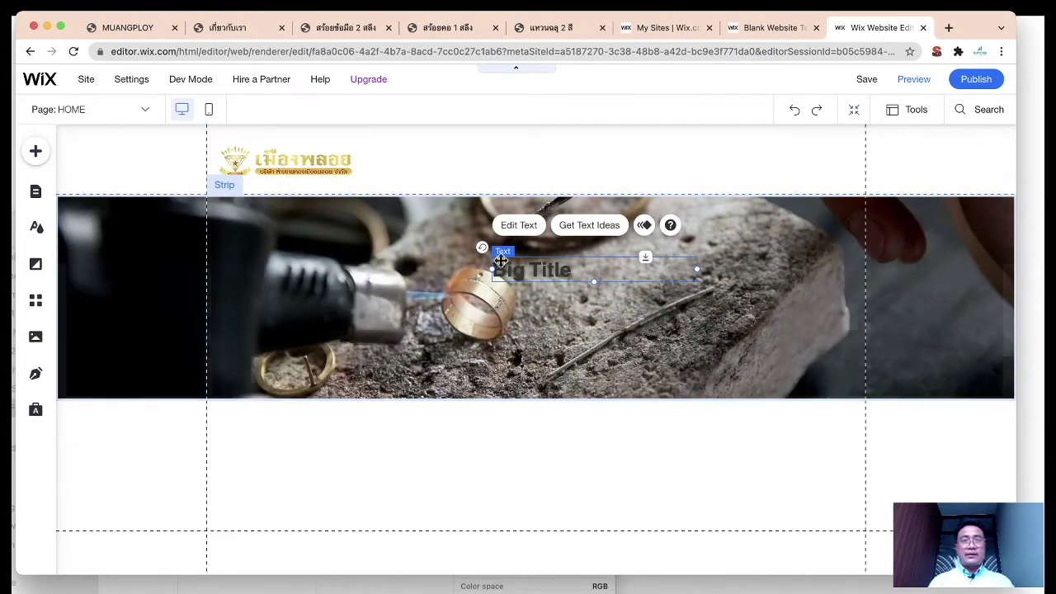
Step: Check the live muangploy.co.th site for reference, then return to the editor
left_click(129, 28)
scroll(377, 328, "down", 3)
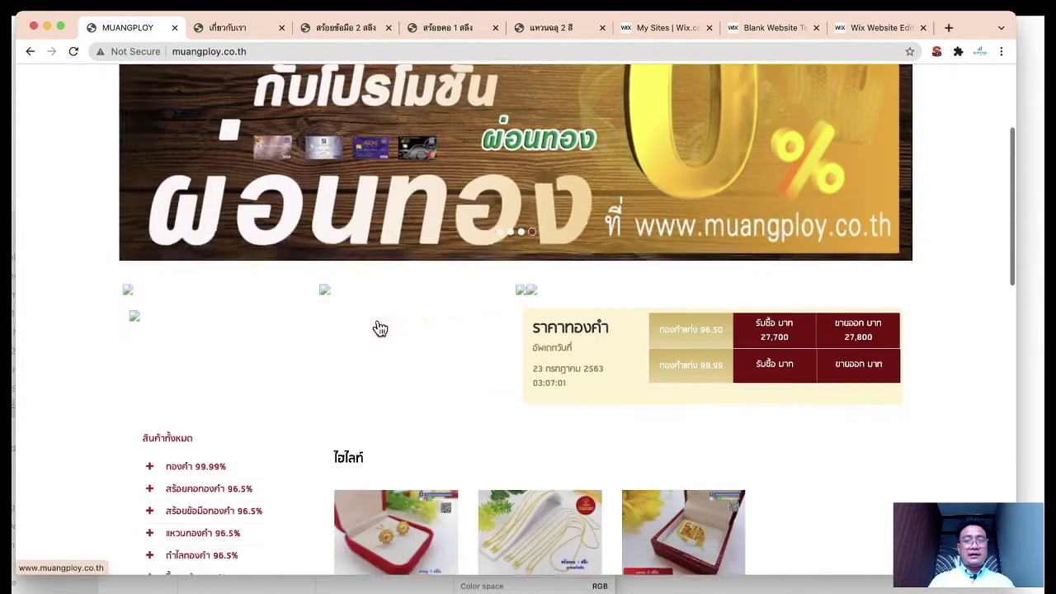
left_click(899, 28)
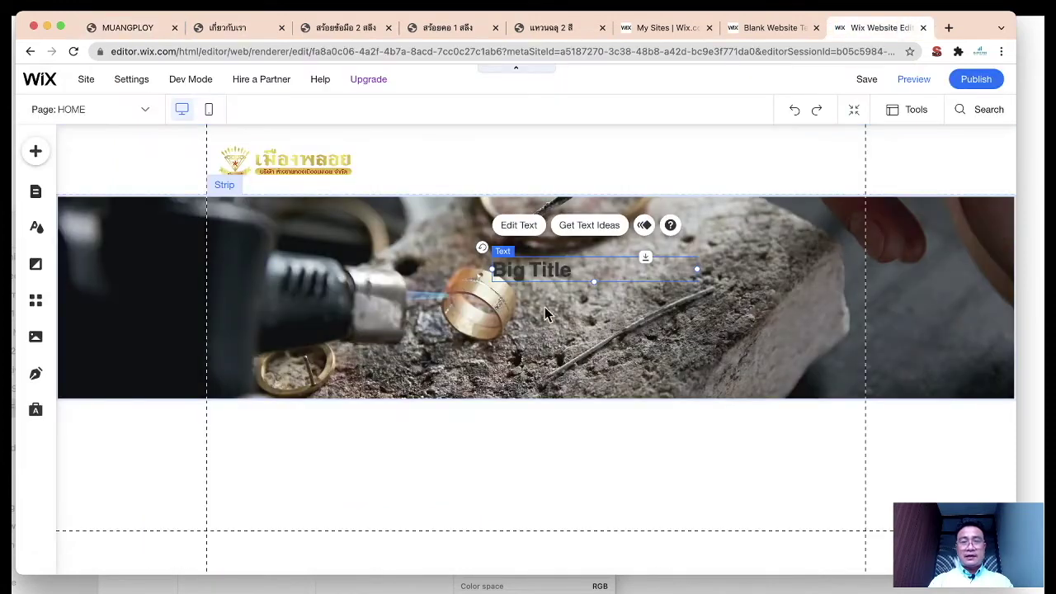
Step: Replace the Big Title placeholder with เมืองพลอย and enlarge it from 30 to 57 px
double_click(524, 270)
key("BackSpace")
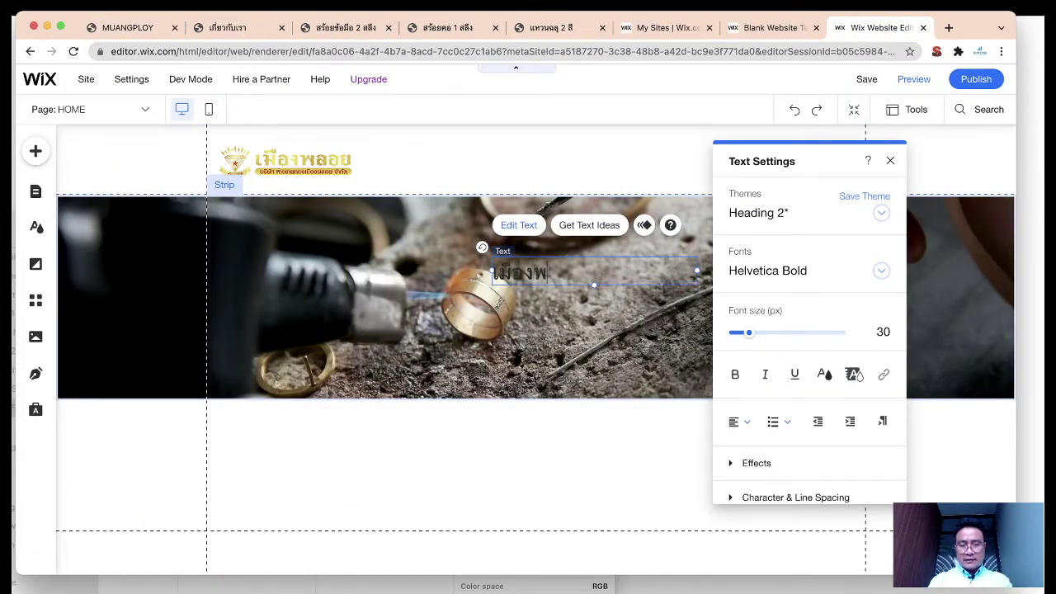
key("ctrl+a")
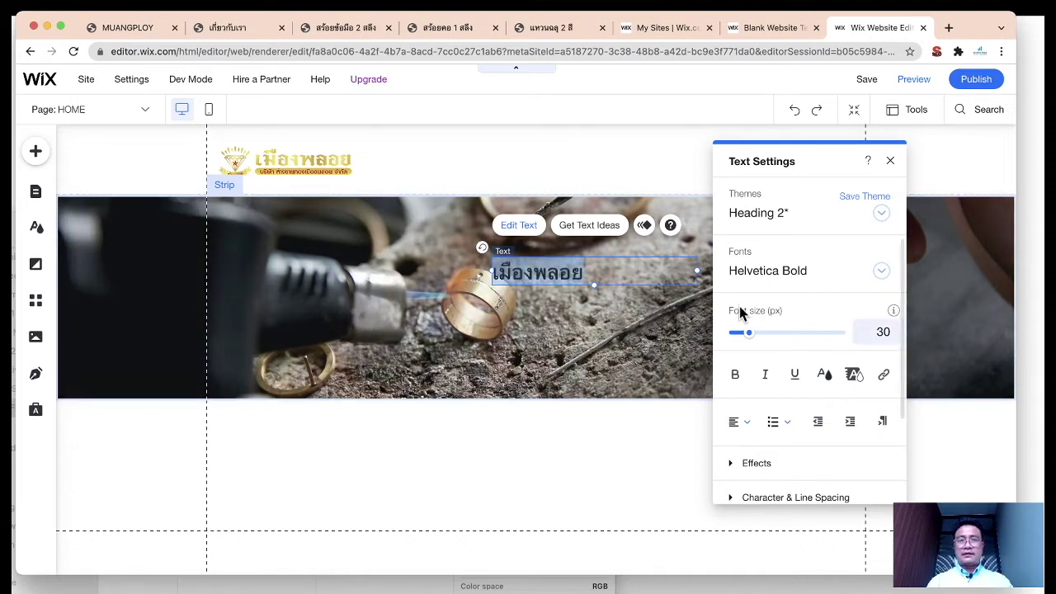
left_click_drag(824, 164, 823, 132)
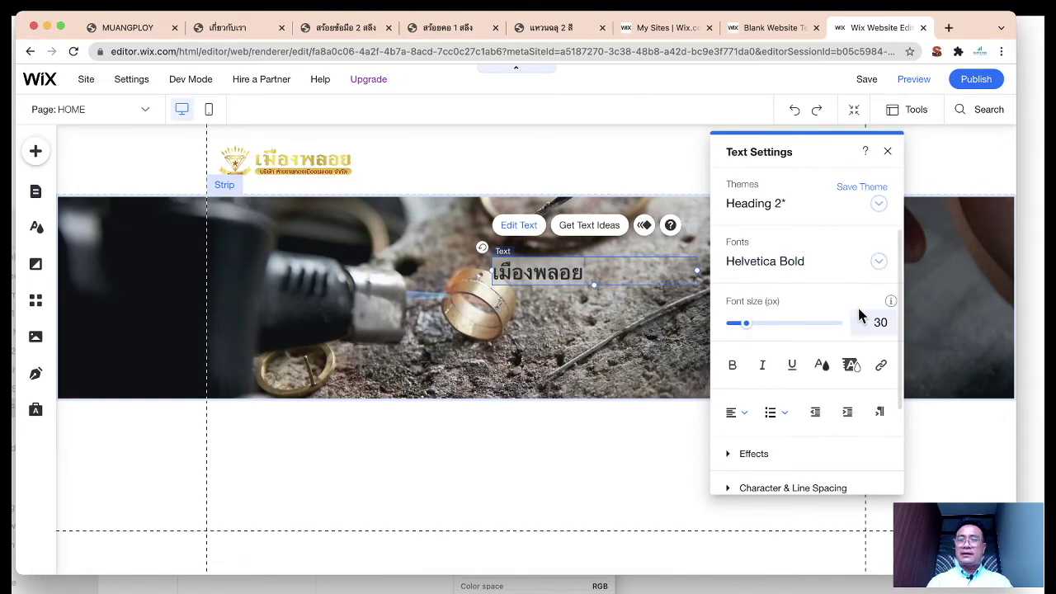
left_click_drag(748, 327, 762, 330)
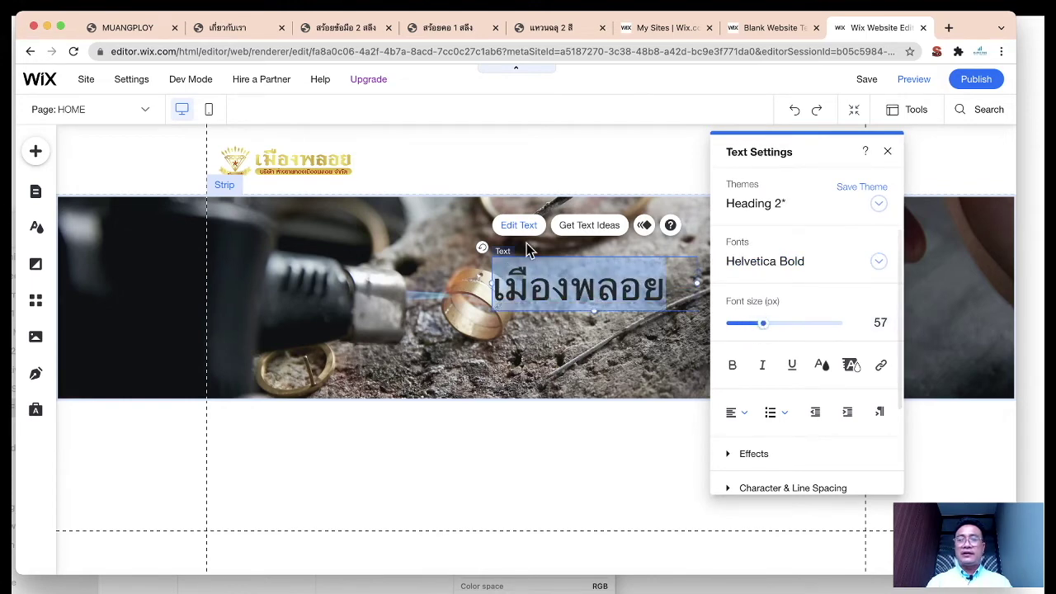
Step: Nudge the เมืองพลอย heading slightly left on the jewellery photo strip
left_click(516, 326)
left_click(557, 272)
left_click_drag(557, 272, 509, 268)
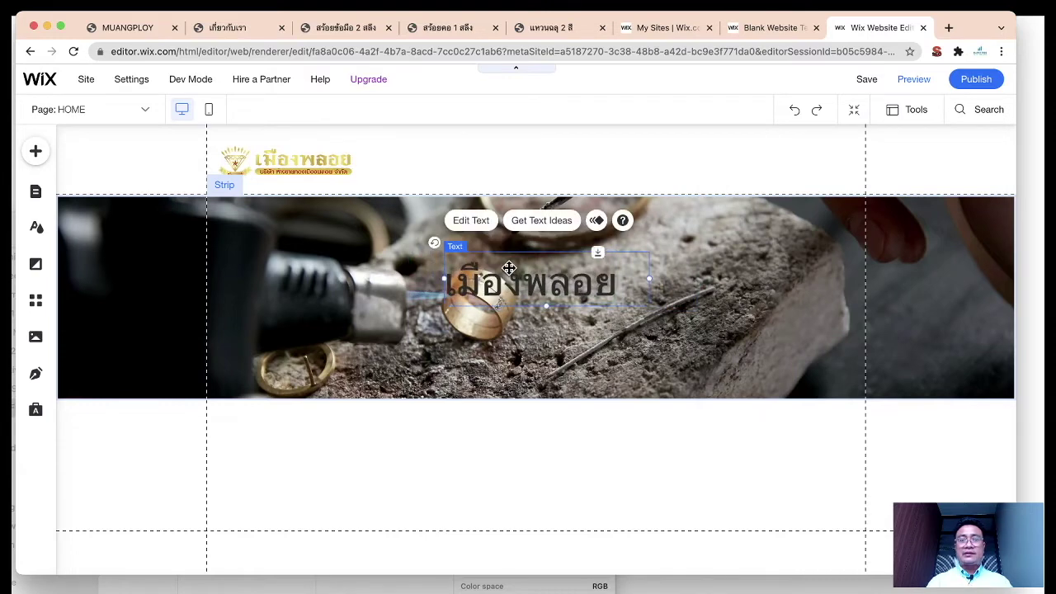
left_click(481, 226)
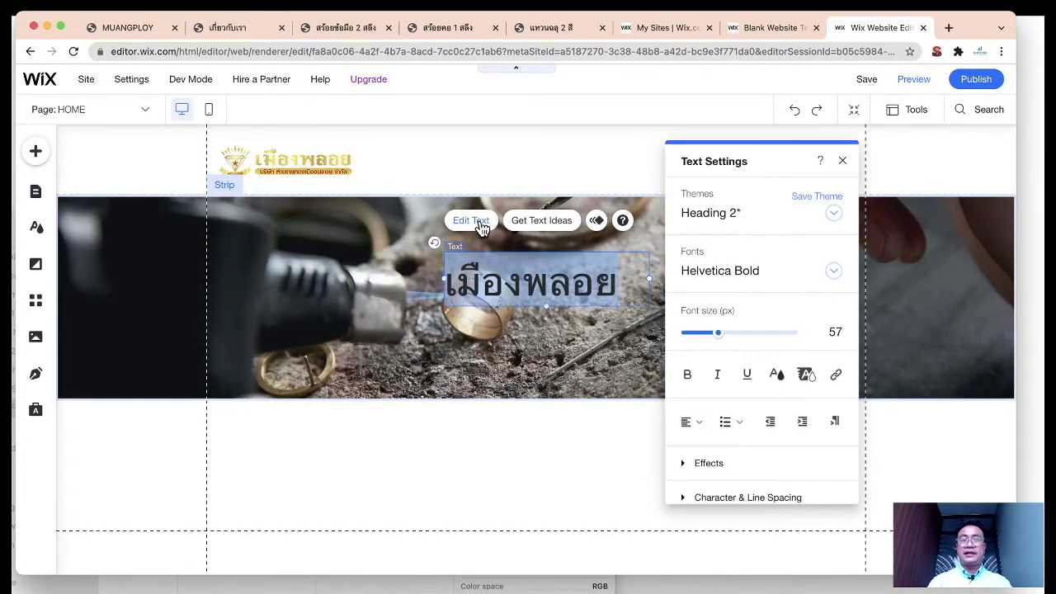
Step: Color the เมืองพลอย heading golden yellow FFD500 and add it to Custom Colors
left_click(779, 376)
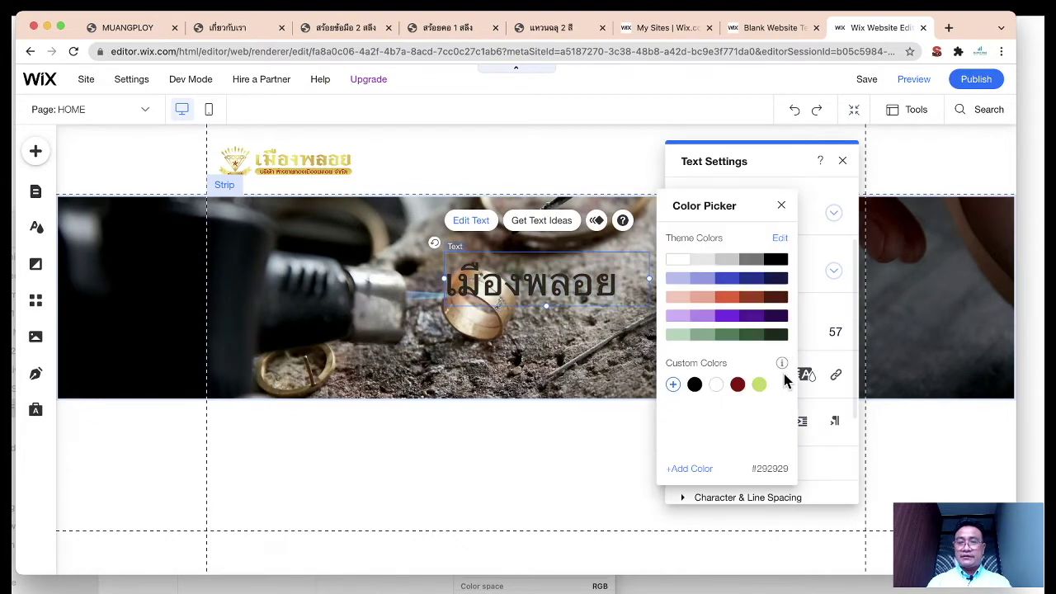
left_click(673, 385)
left_click(715, 353)
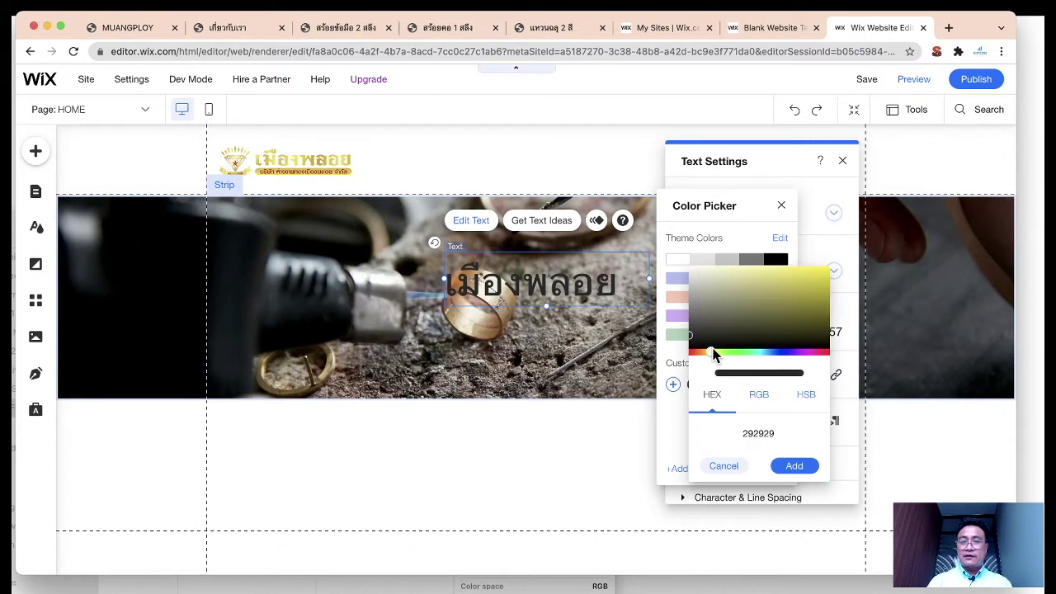
left_click_drag(797, 289, 834, 266)
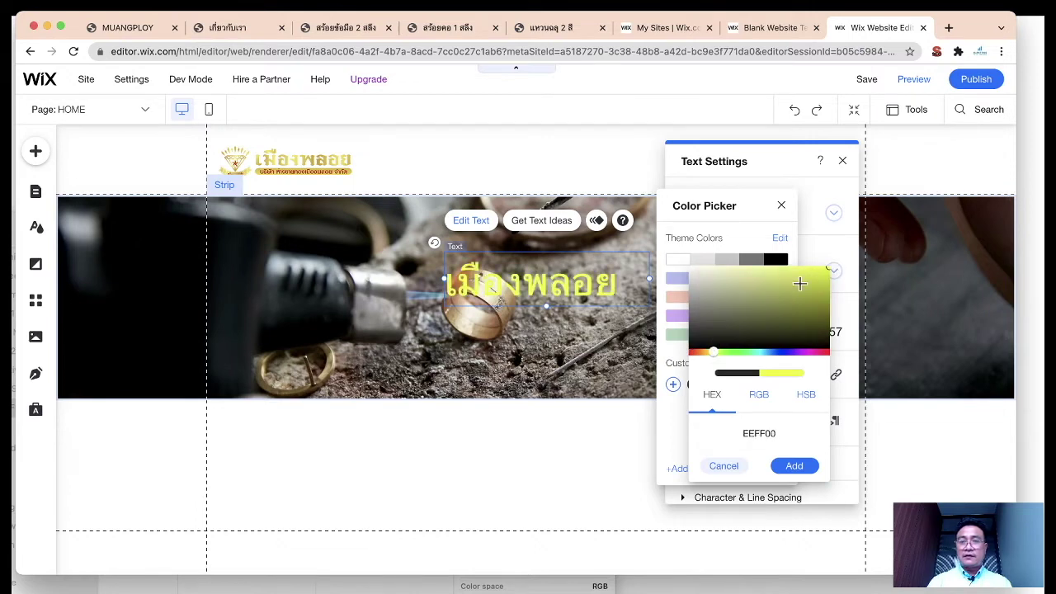
left_click_drag(729, 351, 711, 357)
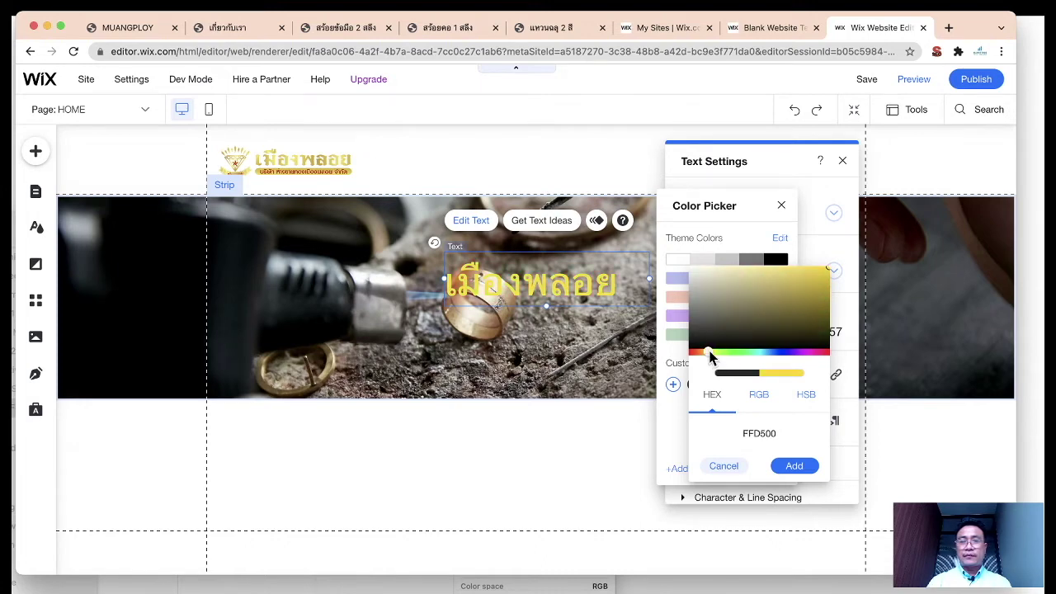
left_click(794, 466)
left_click(782, 206)
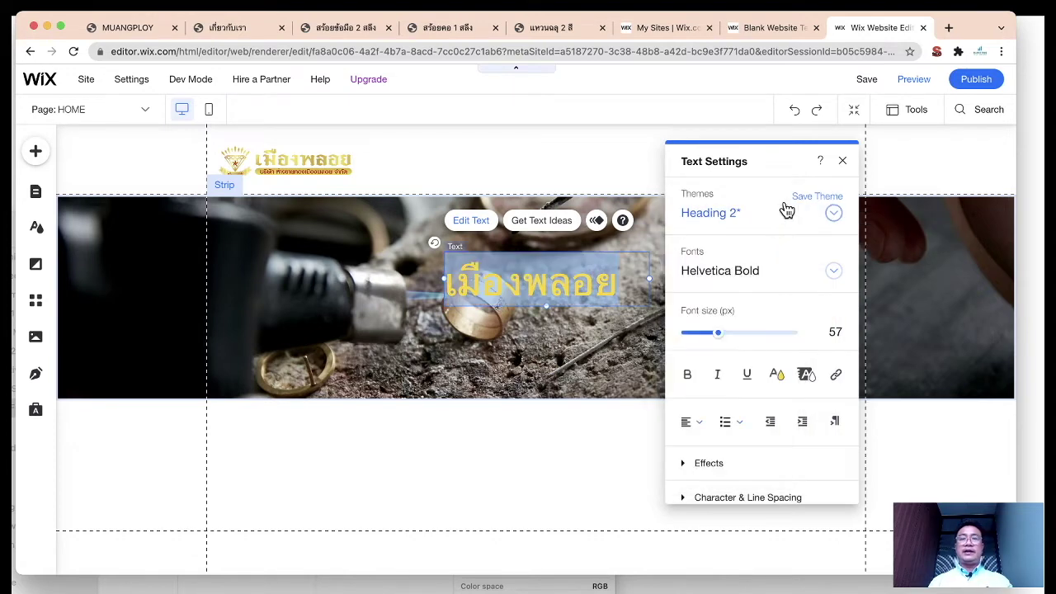
Step: Browse the Themes and Fonts lists and view Upload Fonts without changing anything
left_click(833, 216)
scroll(804, 339, "down", 1)
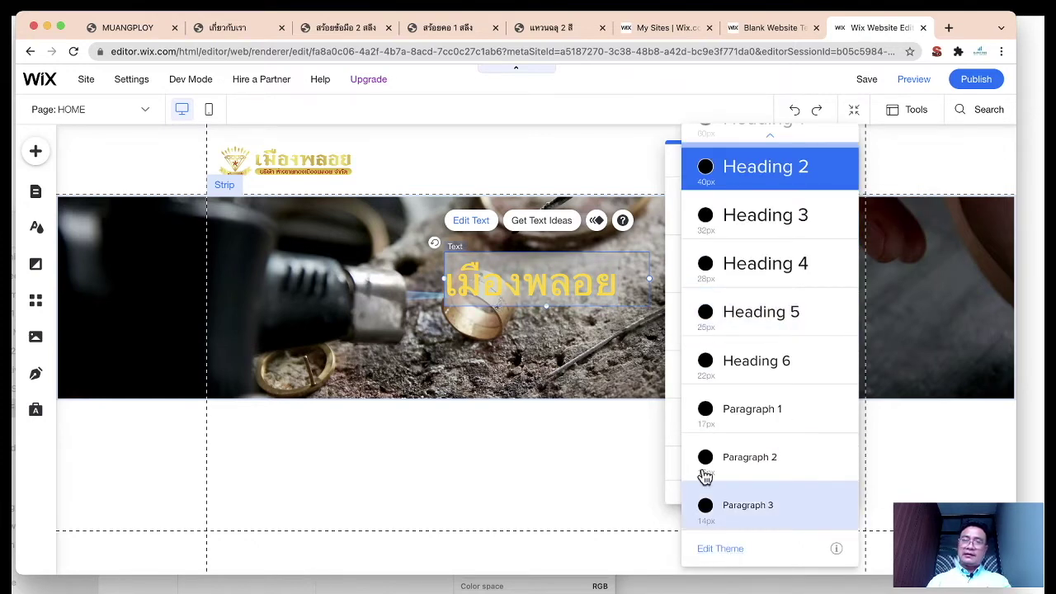
left_click(669, 159)
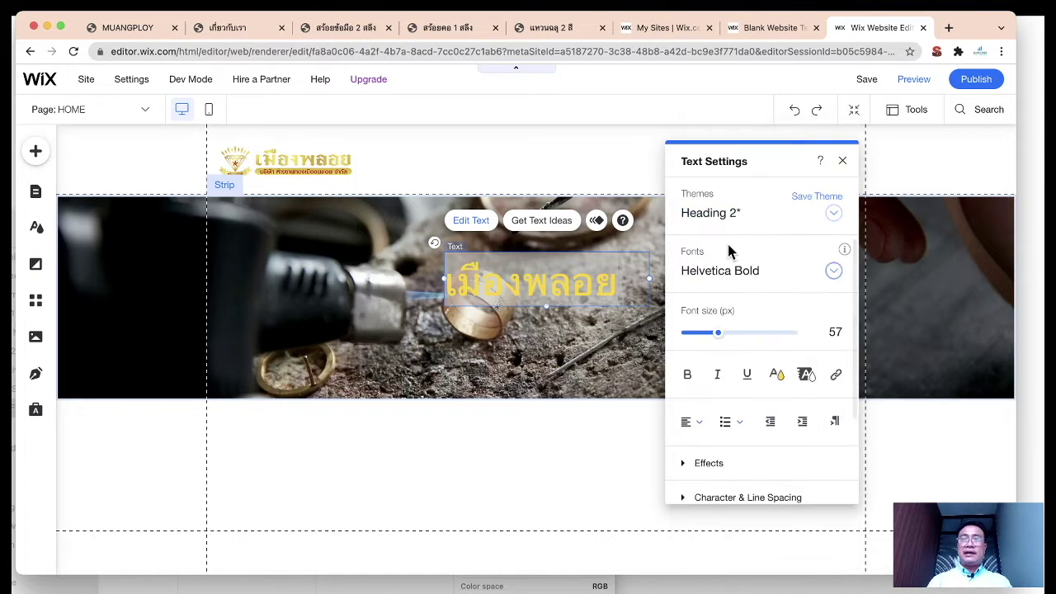
left_click(834, 272)
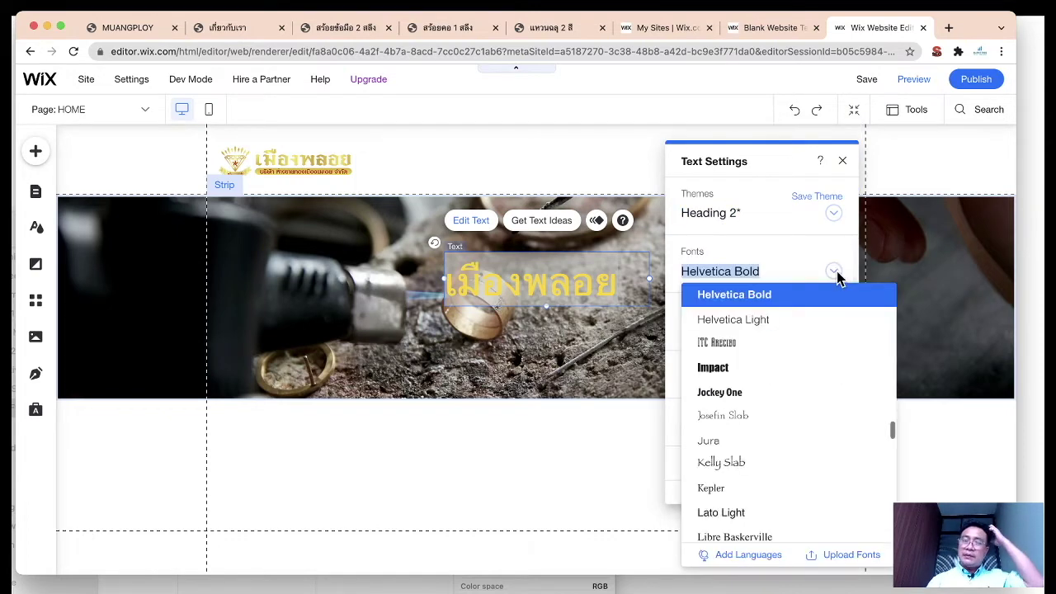
scroll(802, 408, "down", 5)
scroll(806, 409, "up", 15)
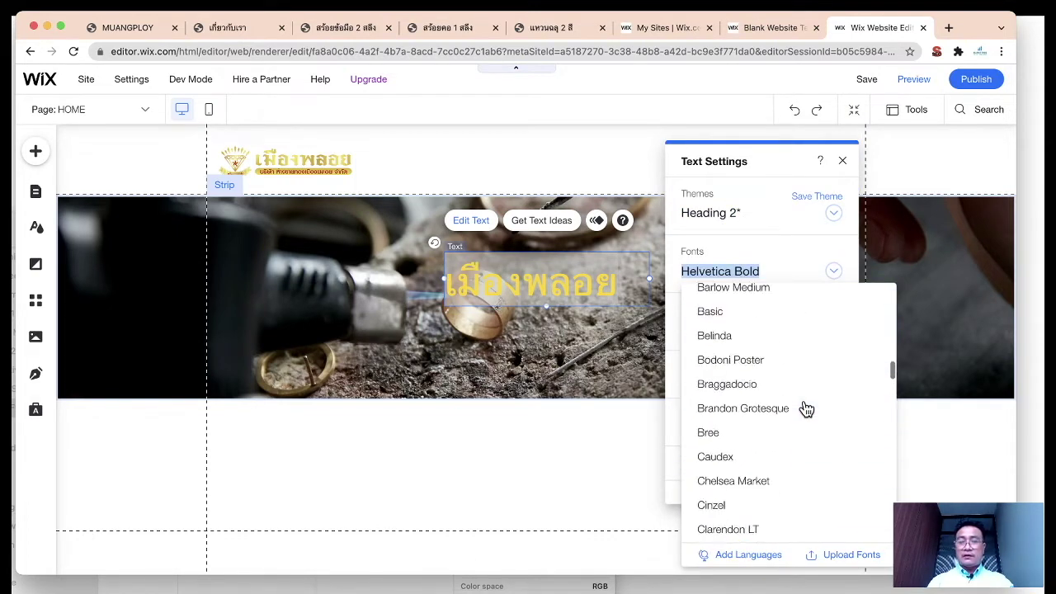
scroll(806, 409, "down", 12)
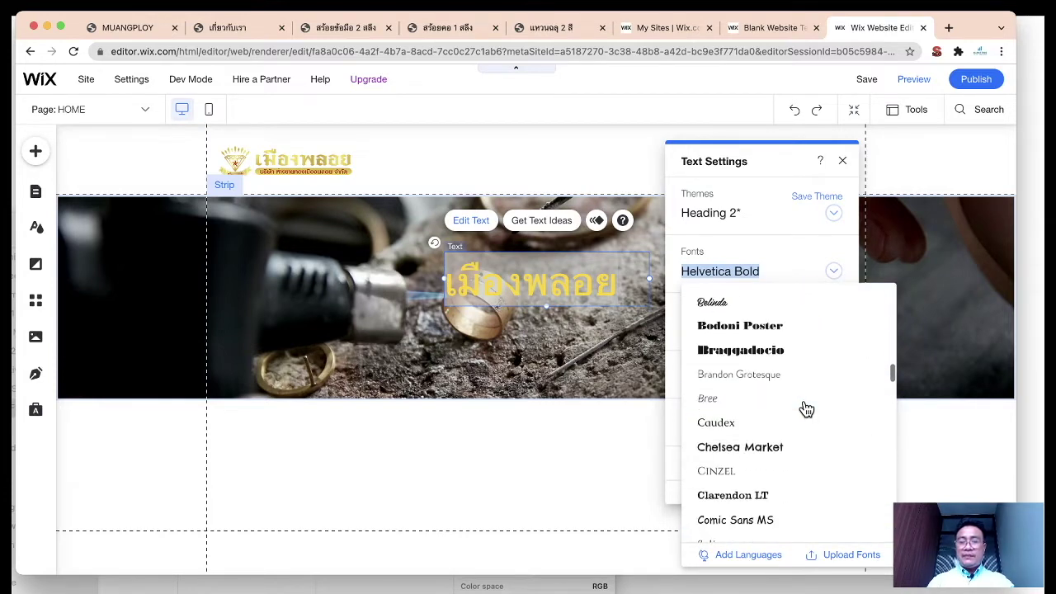
left_click(859, 556)
scroll(562, 435, "down", 5)
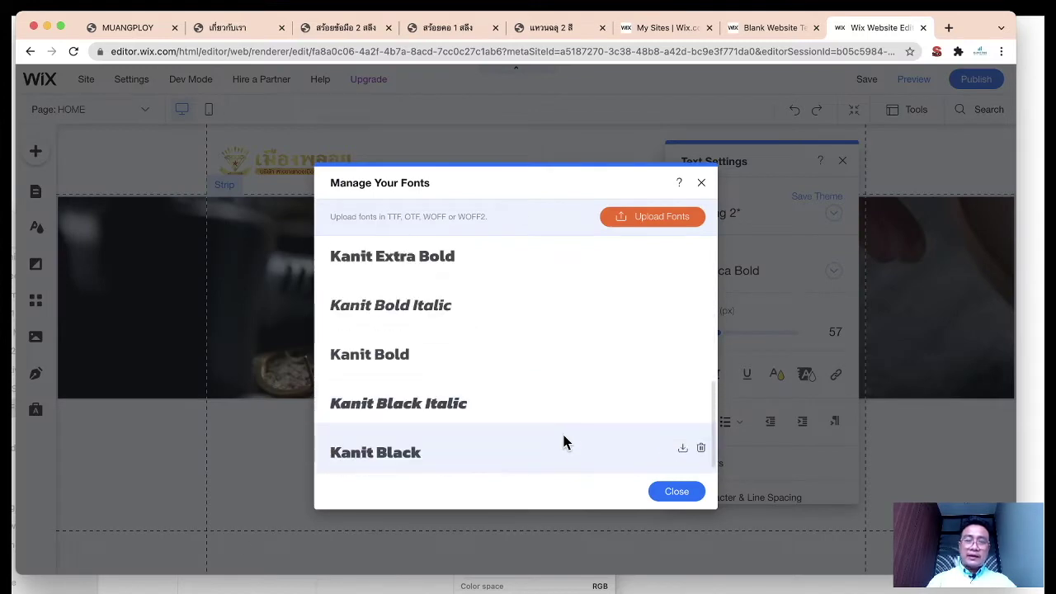
left_click(701, 185)
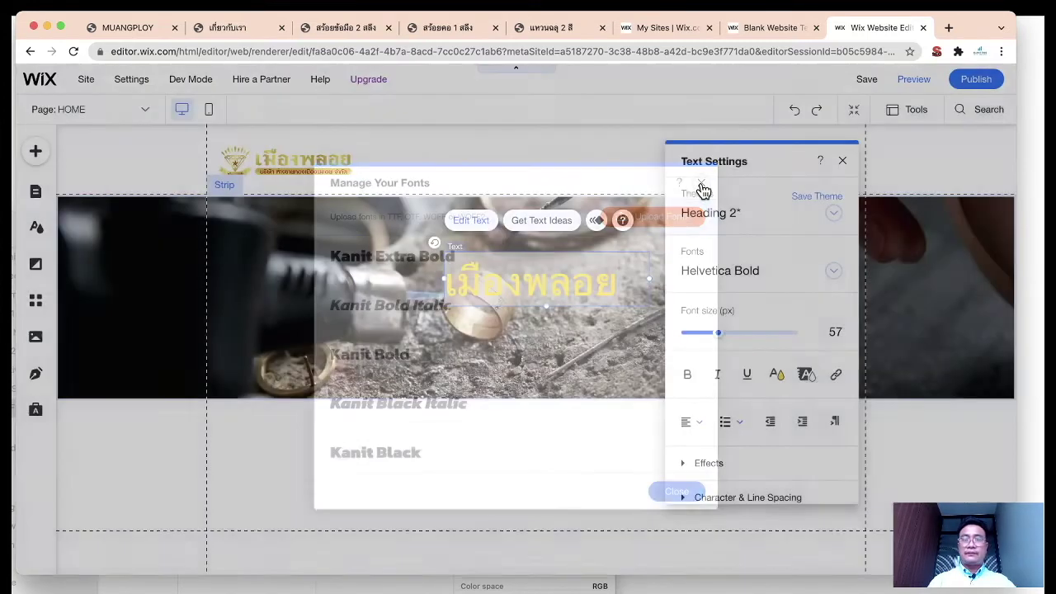
scroll(820, 471, "down", 1)
scroll(820, 471, "up", 1)
Step: Set the heading font to Kanit Medium from My Fonts
left_click(834, 272)
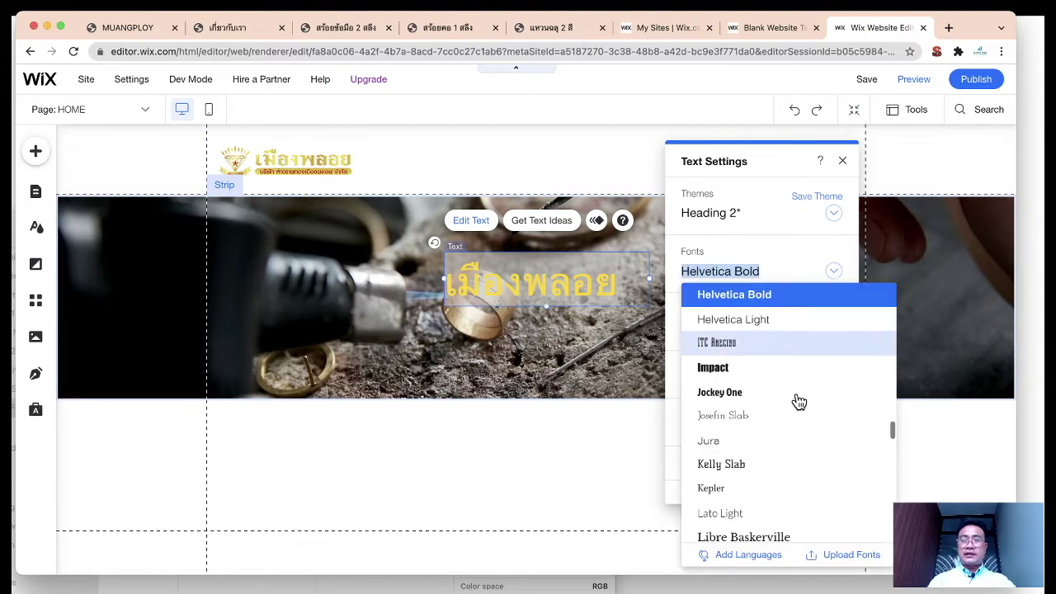
scroll(790, 424, "down", 5)
scroll(790, 424, "down", 10)
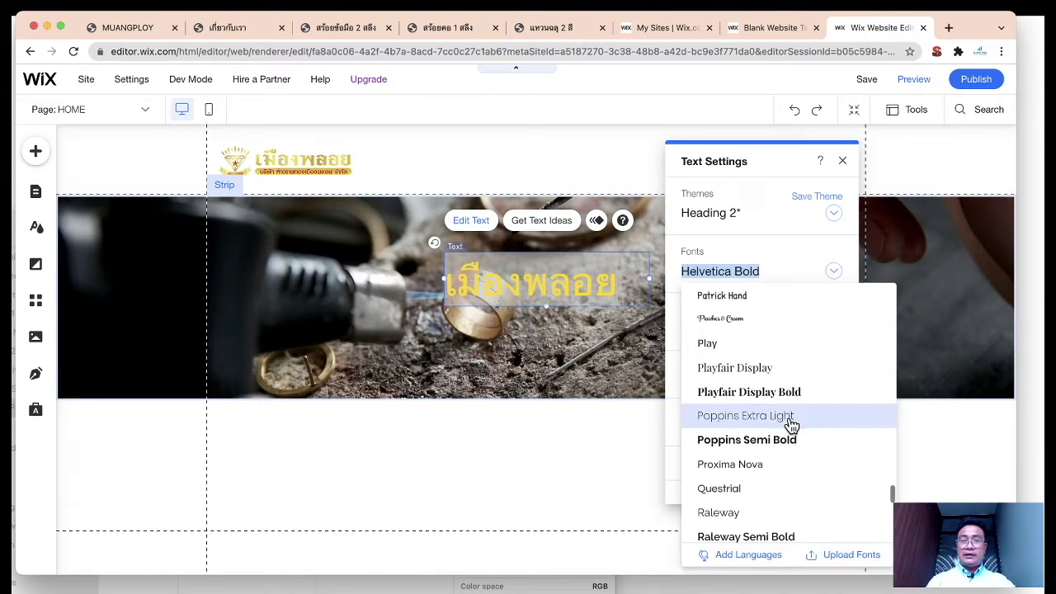
scroll(791, 424, "up", 20)
scroll(790, 424, "down", 2)
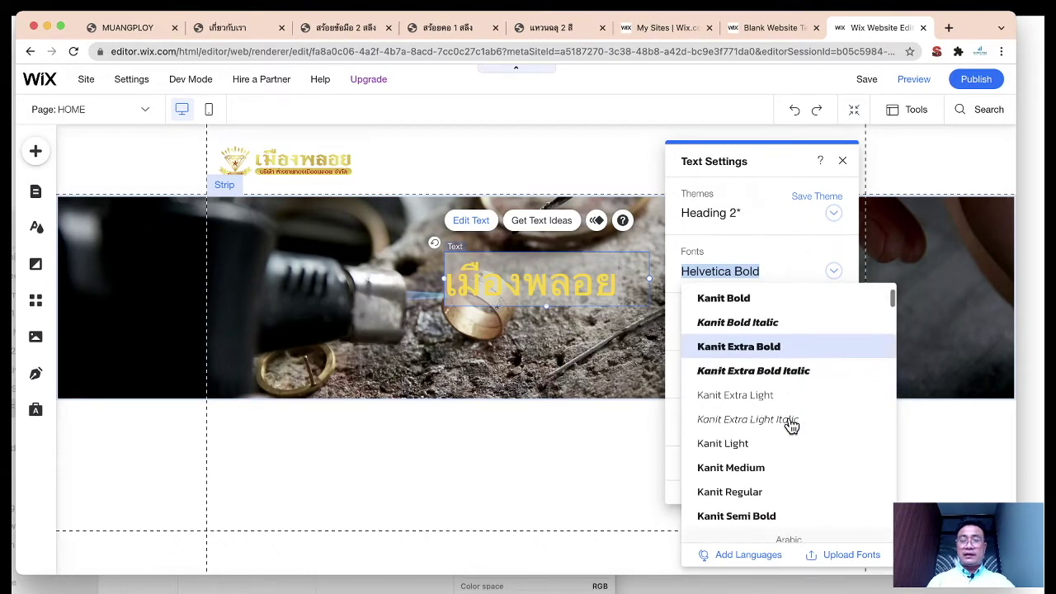
scroll(796, 429, "down", 2)
left_click(761, 426)
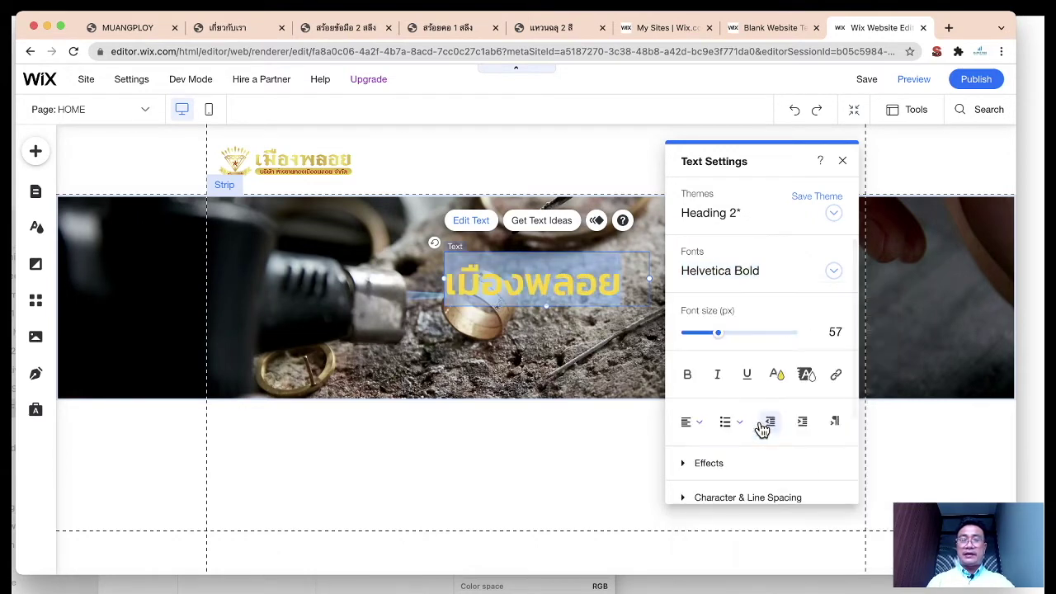
left_click(844, 161)
left_click(475, 221)
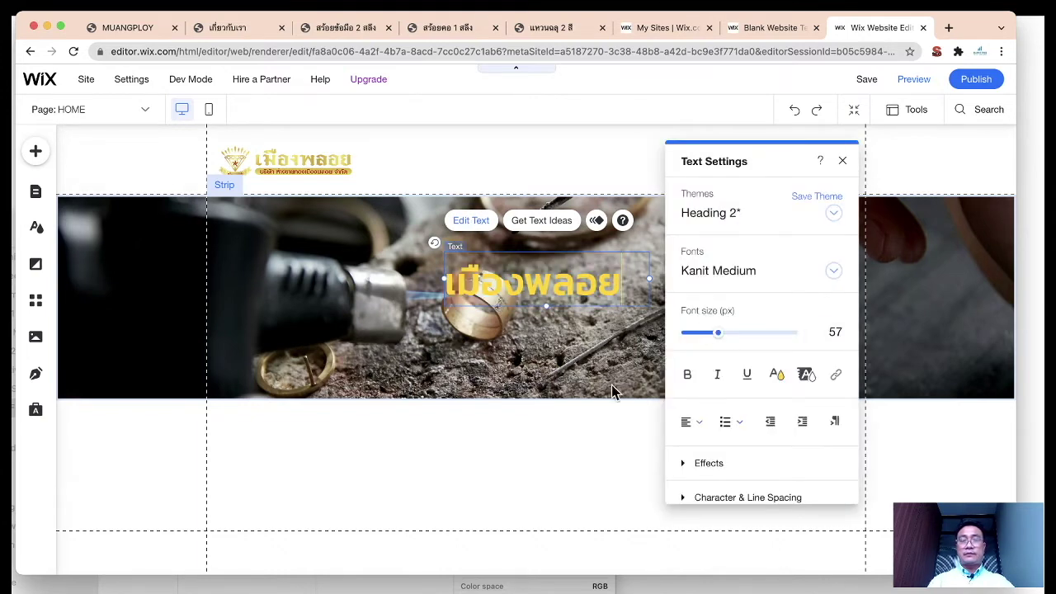
left_click(612, 463)
left_click(575, 288)
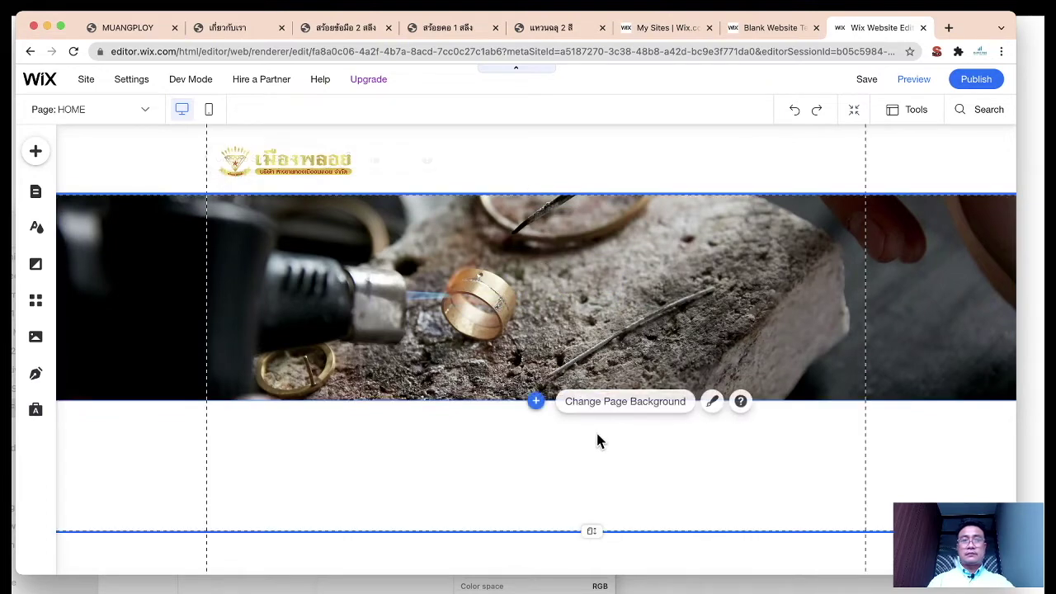
Step: Move the photo strip down and place a new Big Title text onto it
left_click_drag(443, 253, 449, 271)
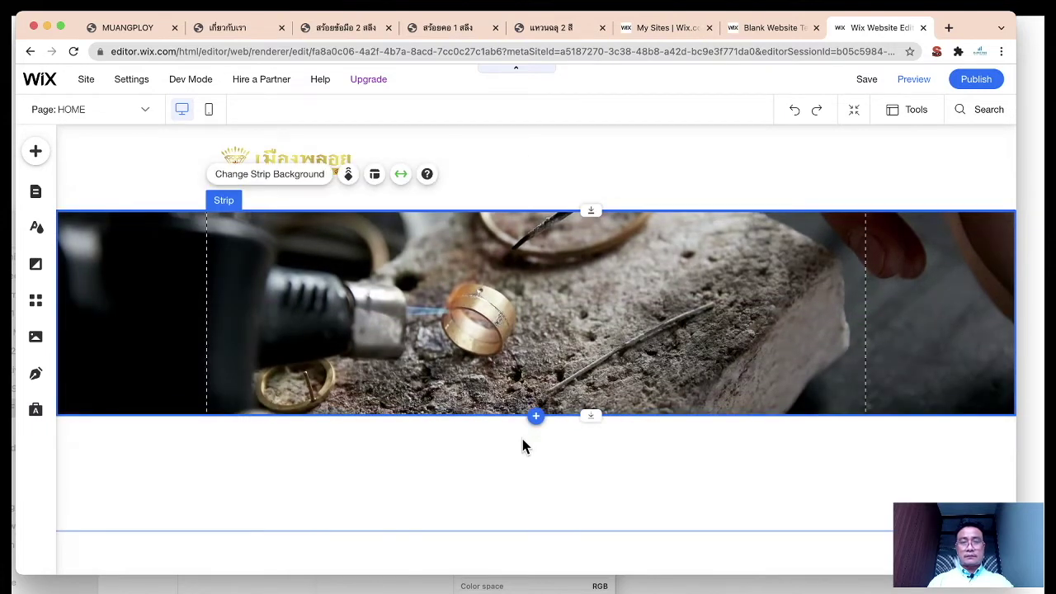
left_click(36, 151)
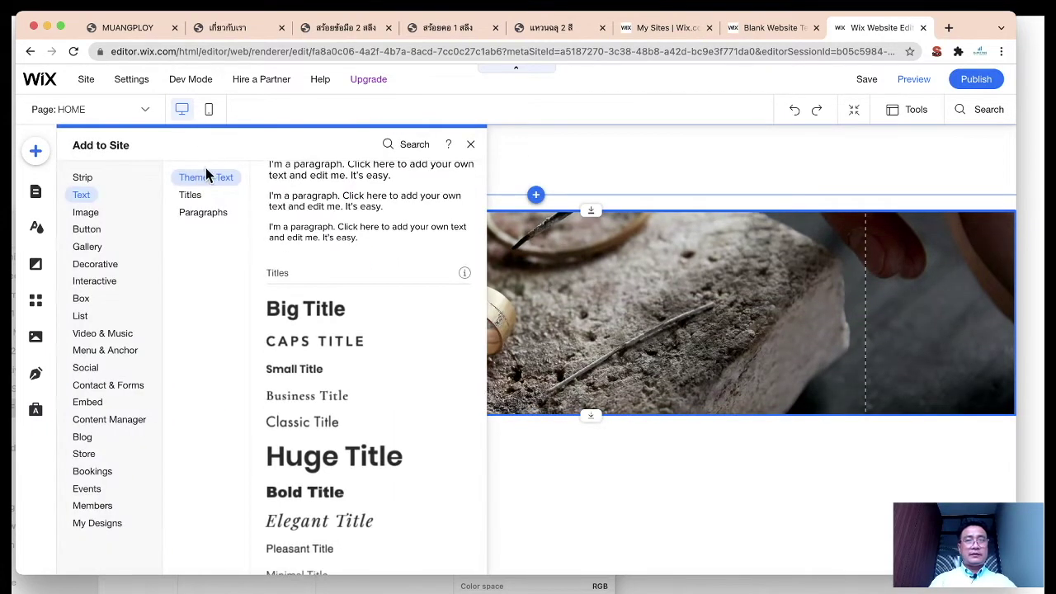
left_click_drag(304, 317, 532, 326)
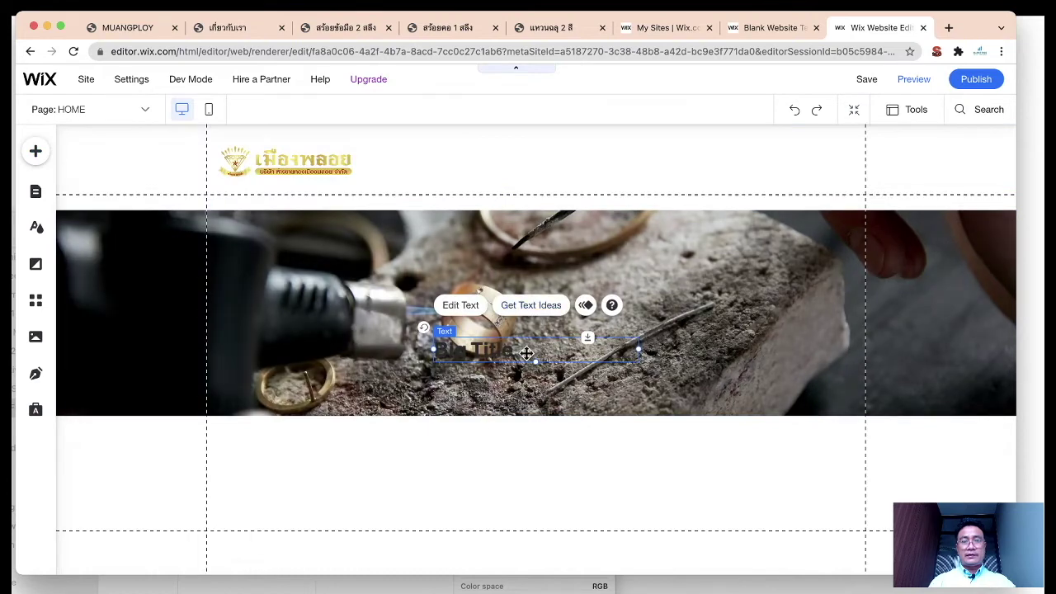
double_click(500, 347)
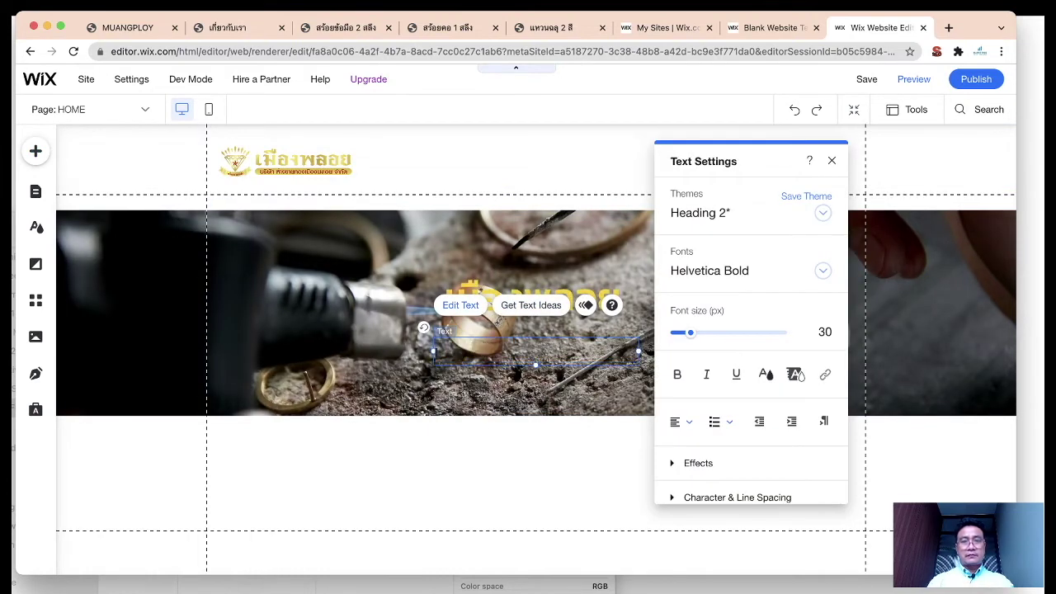
left_click(573, 435)
Step: Center the Thai title within the jewellery image strip
left_click(521, 345)
left_click_drag(521, 345, 584, 298)
left_click(587, 483)
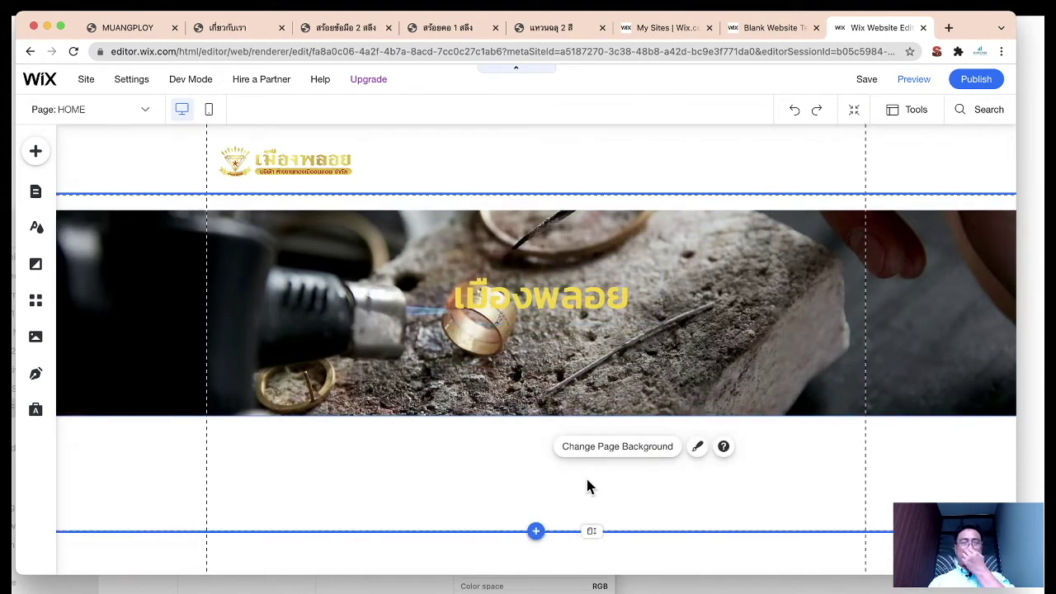
scroll(587, 486, "down", 1)
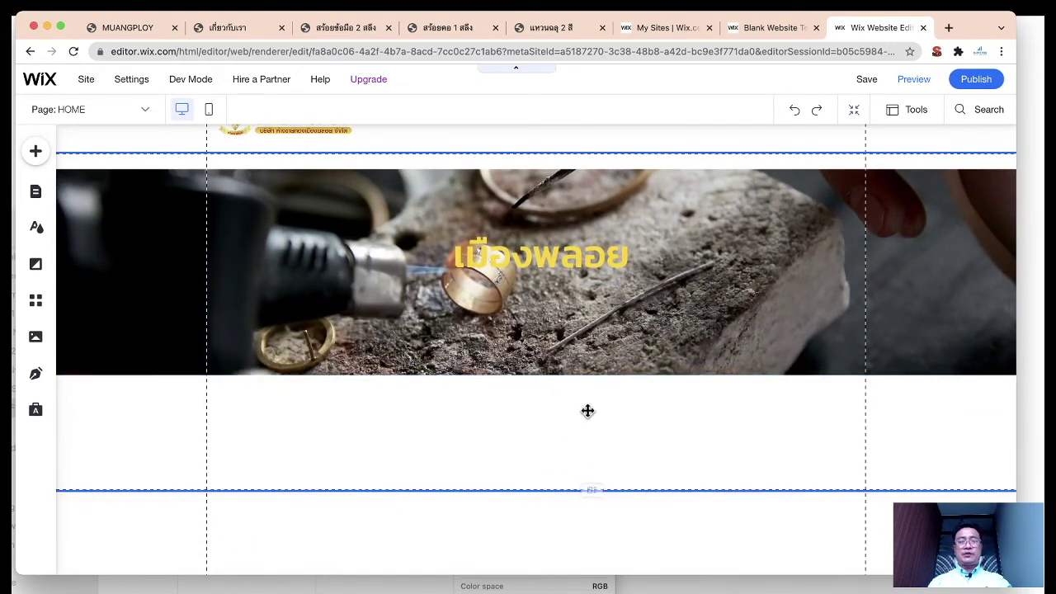
left_click(669, 312)
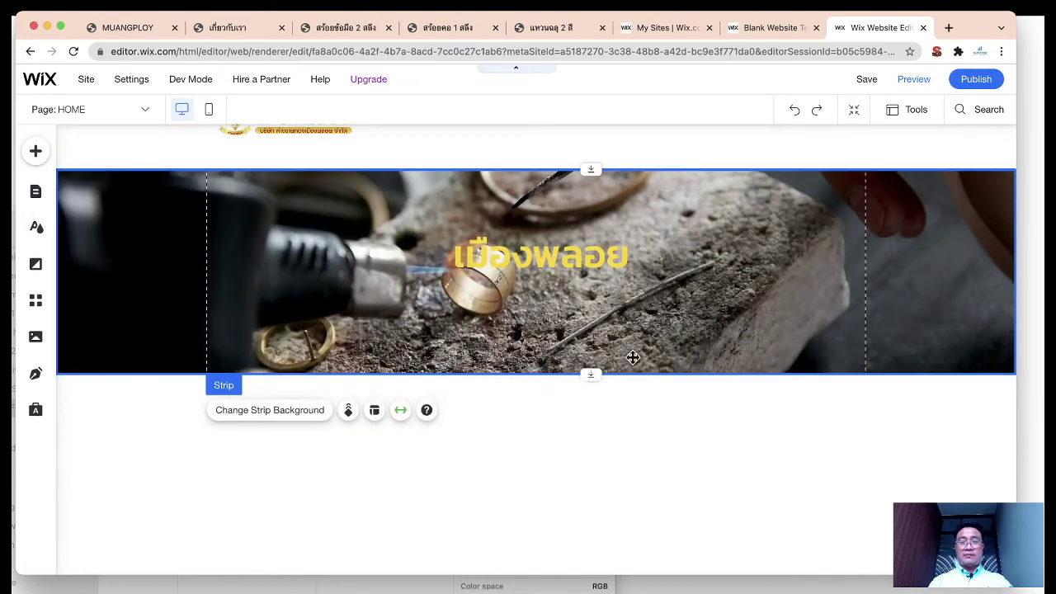
left_click(598, 429)
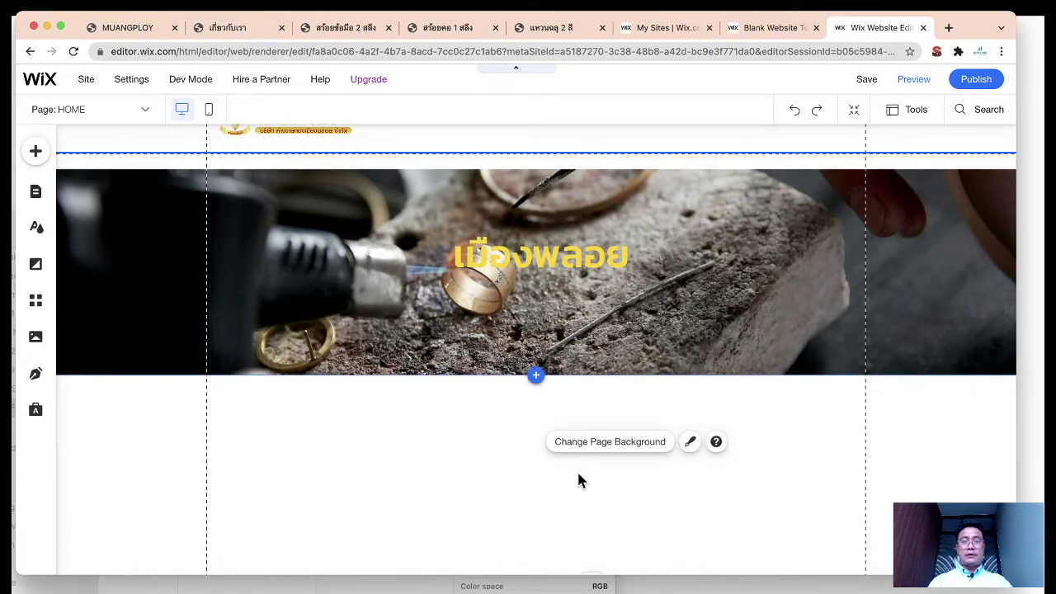
Step: Scroll the page and bring up the Add elements panel
scroll(576, 470, "down", 1)
scroll(577, 470, "up", 2)
scroll(462, 426, "down", 1)
scroll(462, 427, "up", 1)
scroll(462, 427, "down", 2)
left_click(35, 151)
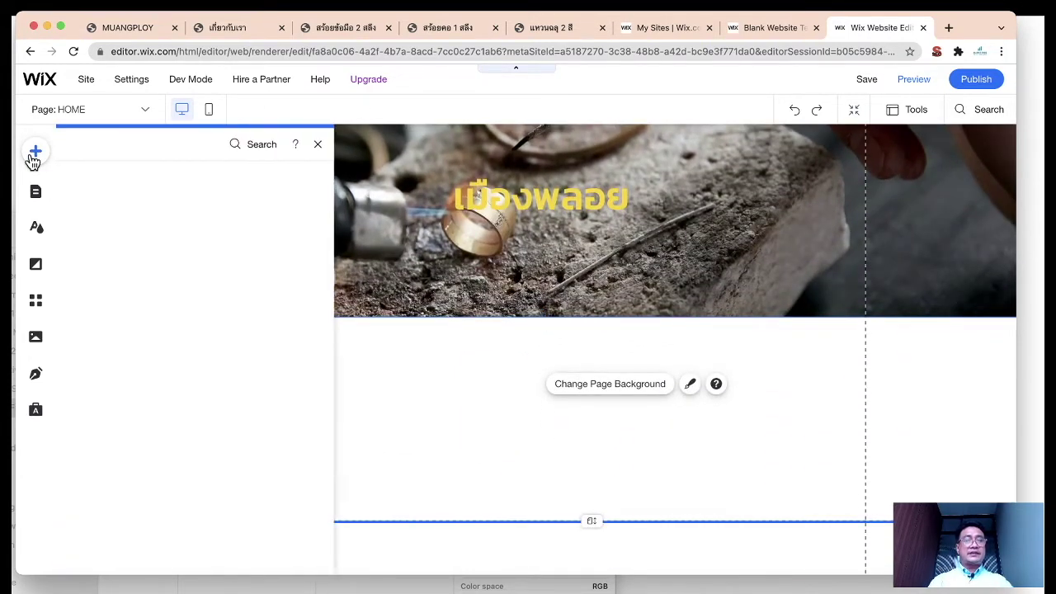
Step: Add a plain white Classic strip below the banner, then review the product pages for reference
left_click(88, 177)
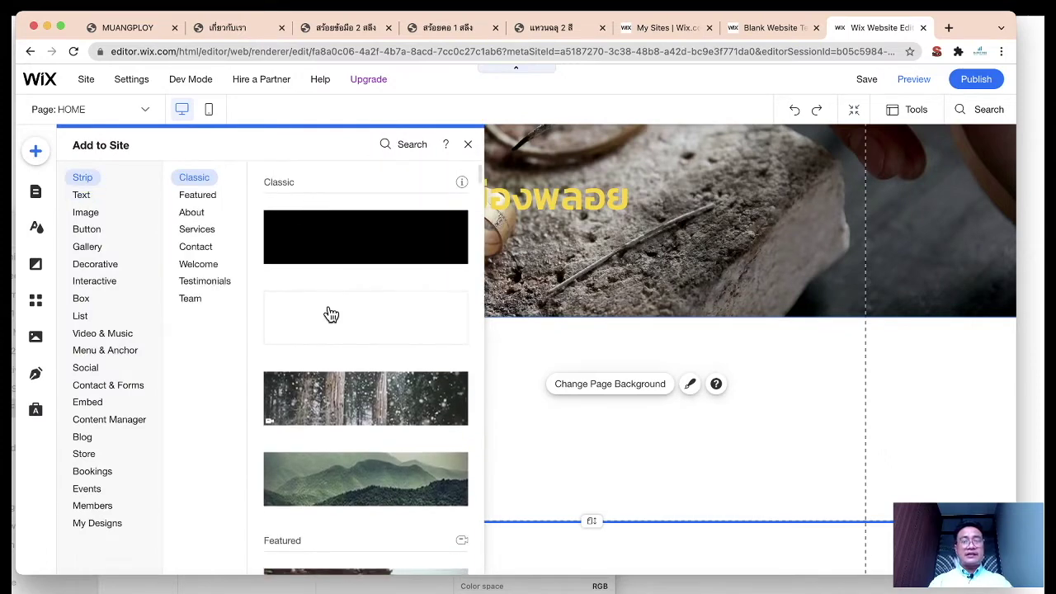
left_click(330, 323)
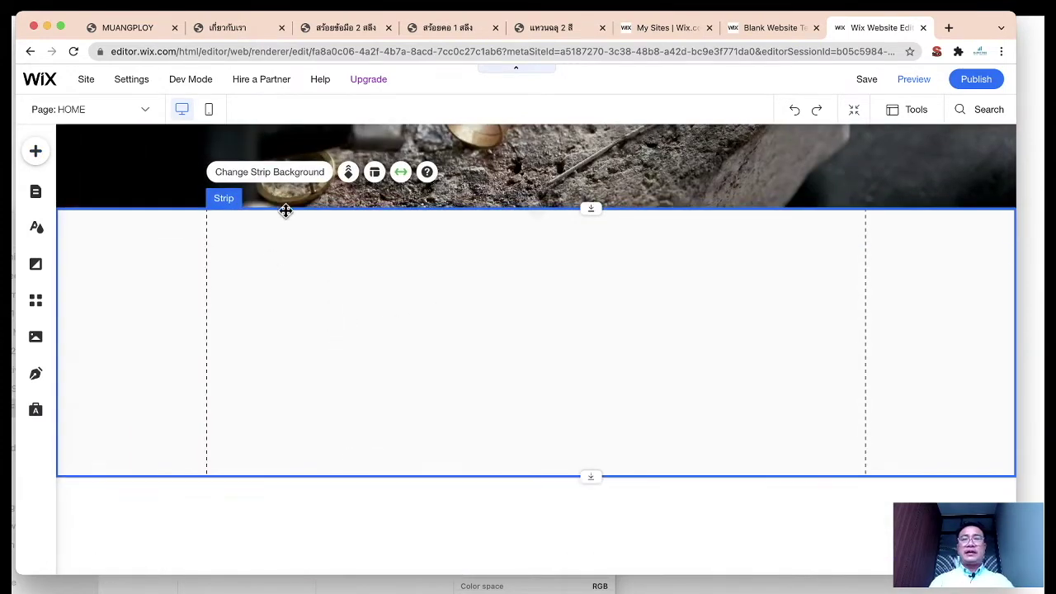
left_click(331, 33)
left_click(443, 31)
left_click(544, 27)
left_click(867, 26)
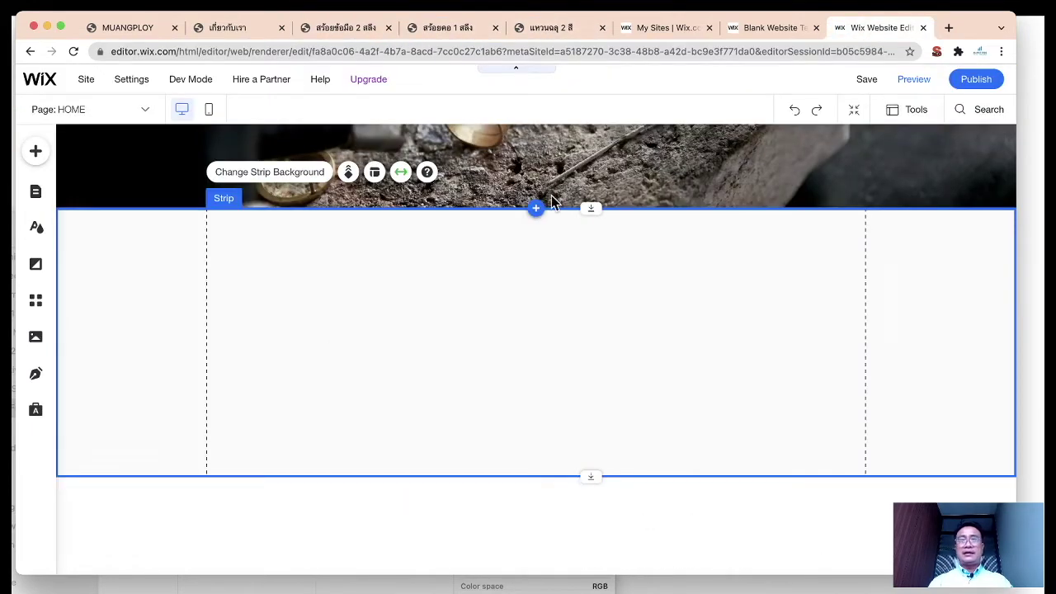
Step: Browse the Image, Gallery, Box, Decorative and Interactive element categories
left_click(36, 154)
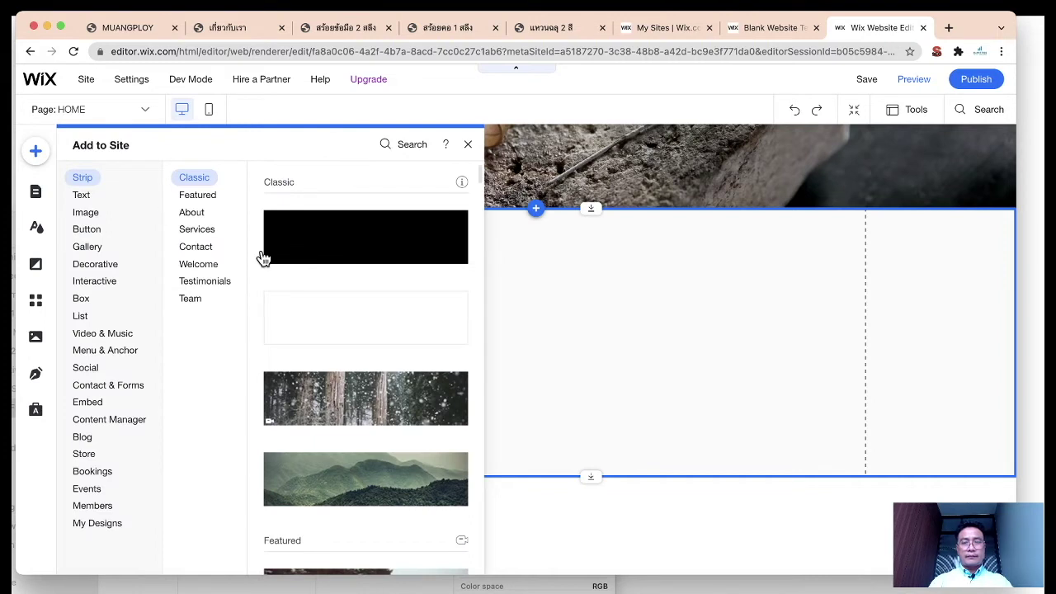
left_click(621, 3)
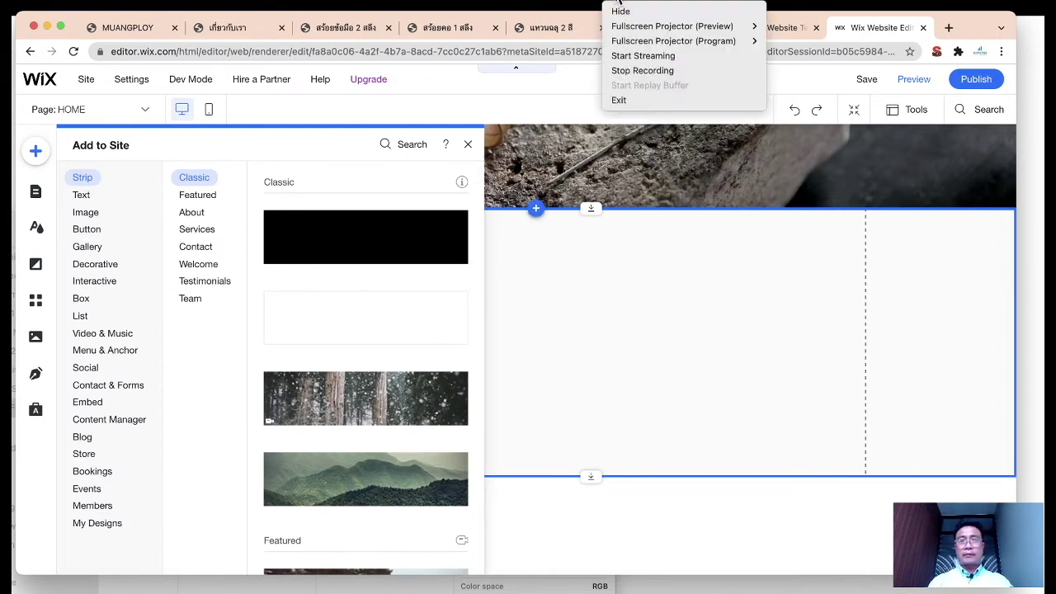
left_click(336, 147)
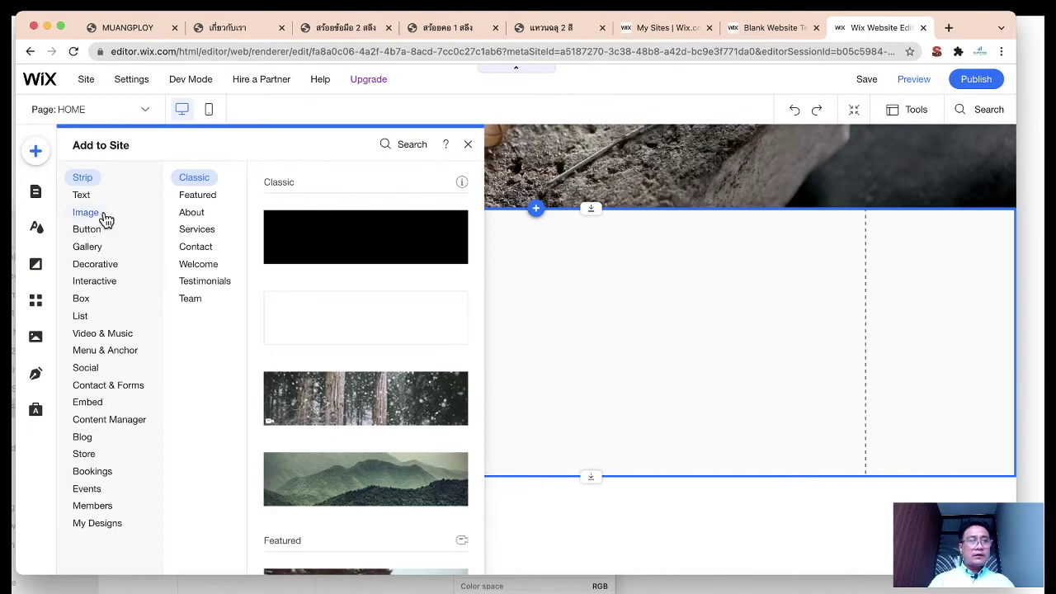
left_click(86, 213)
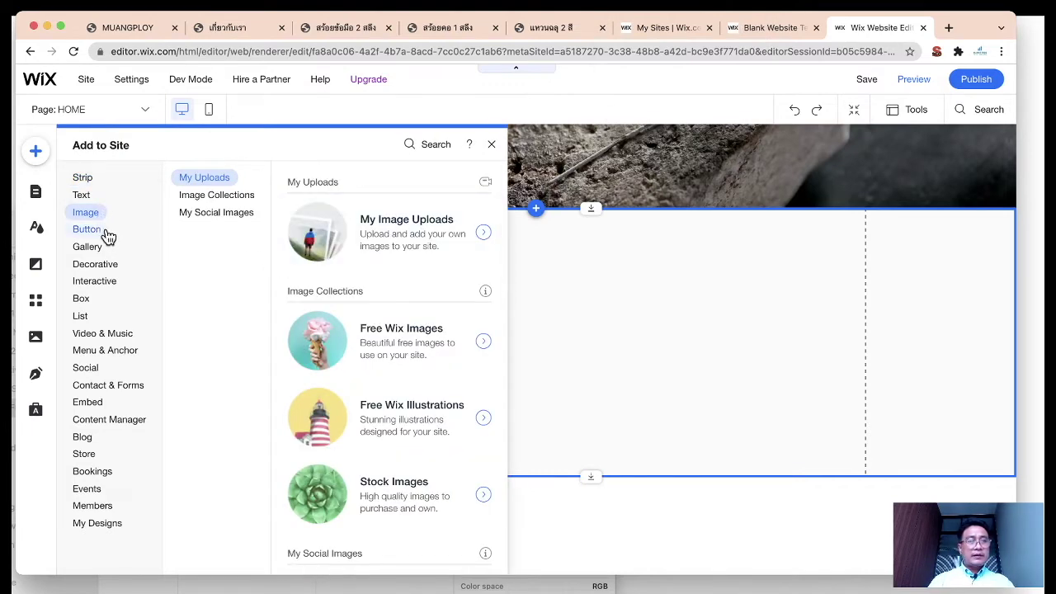
left_click(88, 246)
scroll(365, 353, "down", 6)
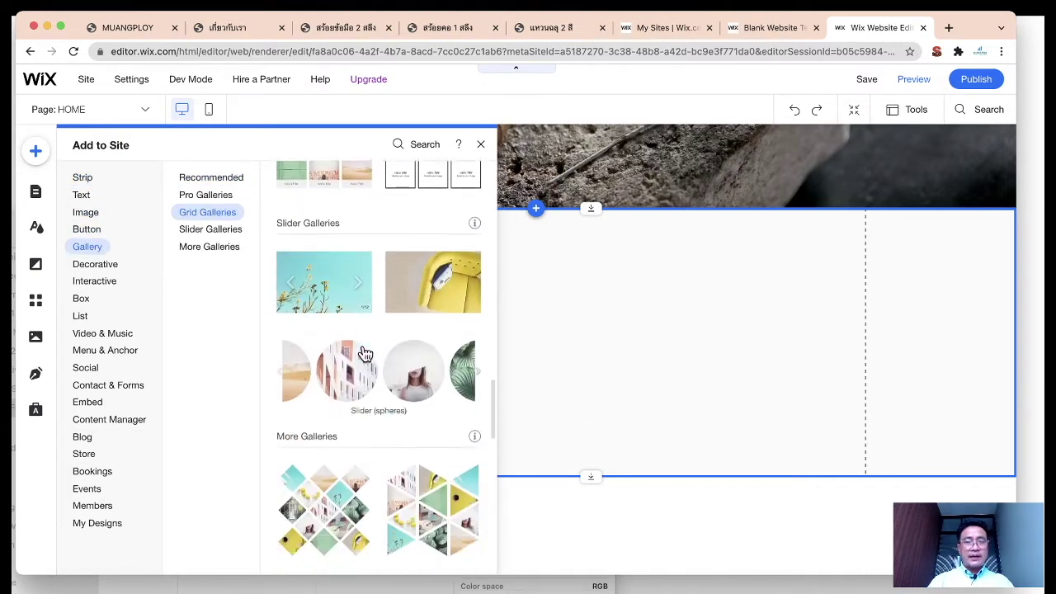
scroll(364, 353, "down", 8)
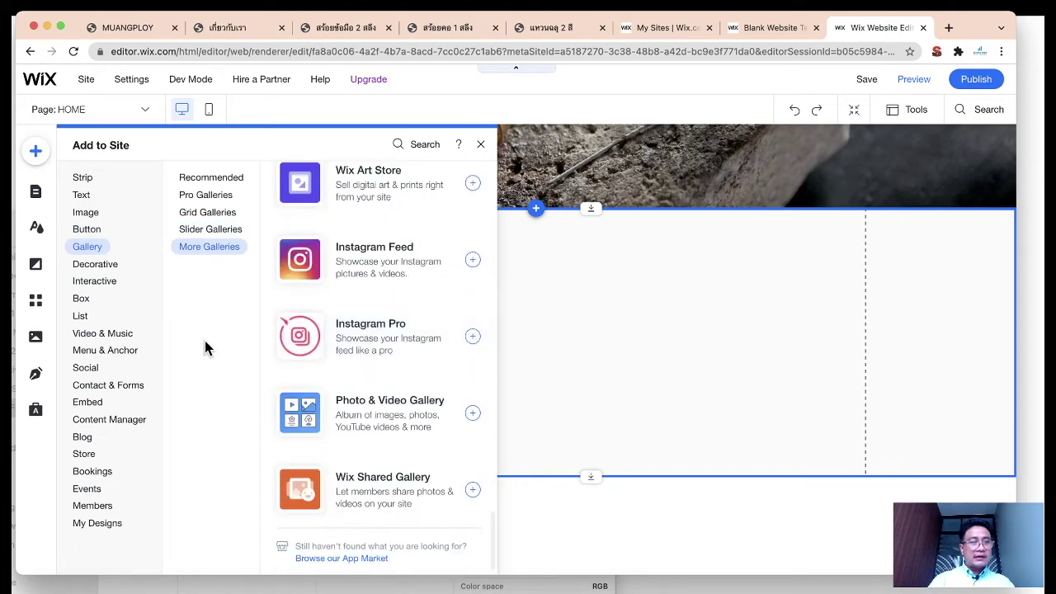
left_click(95, 304)
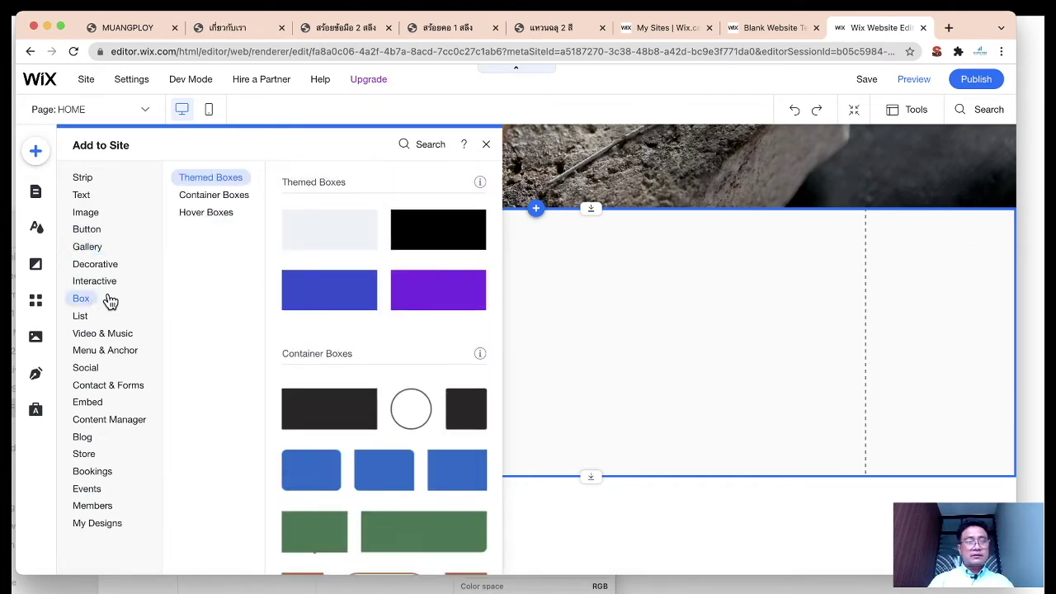
left_click(97, 266)
scroll(363, 359, "down", 6)
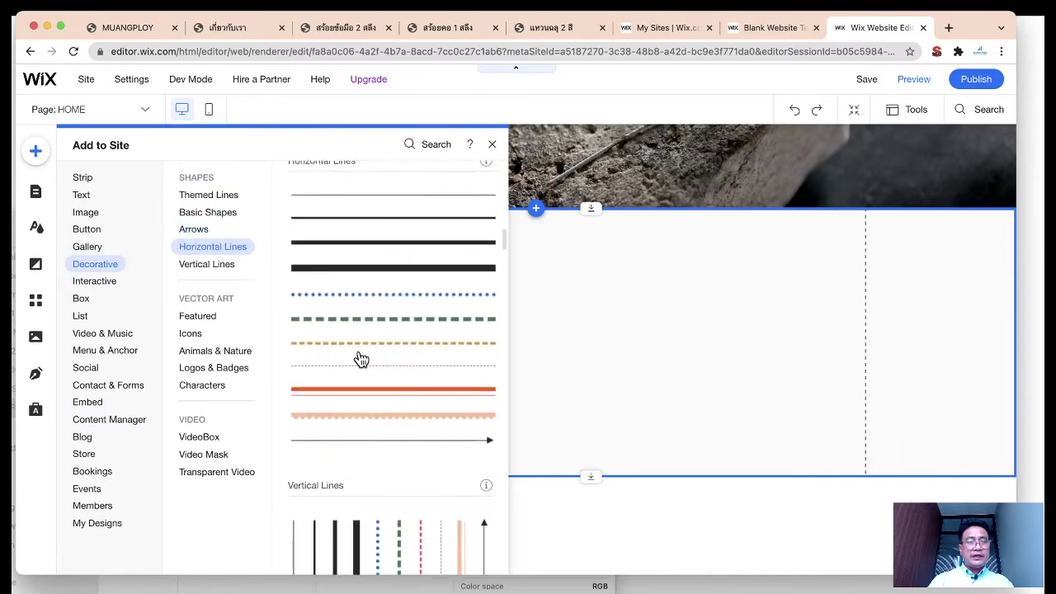
scroll(360, 359, "down", 1)
left_click(101, 285)
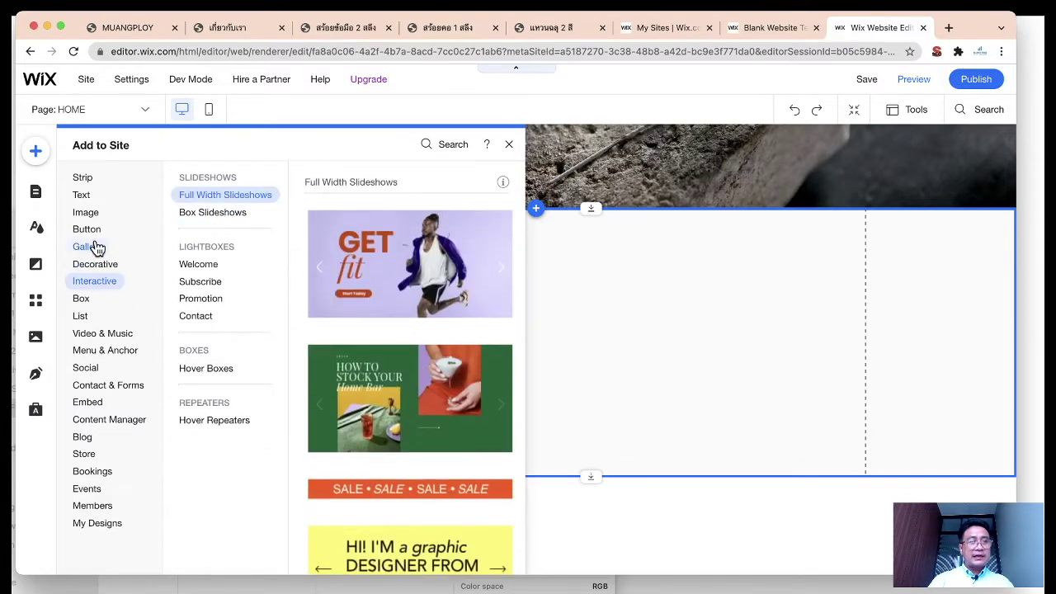
left_click(95, 247)
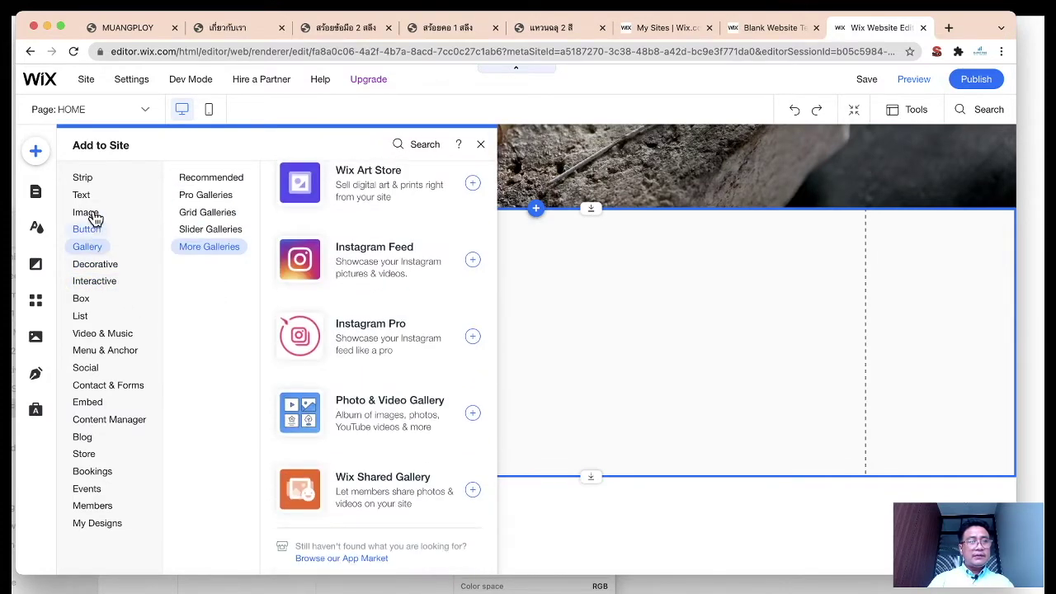
Step: Revisit the Image and Box designs, ending on the Gallery options
left_click(93, 214)
scroll(309, 338, "down", 10)
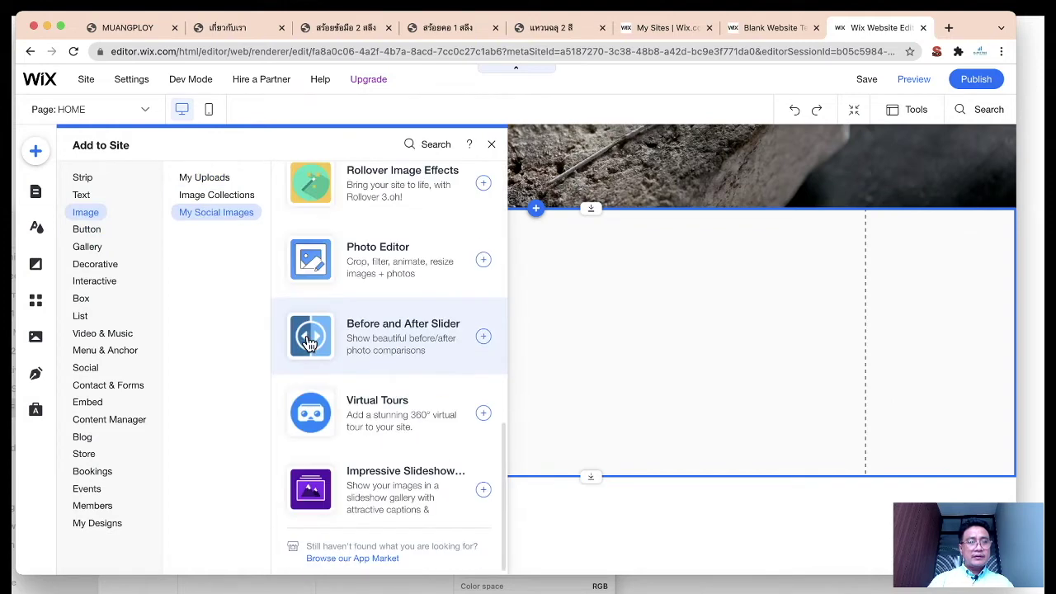
left_click(87, 299)
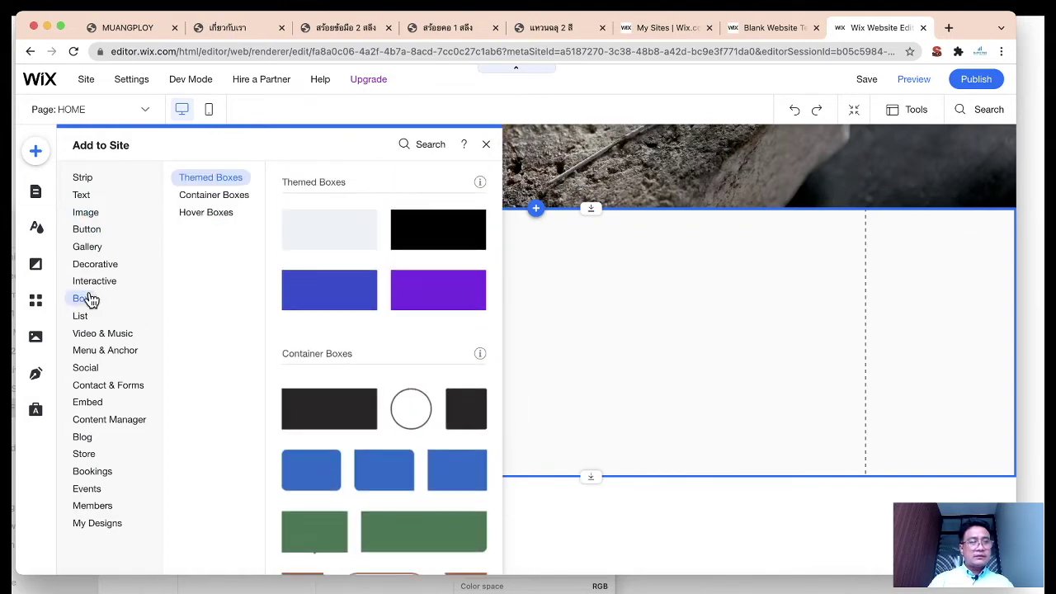
scroll(316, 405, "down", 15)
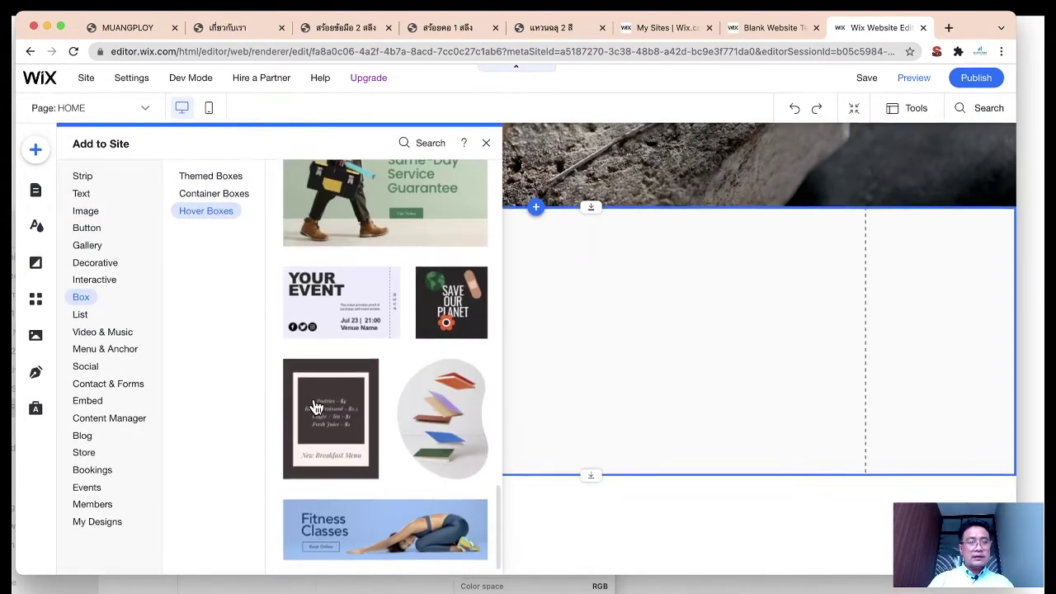
scroll(347, 413, "up", 1)
scroll(353, 415, "up", 5)
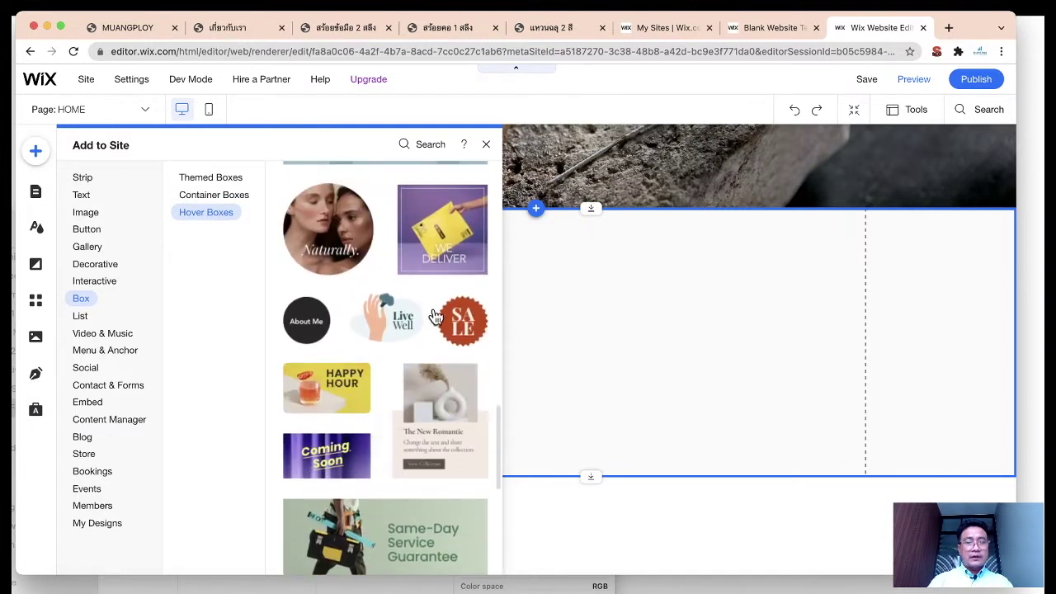
scroll(390, 396, "up", 10)
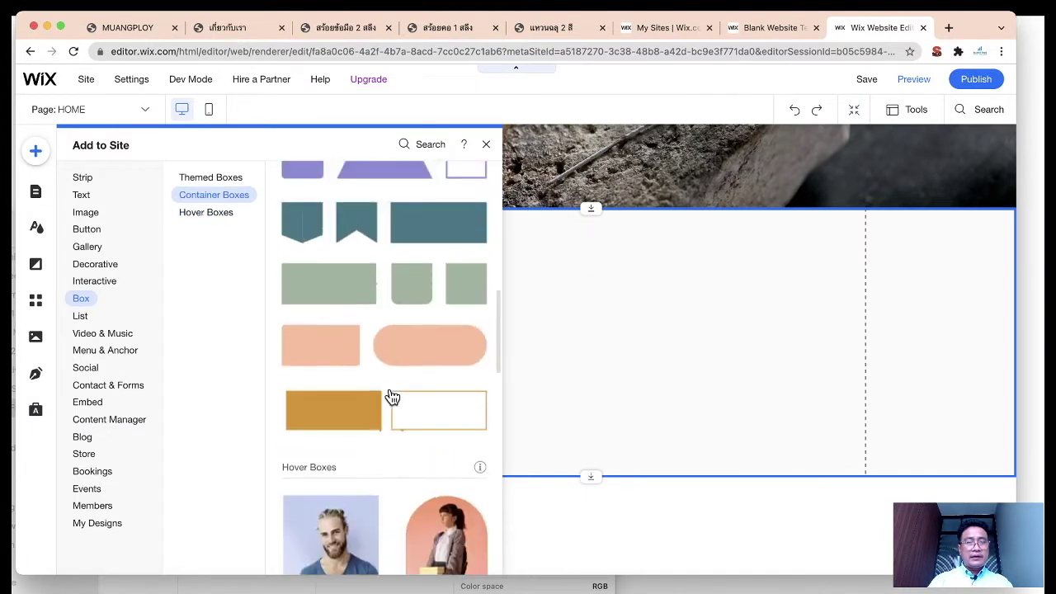
scroll(392, 398, "up", 8)
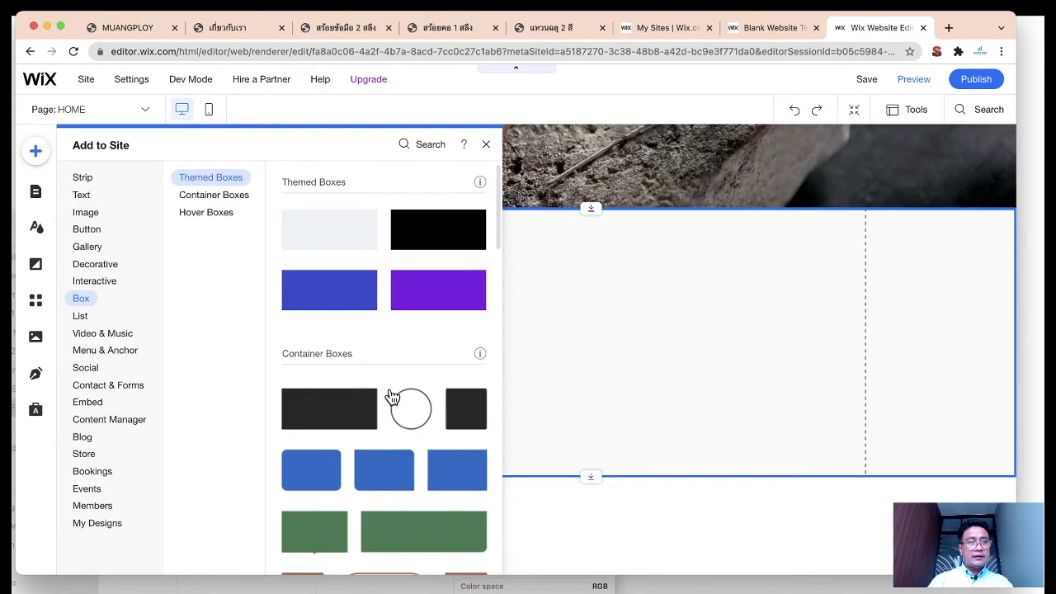
scroll(393, 398, "down", 2)
left_click(88, 247)
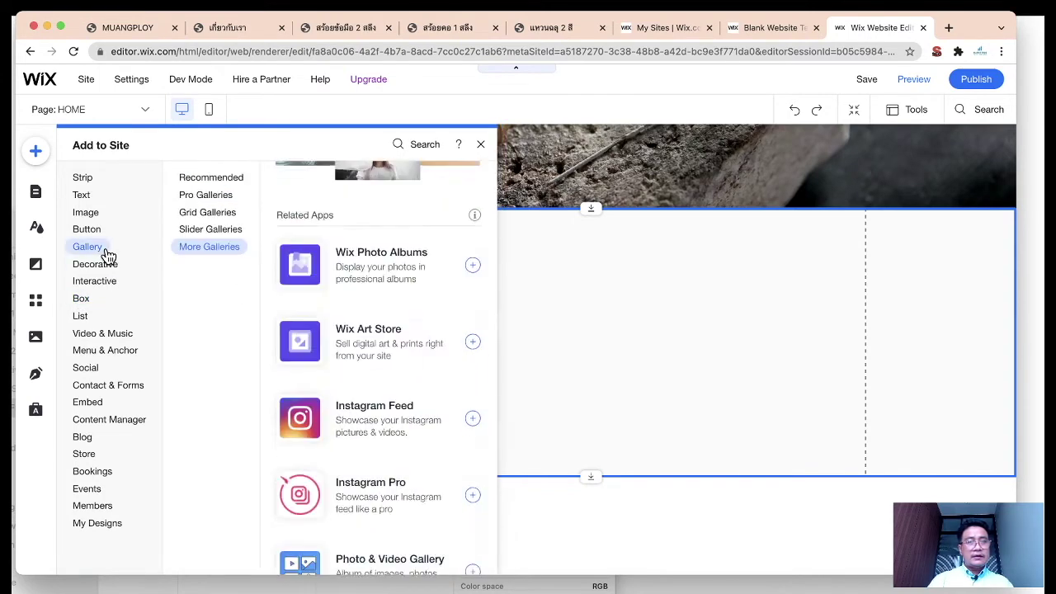
scroll(405, 337, "down", 3)
scroll(405, 338, "up", 5)
scroll(405, 338, "up", 6)
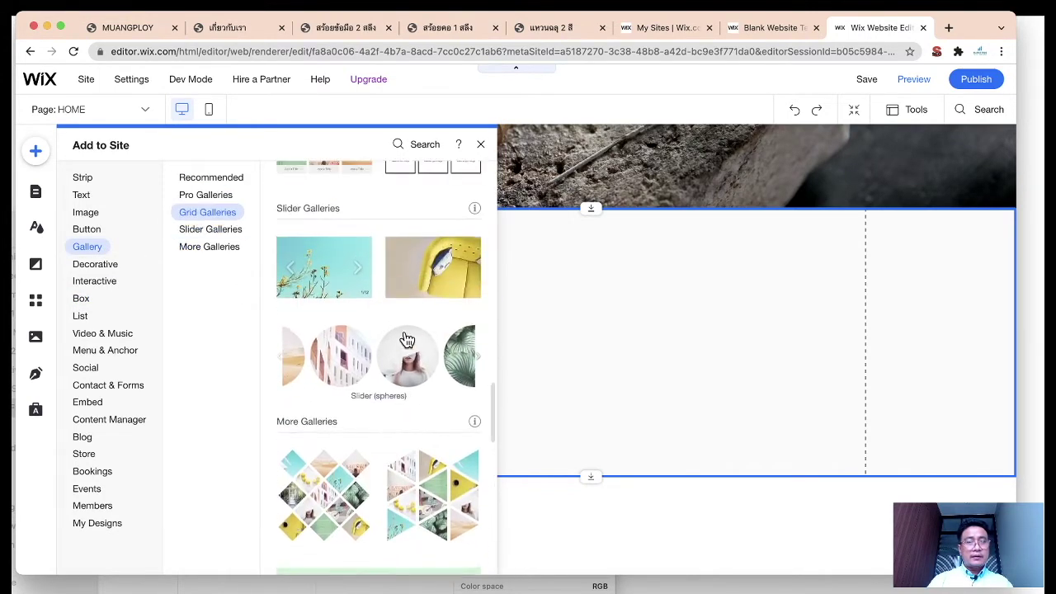
scroll(405, 338, "down", 5)
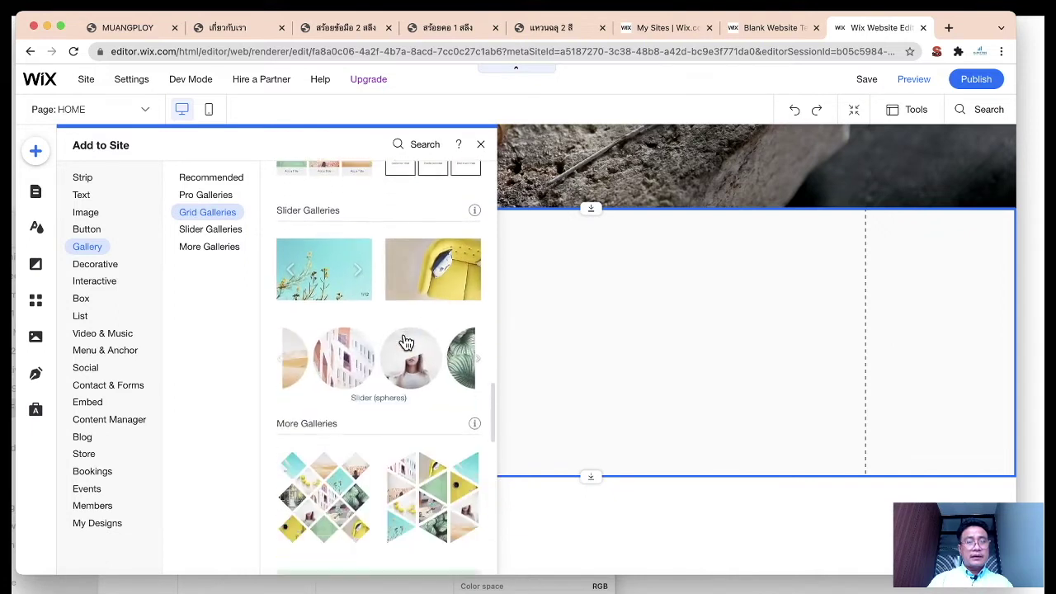
scroll(396, 343, "up", 3)
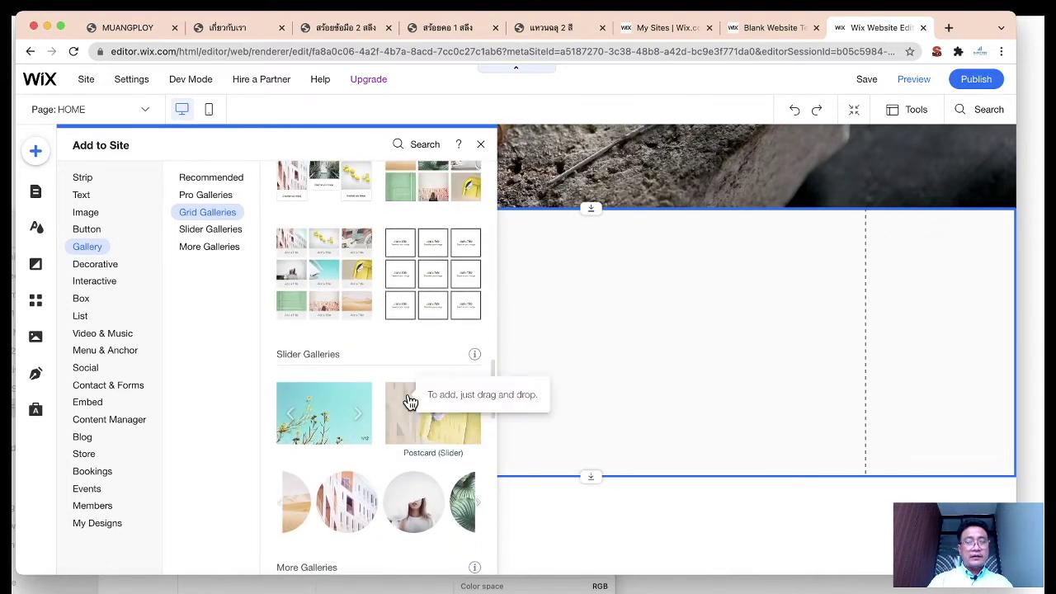
scroll(354, 333, "up", 6)
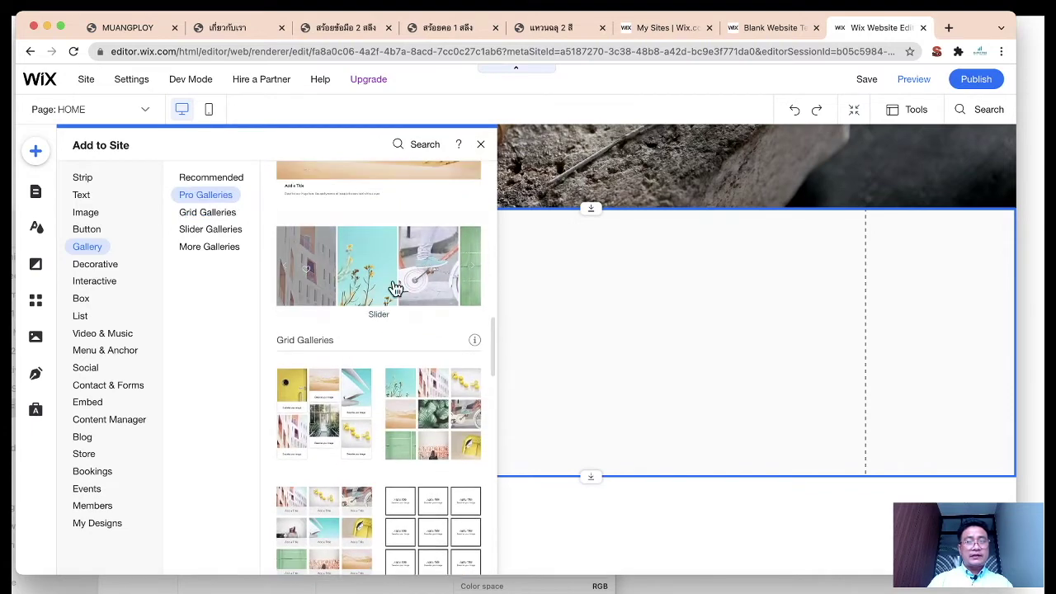
Step: Place the Pro Gallery in the white strip just below the rock banner, made taller
left_click(578, 313)
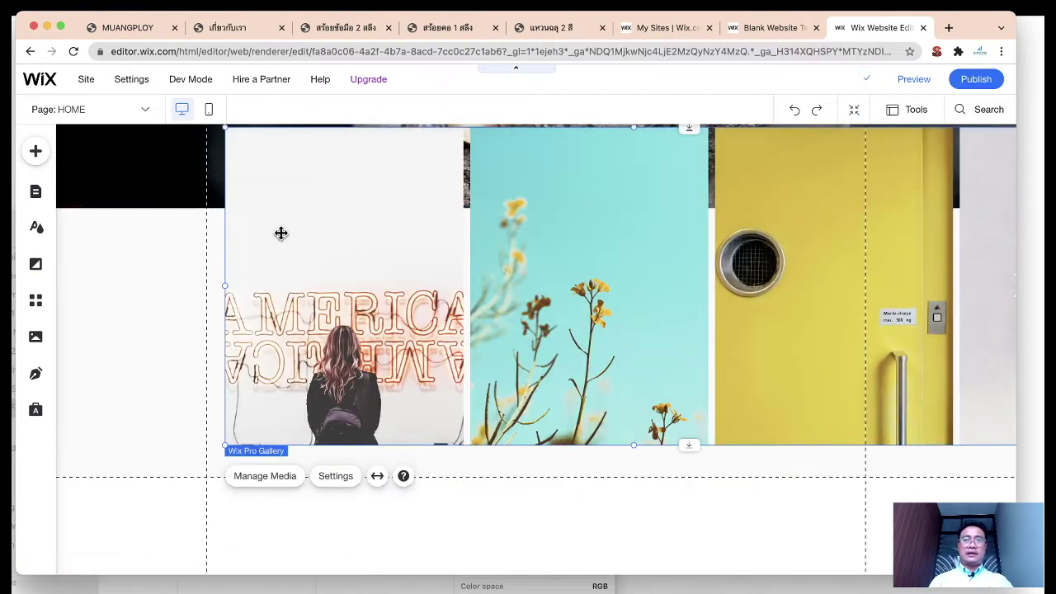
left_click_drag(249, 219, 276, 377)
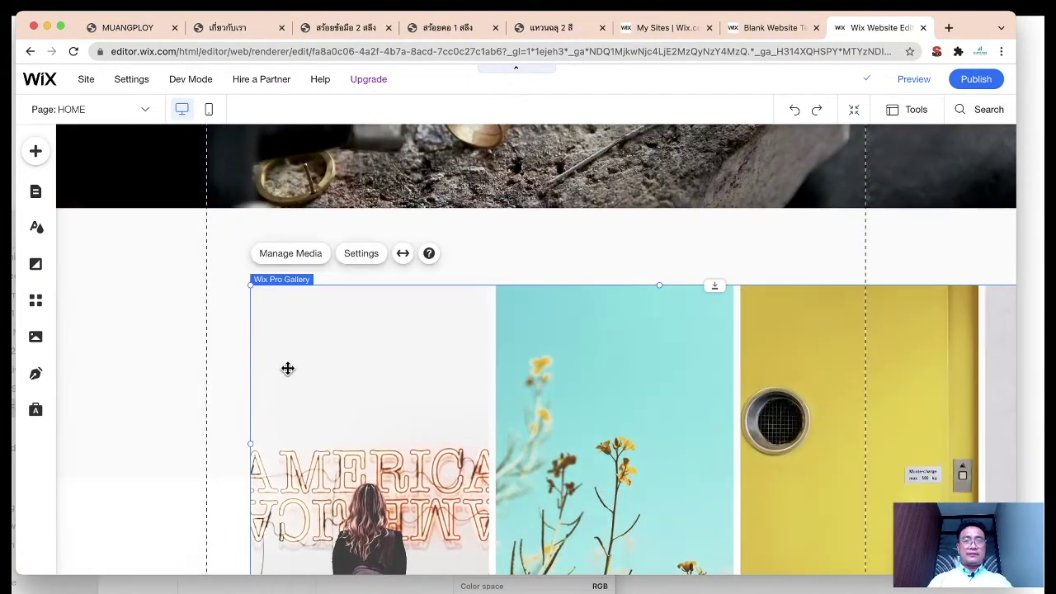
left_click_drag(286, 275, 259, 235)
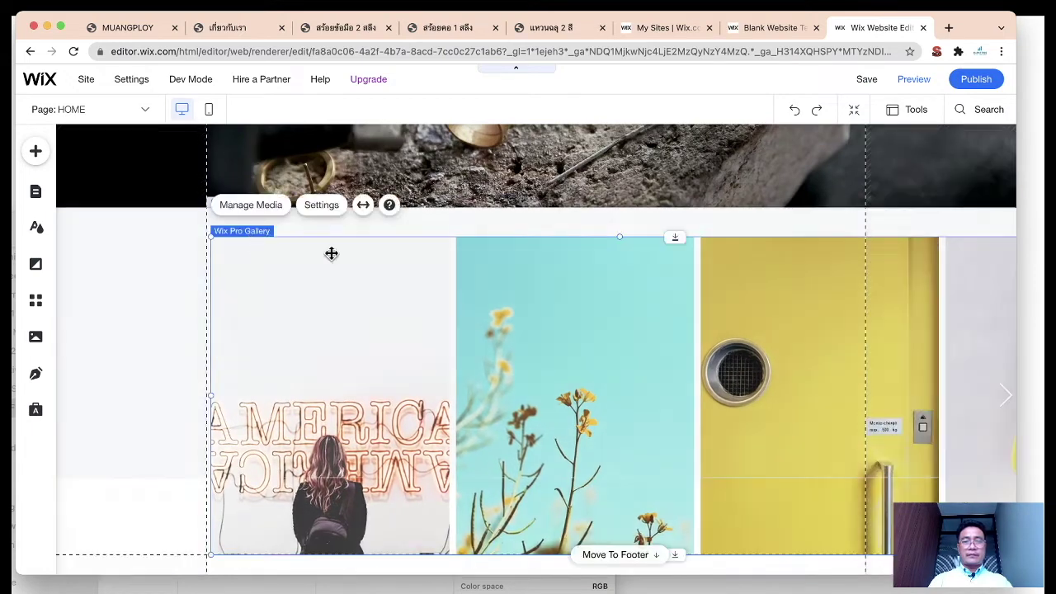
left_click_drag(676, 237, 631, 272)
scroll(631, 272, "down", 3)
left_click_drag(684, 507, 674, 438)
left_click_drag(674, 344, 545, 309)
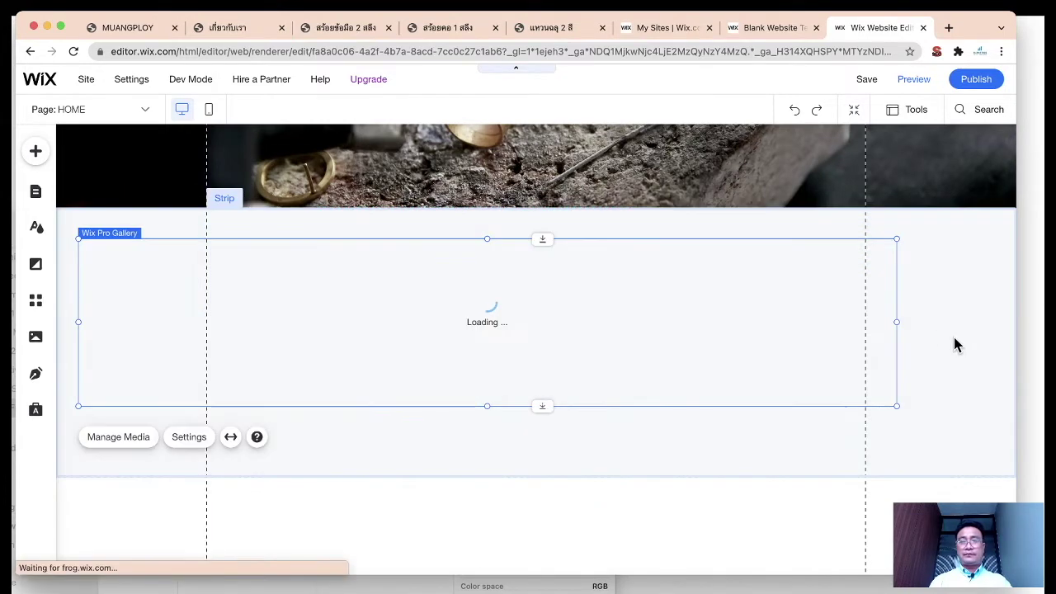
Step: Narrow the gallery to content width and open its Manage Media organizer
left_click_drag(897, 324, 869, 322)
left_click_drag(79, 322, 200, 321)
left_click_drag(209, 323, 209, 323)
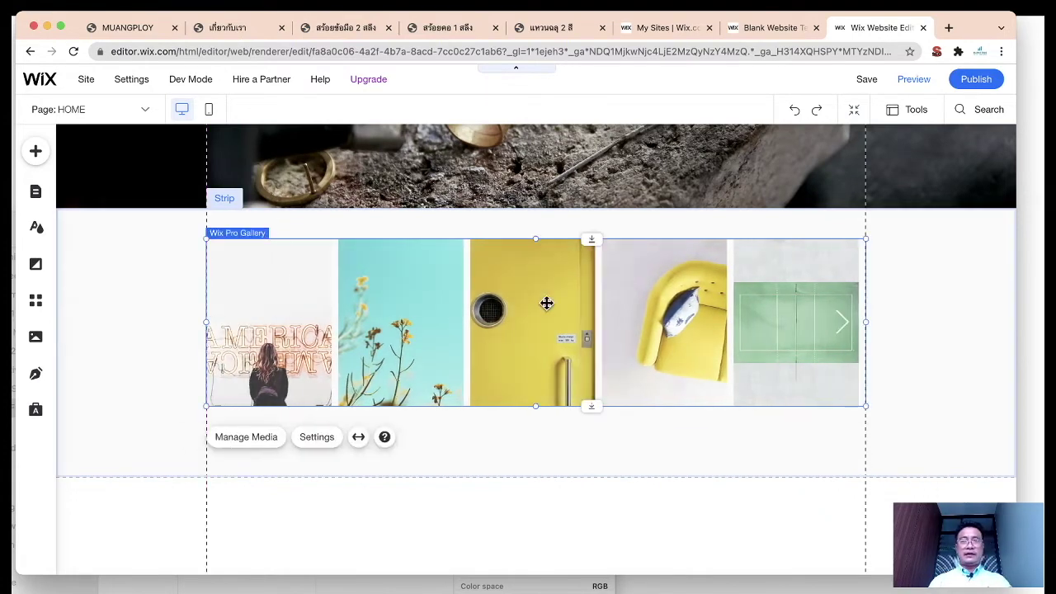
left_click(260, 438)
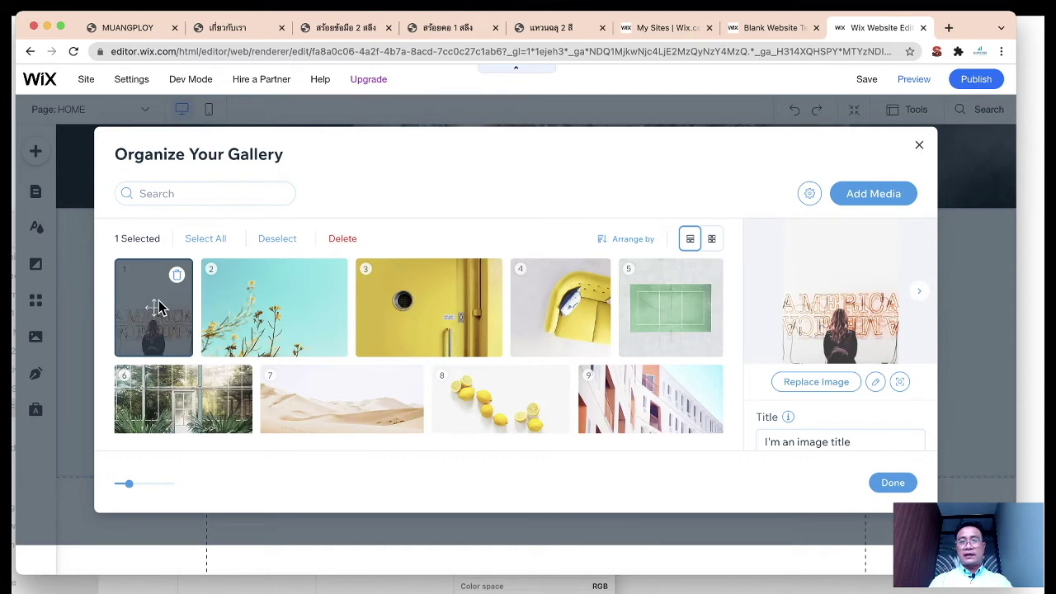
Step: Upload the three jewelry screenshots and use the gold necklace photo as item 1
left_click(823, 386)
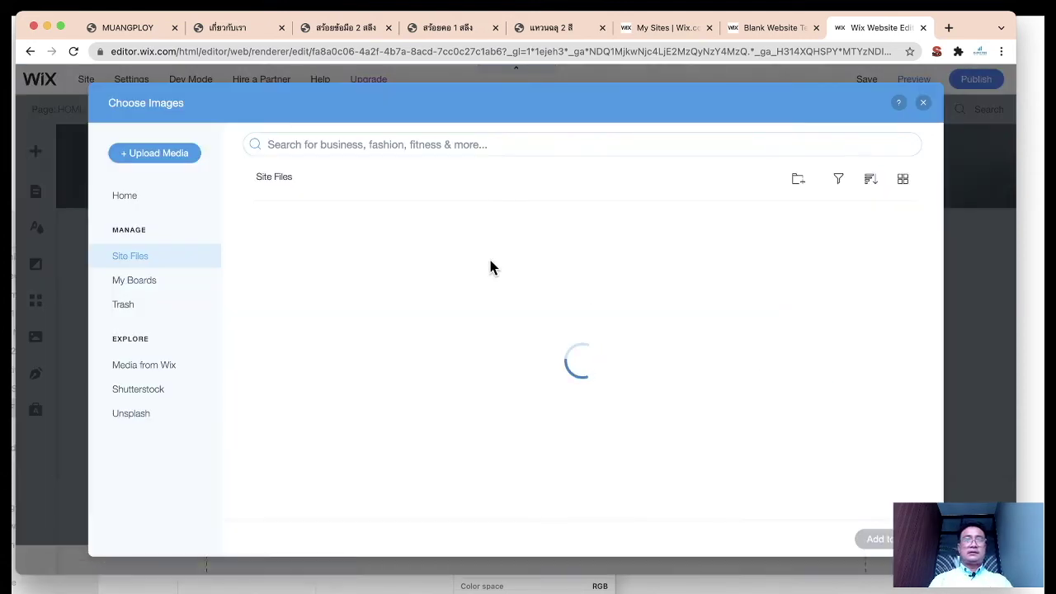
left_click(177, 155)
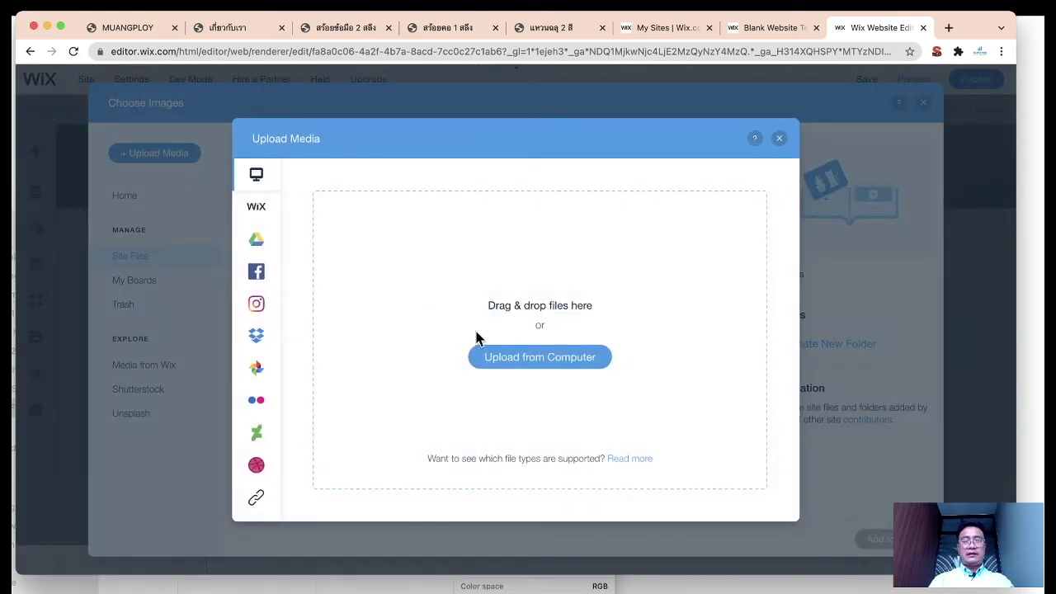
left_click(511, 357)
left_click(427, 191)
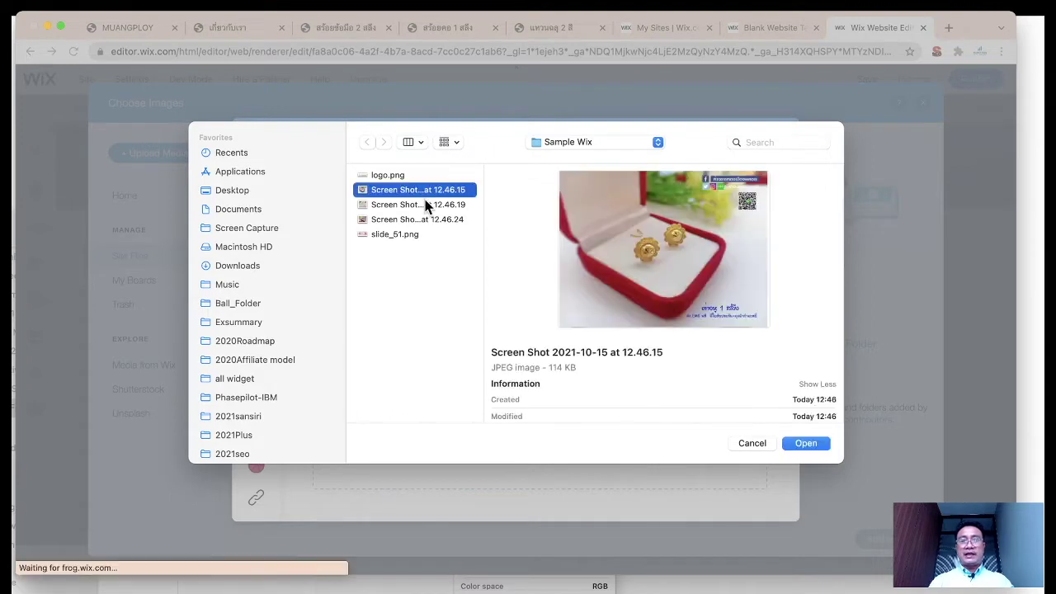
left_click(418, 204)
left_click(416, 219)
left_click(419, 192)
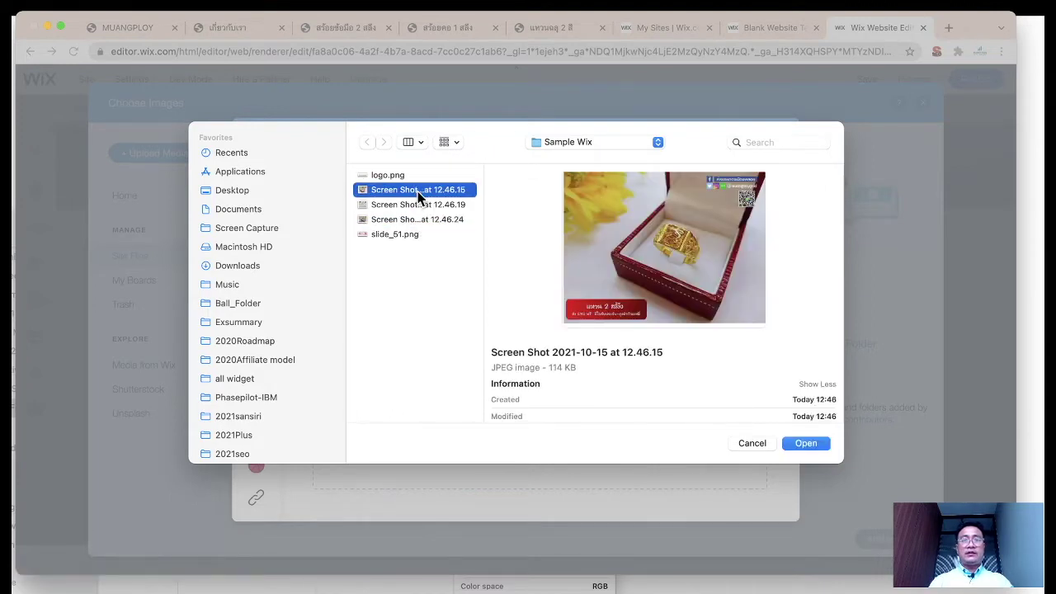
key("Down")
key("Down")
left_click(419, 191, "shift")
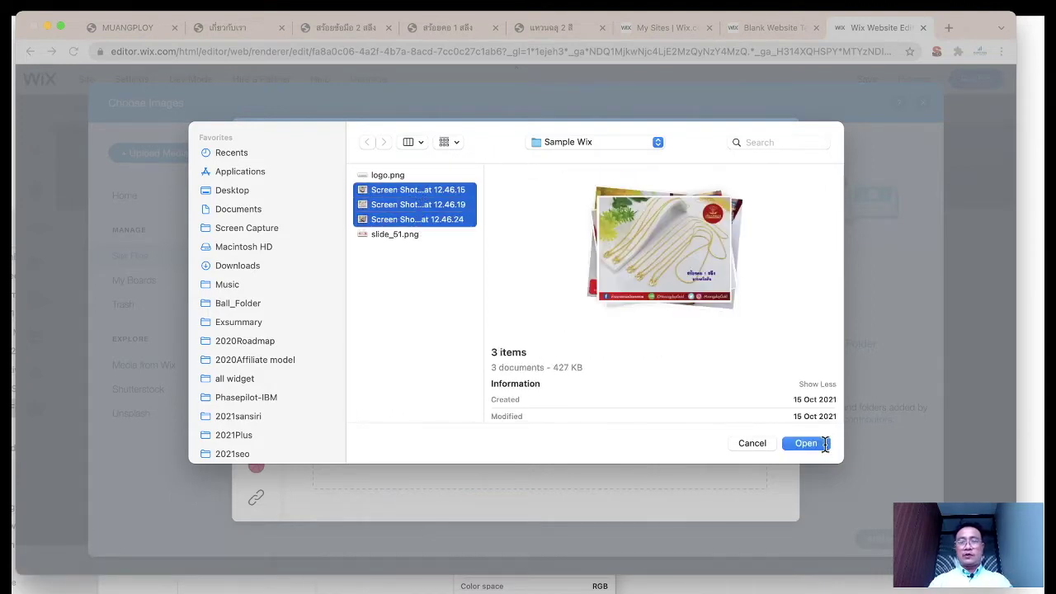
left_click(806, 442)
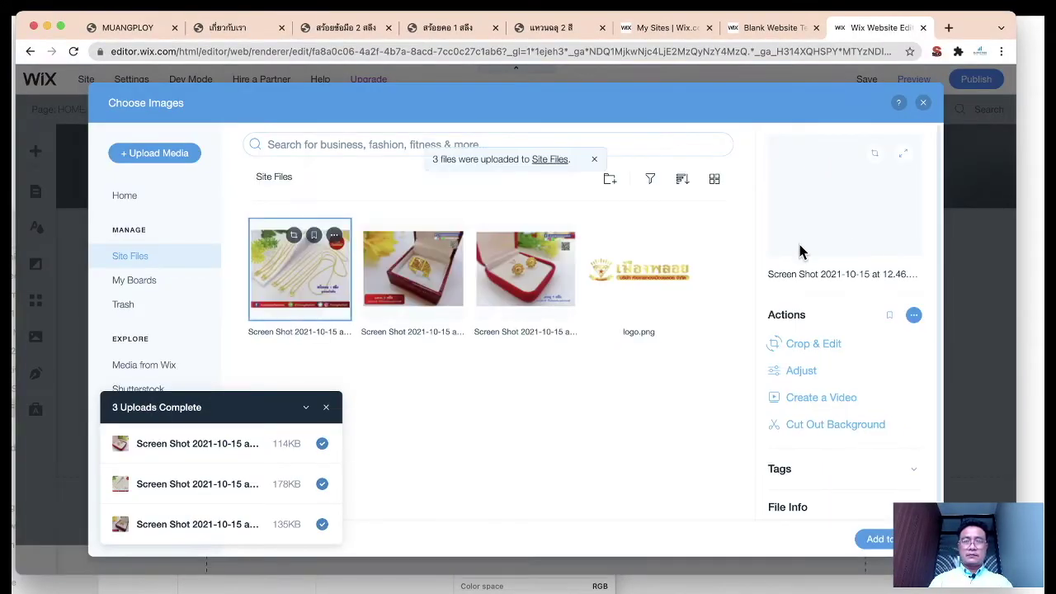
left_click(875, 538)
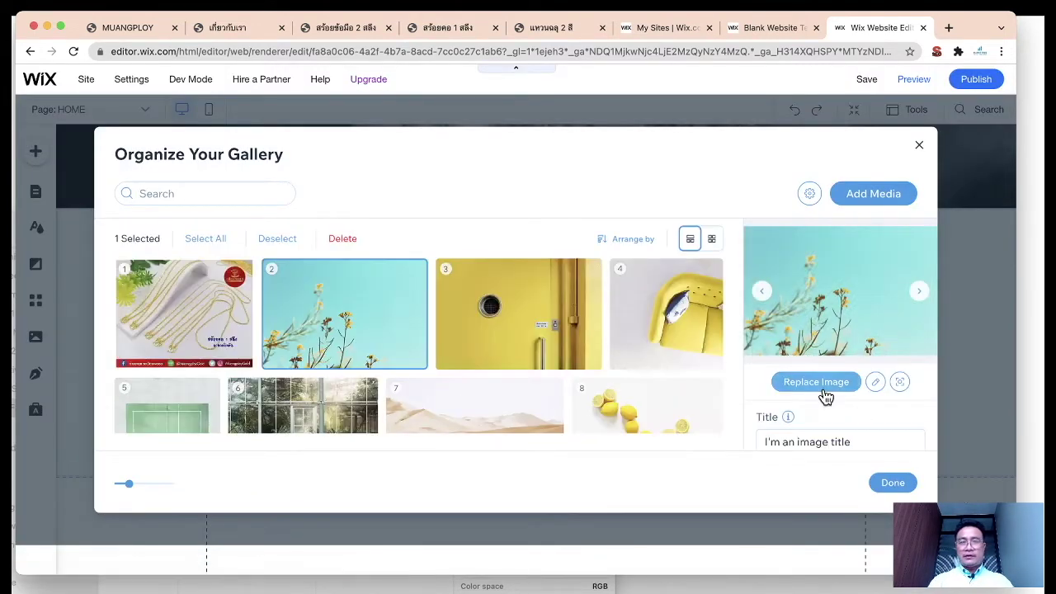
Step: Replace gallery items 2 and 3 with the gold ring and gold earring photos
left_click(819, 383)
left_click(408, 271)
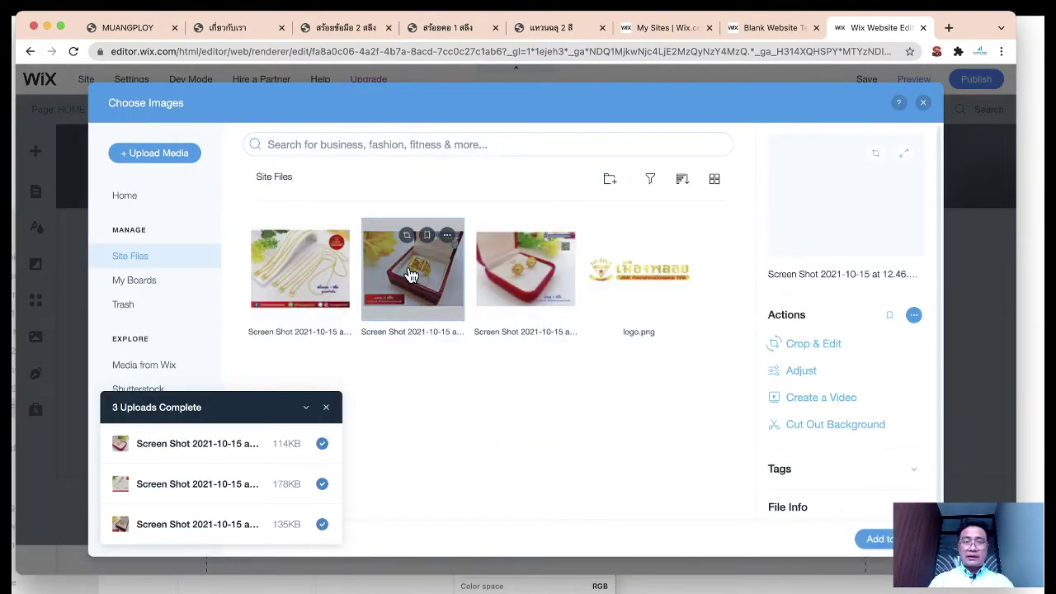
left_click(878, 539)
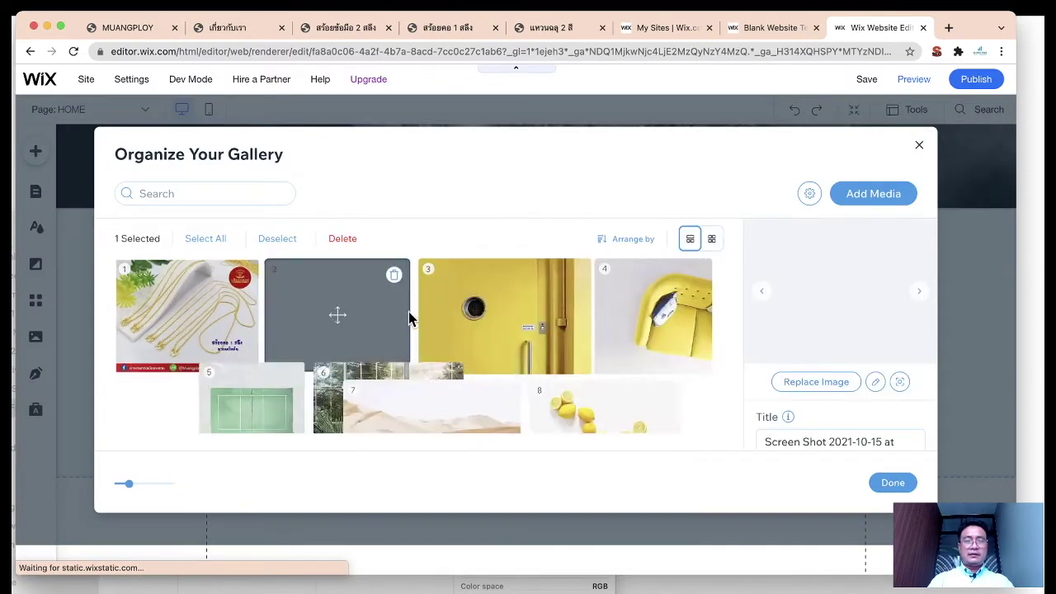
left_click(467, 294)
left_click(802, 387)
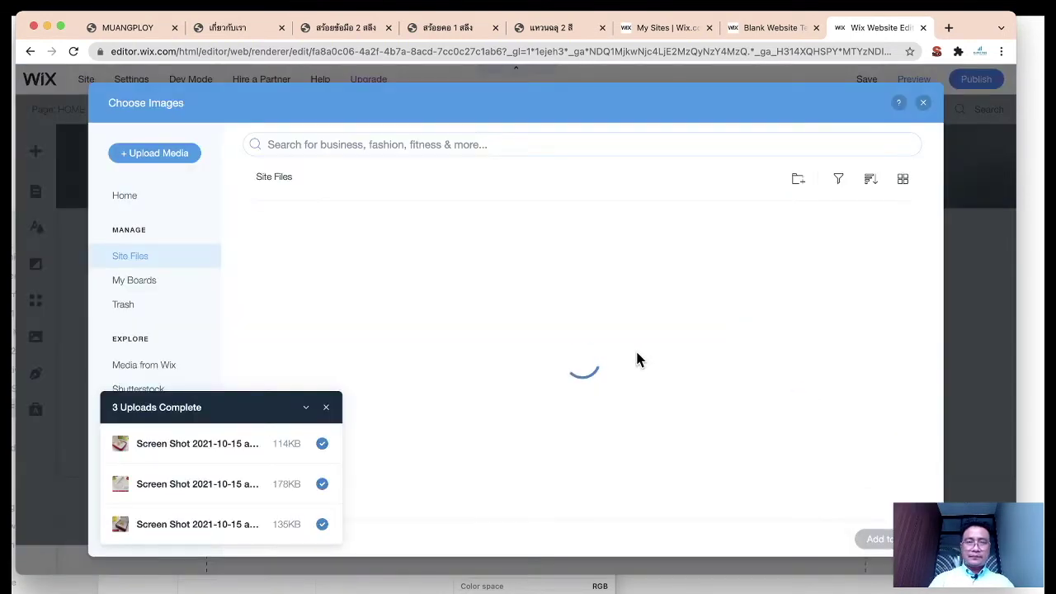
left_click(546, 266)
left_click(878, 539)
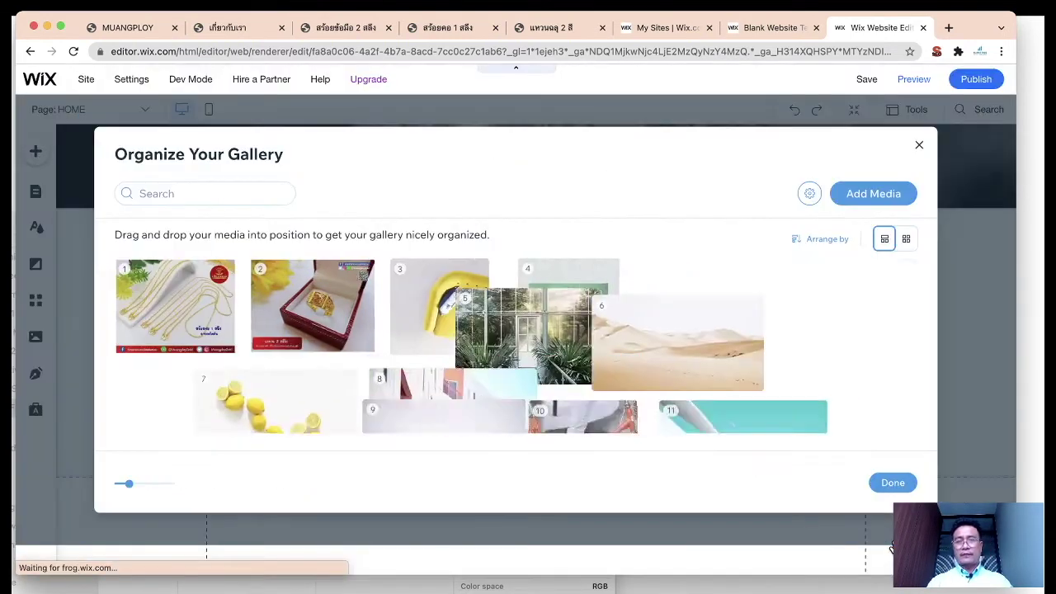
Step: Delete the eight leftover stock pictures after item 3, keeping necklace, ring and earrings
left_click(892, 483)
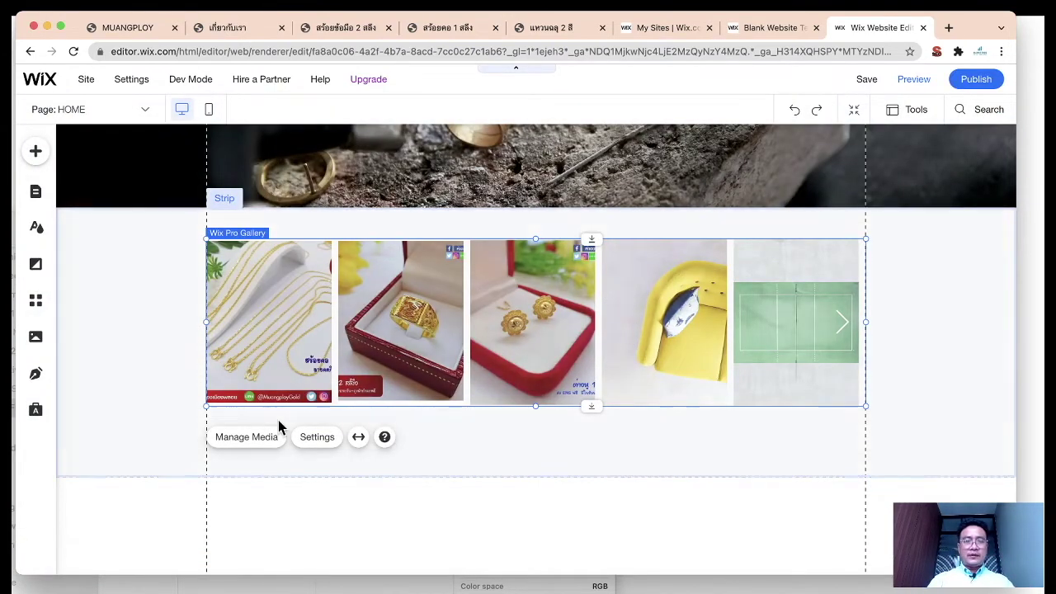
left_click(251, 439)
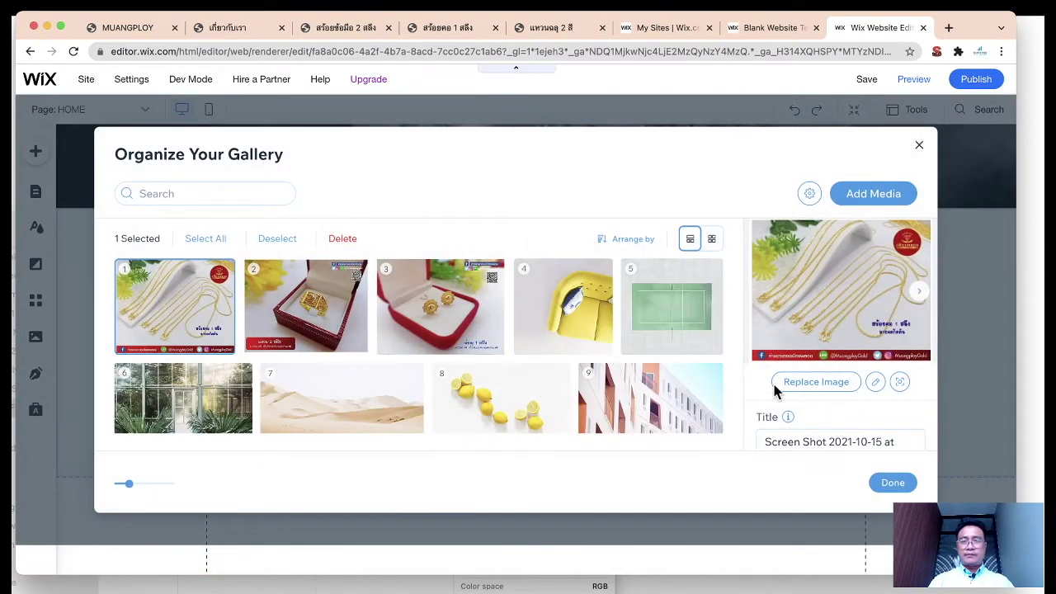
left_click(600, 279)
left_click(706, 276)
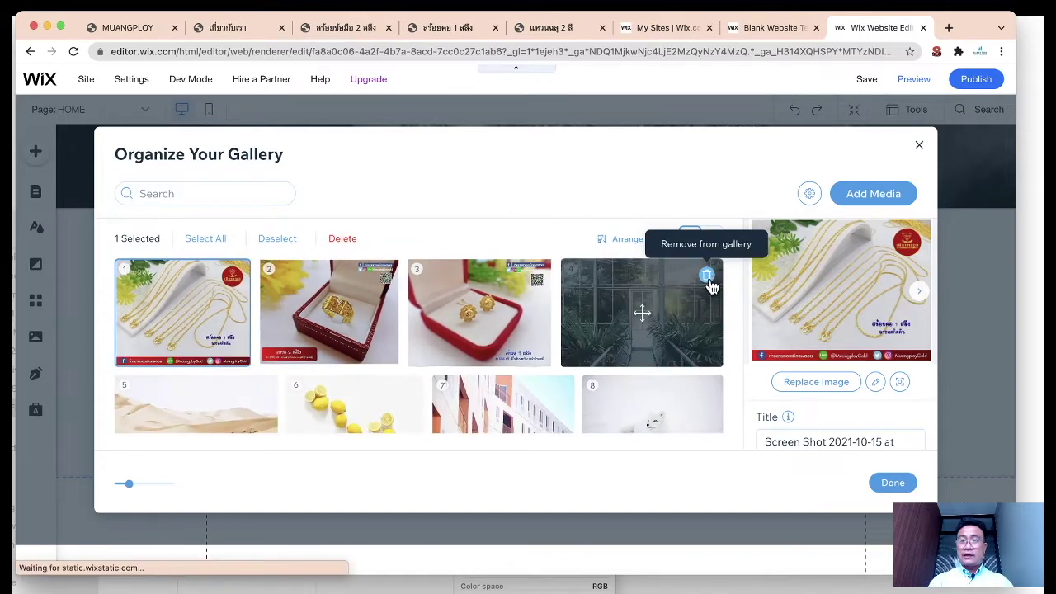
left_click(706, 275)
left_click(706, 275)
left_click(706, 275)
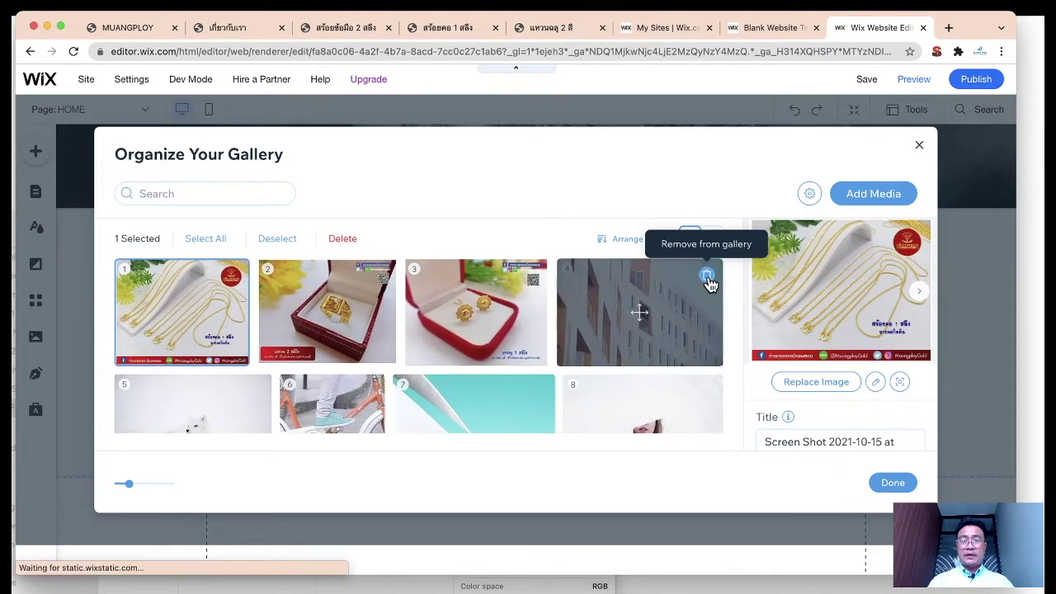
left_click(706, 275)
left_click(707, 275)
left_click(706, 275)
left_click(706, 275)
left_click(706, 276)
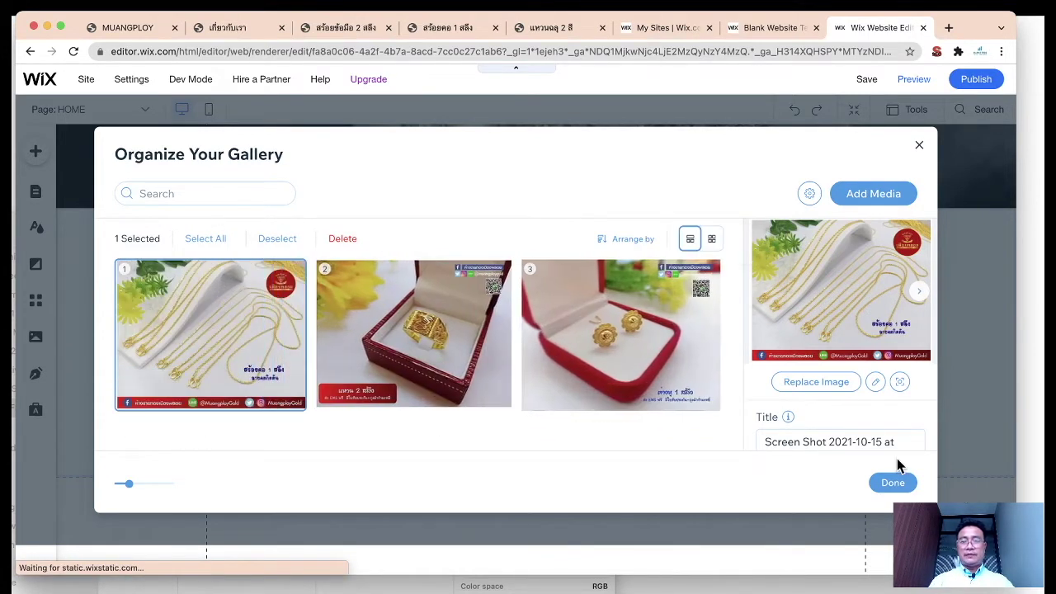
left_click(895, 484)
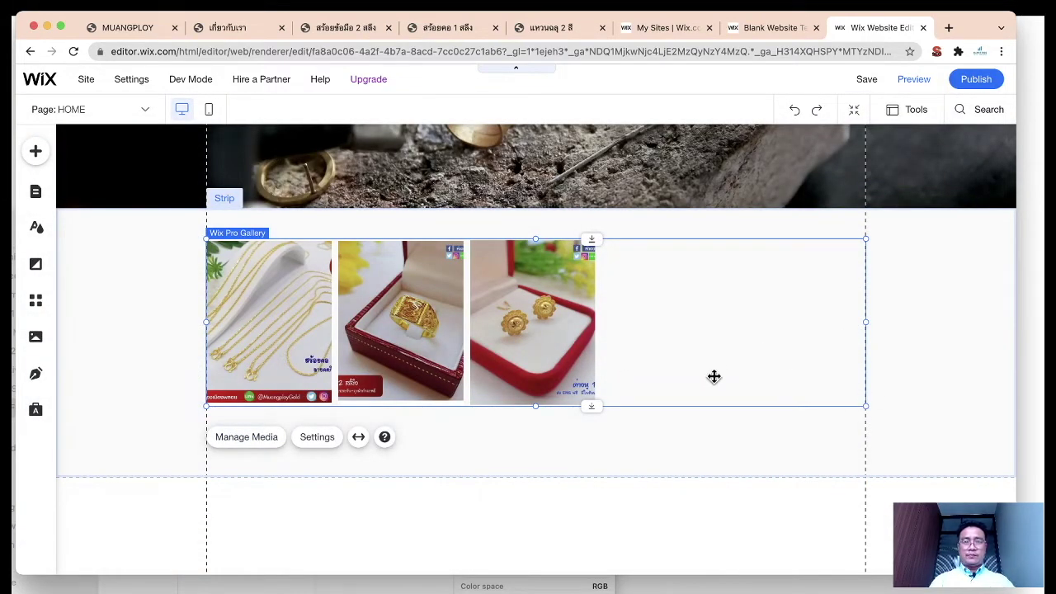
Step: Keep the gallery at content width, shorten it slightly, and reopen Manage Media
left_click(358, 437)
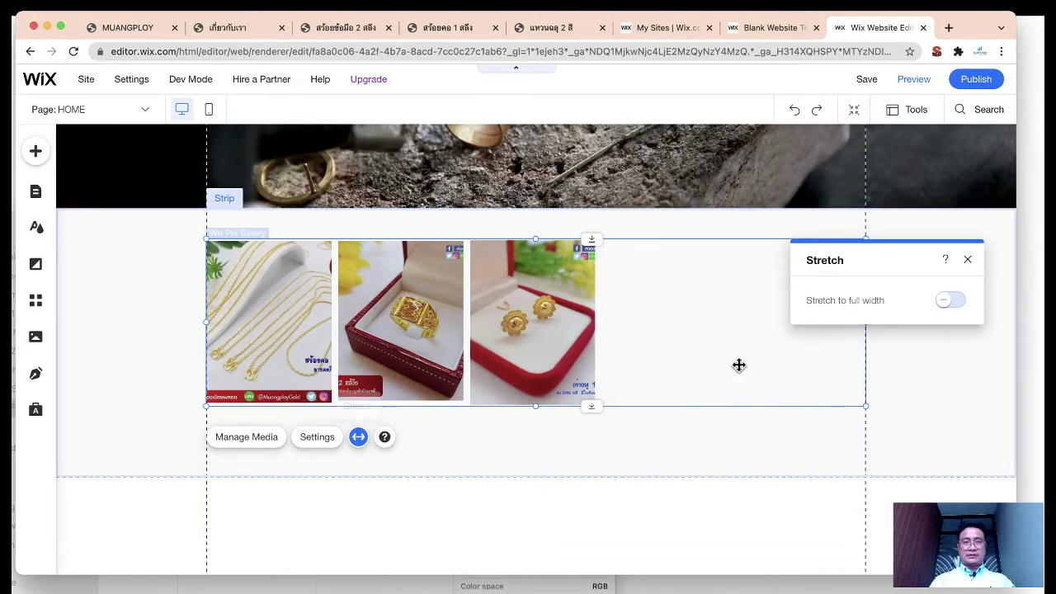
left_click(953, 302)
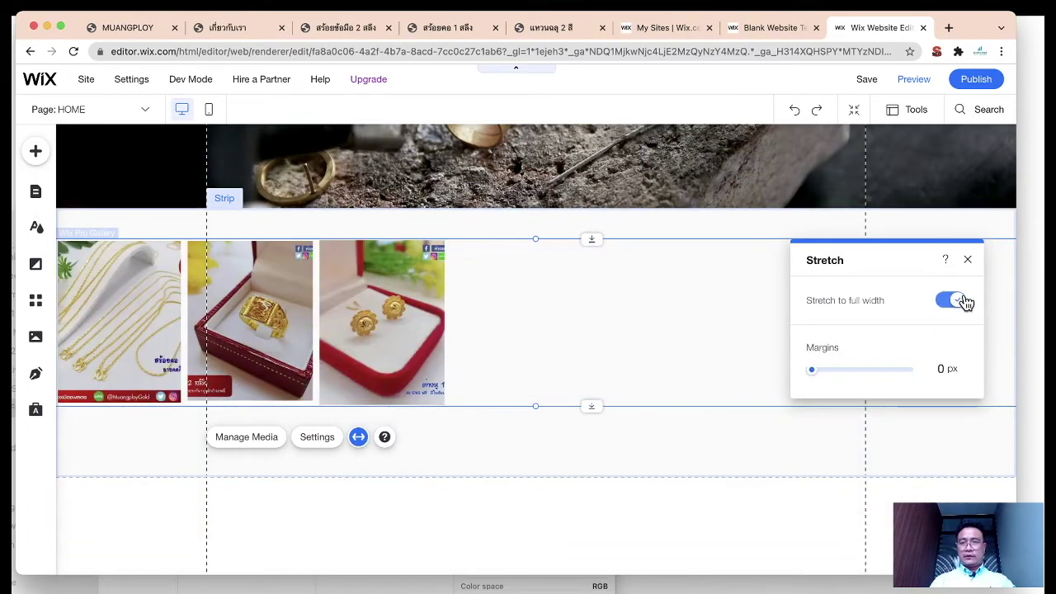
left_click(954, 305)
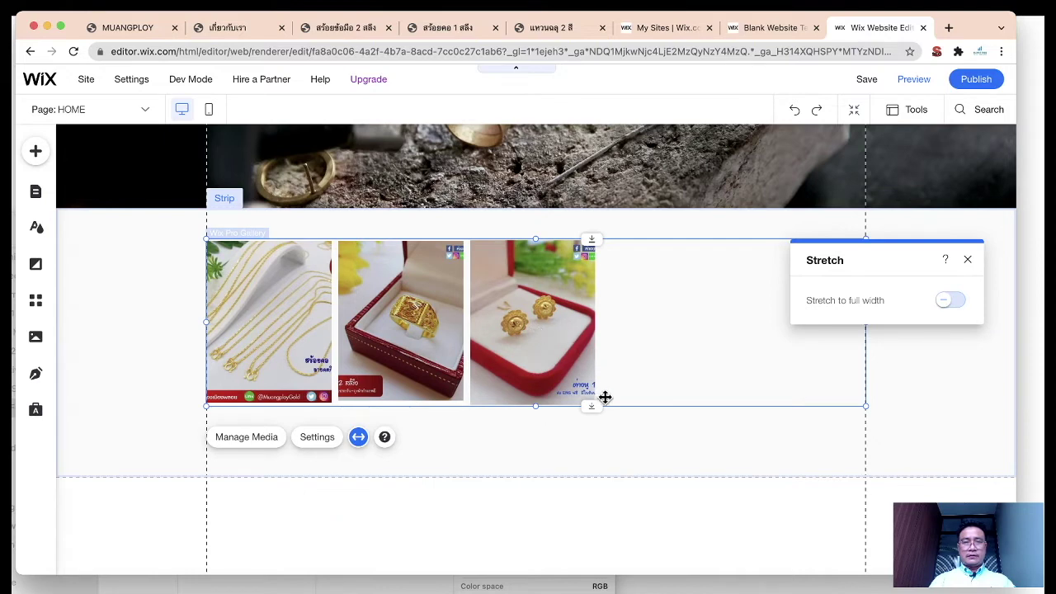
left_click_drag(591, 405, 591, 401)
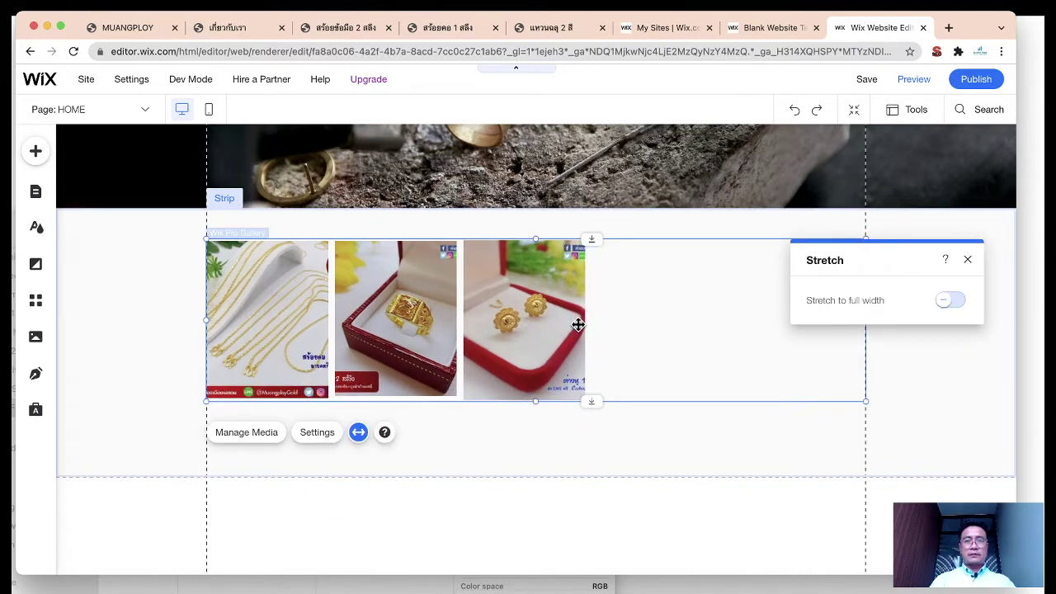
left_click(279, 433)
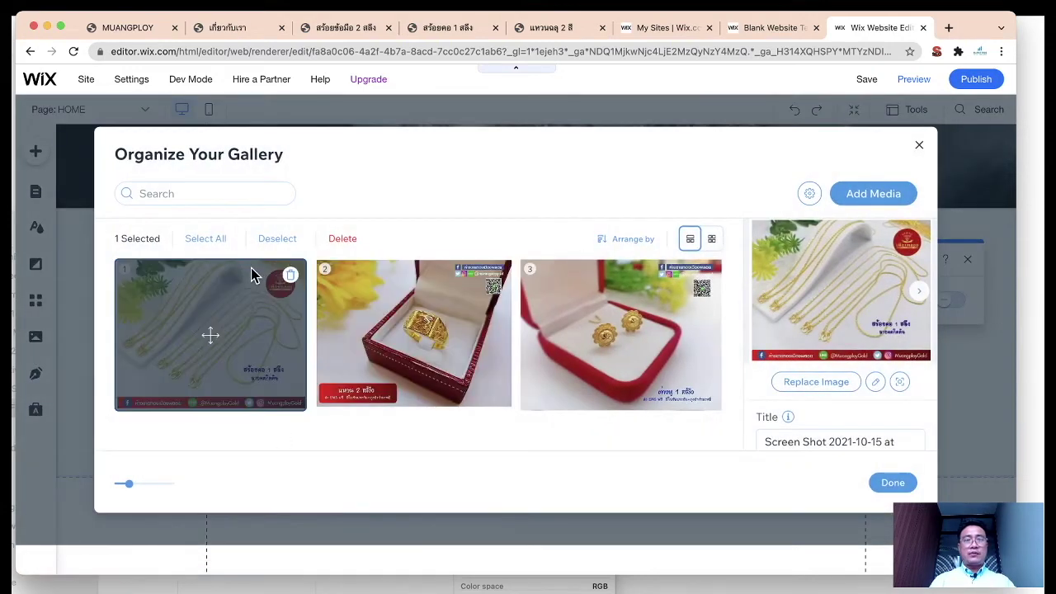
Step: Add a gold ring stock photo from Media from Wix to the gallery
left_click(847, 193)
left_click(867, 228)
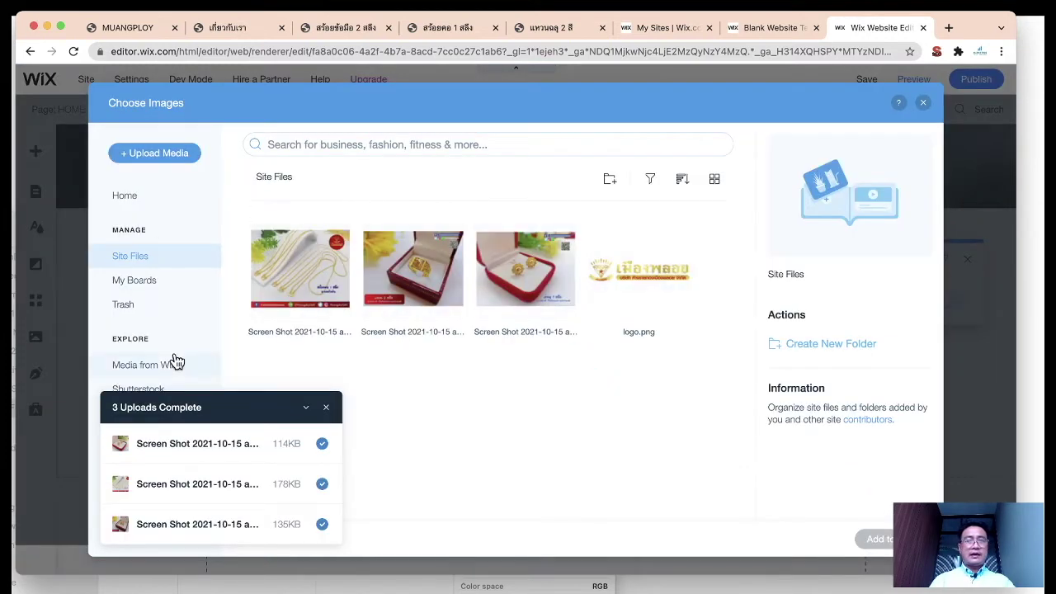
left_click(327, 407)
left_click(148, 364)
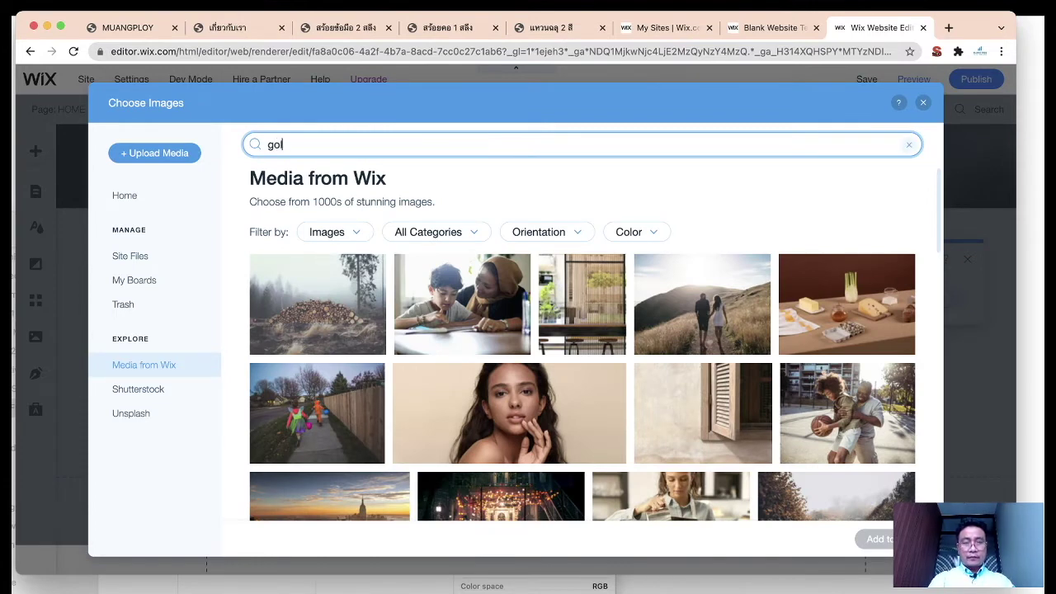
key("Return")
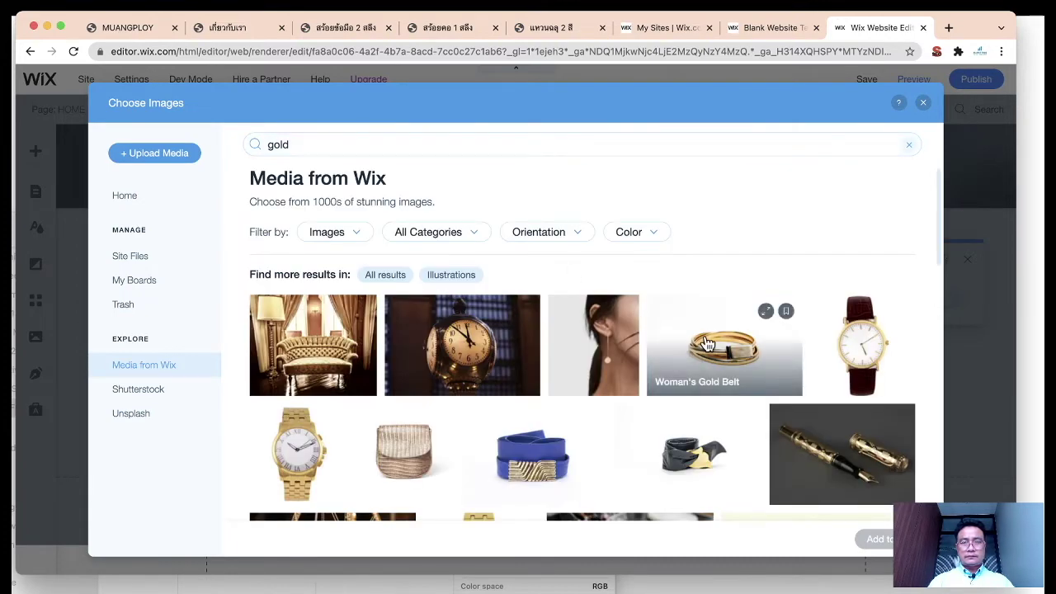
left_click(722, 346)
scroll(722, 346, "down", 3)
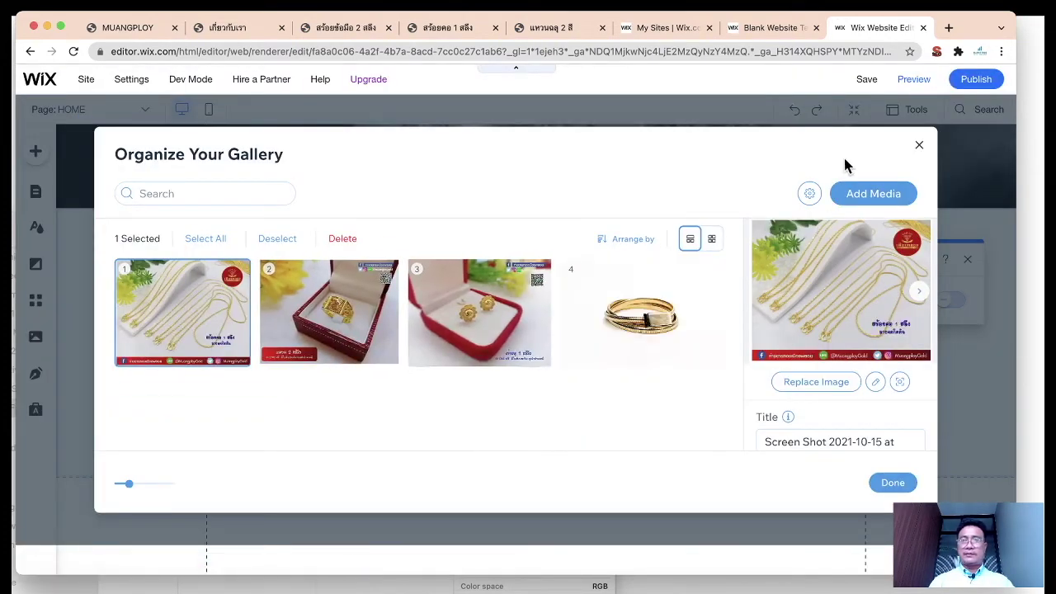
Step: Search the stock library for 'gol ringd' and add a photo of a model wearing a gold ring
mouse_move(858, 196)
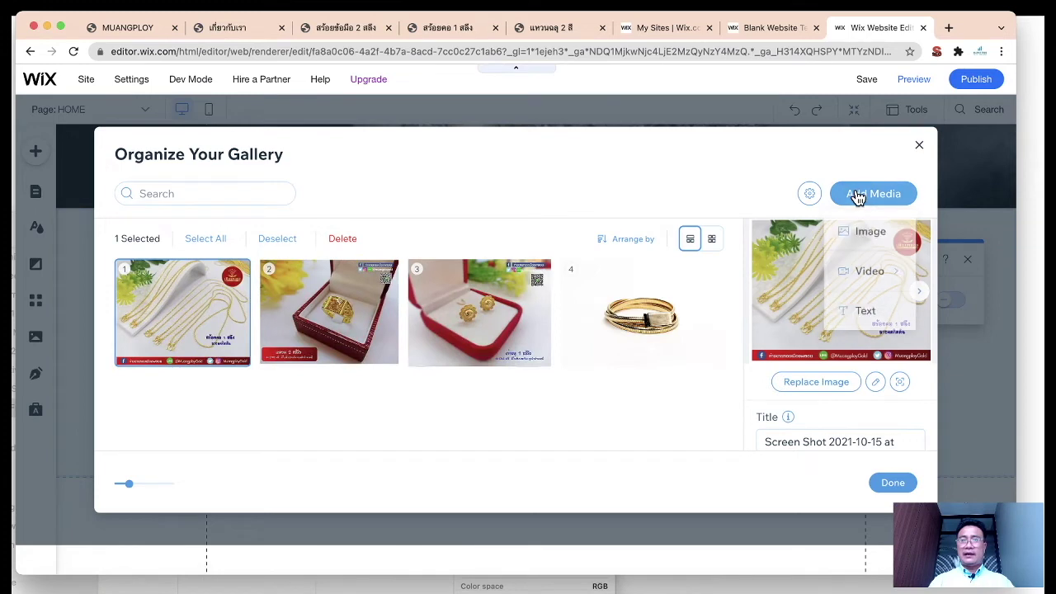
left_click(863, 231)
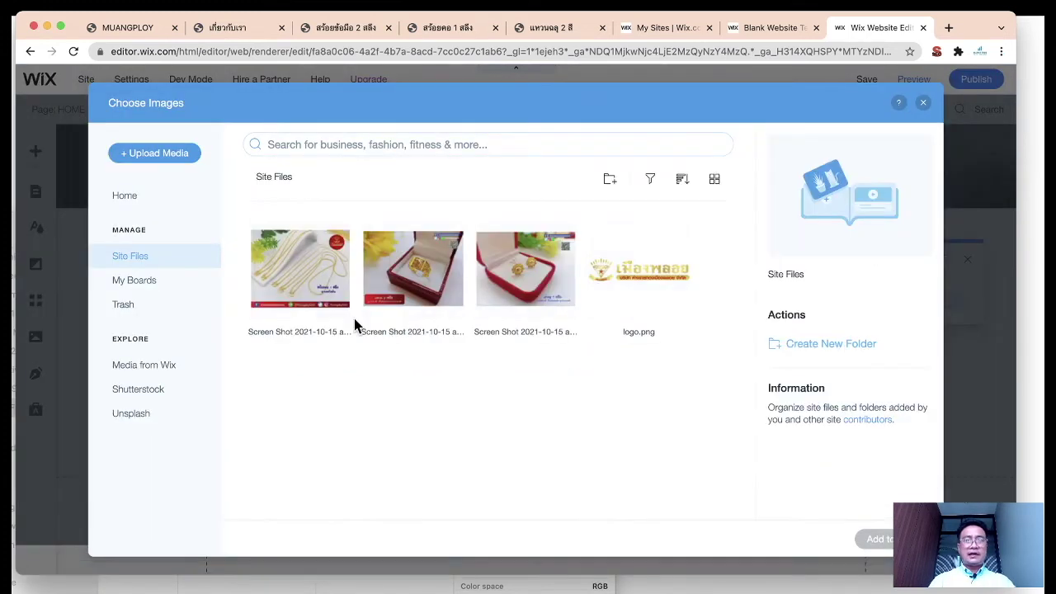
left_click(153, 366)
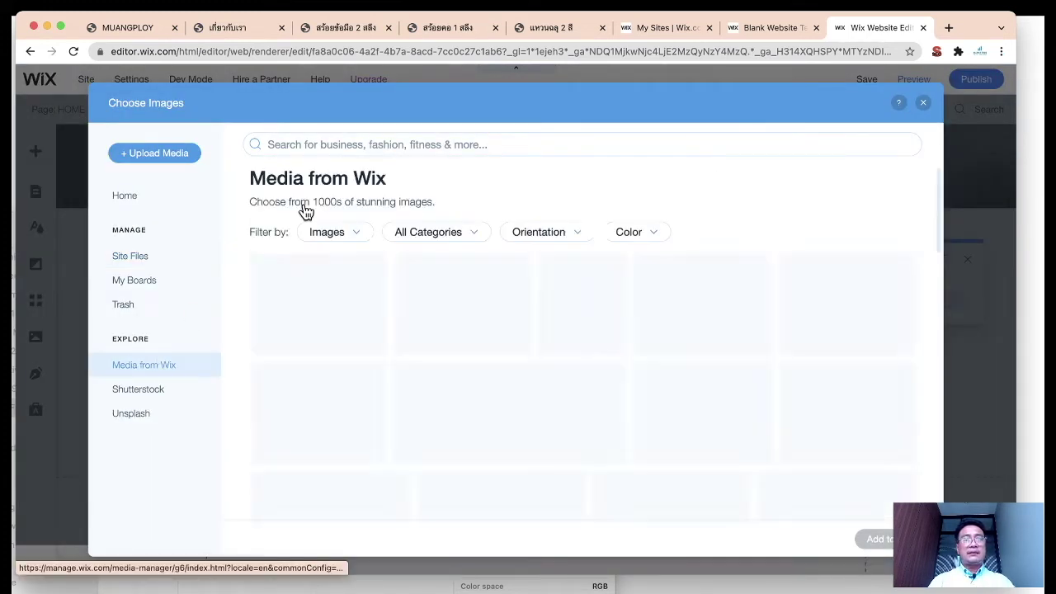
left_click(345, 142)
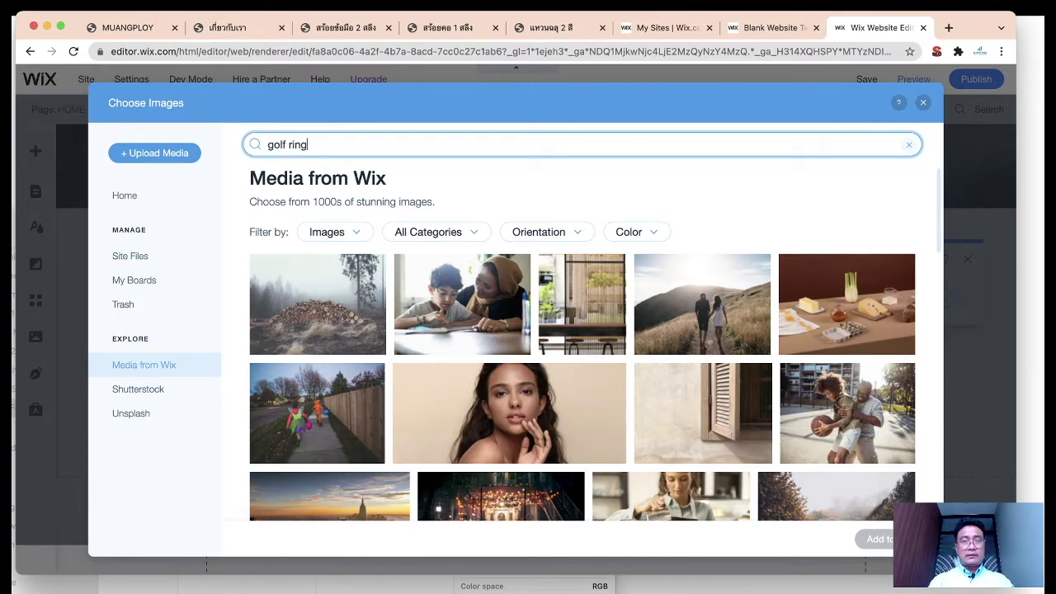
type("gol ringd")
key("Return")
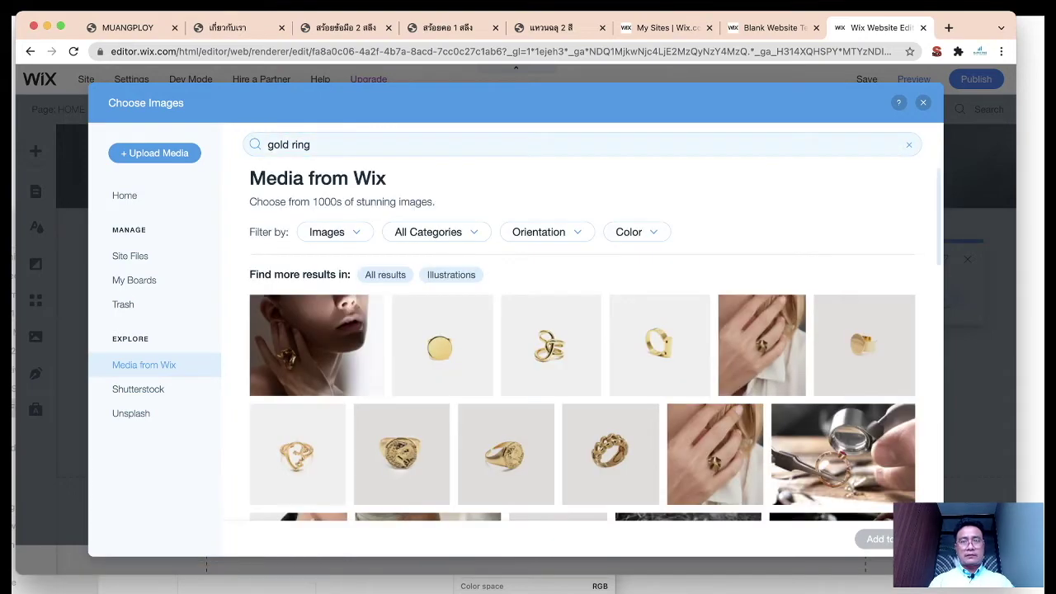
scroll(582, 268, "down", 1)
left_click(295, 318)
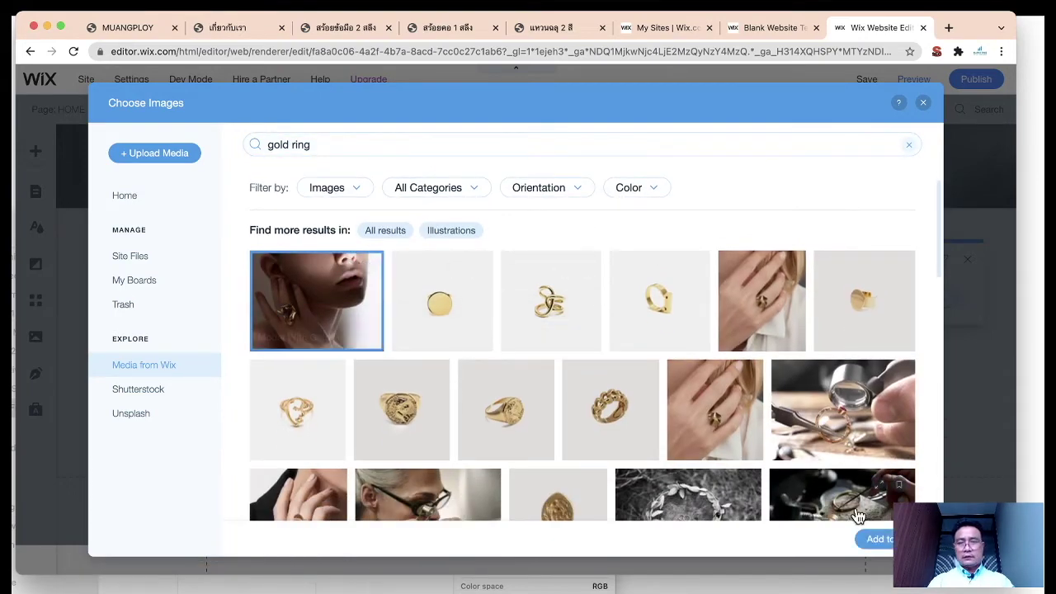
left_click(881, 541)
Step: Search 'ear ring', add the half-moon gold earring photo, and finish organizing the gallery
left_click(868, 198)
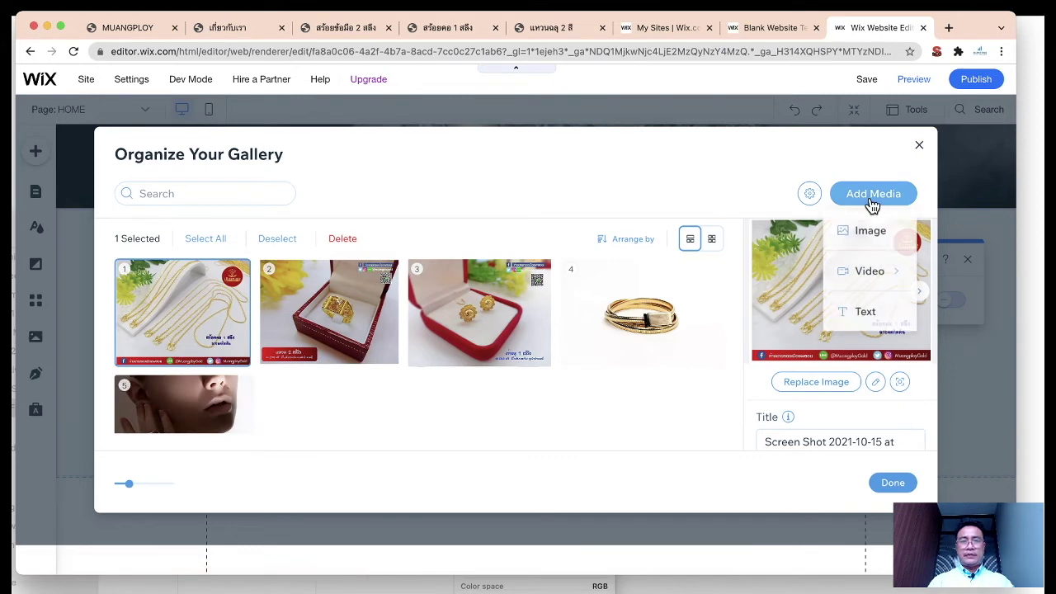
left_click(826, 230)
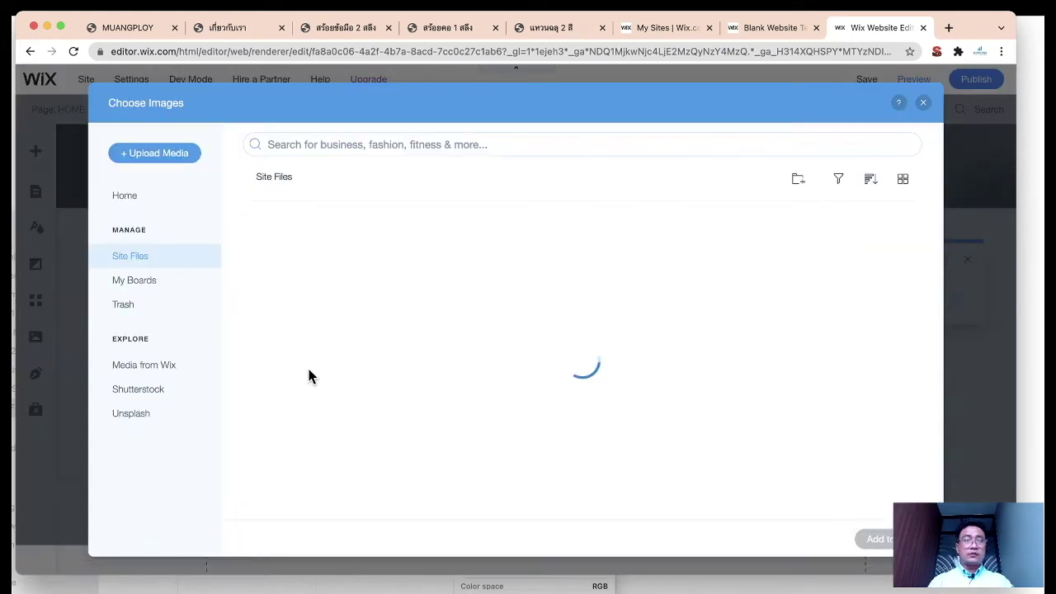
left_click(155, 369)
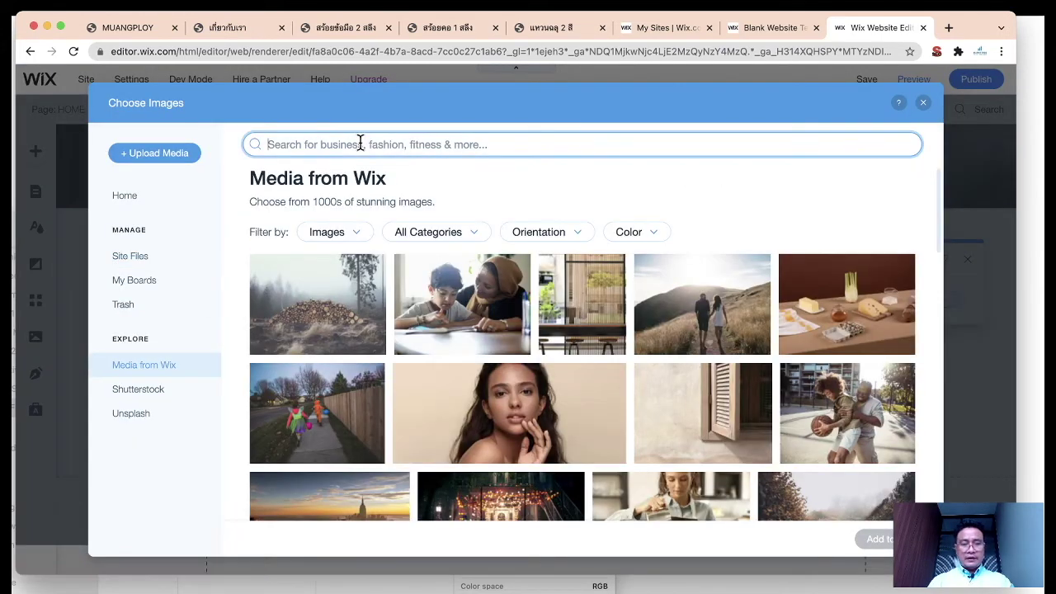
type("ear ring")
key("Return")
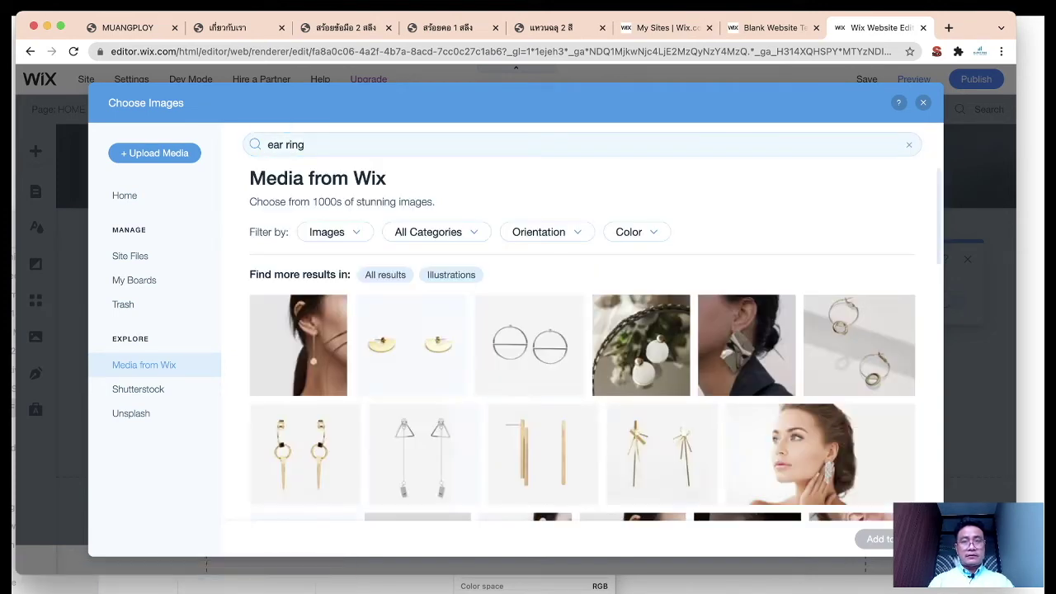
left_click(537, 338)
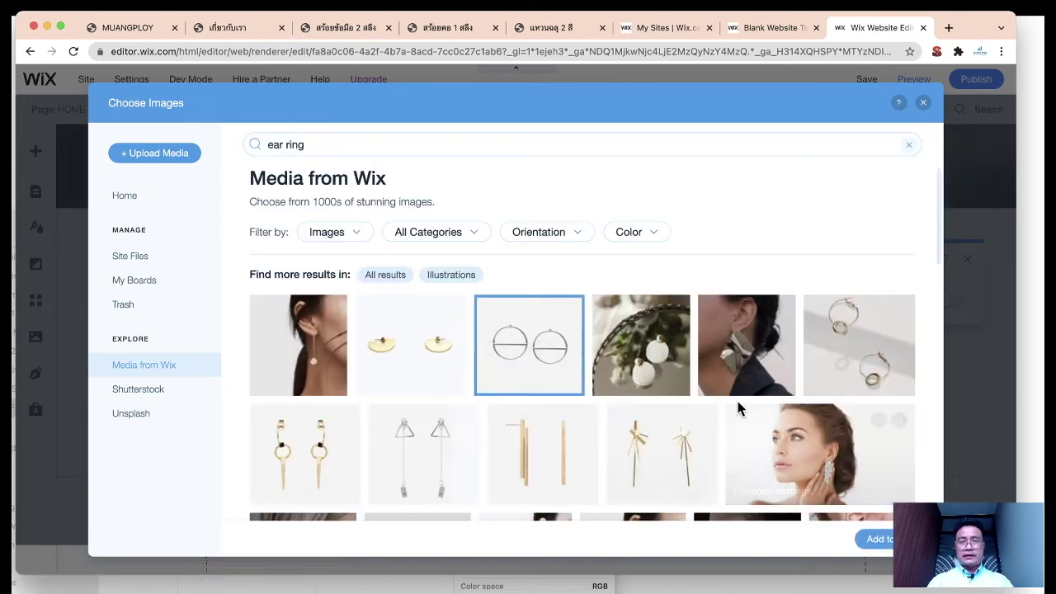
scroll(736, 400, "down", 2)
left_click(449, 263)
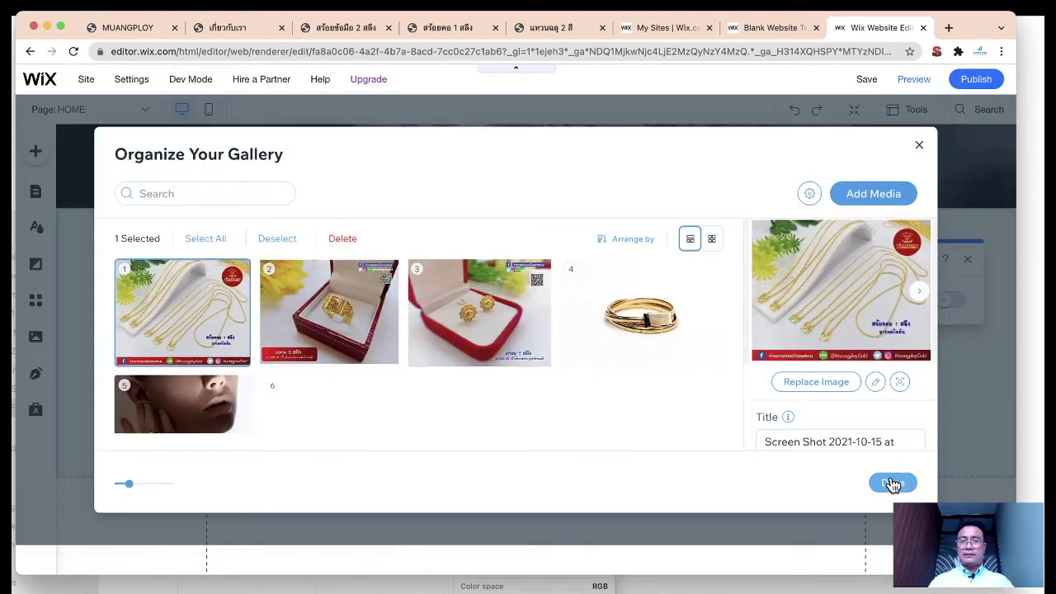
left_click(890, 480)
Step: Make the gallery strip taller (about 390 px) and add a blank white strip below it
left_click(838, 470)
scroll(846, 346, "up", 3)
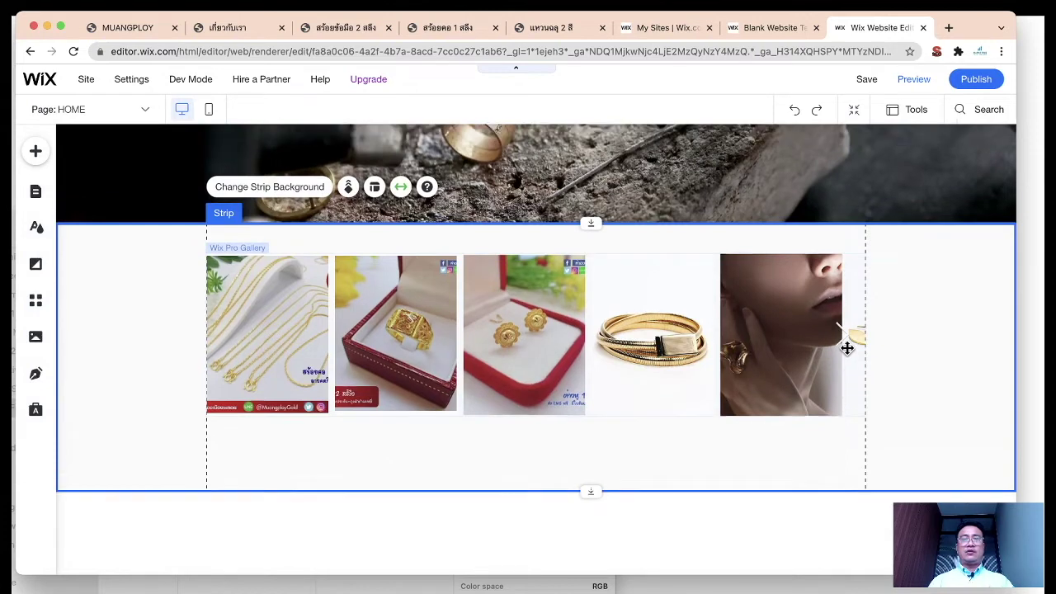
scroll(846, 348, "down", 3)
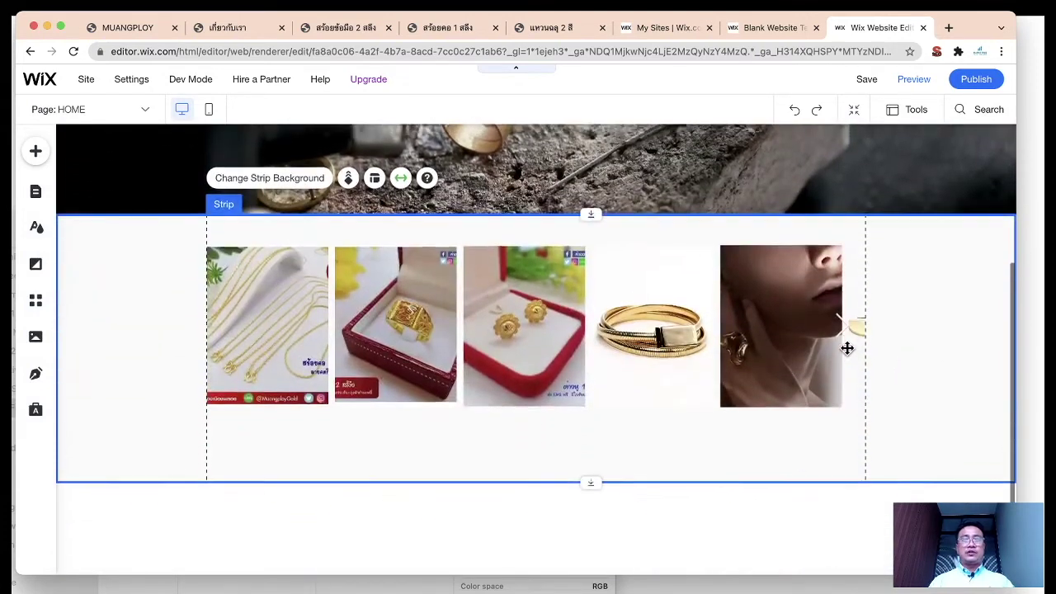
left_click_drag(593, 476, 594, 485)
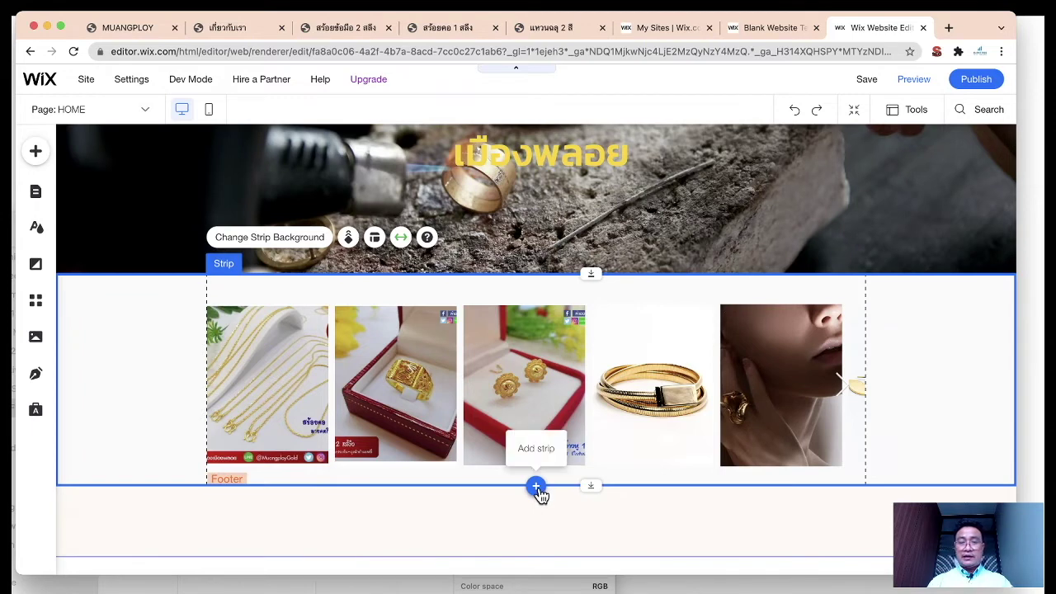
left_click(537, 488)
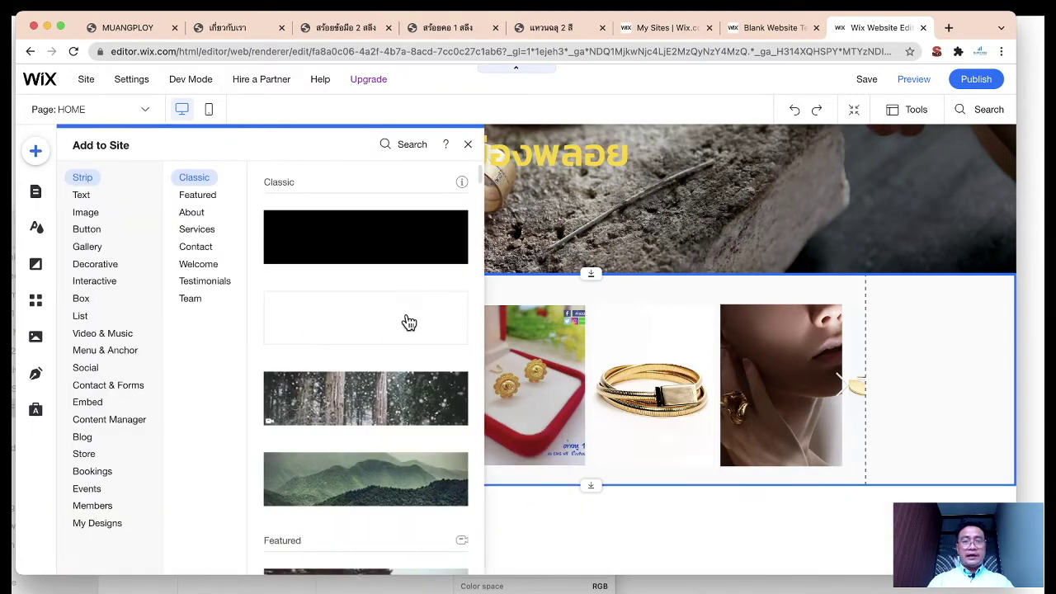
left_click(408, 321)
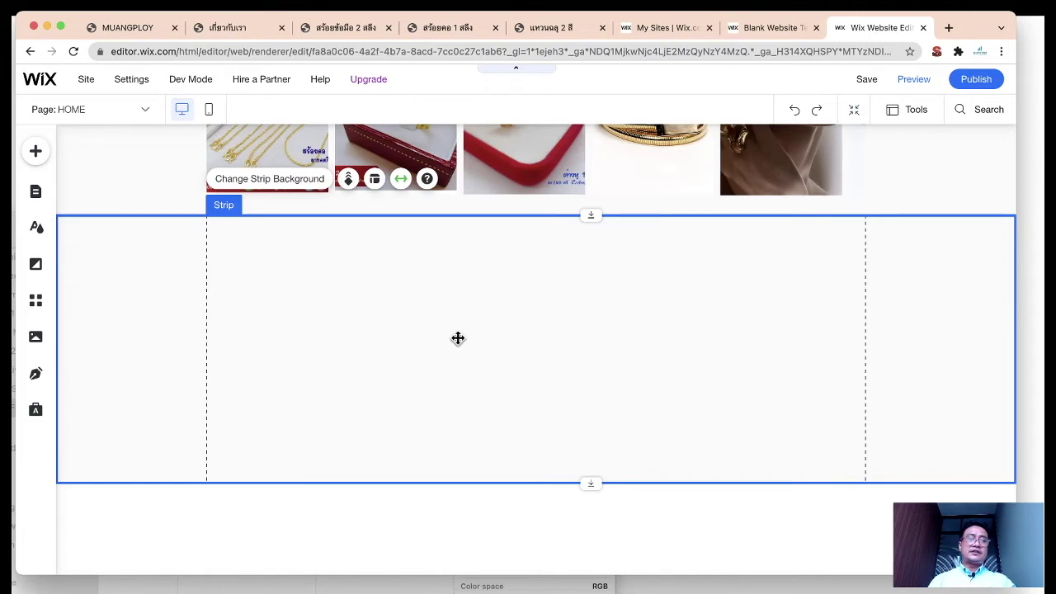
Step: Browse the Add elements panel to the Contact & Forms designs
left_click(37, 153)
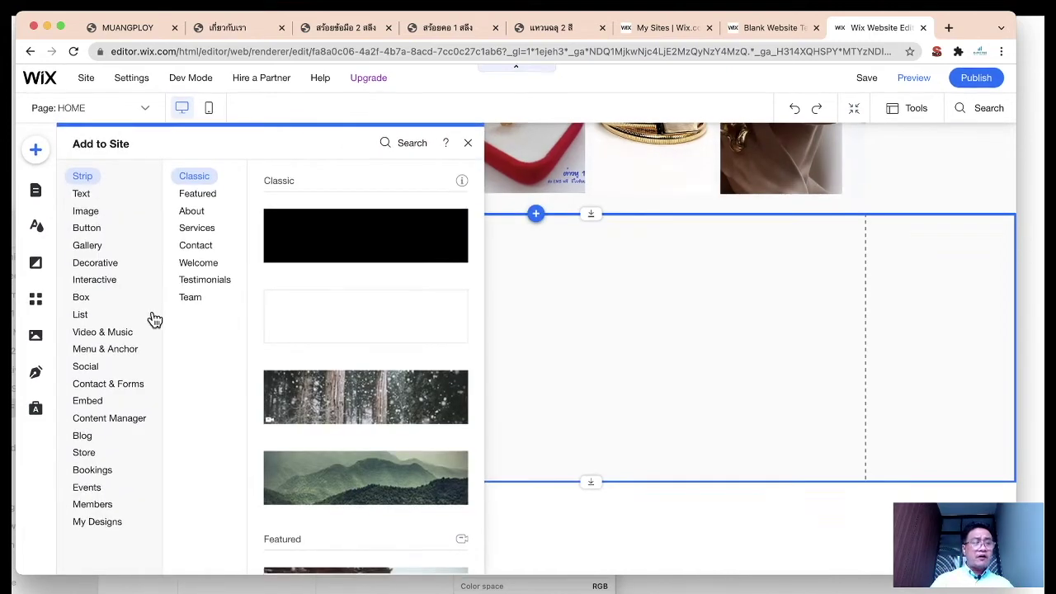
left_click(91, 489)
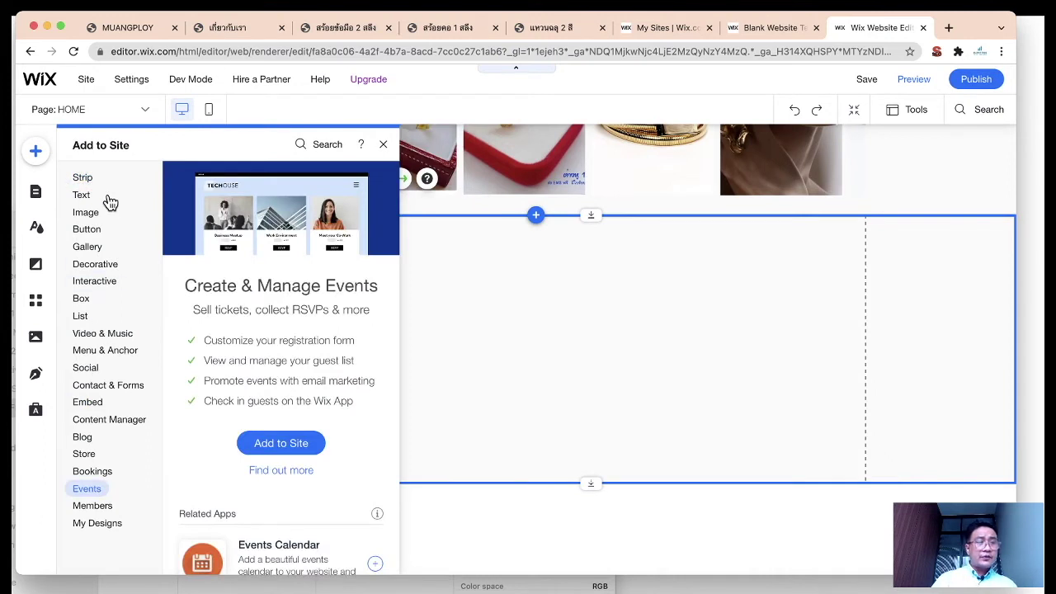
left_click(97, 351)
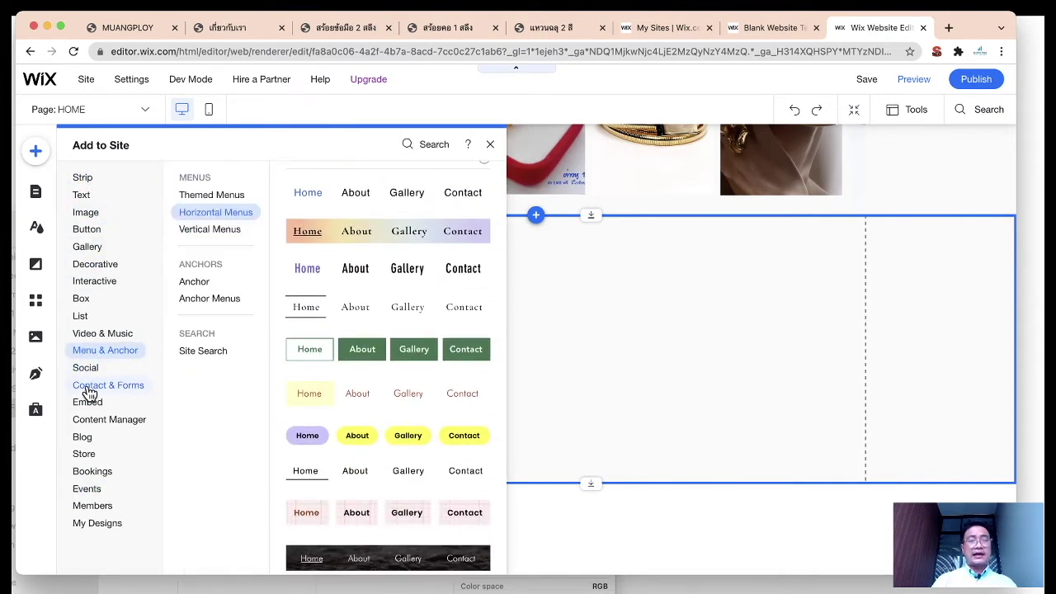
left_click(89, 390)
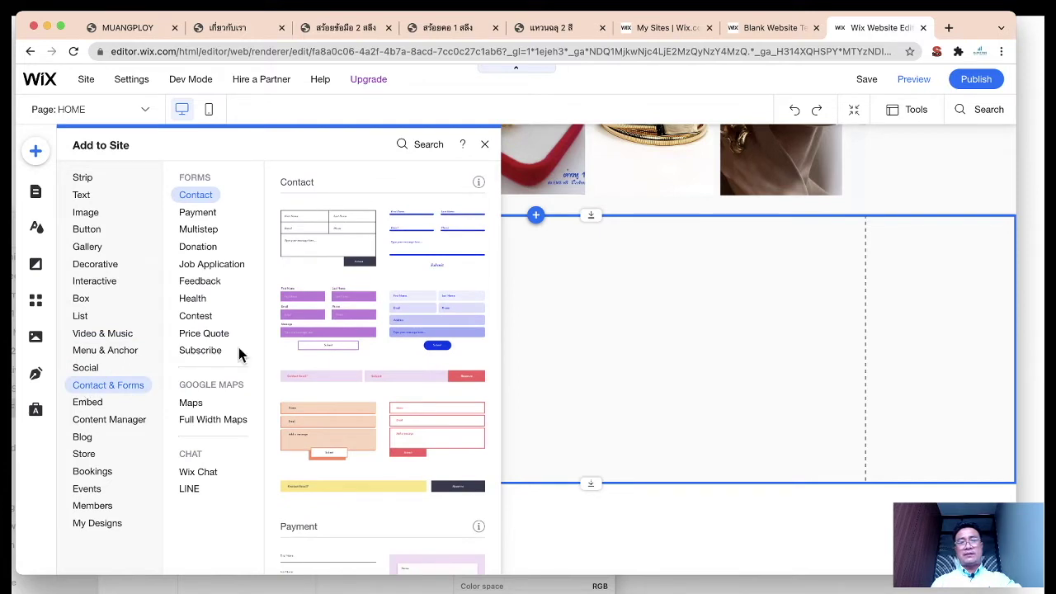
scroll(374, 365, "down", 3)
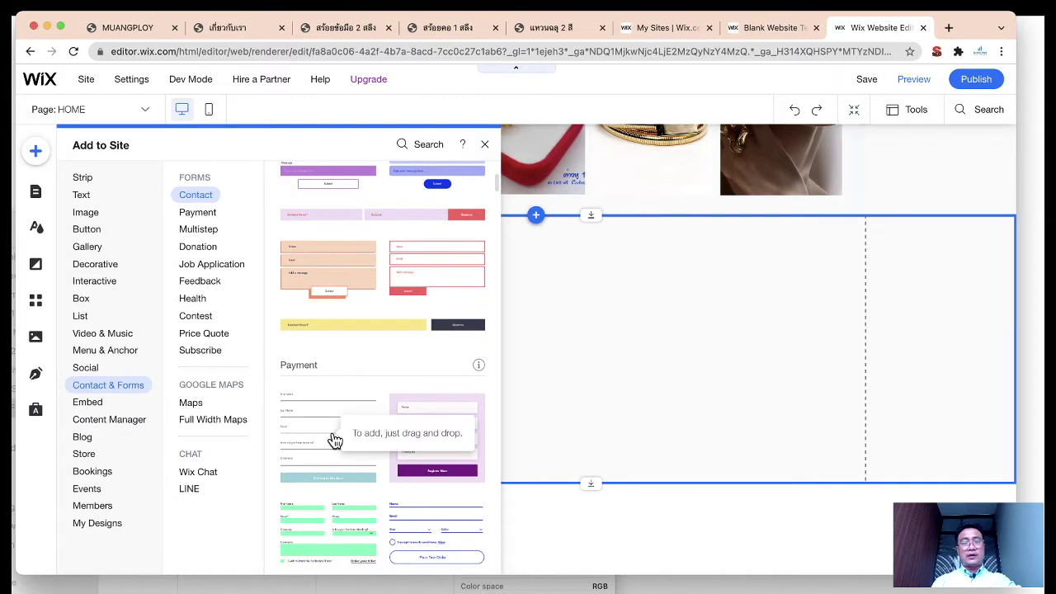
scroll(399, 333, "down", 5)
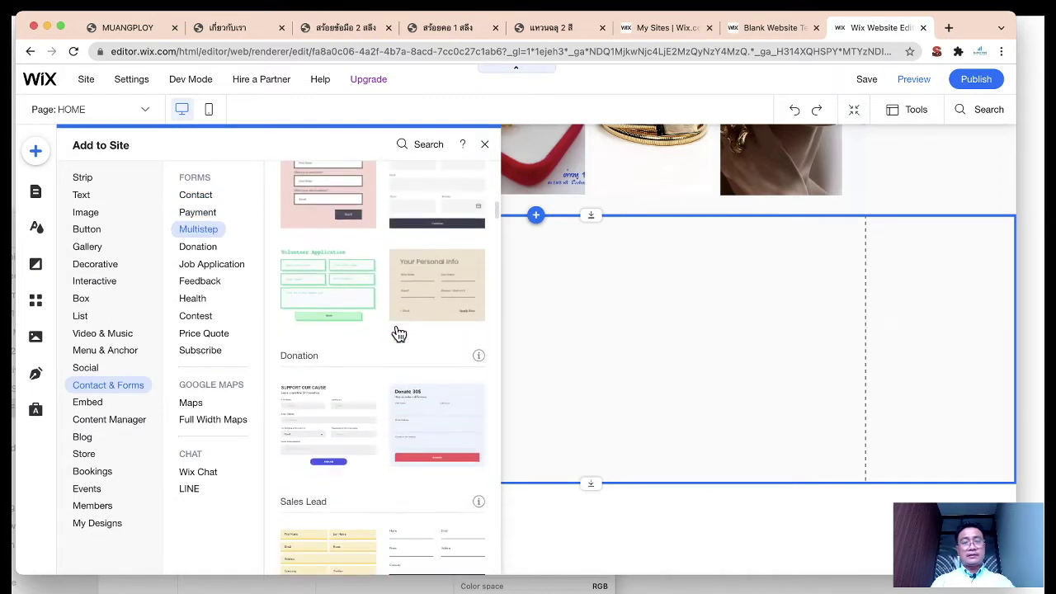
scroll(398, 332, "up", 10)
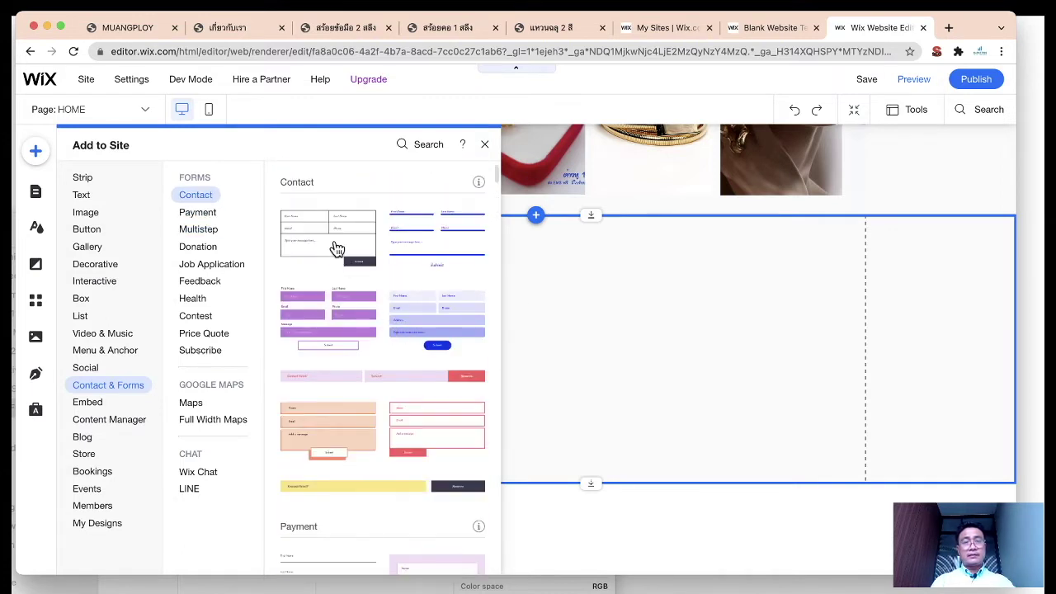
scroll(358, 386, "down", 5)
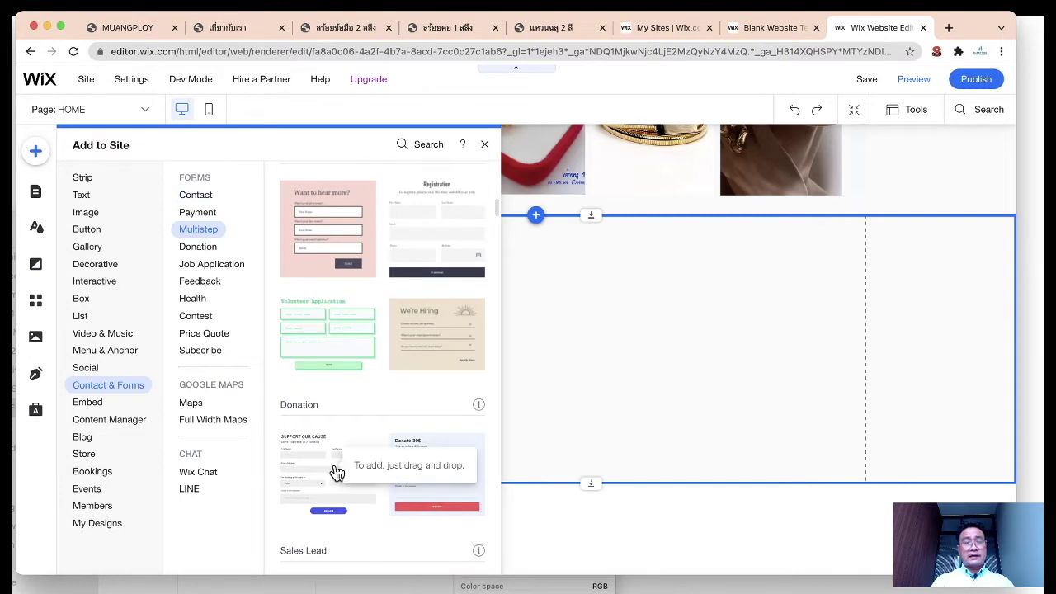
Step: Place the 'Donate $30' form on the new strip, move it left and widen it
left_click_drag(431, 473, 579, 357)
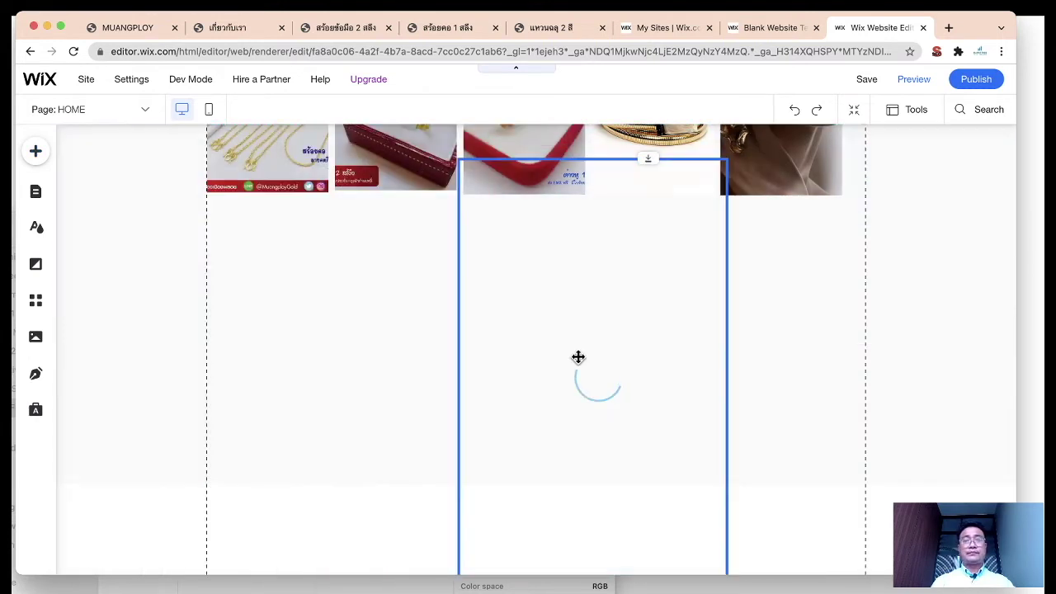
left_click_drag(648, 157, 653, 299)
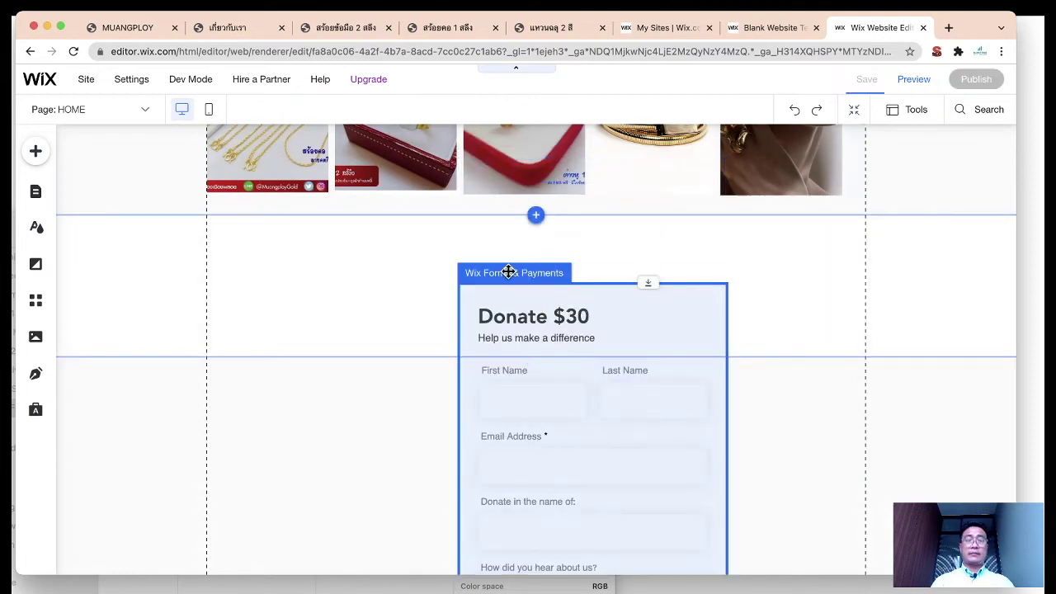
left_click_drag(509, 272, 397, 273)
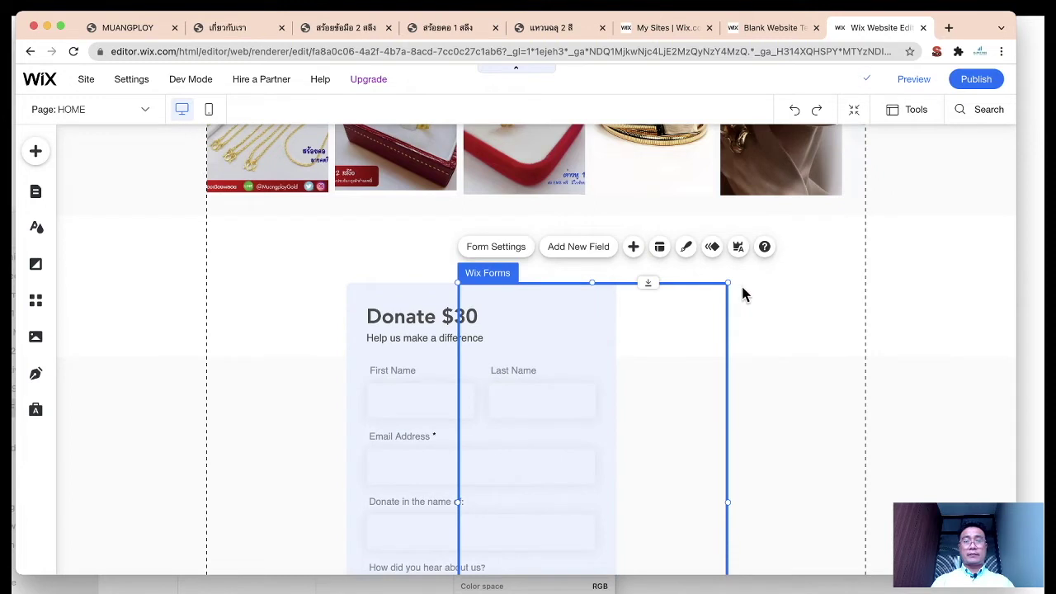
scroll(794, 331, "down", 5)
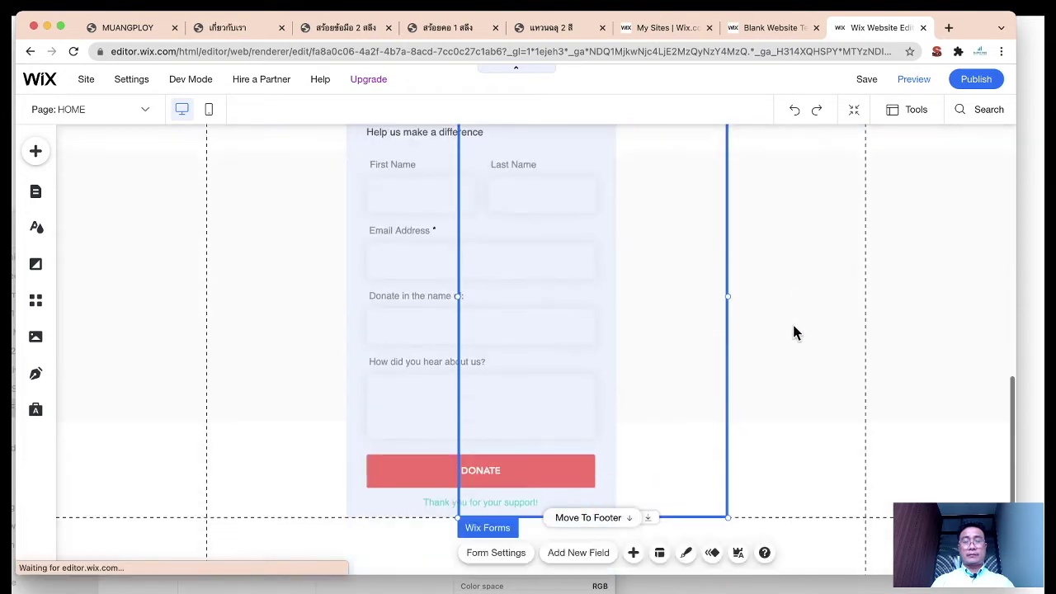
left_click_drag(729, 521, 588, 386)
left_click(550, 380)
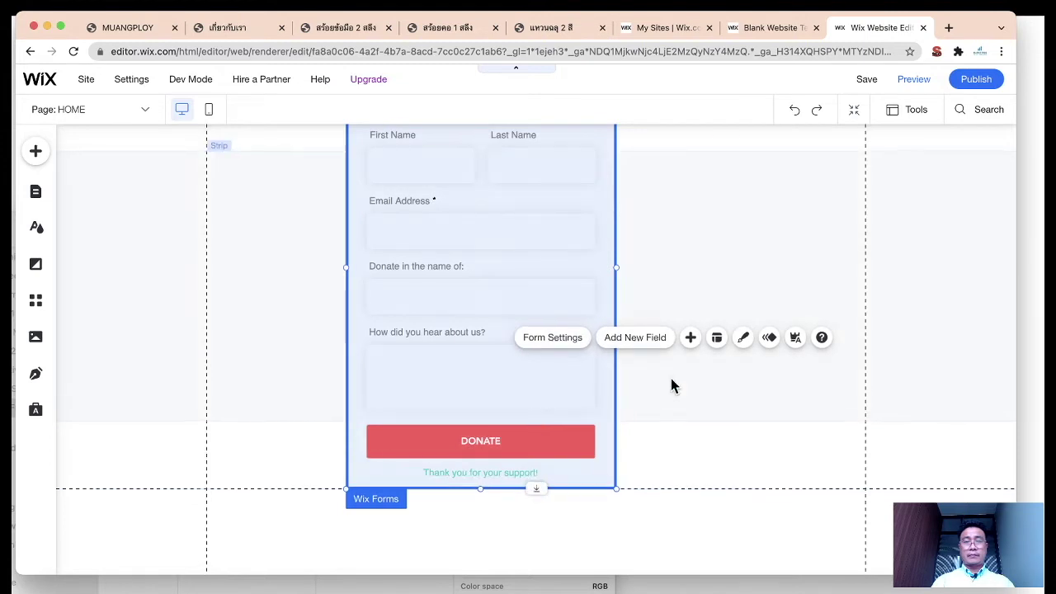
scroll(652, 339, "up", 1)
left_click_drag(615, 307, 813, 302)
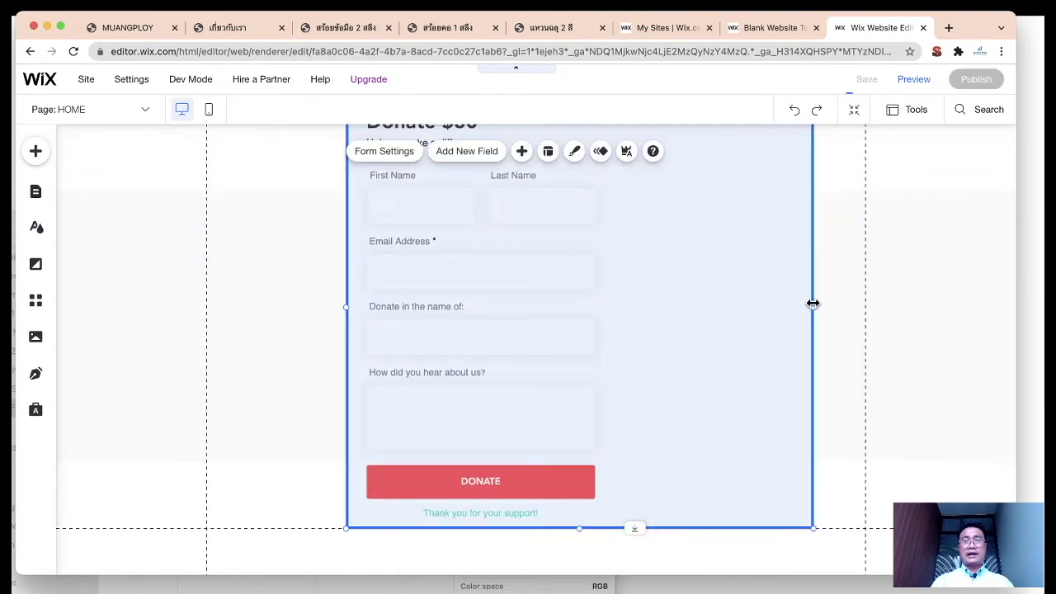
Step: Resize the form's strip so its top sits just above the form
scroll(813, 301, "up", 3)
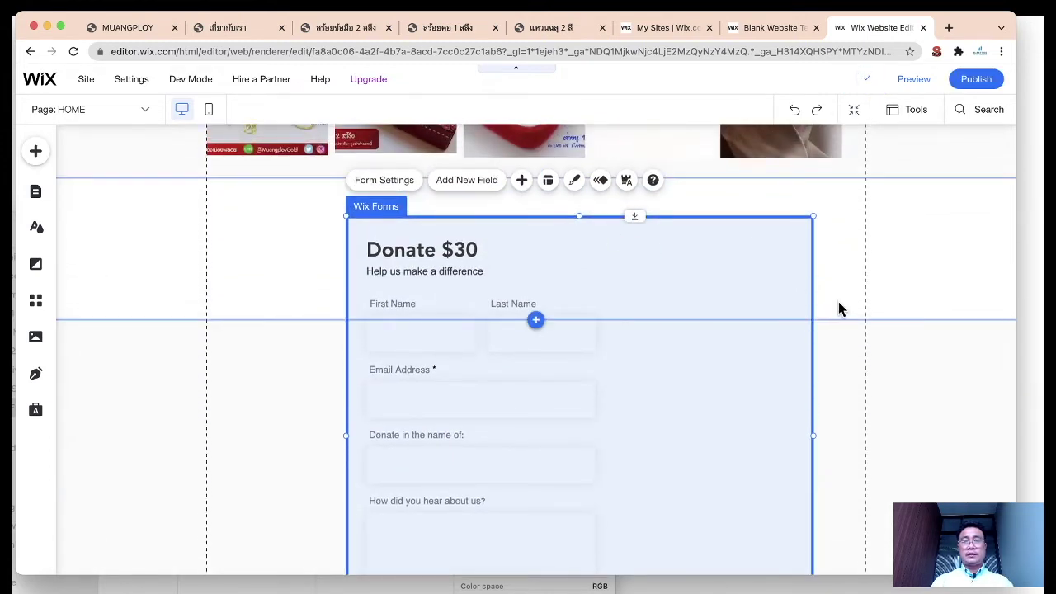
left_click(838, 309)
scroll(801, 394, "down", 5)
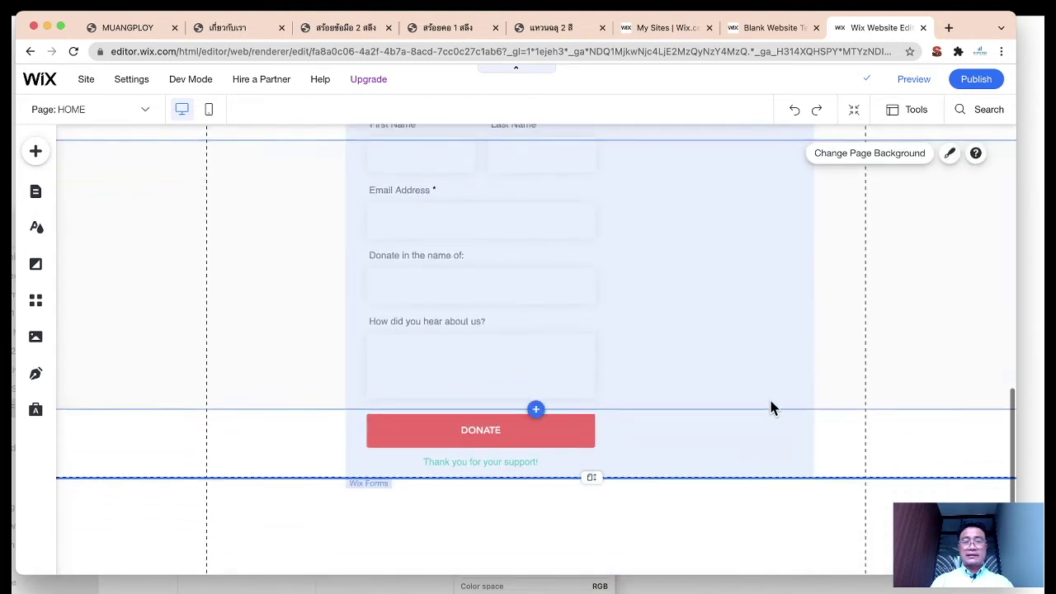
left_click(899, 264)
left_click_drag(596, 408, 594, 544)
scroll(610, 331, "up", 2)
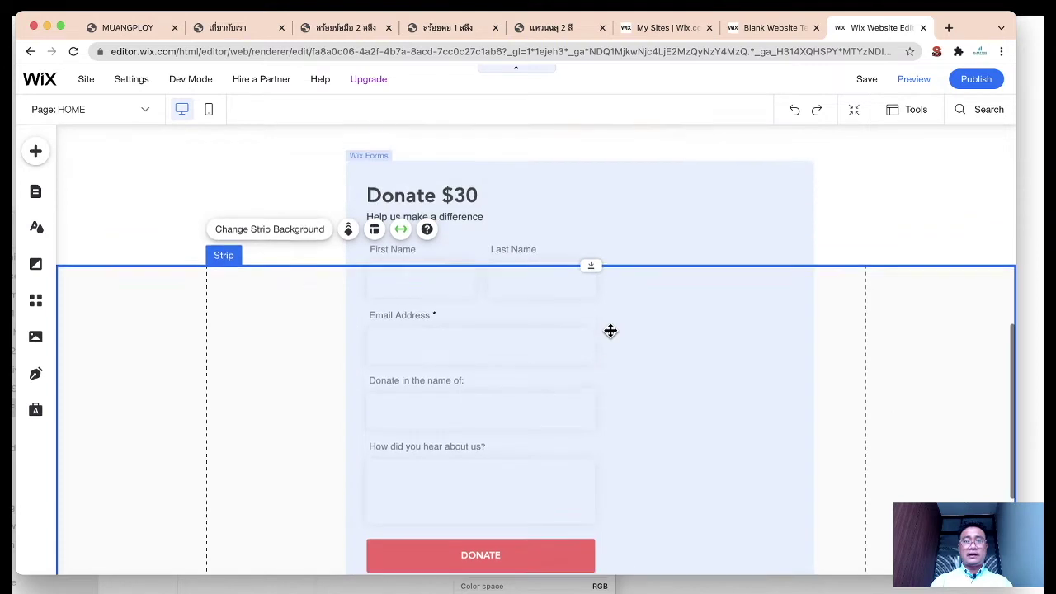
scroll(612, 333, "up", 2)
left_click(888, 267)
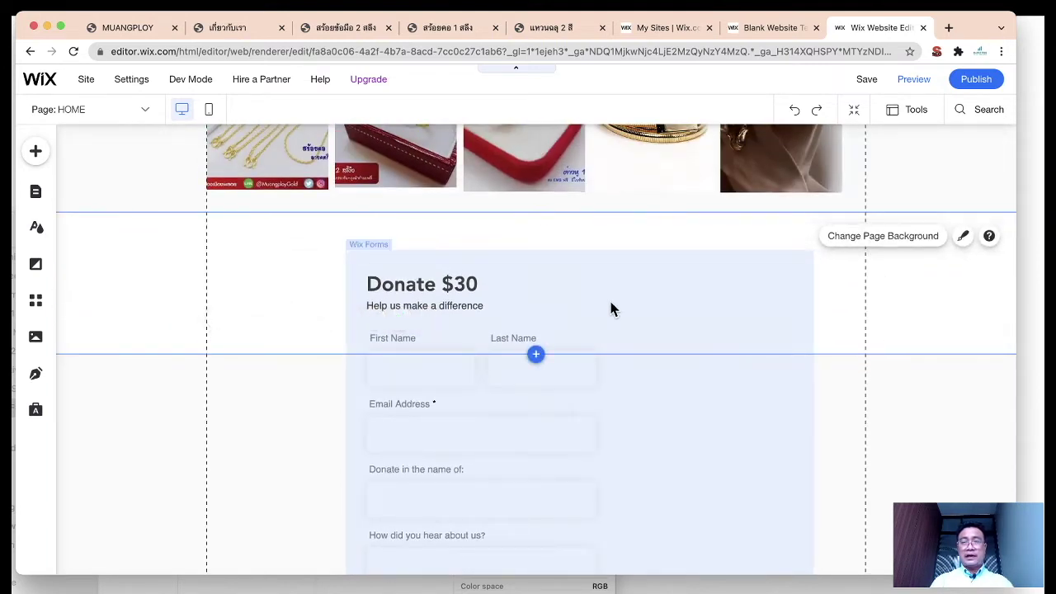
left_click(251, 328)
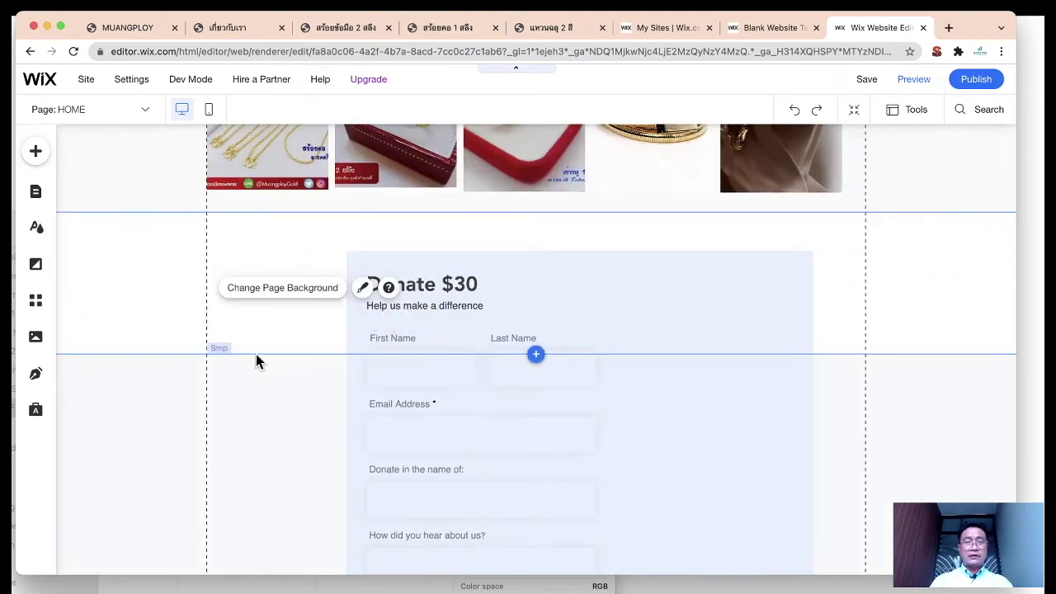
left_click(218, 344)
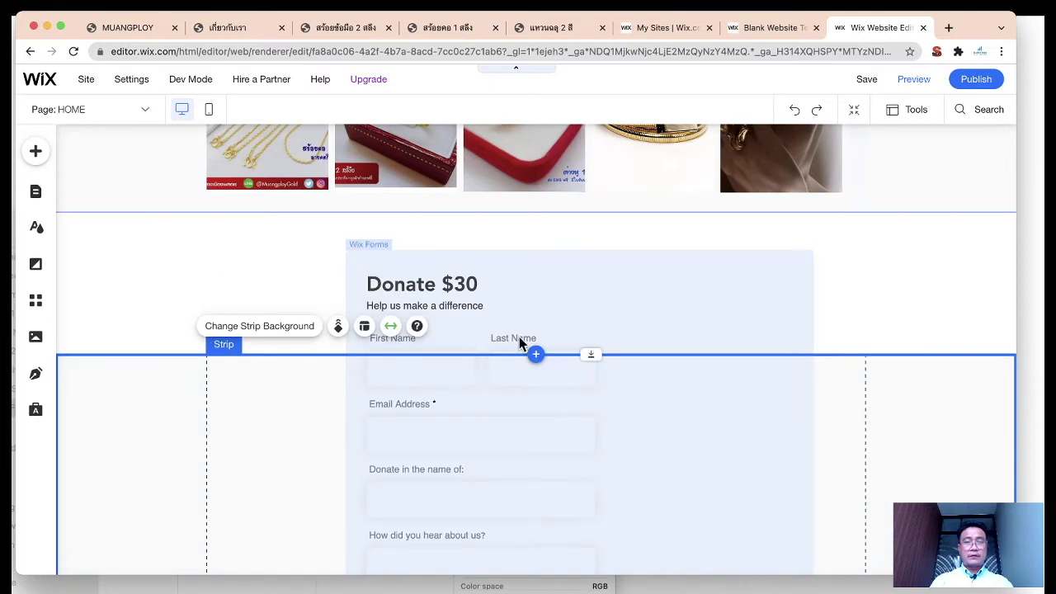
left_click_drag(589, 351, 589, 240)
Step: Lower the form slightly and nudge it left, then move the strip up under the product images
left_click(651, 333)
left_click_drag(651, 332, 652, 339)
left_click_drag(370, 246, 357, 248)
left_click(287, 255)
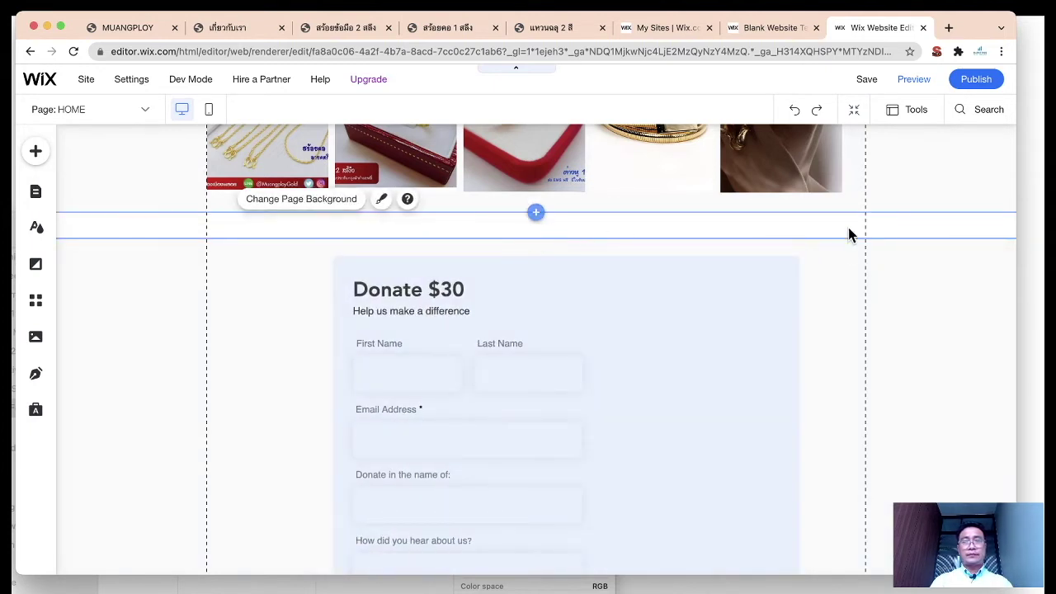
left_click(839, 252)
left_click_drag(588, 239, 589, 227)
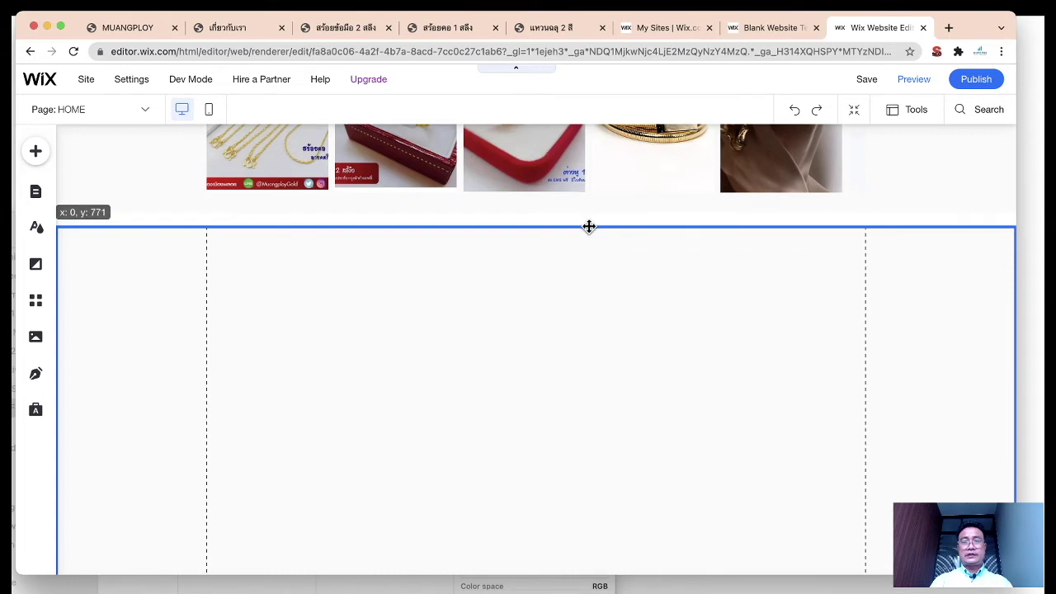
left_click(554, 344)
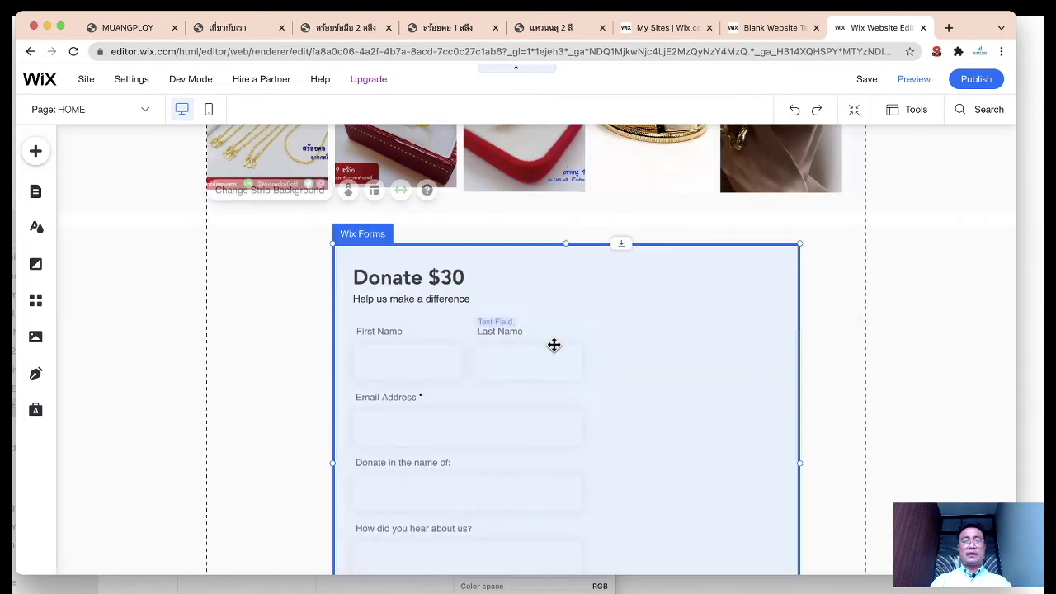
Step: Change the form title from 'Donate $30' to 'Contact US'
left_click(438, 278)
left_click(438, 278)
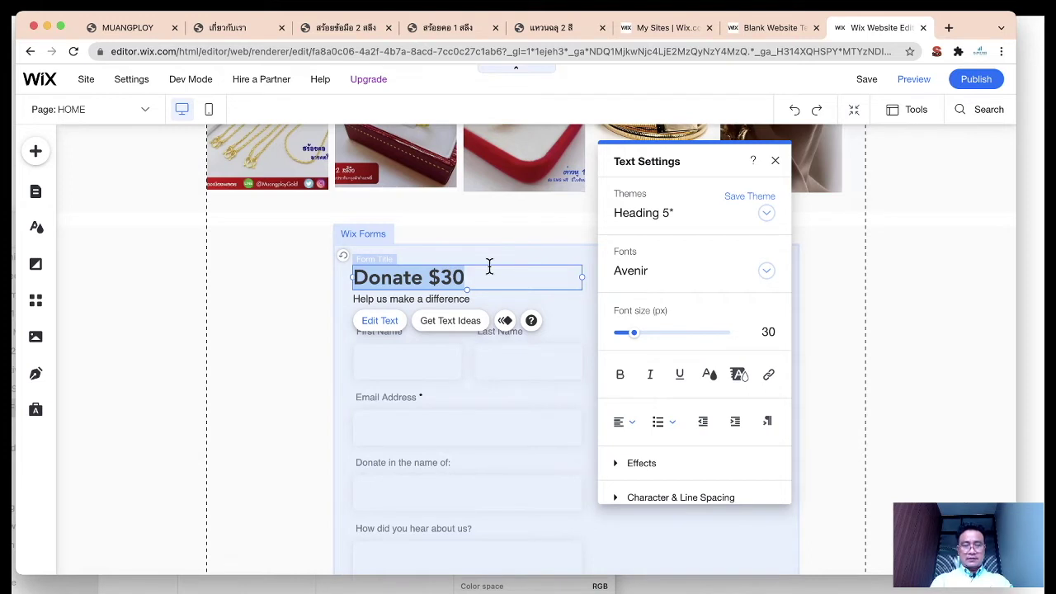
type("Contact")
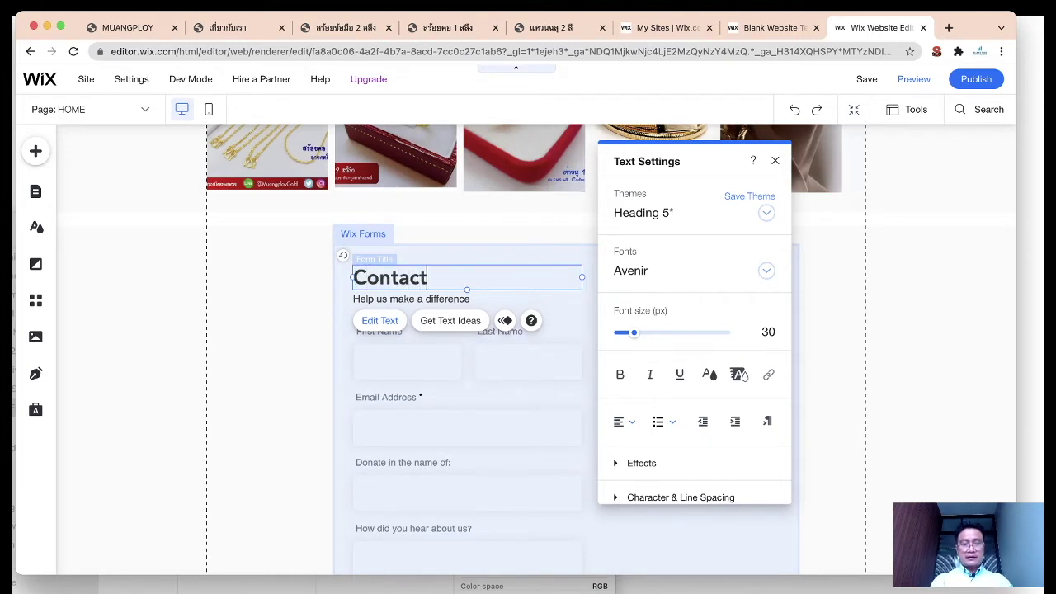
type(" US")
Step: Replace the 'Help us make a difference' subtitle with the Thai line 'กรอกข้อมูลเพื่อซื้อทอง'
double_click(421, 298)
key("BackSpace")
type("เลือกซื")
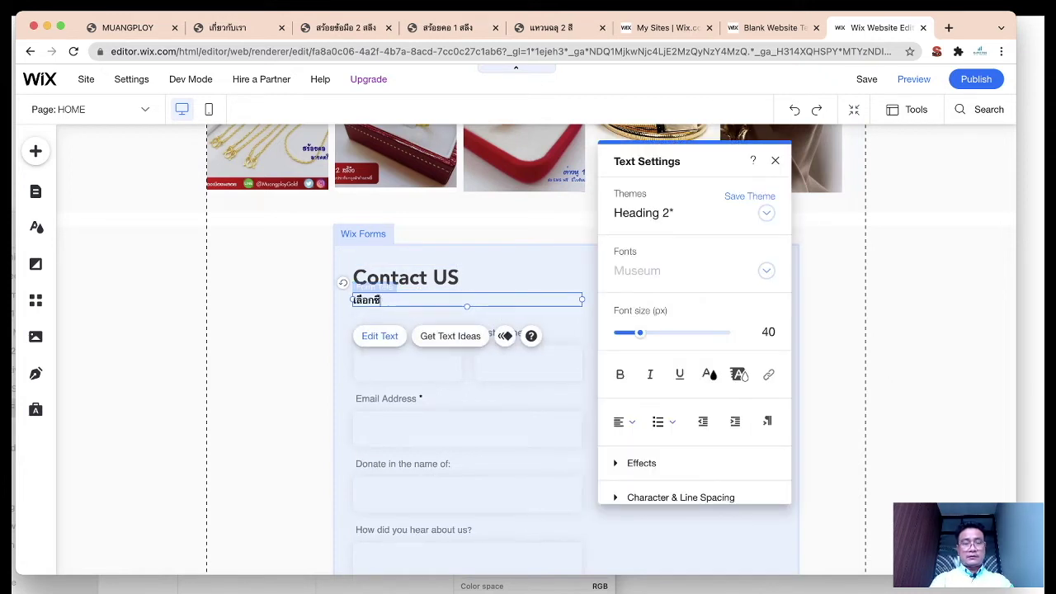
type("กรอกข้อมูลเพื่อ")
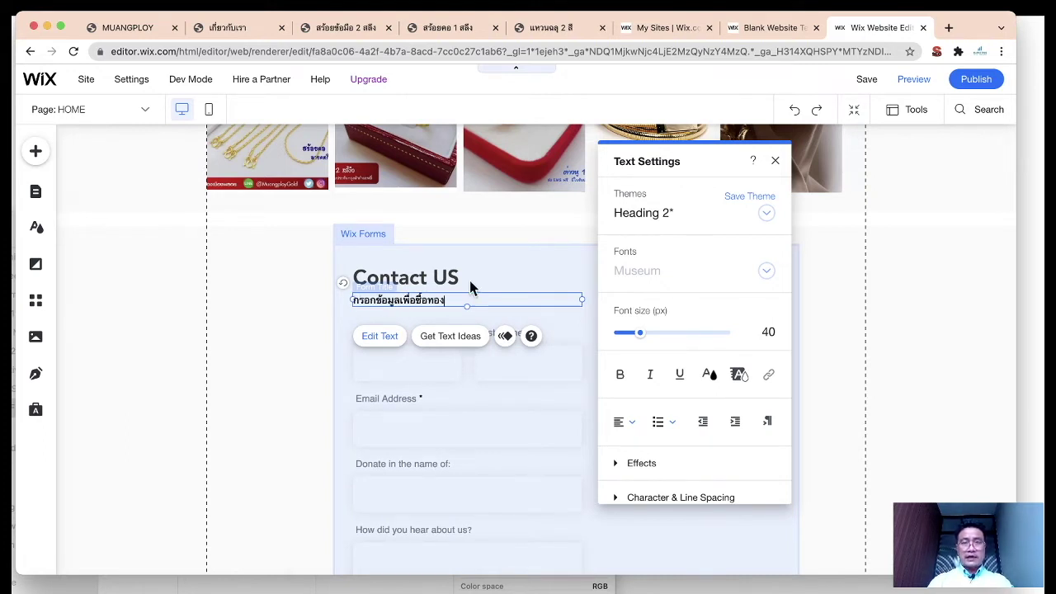
left_click(775, 161)
left_click(879, 332)
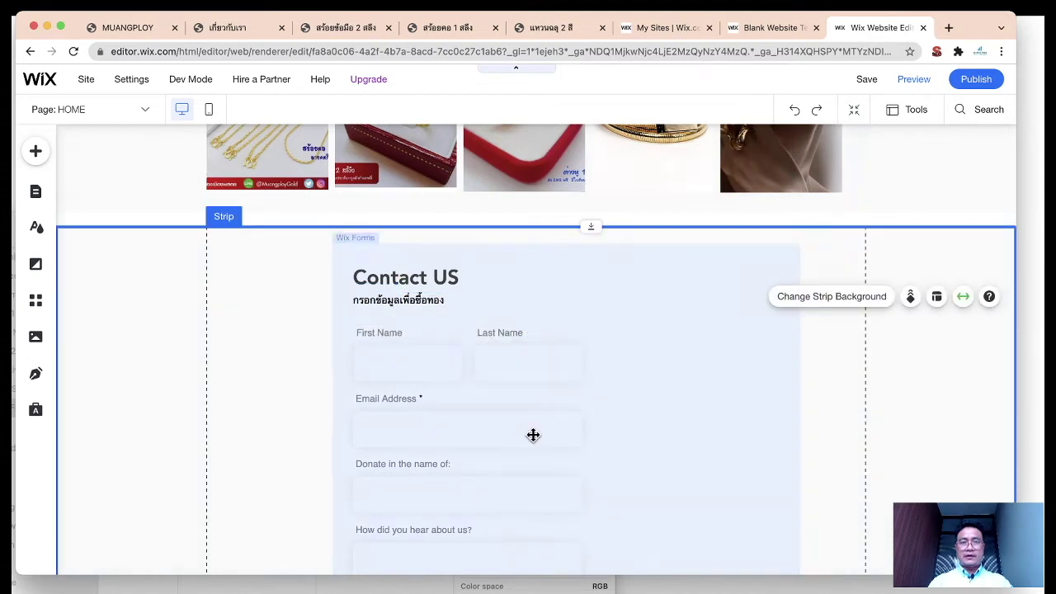
Step: Select the First Name and Last Name fields and look at their layout options
left_click(631, 413)
scroll(631, 415, "down", 3)
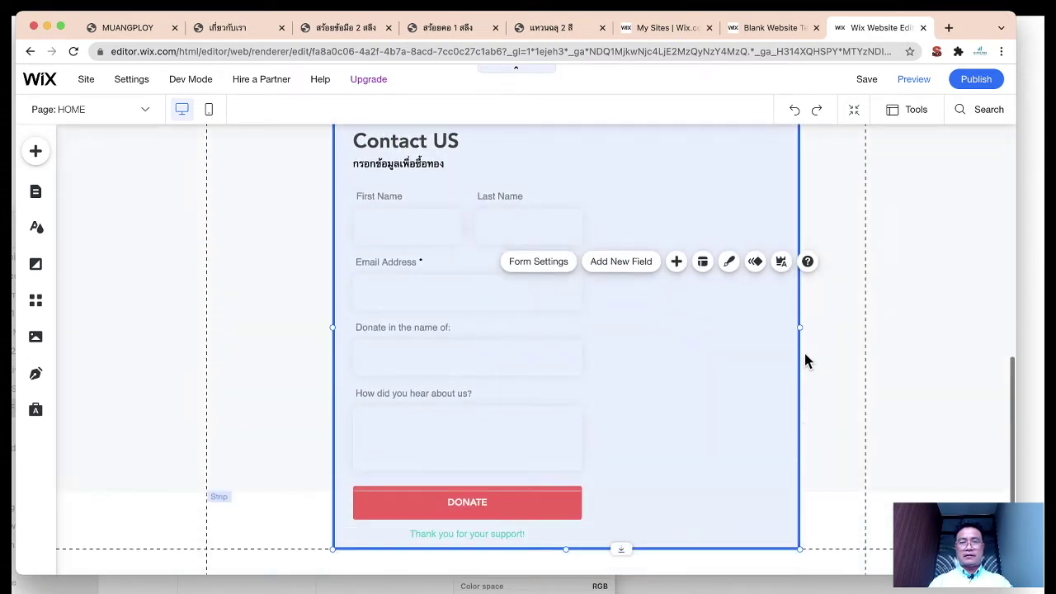
left_click(553, 354)
left_click(446, 224)
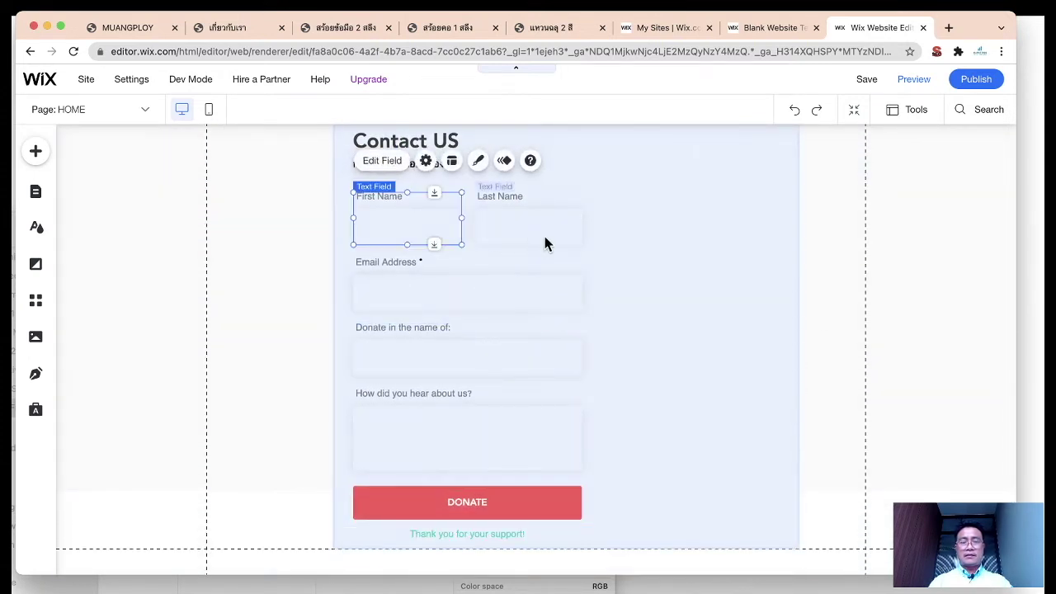
scroll(594, 256, "up", 3)
left_click(528, 369)
left_click(397, 379)
left_click(536, 376)
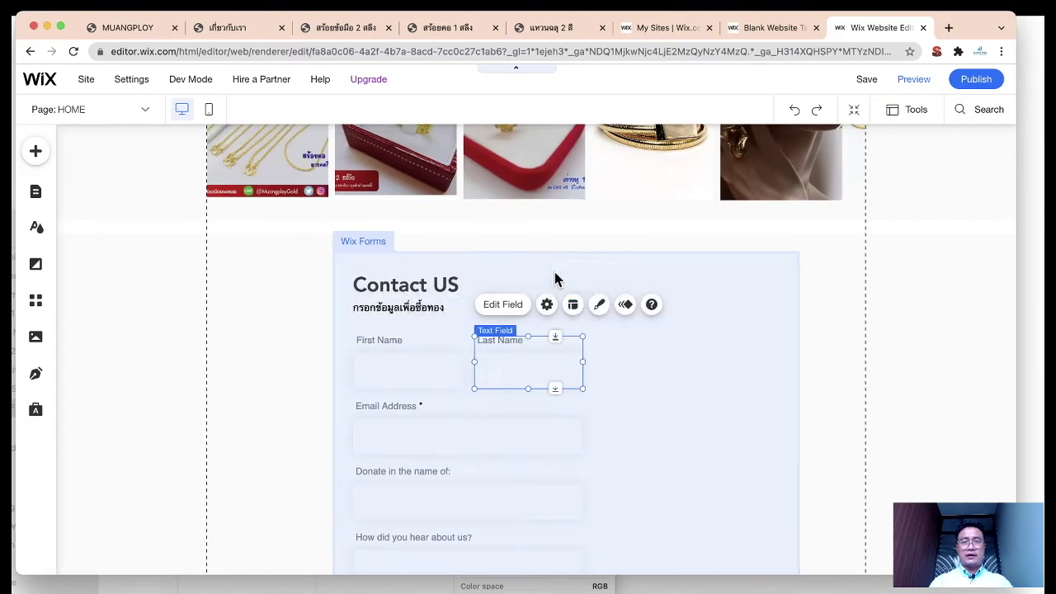
left_click(572, 305)
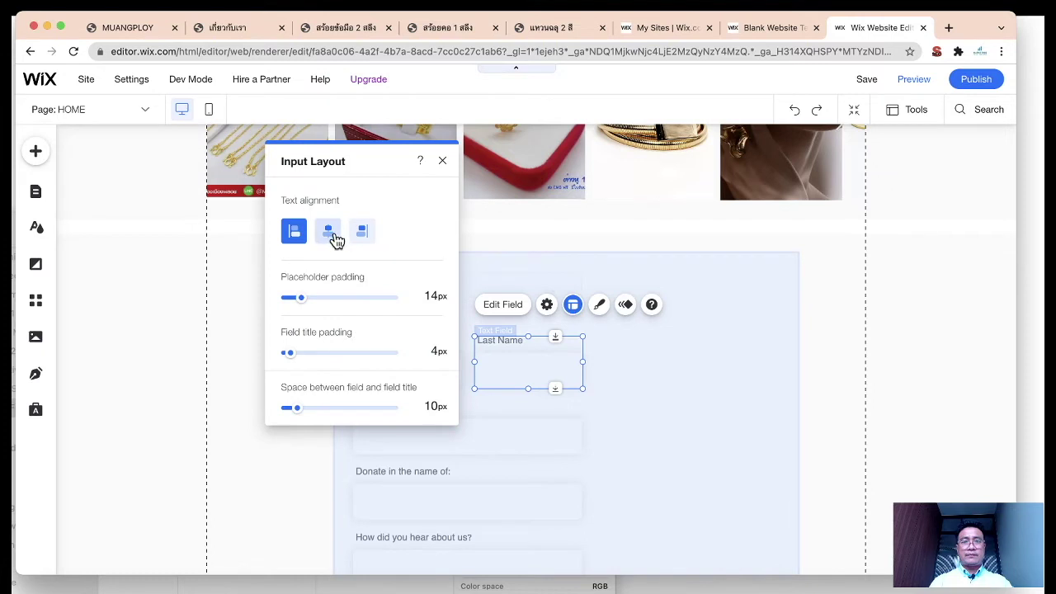
left_click(677, 354)
left_click(925, 316)
key("super+w")
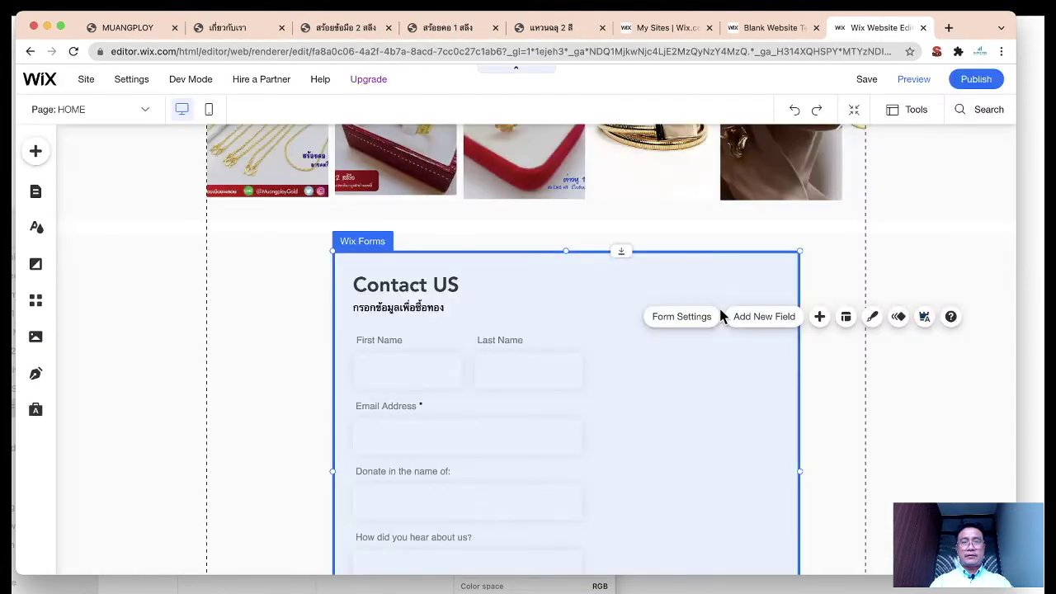
Step: Set the form layout to two columns with left-aligned labels and widen the form
left_click(846, 317)
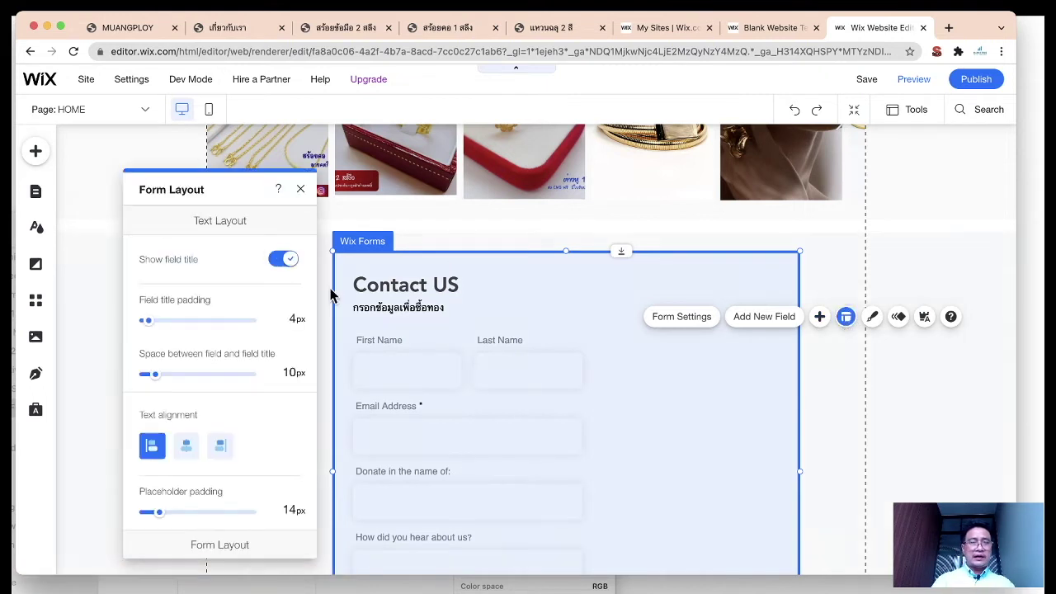
scroll(239, 347, "down", 3)
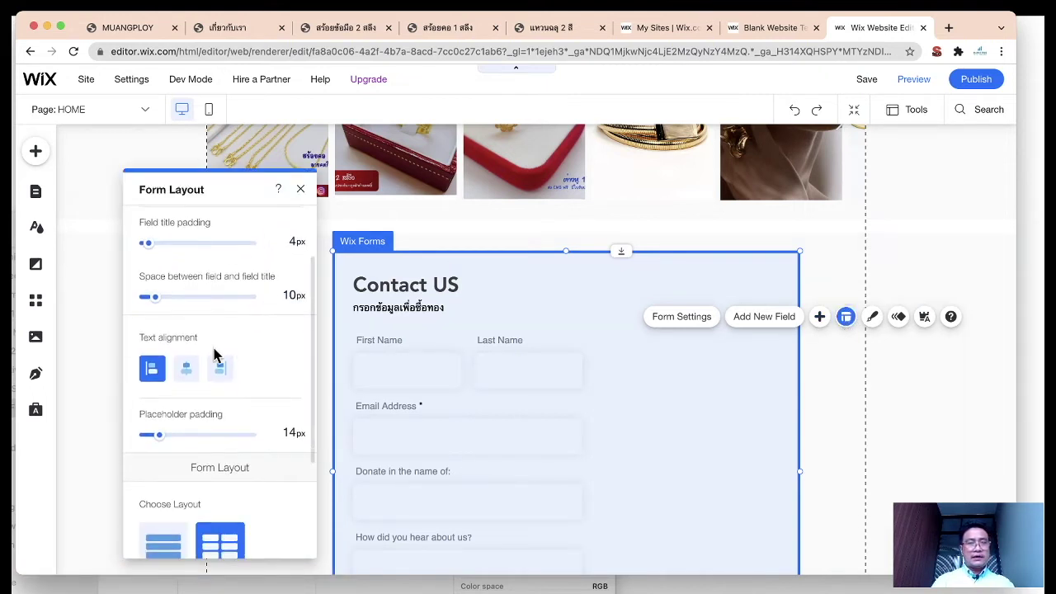
left_click(186, 368)
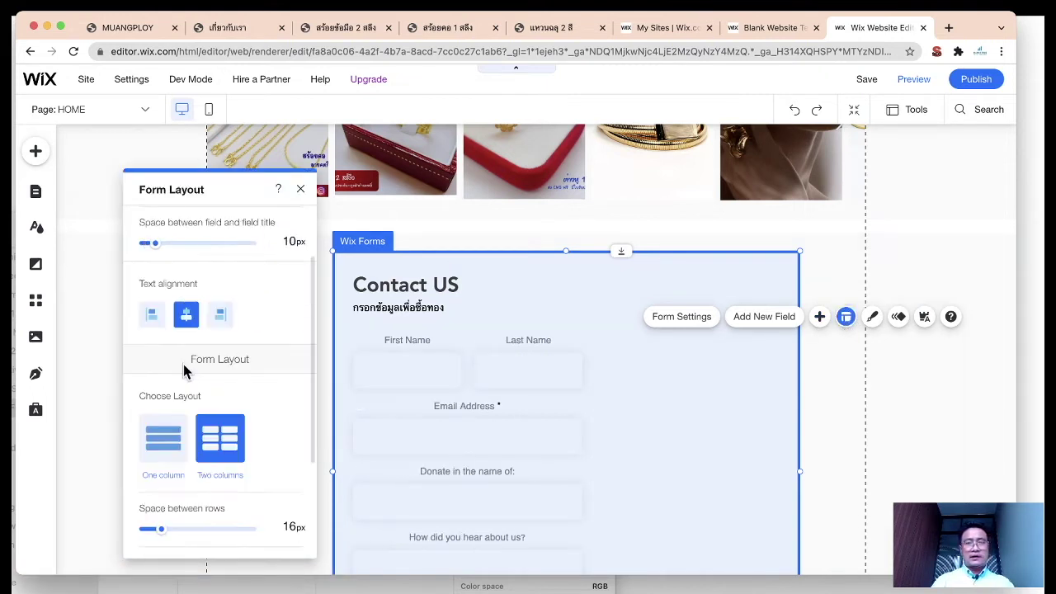
left_click(153, 310)
scroll(195, 407, "down", 3)
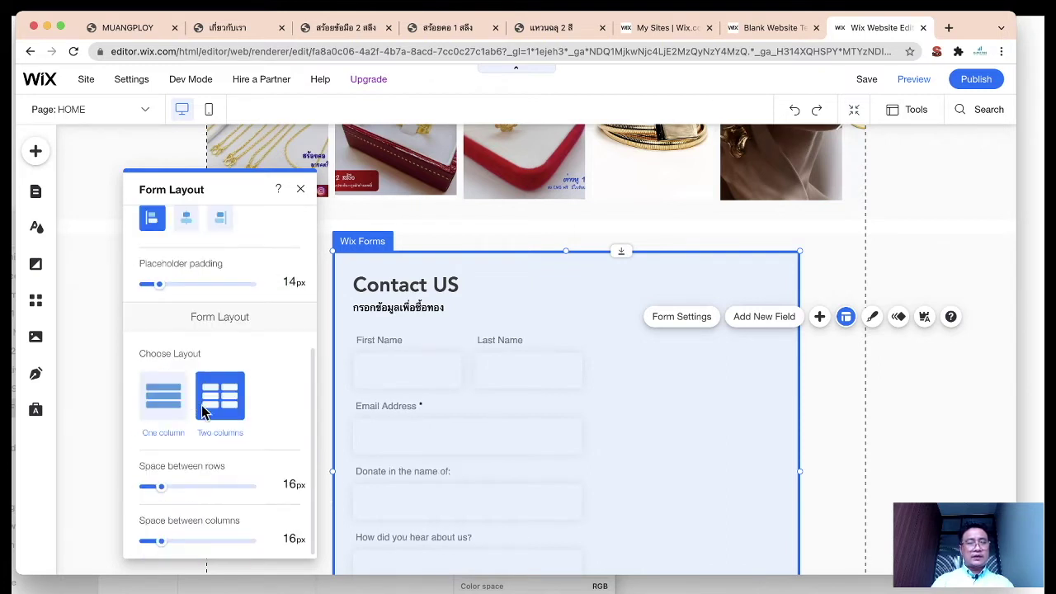
left_click(167, 400)
left_click(219, 412)
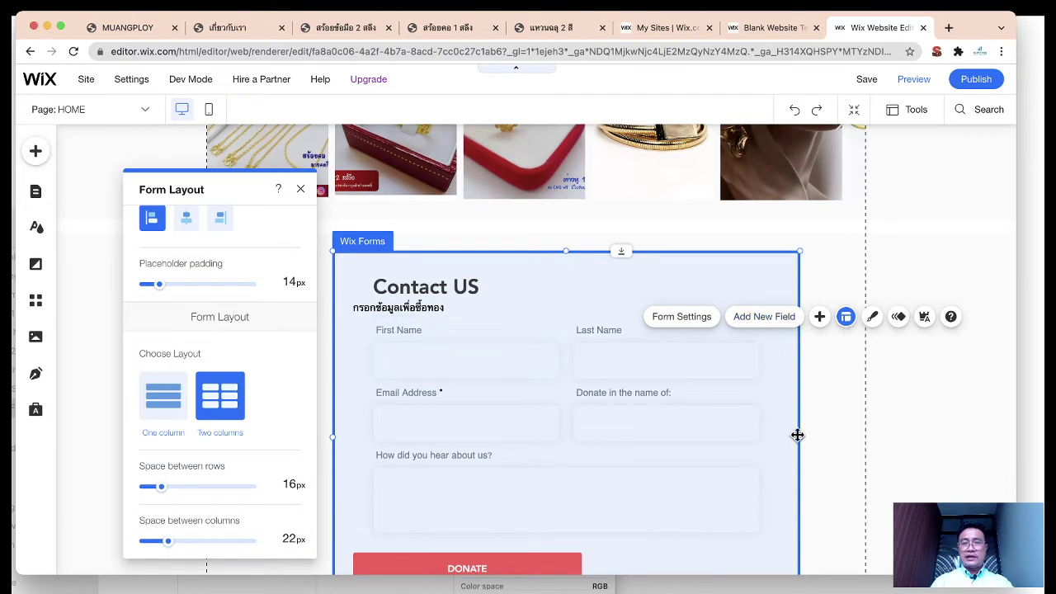
left_click_drag(799, 441, 826, 441)
left_click(905, 429)
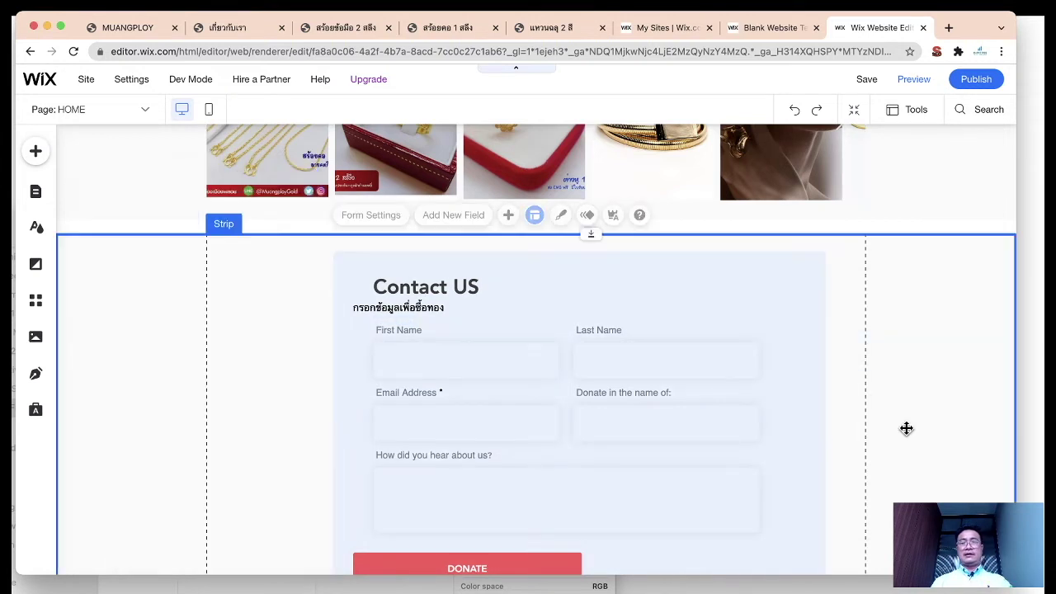
Step: Shift the form's title text slightly right and enlarge the heading text
left_click(424, 306)
left_click(420, 308)
left_click_drag(424, 301, 447, 304)
left_click(404, 343)
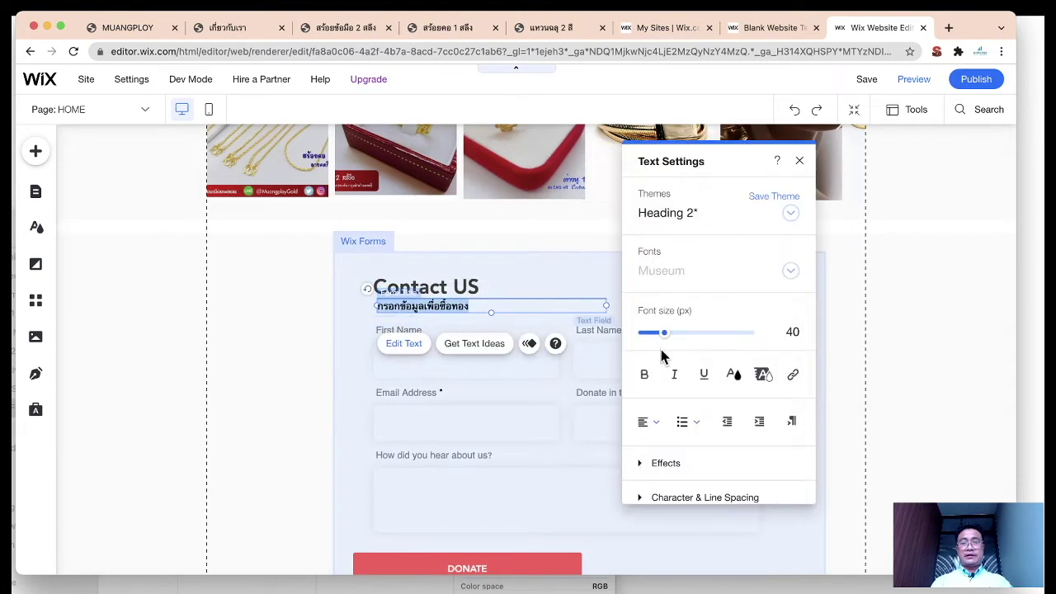
left_click_drag(681, 341, 652, 337)
left_click(799, 161)
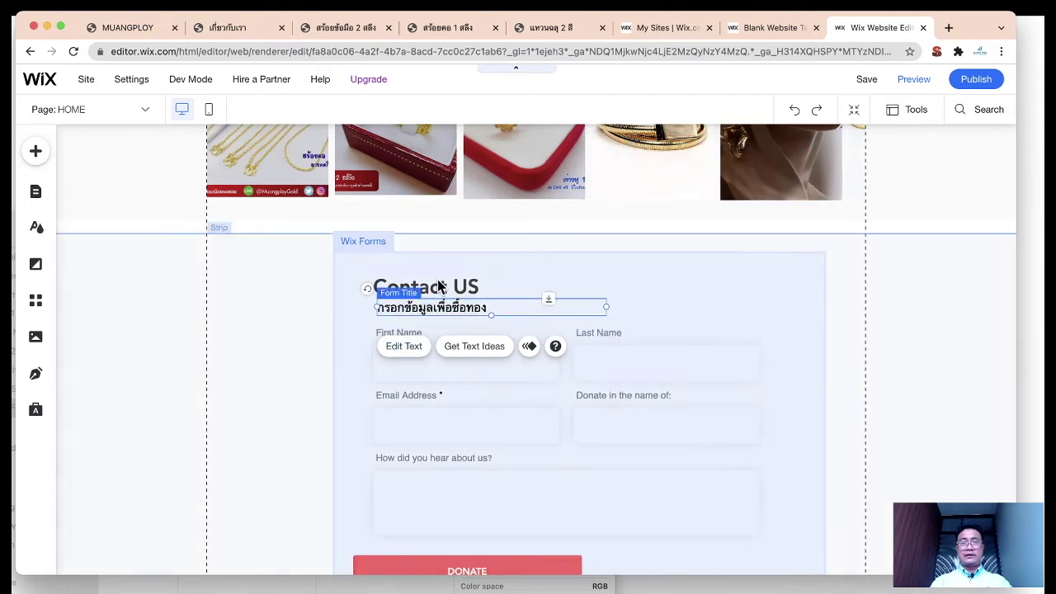
Step: Nudge the Contact US heading and Thai subtitle upward, then select the donation-name field
left_click(460, 286)
left_click(452, 311)
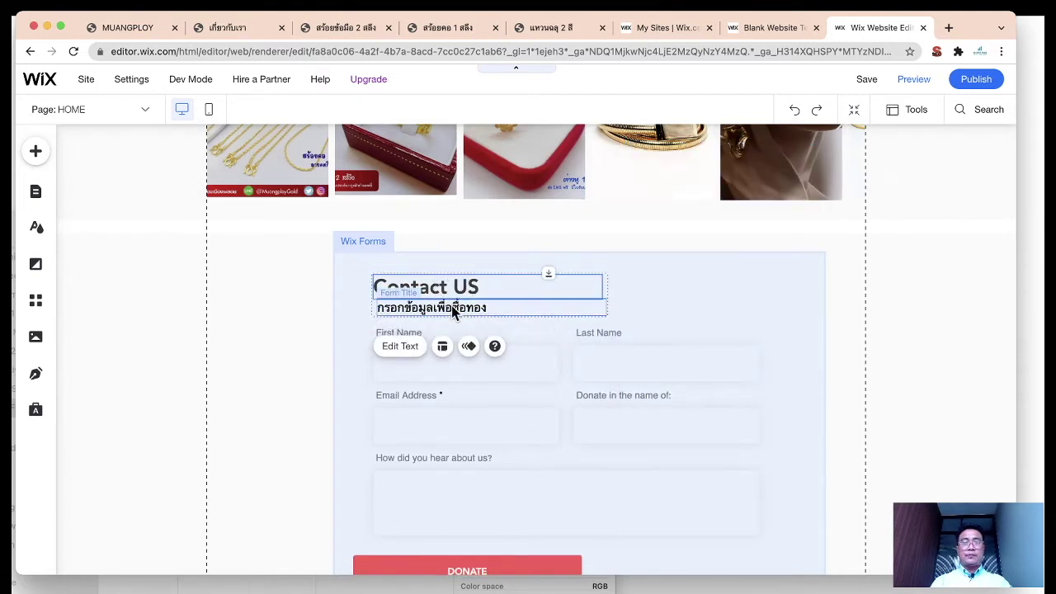
left_click_drag(452, 310, 451, 305)
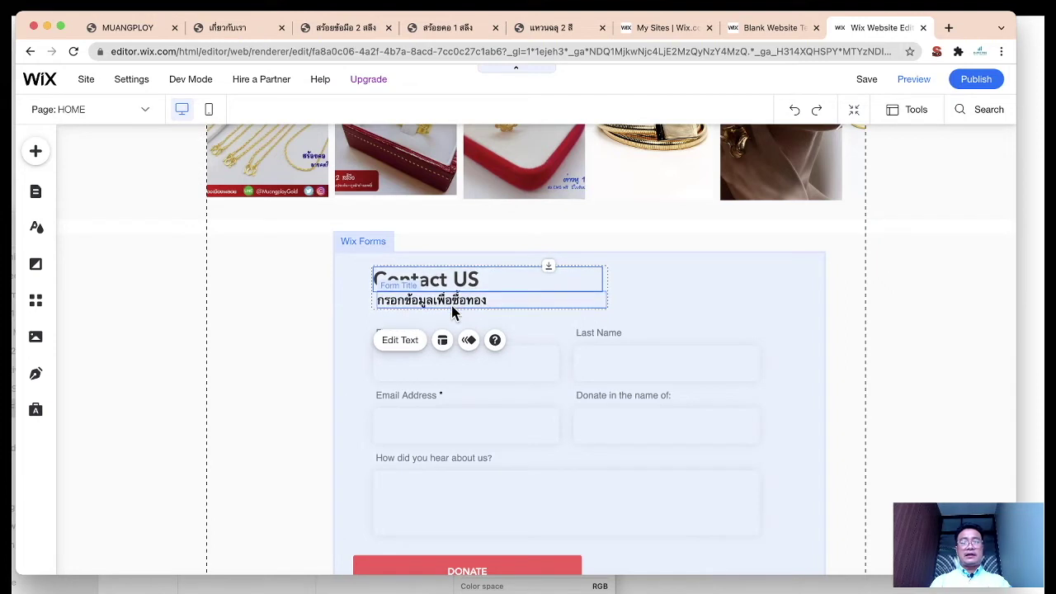
left_click(308, 320)
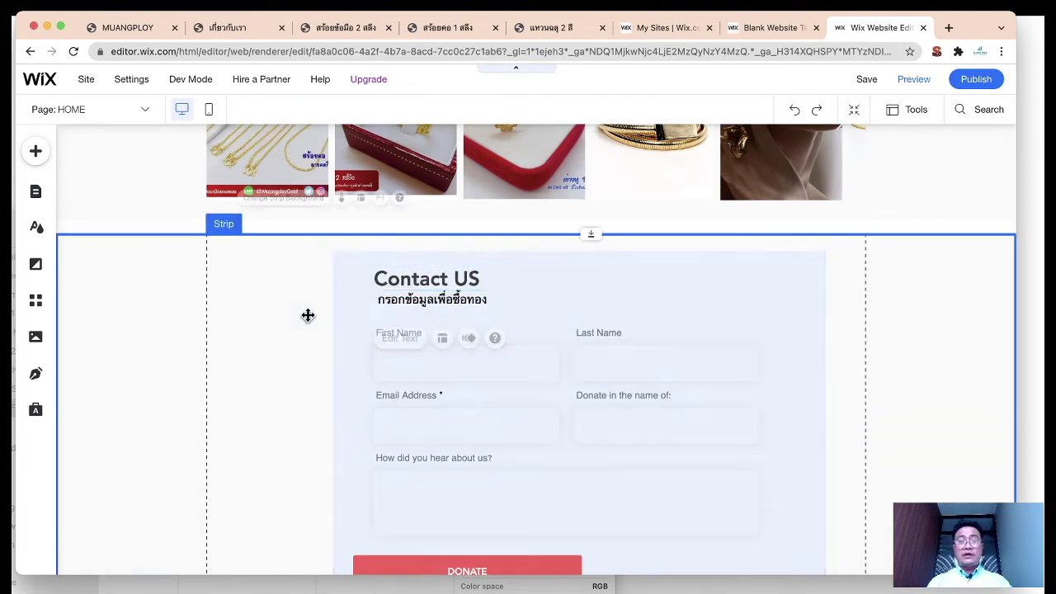
left_click(405, 302)
left_click(416, 299)
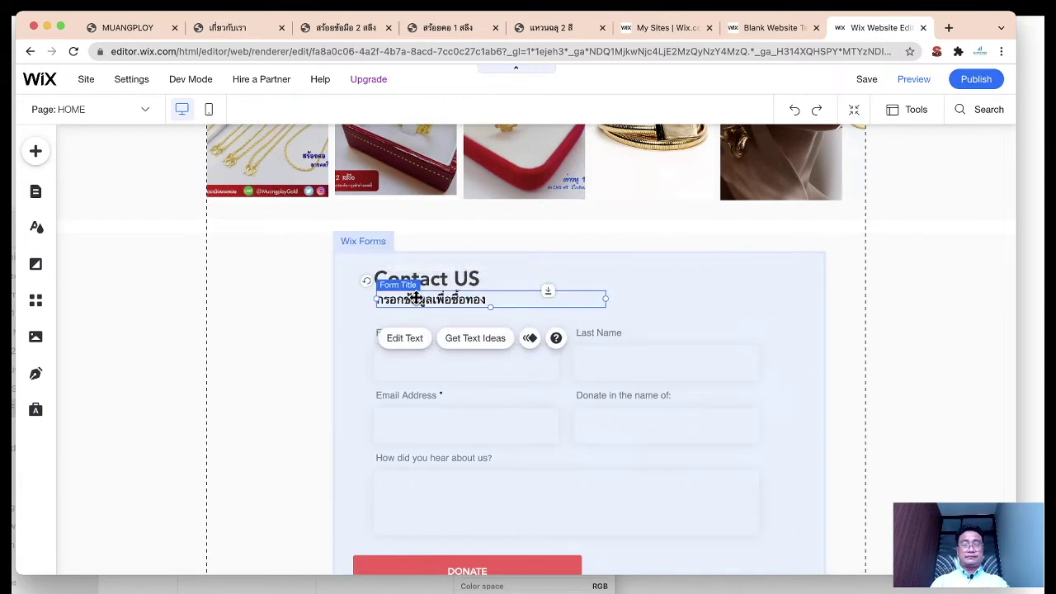
left_click(229, 363)
left_click(907, 425)
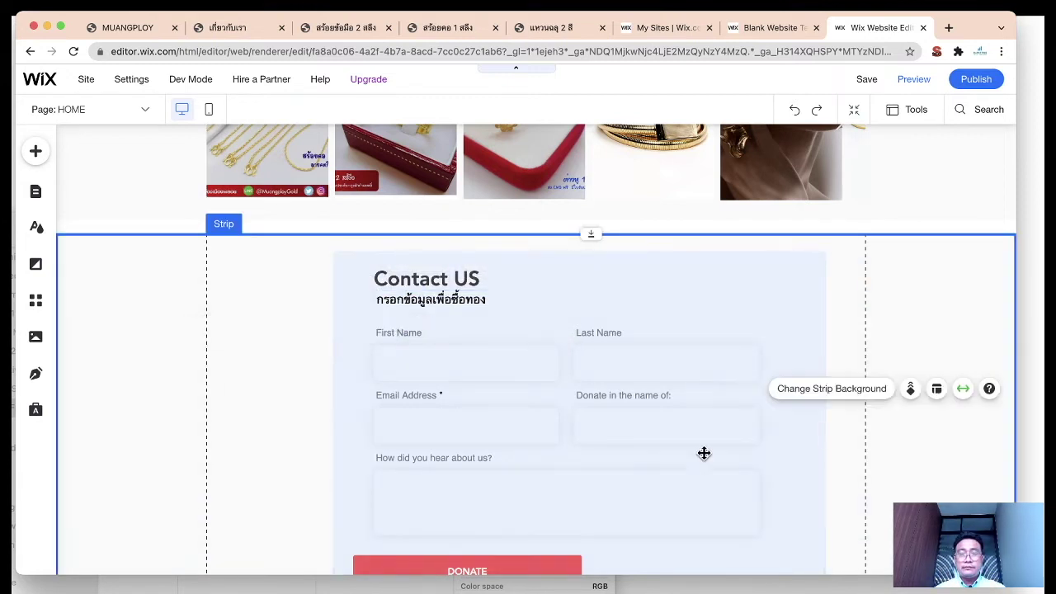
left_click(631, 431)
left_click(641, 430)
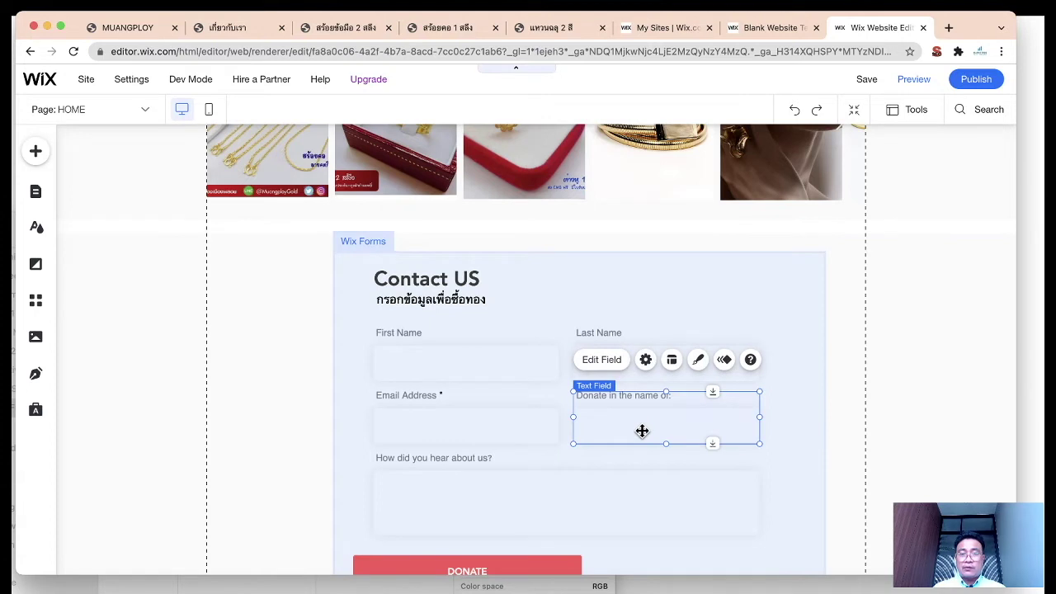
Step: Delete the donation-name and 'How did you hear about us?' fields from the form
key("Delete")
left_click(572, 491)
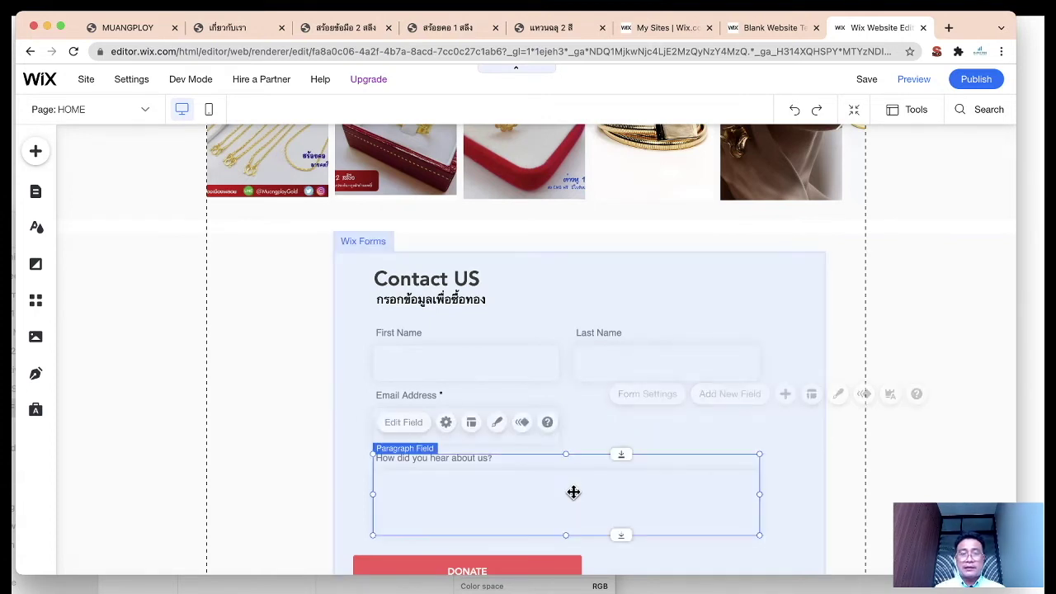
left_click(524, 422)
left_click(300, 459)
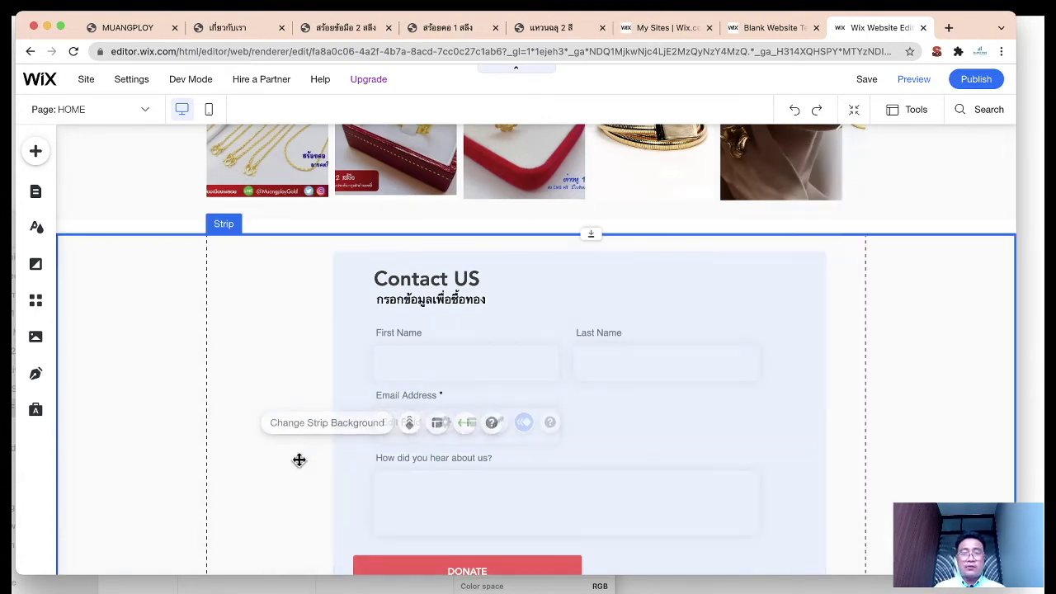
left_click(413, 497)
left_click(418, 495)
key("Delete")
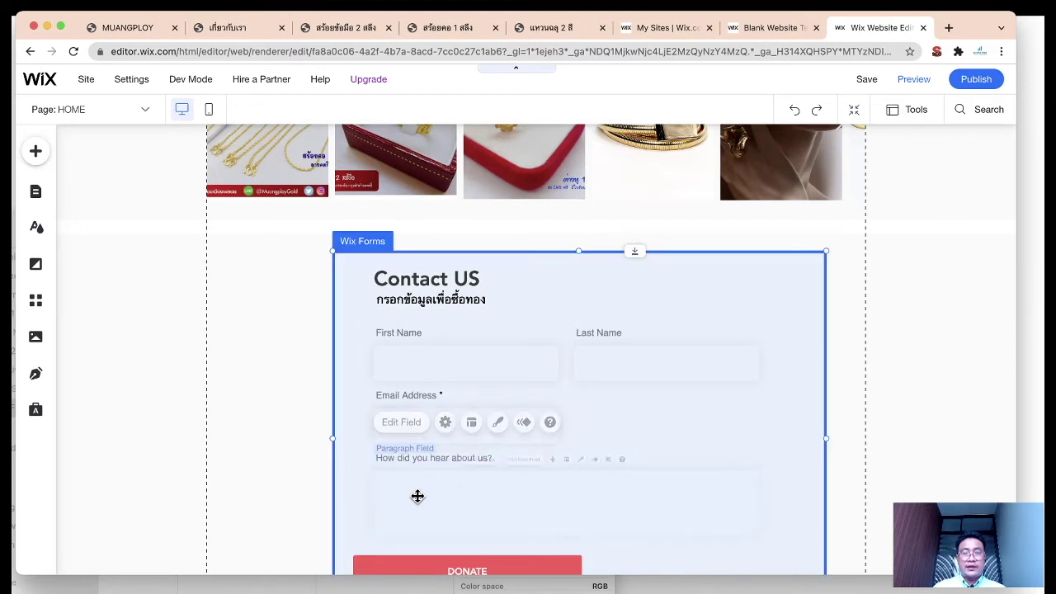
Step: Select the whole contact form and bring up the Add New Field list
left_click(309, 462)
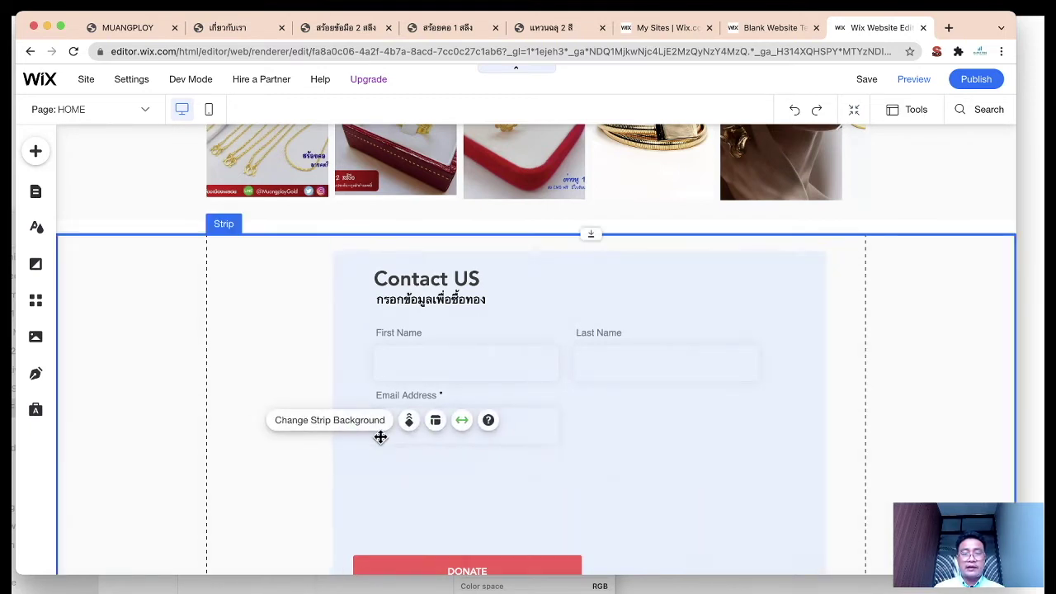
left_click(545, 428)
left_click(507, 429)
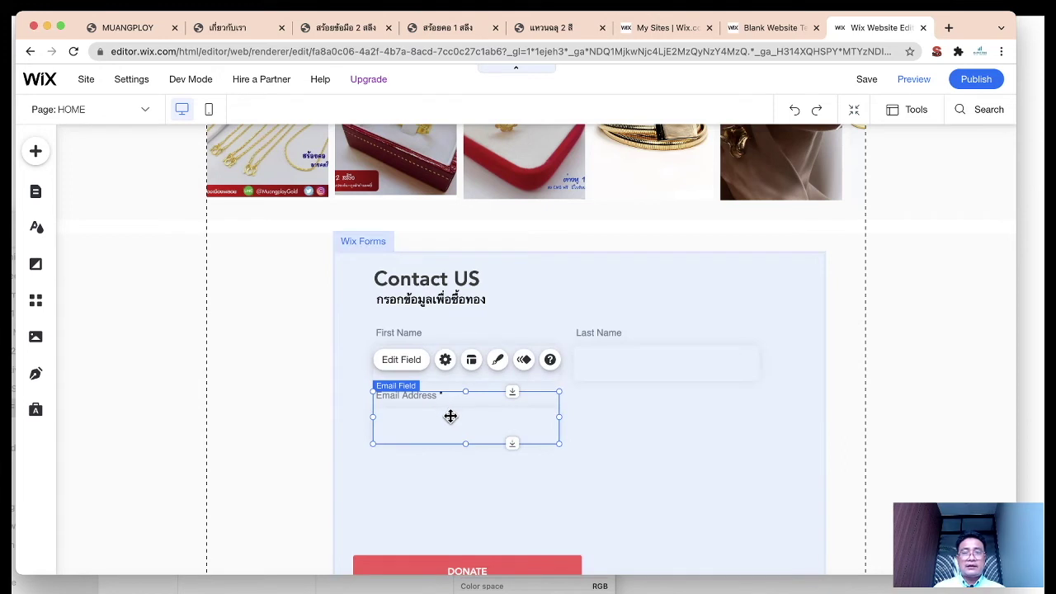
left_click(481, 482)
left_click(569, 443)
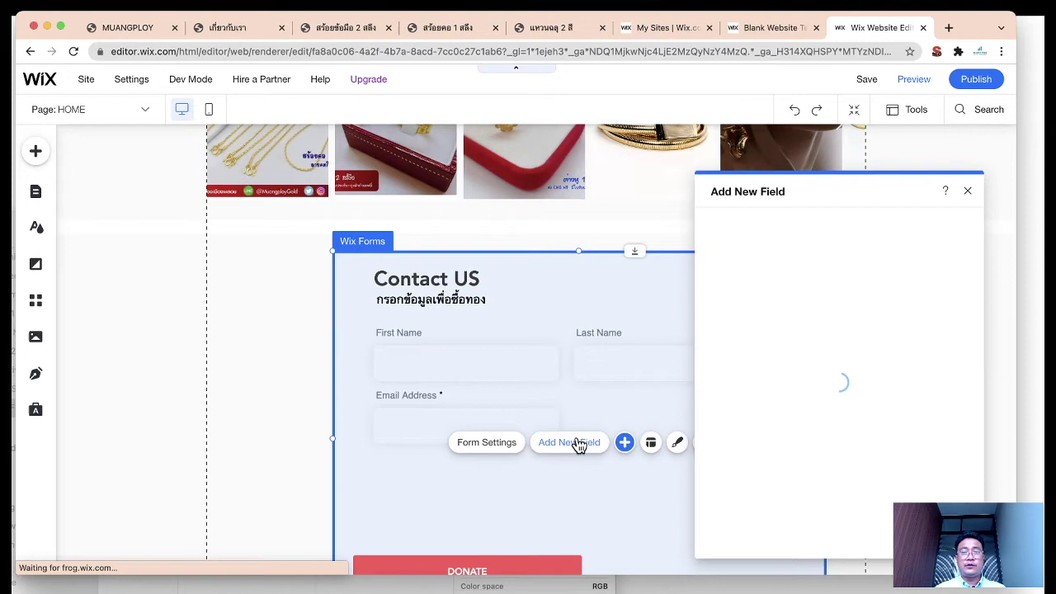
Step: Add a Phone contact field and place it beside Email Address
left_click_drag(862, 189, 758, 172)
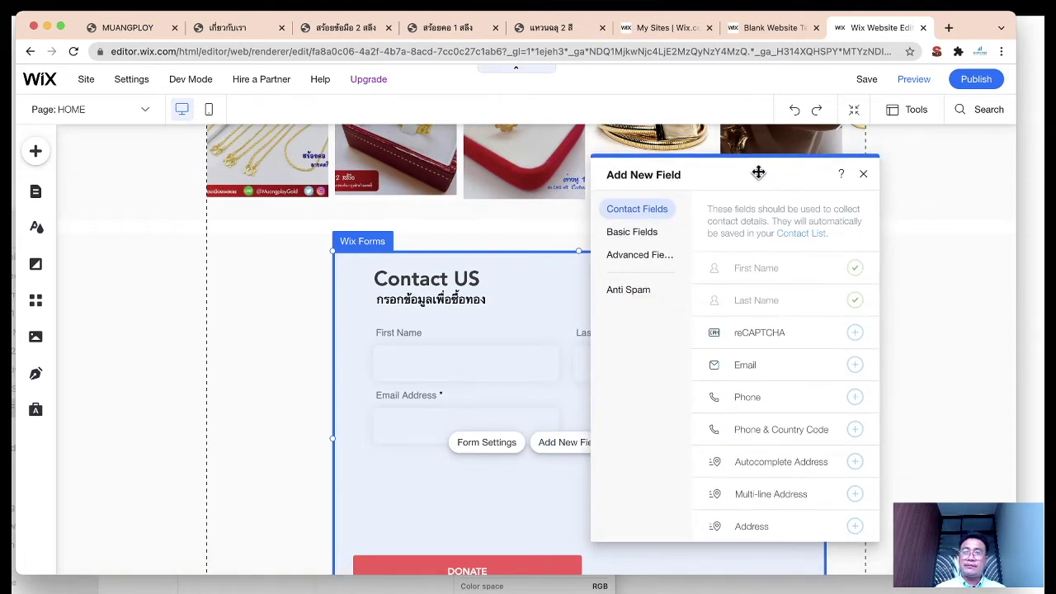
scroll(827, 340, "down", 1)
scroll(826, 339, "up", 1)
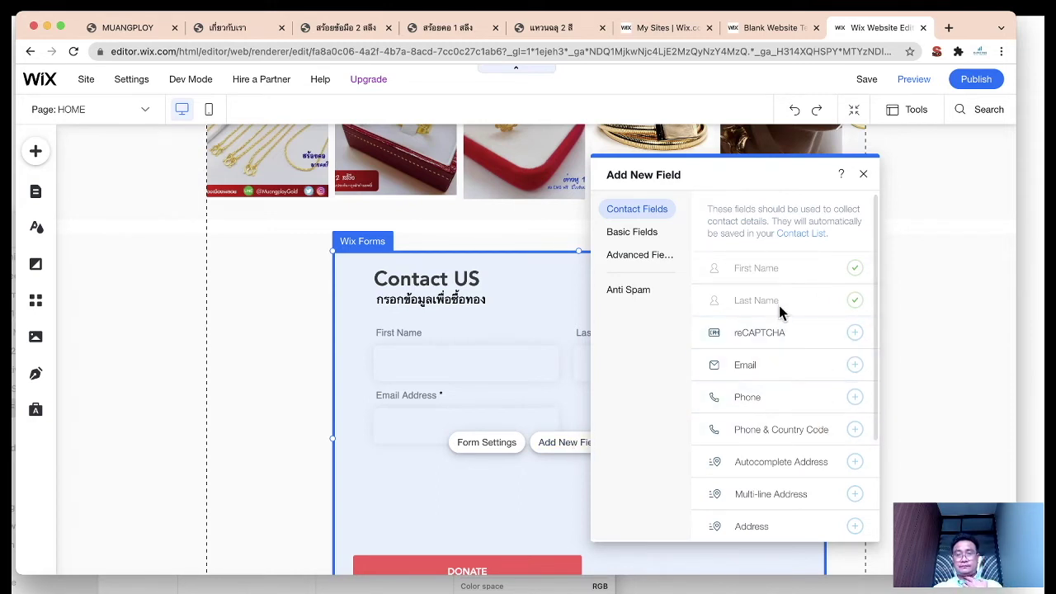
scroll(785, 368, "down", 1)
scroll(786, 368, "up", 1)
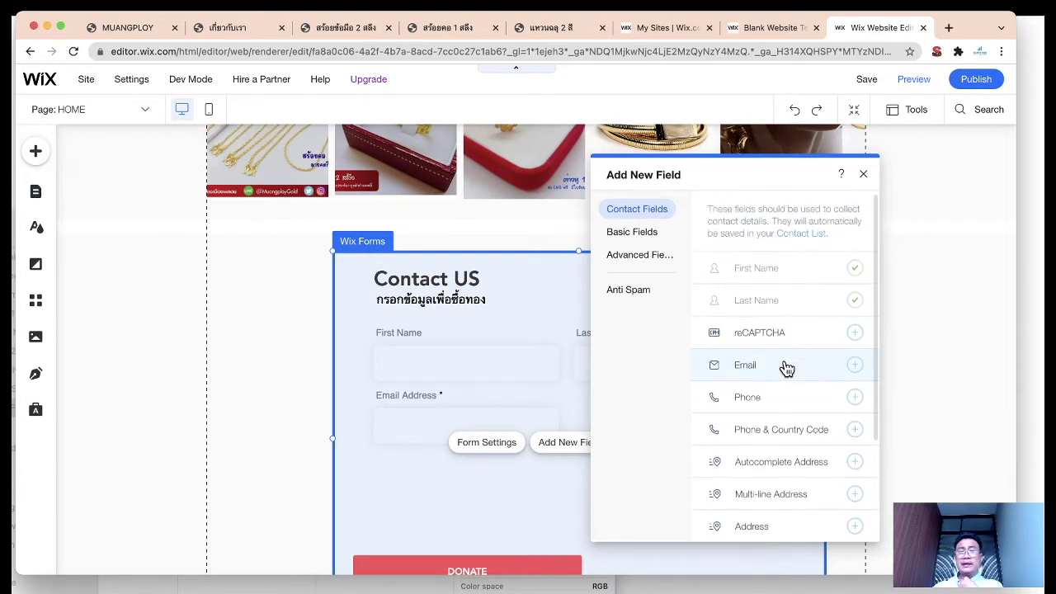
scroll(784, 428, "down", 1)
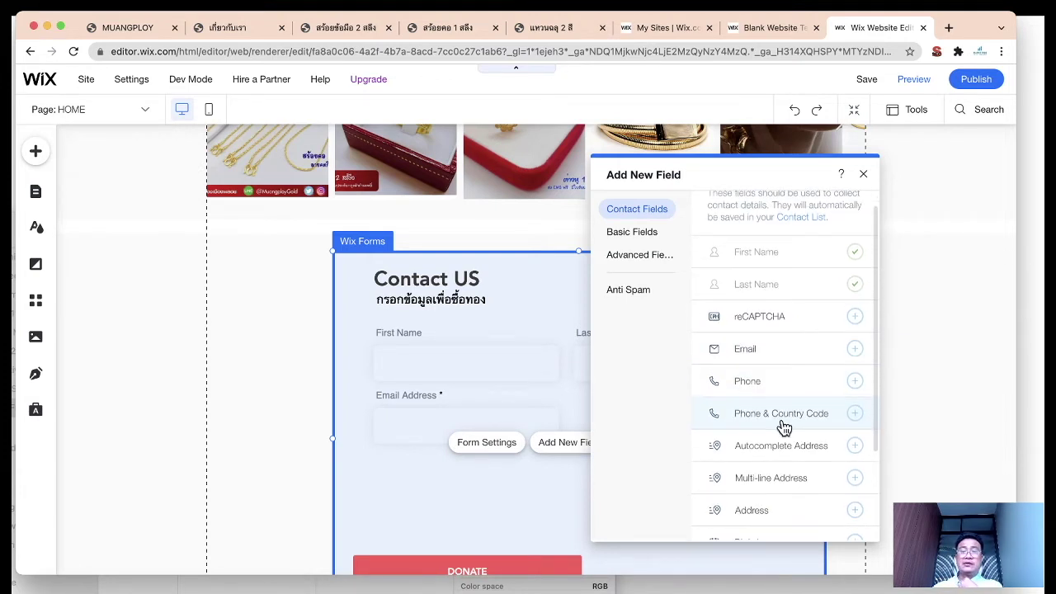
left_click_drag(778, 172, 826, 160)
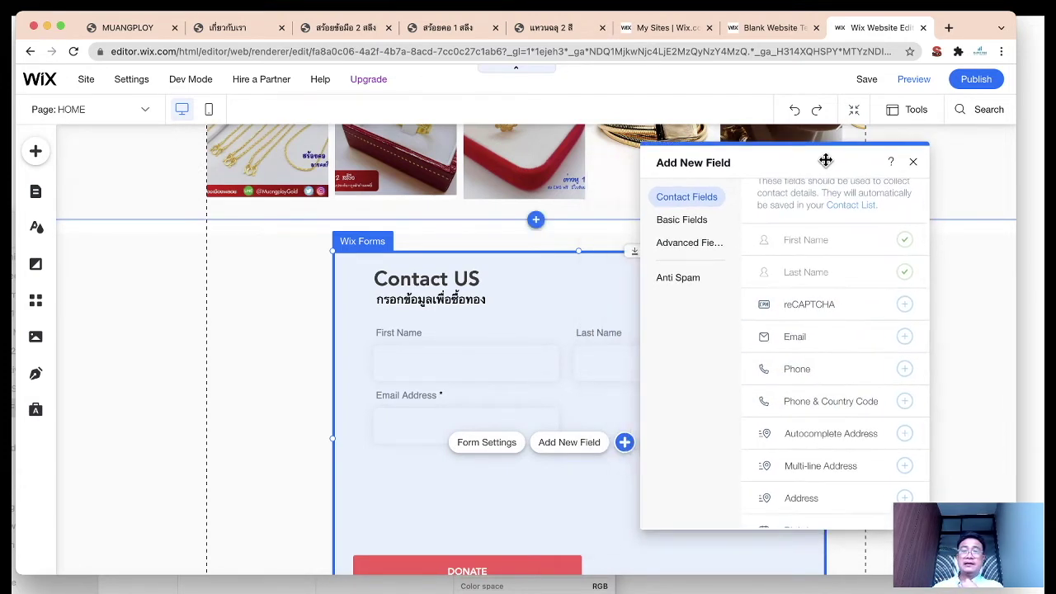
left_click(685, 221)
left_click(686, 198)
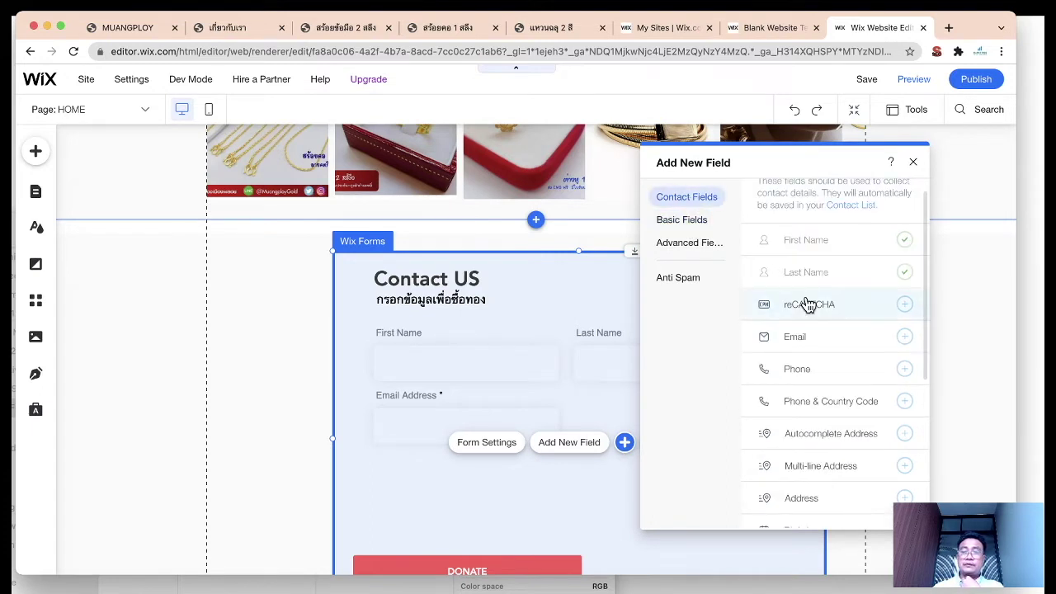
left_click_drag(817, 170, 862, 158)
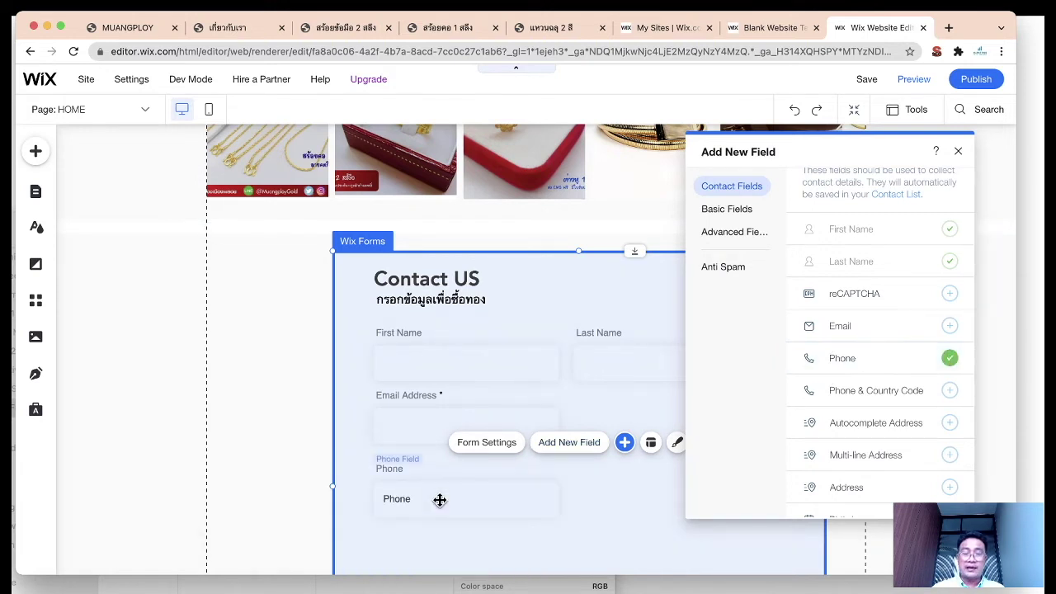
left_click(440, 499)
left_click_drag(476, 488, 664, 431)
Step: Move the DONATE button and the thank-you message up beneath the fields
scroll(901, 432, "down", 2)
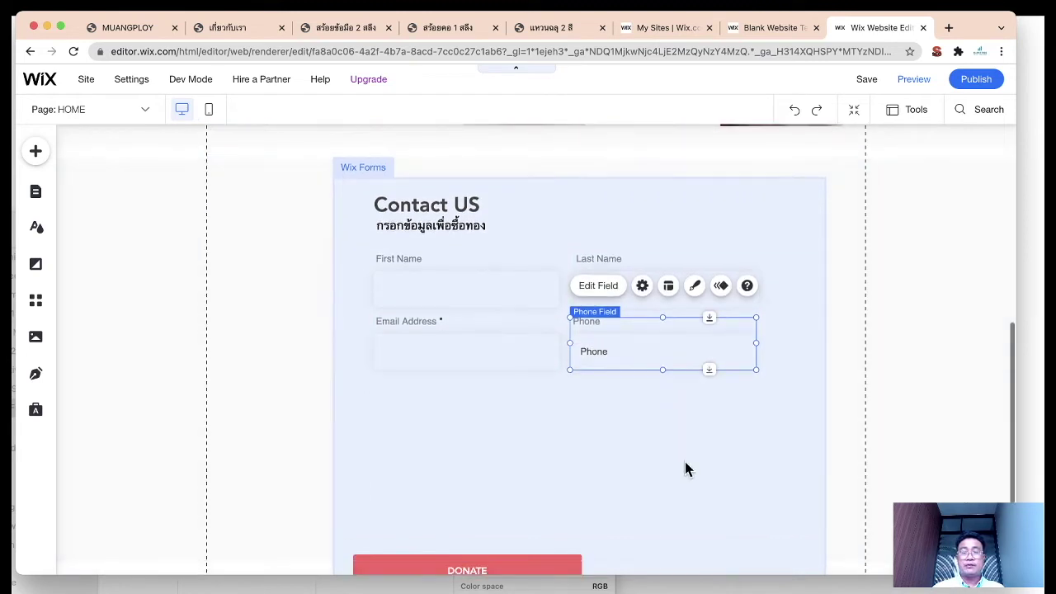
scroll(684, 469, "down", 3)
left_click(523, 482)
left_click_drag(516, 478, 531, 313)
scroll(530, 317, "up", 2)
scroll(453, 519, "down", 2)
left_click_drag(467, 519, 476, 362)
Step: Shrink the contact form's height to fit its content
left_click(536, 467)
left_click(727, 413)
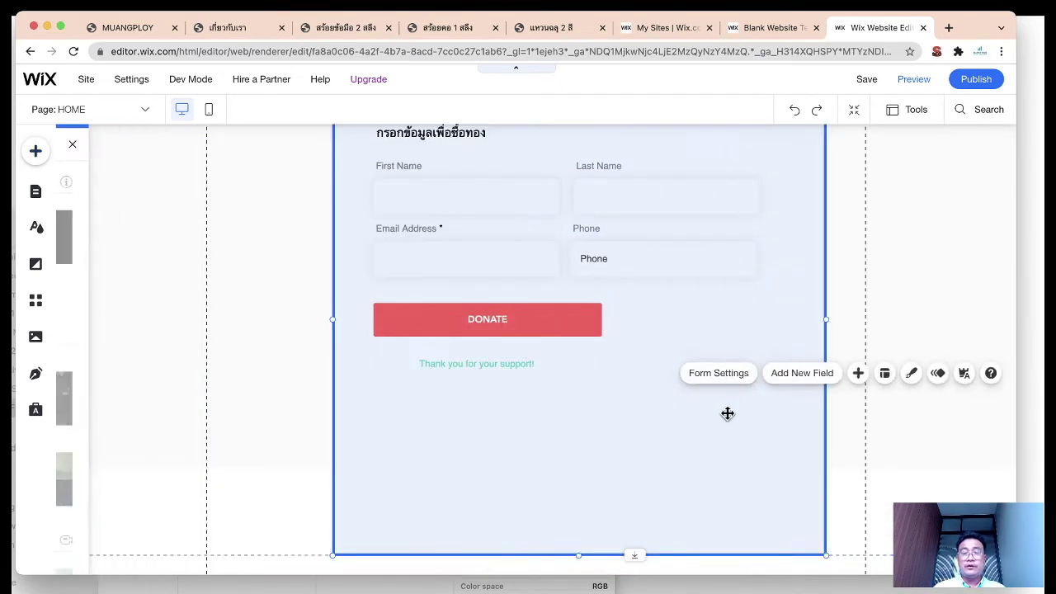
left_click_drag(630, 555, 634, 396)
scroll(583, 437, "up", 3)
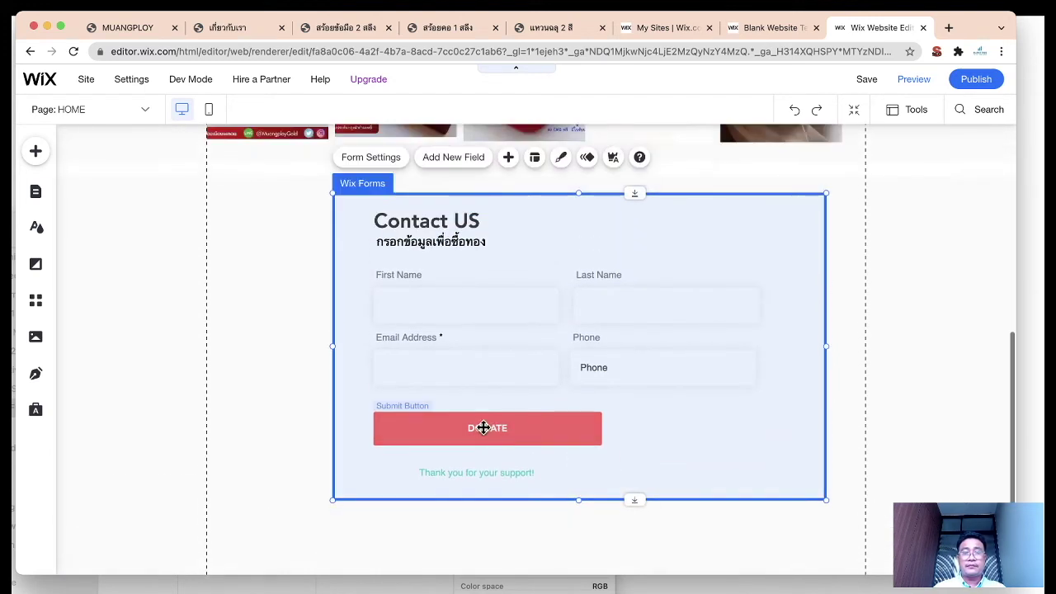
Step: Change the submit button's label from DONATE to ซื้อเลย
double_click(483, 427)
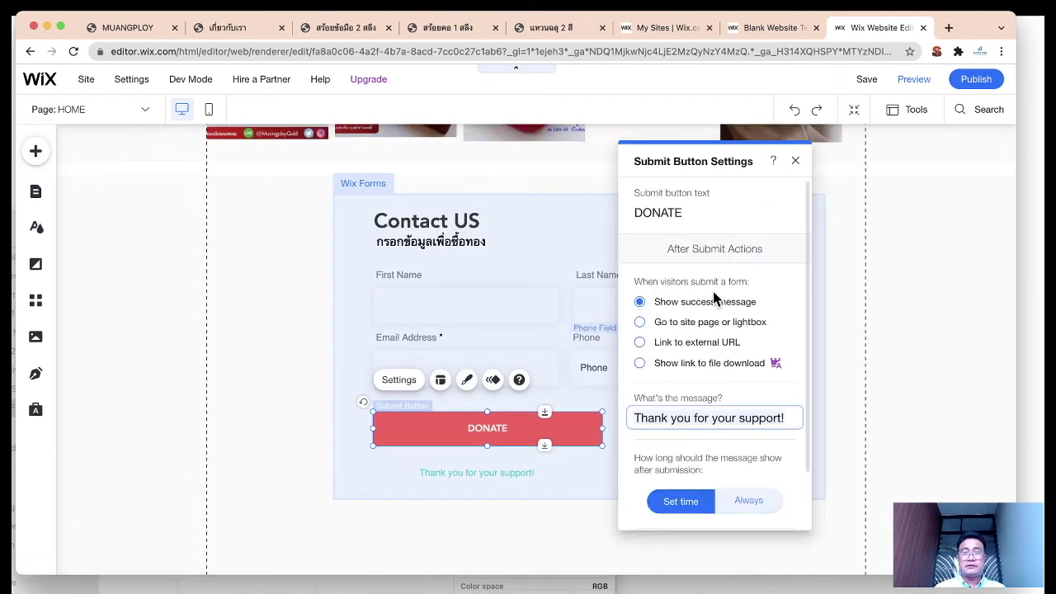
left_click(663, 210)
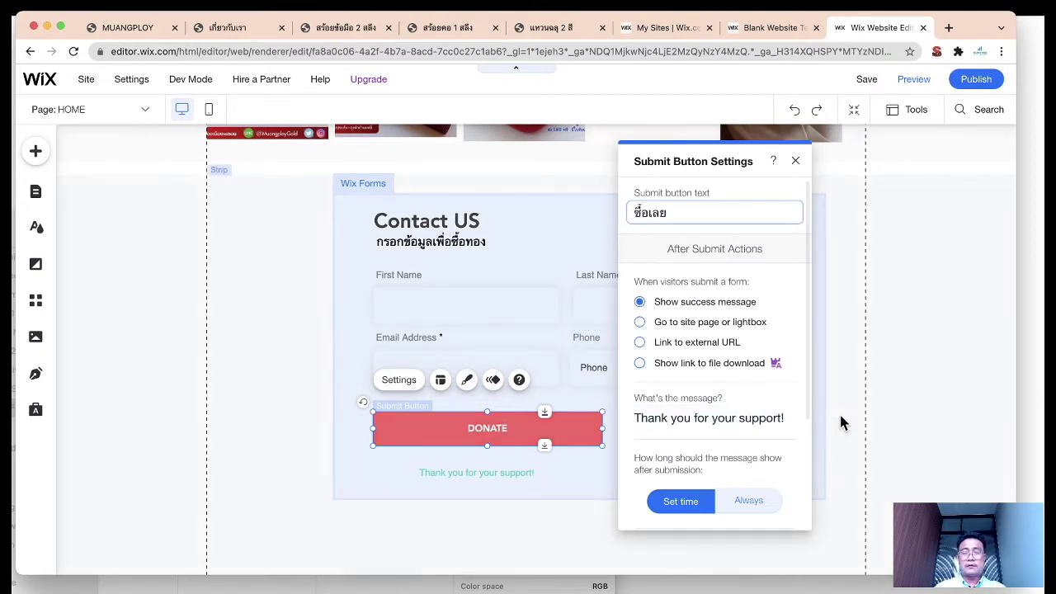
left_click(893, 347)
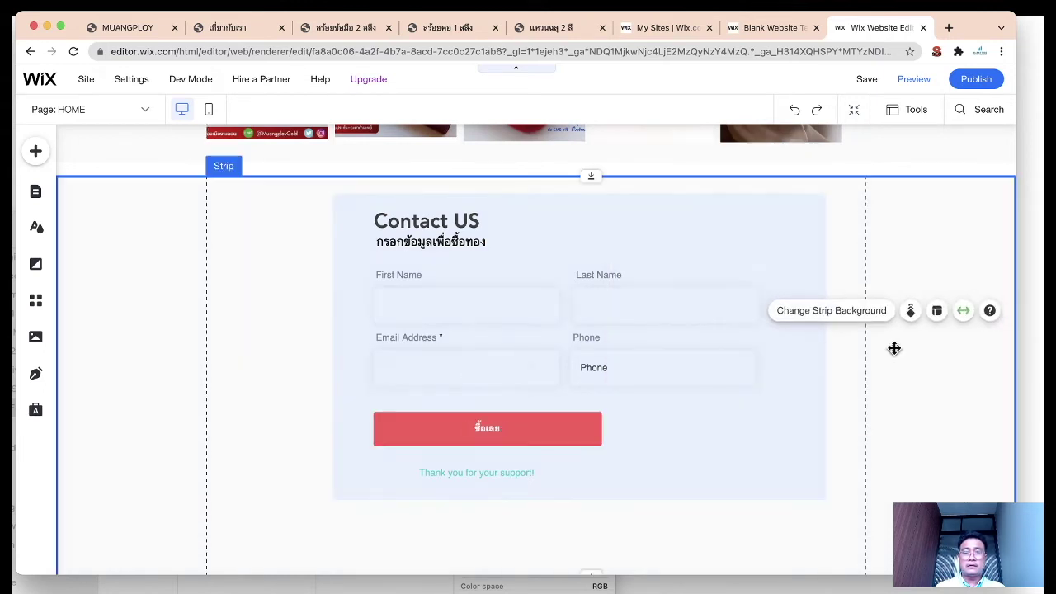
left_click(498, 428)
left_click(498, 429)
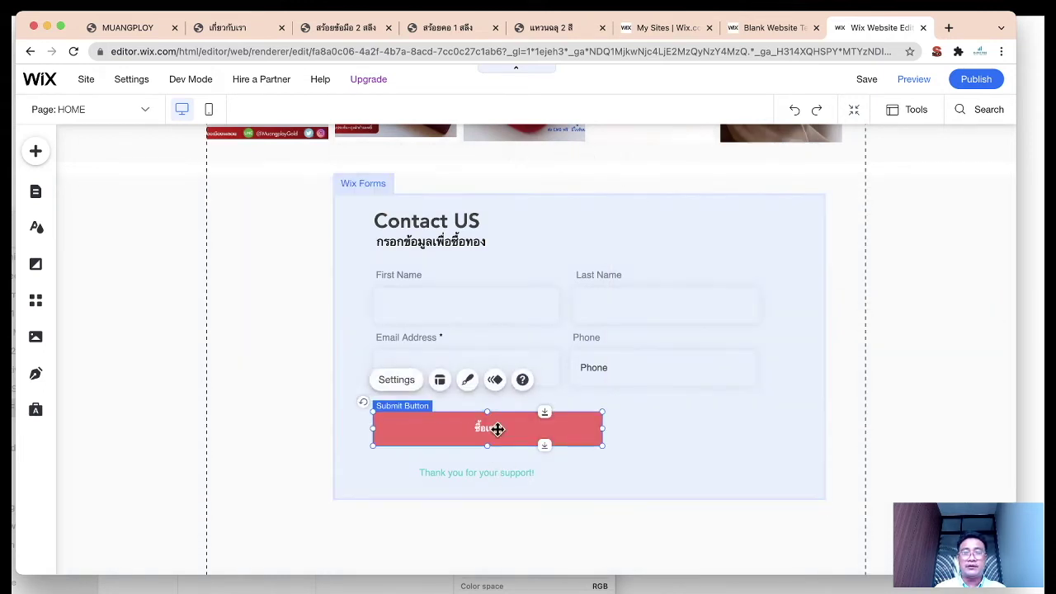
Step: Apply a blue themed style to the submit button
left_click(468, 380)
left_click(660, 312)
scroll(748, 289, "down", 1)
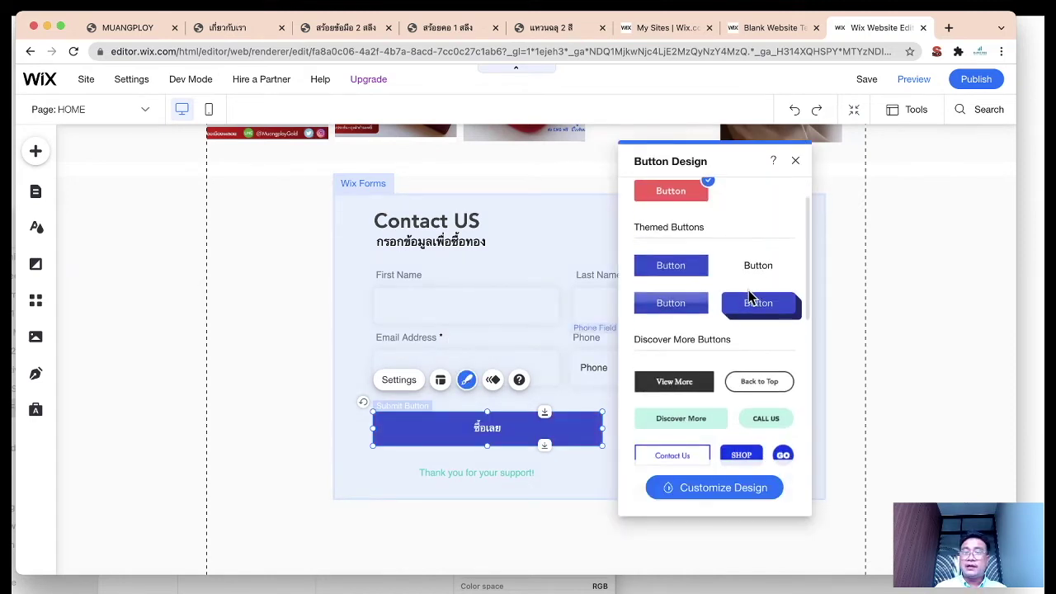
scroll(710, 413, "down", 4)
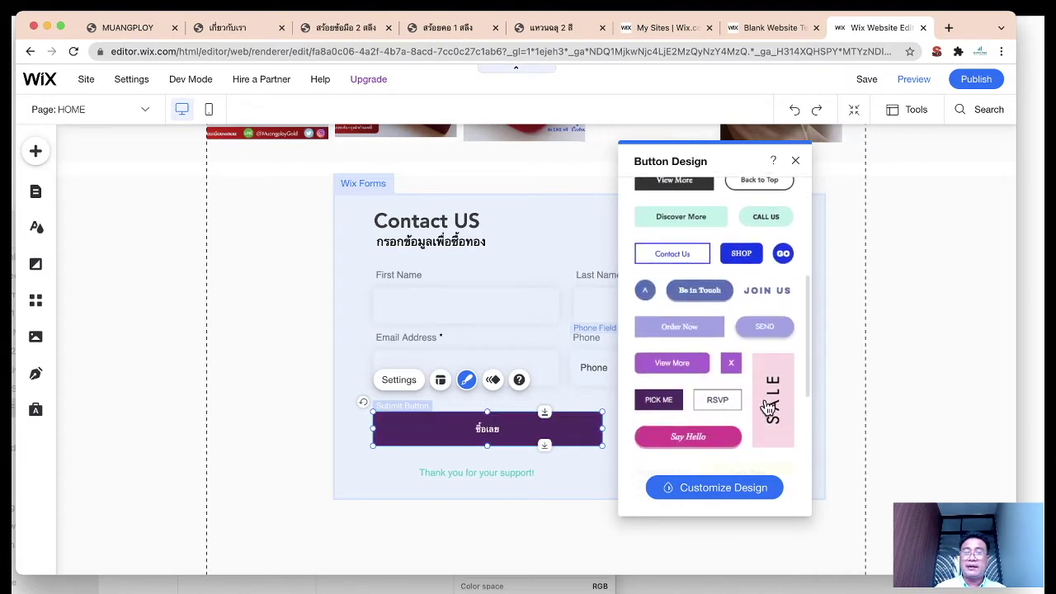
scroll(767, 406, "down", 5)
Step: Set the submit button's background fill to the yellow custom colour
left_click(714, 488)
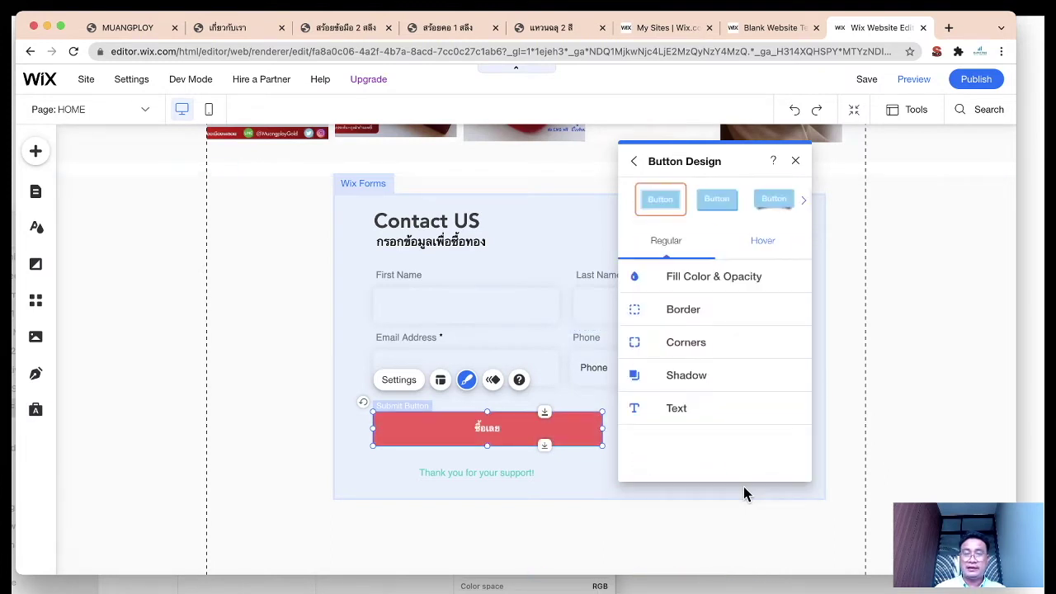
left_click(724, 276)
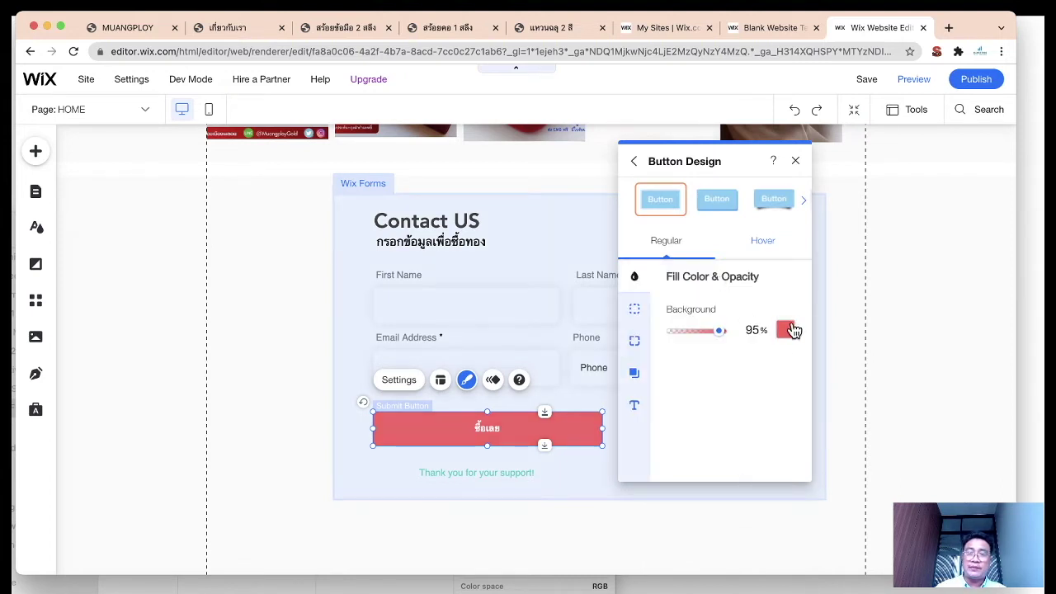
left_click(788, 330)
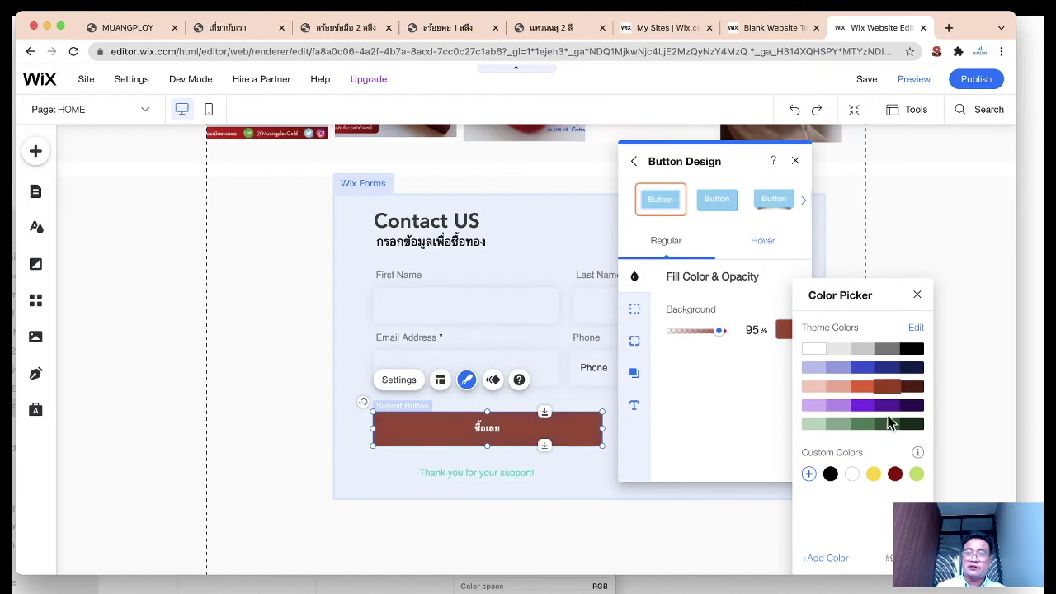
left_click(874, 473)
left_click(634, 405)
left_click(636, 411)
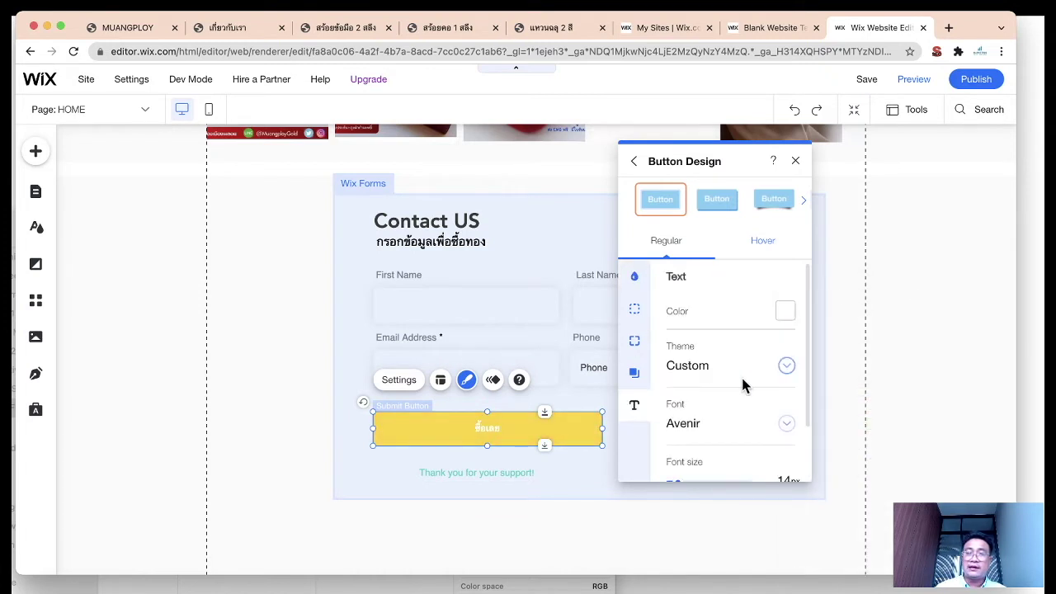
Step: Set the button label font to Kanit Black after trying DIN Neuzeit Grotesk
scroll(742, 385, "down", 1)
left_click(788, 358)
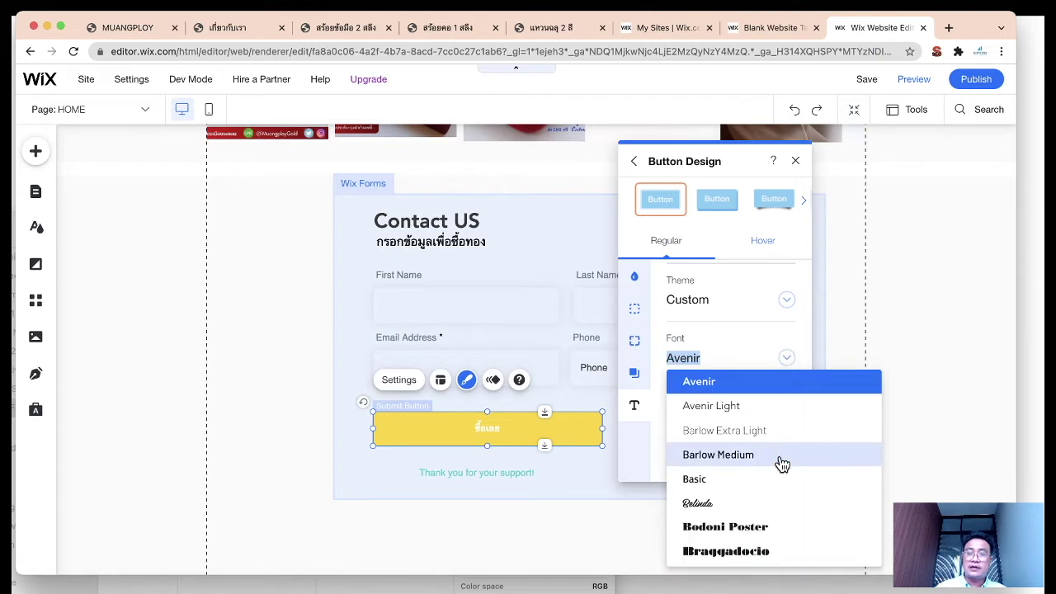
scroll(782, 464, "down", 10)
scroll(780, 464, "down", 3)
left_click(770, 446)
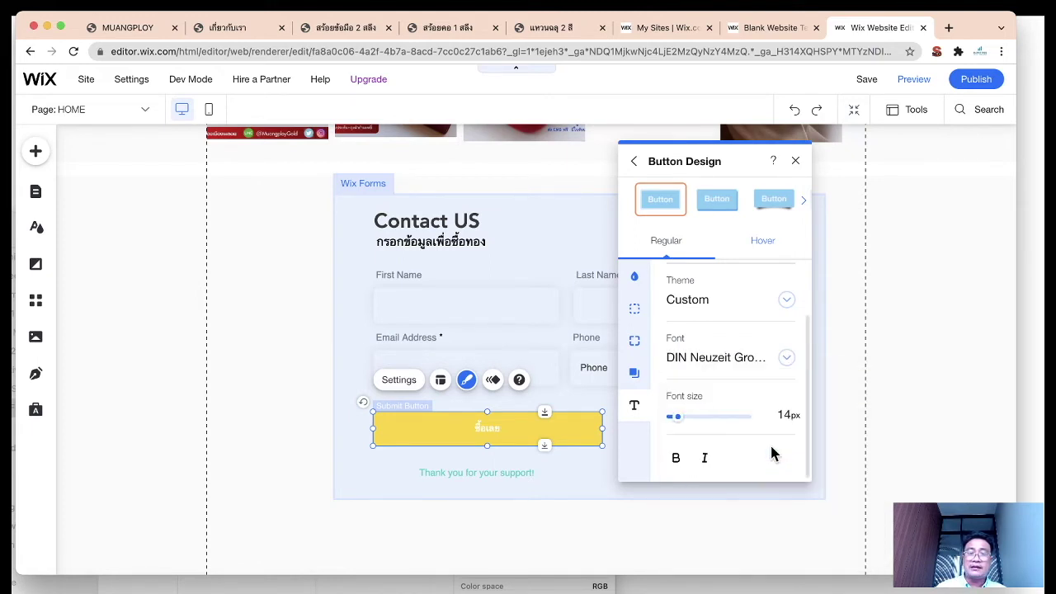
left_click_drag(678, 418, 682, 417)
left_click(788, 357)
scroll(762, 440, "up", 10)
scroll(762, 441, "up", 3)
left_click(758, 407)
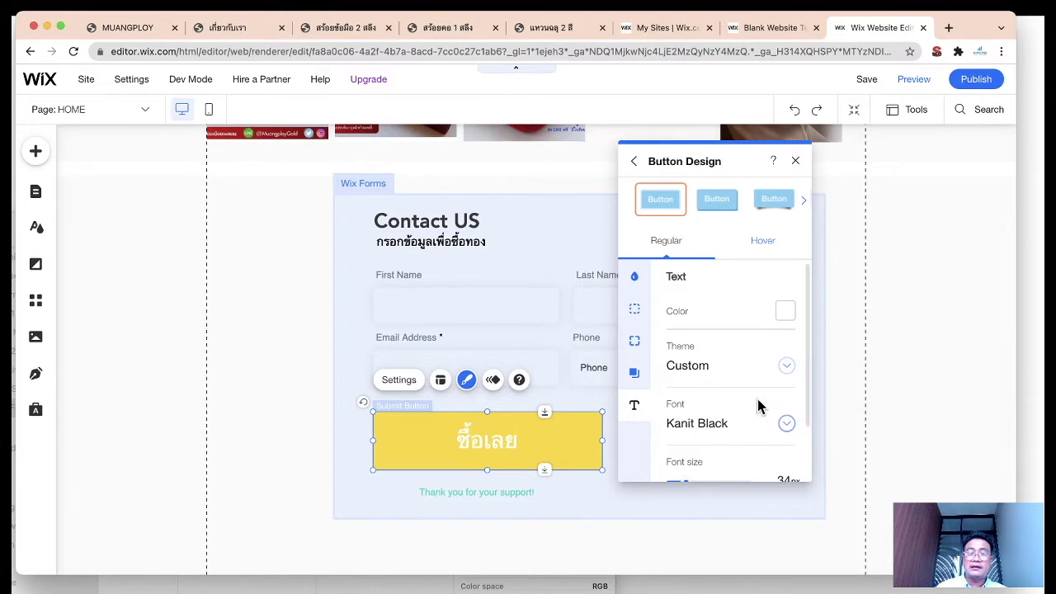
Step: Review the button's hover, border, fill, corner and shadow design settings
scroll(756, 417, "down", 2)
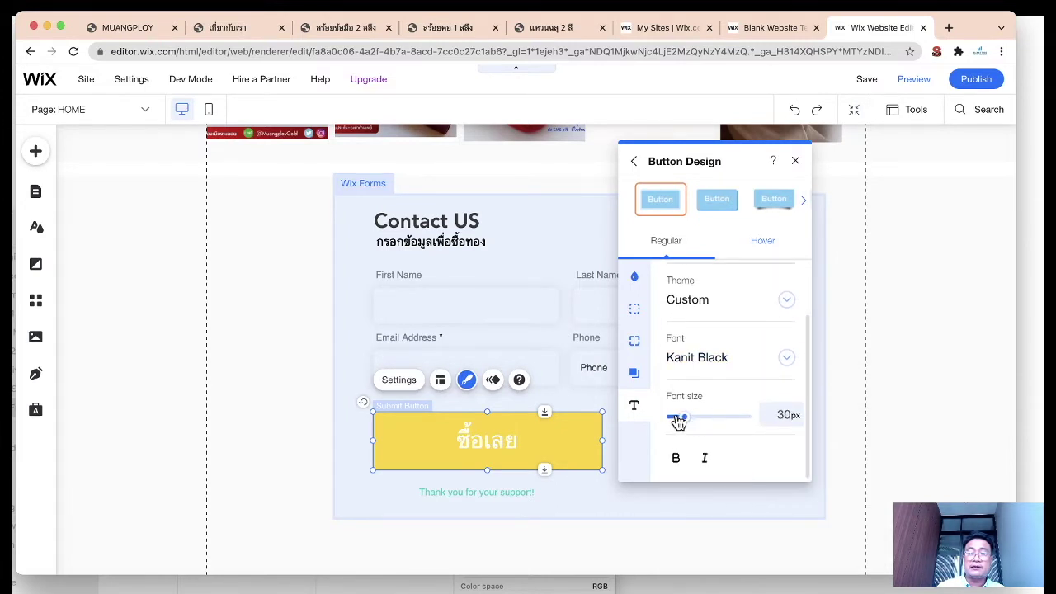
scroll(701, 356, "up", 2)
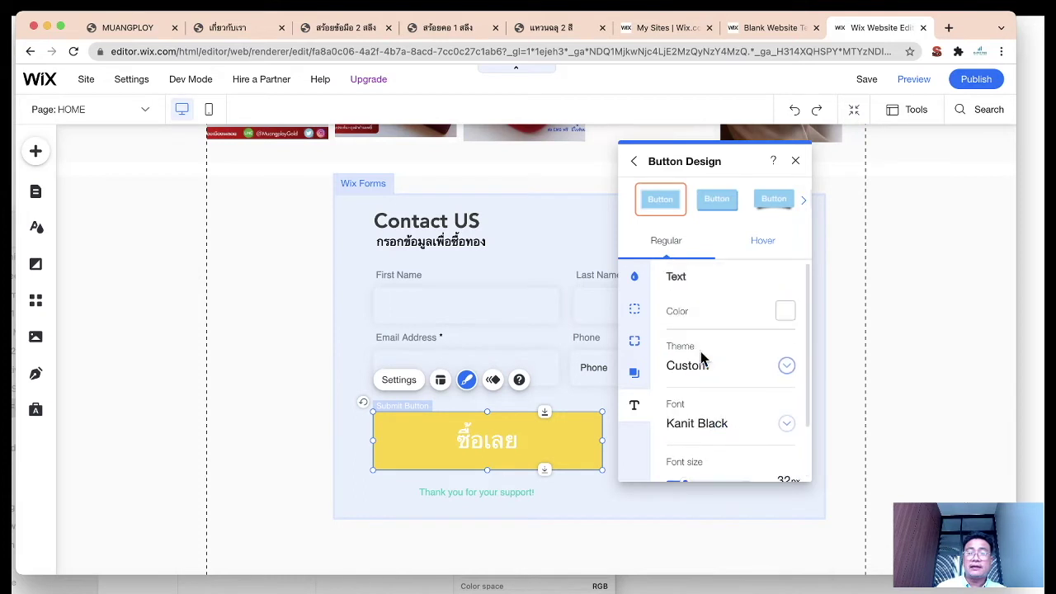
left_click(764, 252)
left_click(683, 245)
left_click(636, 308)
left_click(633, 278)
left_click(634, 340)
left_click(634, 373)
left_click(633, 405)
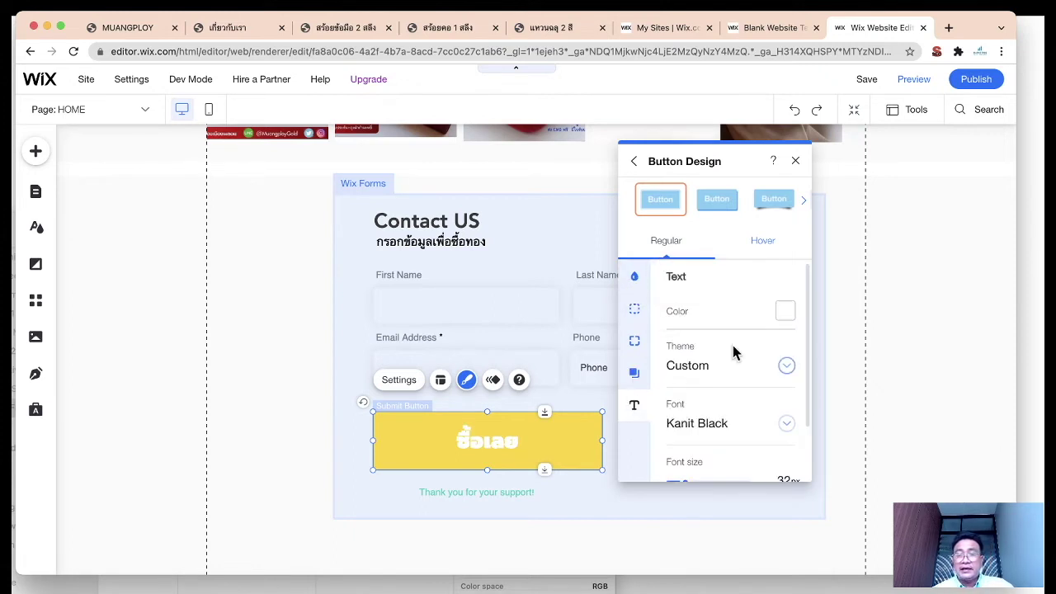
Step: Make the yellow button shorter and set its label to 31px black
scroll(731, 354, "down", 2)
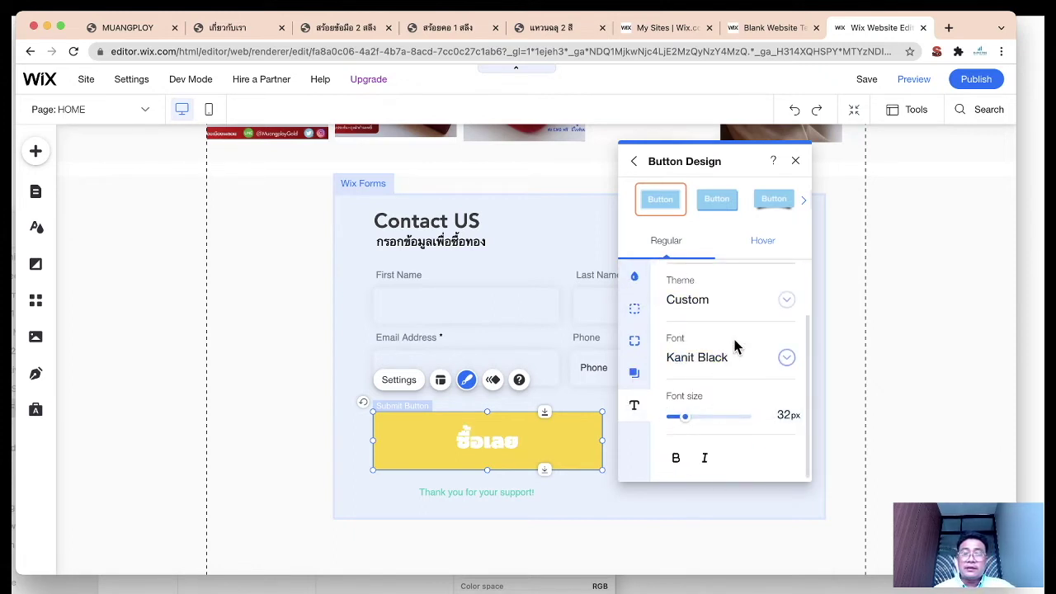
left_click_drag(487, 467, 487, 454)
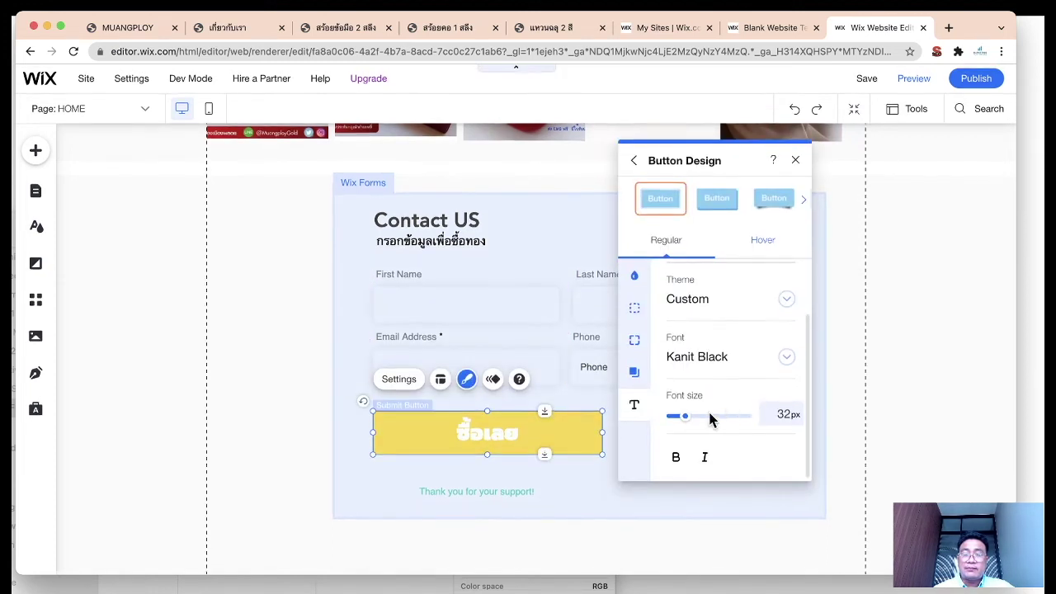
left_click_drag(683, 422, 681, 424)
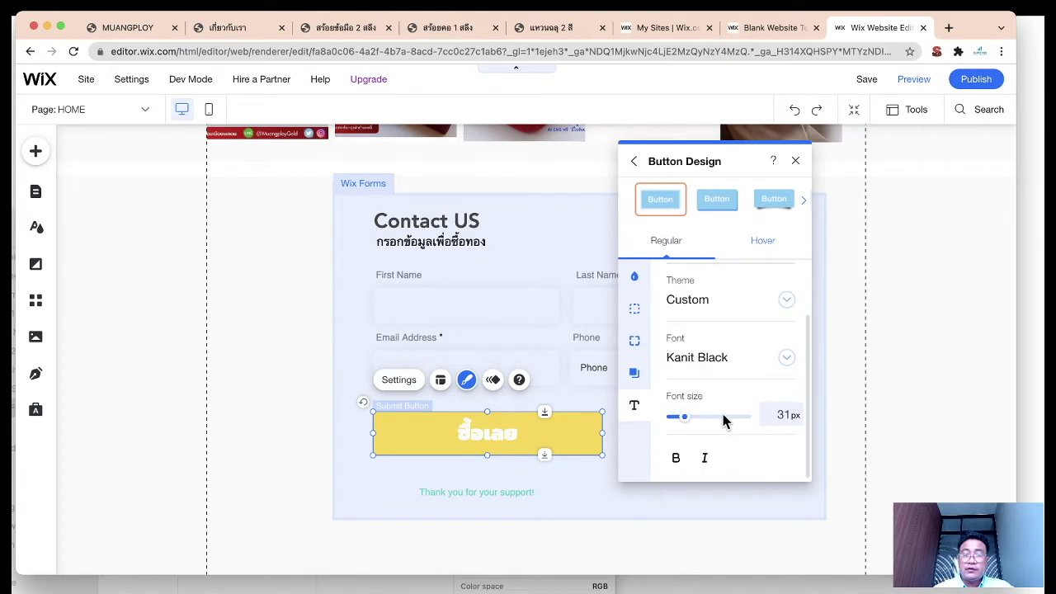
scroll(726, 409, "up", 2)
left_click(790, 313)
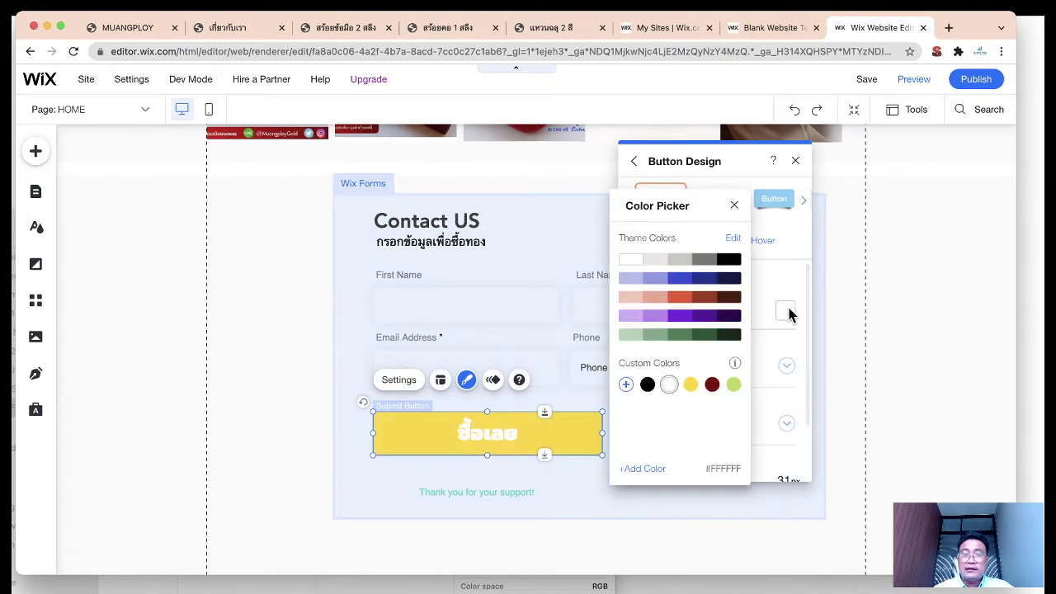
left_click(728, 261)
left_click(736, 206)
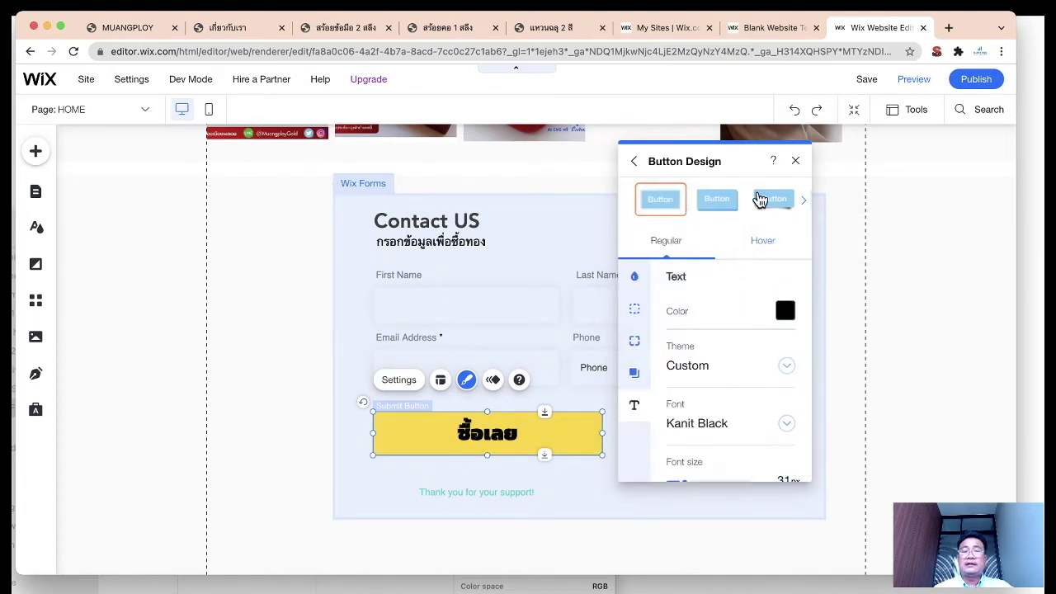
Step: Close the button design settings and save the site
left_click(795, 162)
left_click(852, 419)
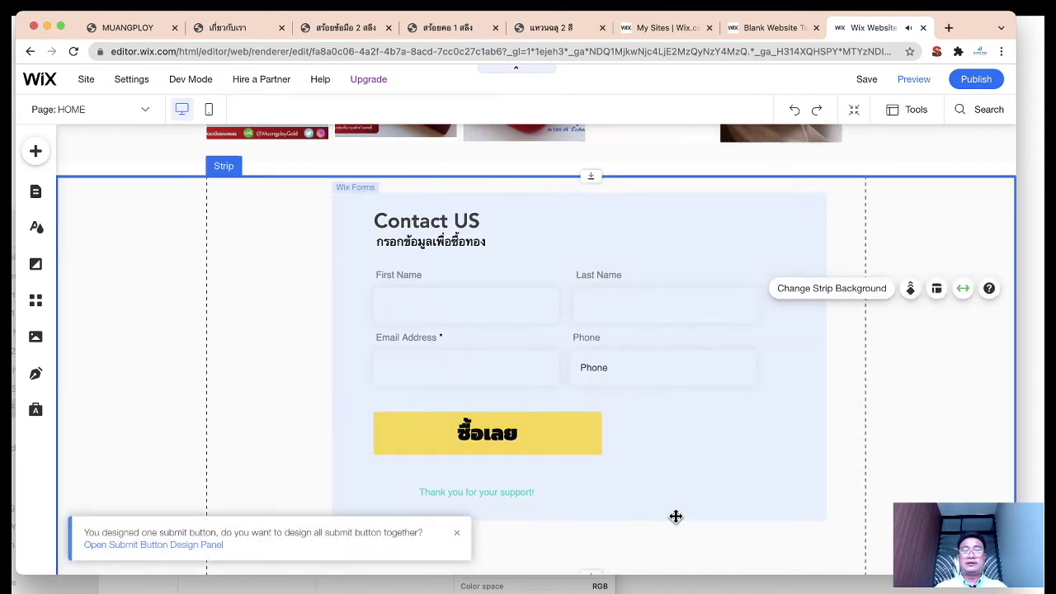
scroll(677, 514, "down", 3)
left_click(538, 355)
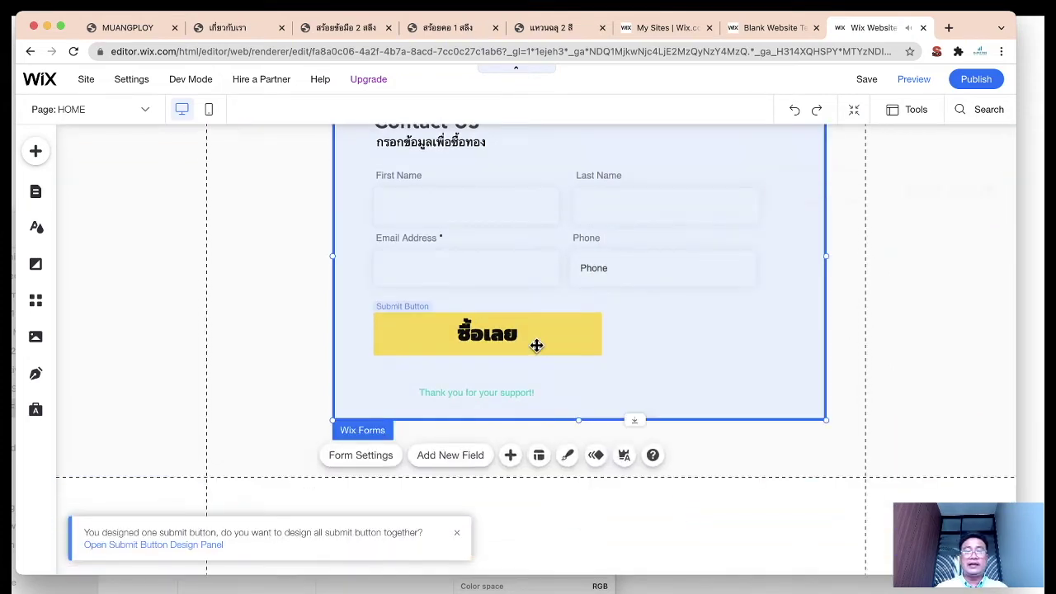
scroll(578, 344, "up", 10)
scroll(579, 344, "down", 5)
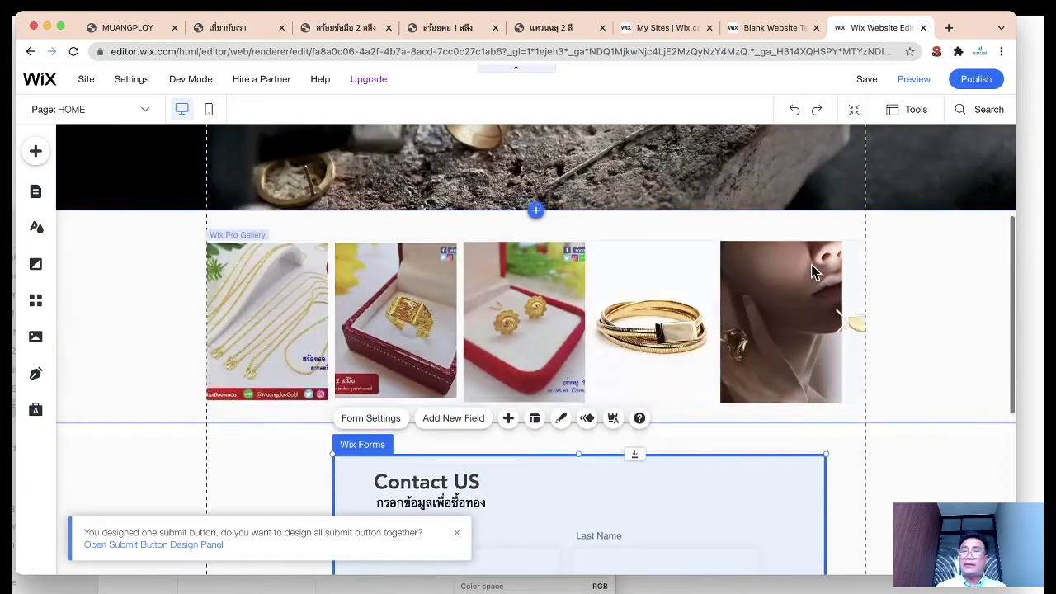
scroll(811, 268, "up", 3)
left_click(865, 86)
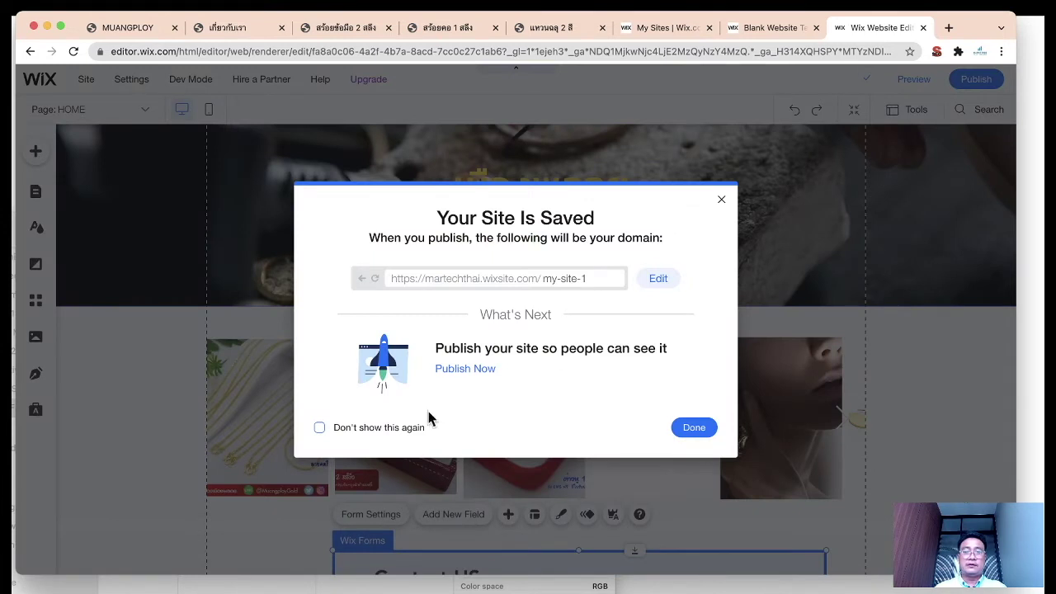
Step: Change the site address name from my-site-1 to muangploy and close the saved notice
left_click(320, 427)
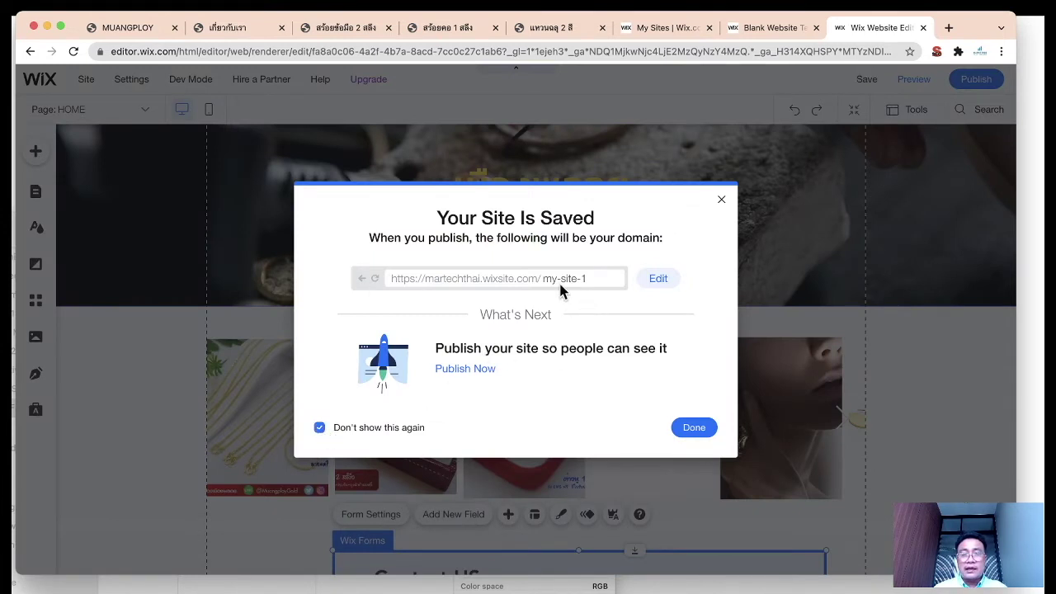
left_click(320, 424)
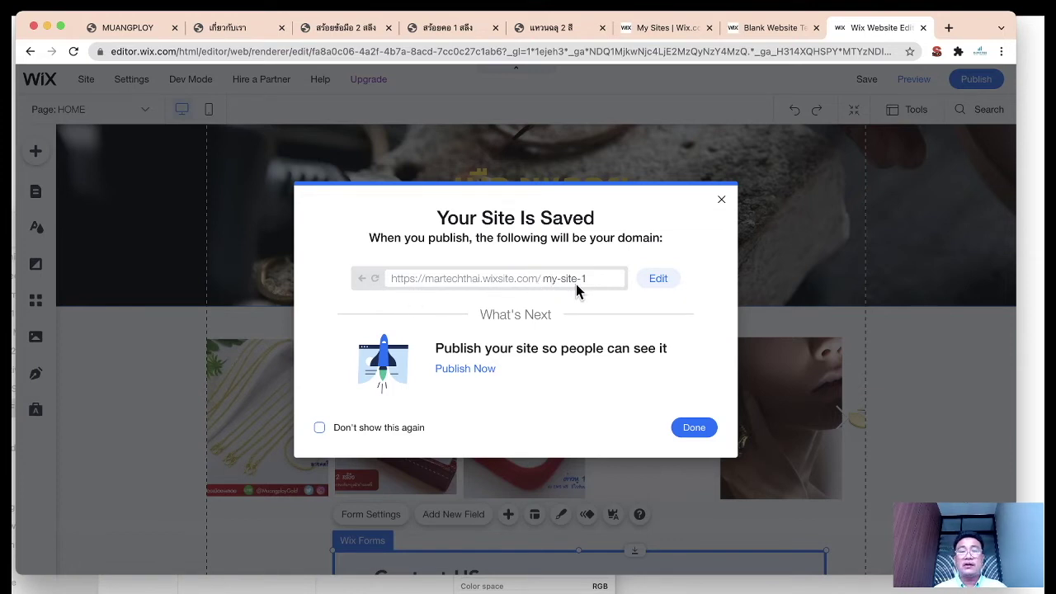
left_click(658, 279)
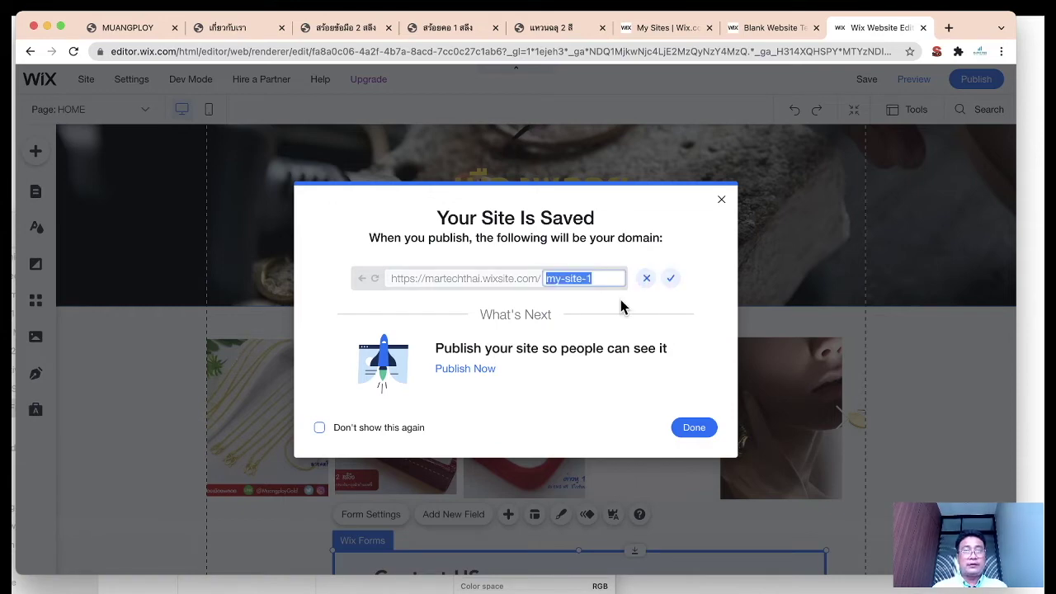
type("ทีฟิเ")
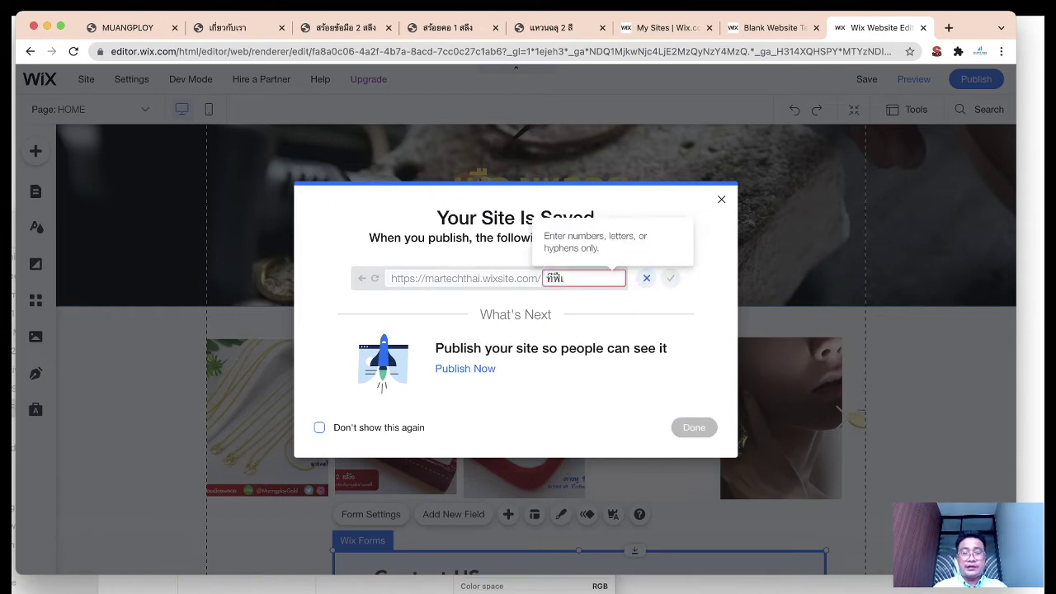
key("super+a")
type("mua")
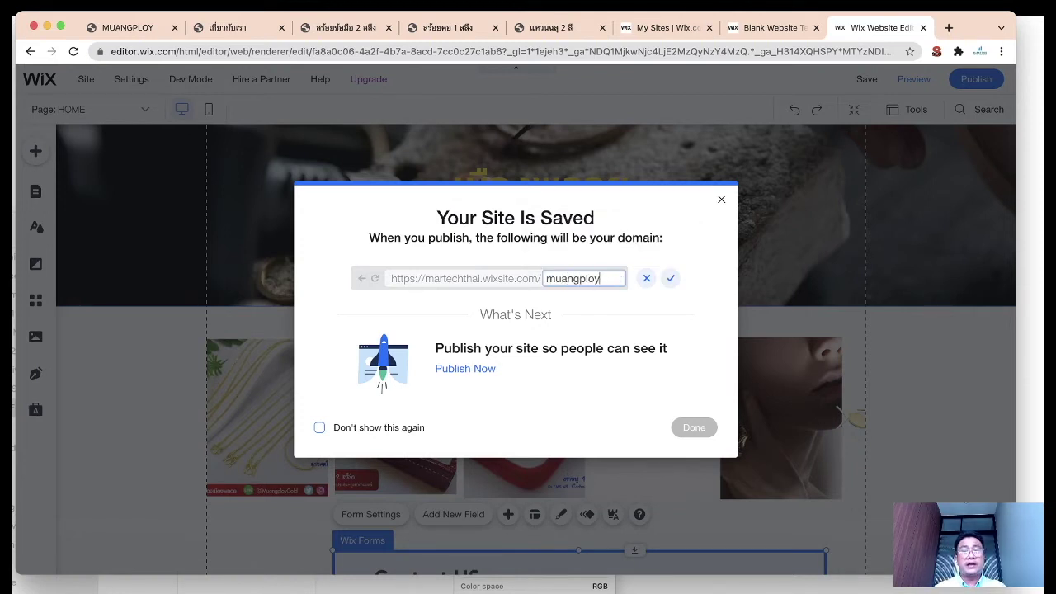
left_click(672, 280)
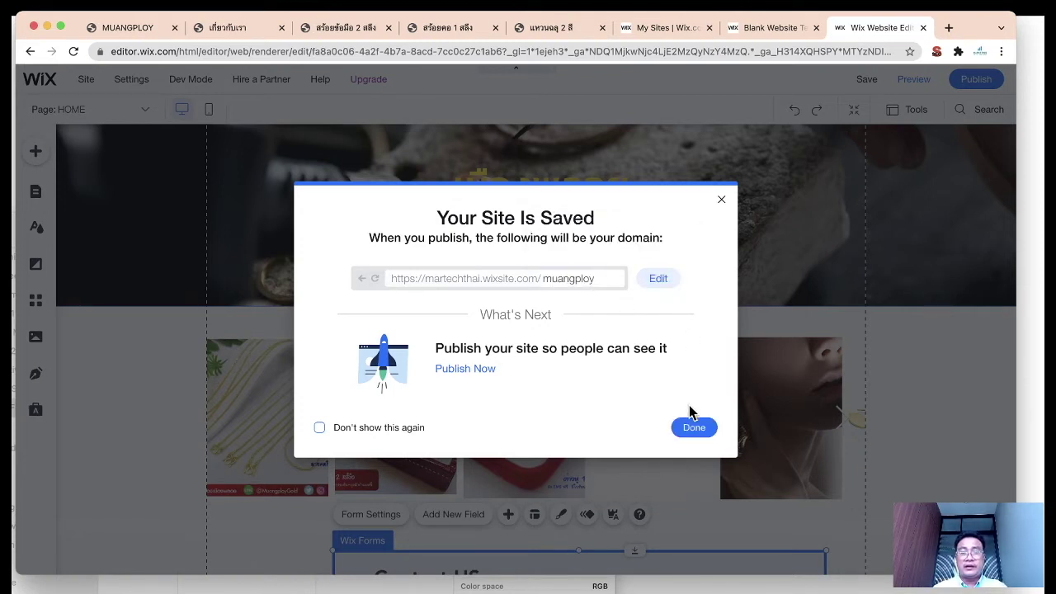
left_click(694, 427)
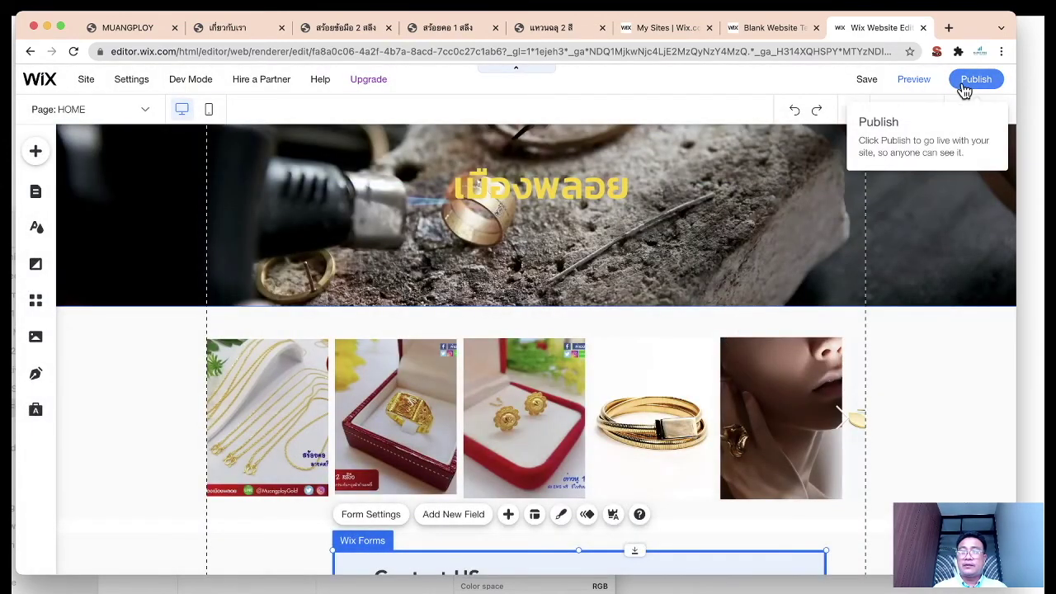
Step: Publish the site and view it live in a new tab
left_click(973, 80)
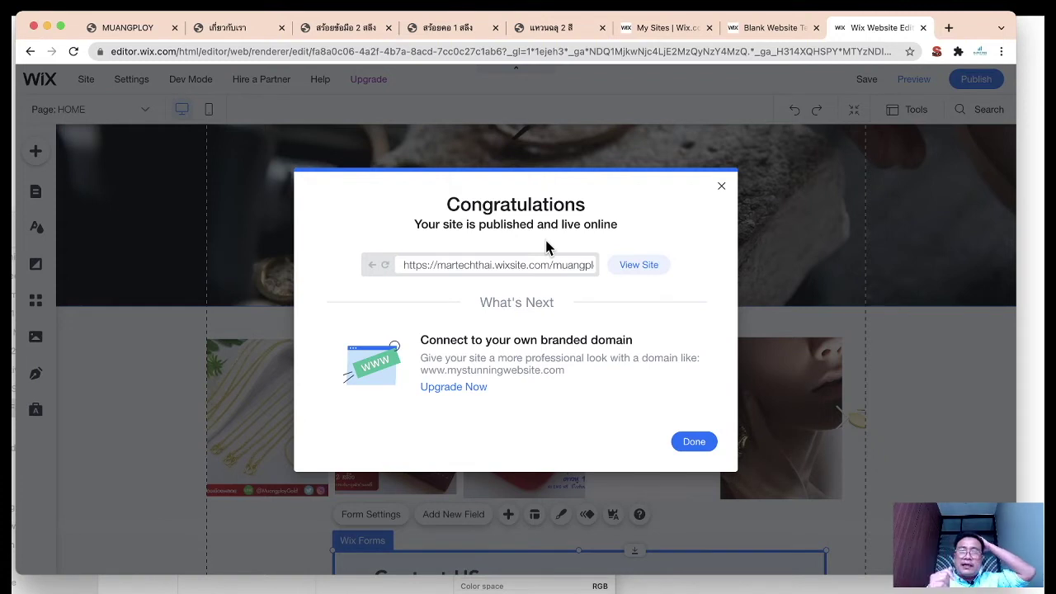
left_click(640, 264)
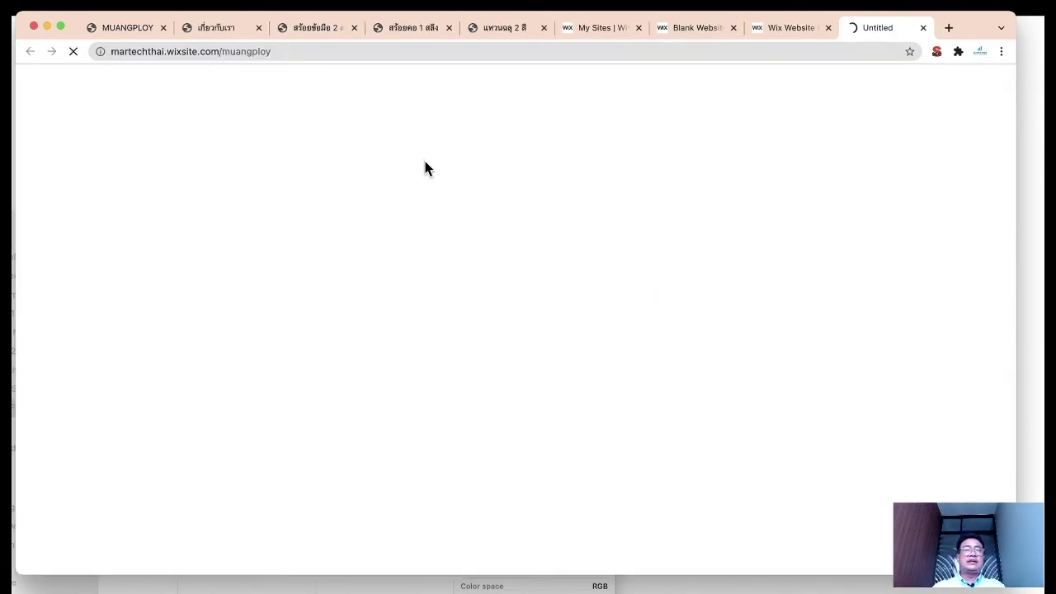
Step: Scroll the live muangploy site down to the Contact US form, then close its tab
left_click(307, 51)
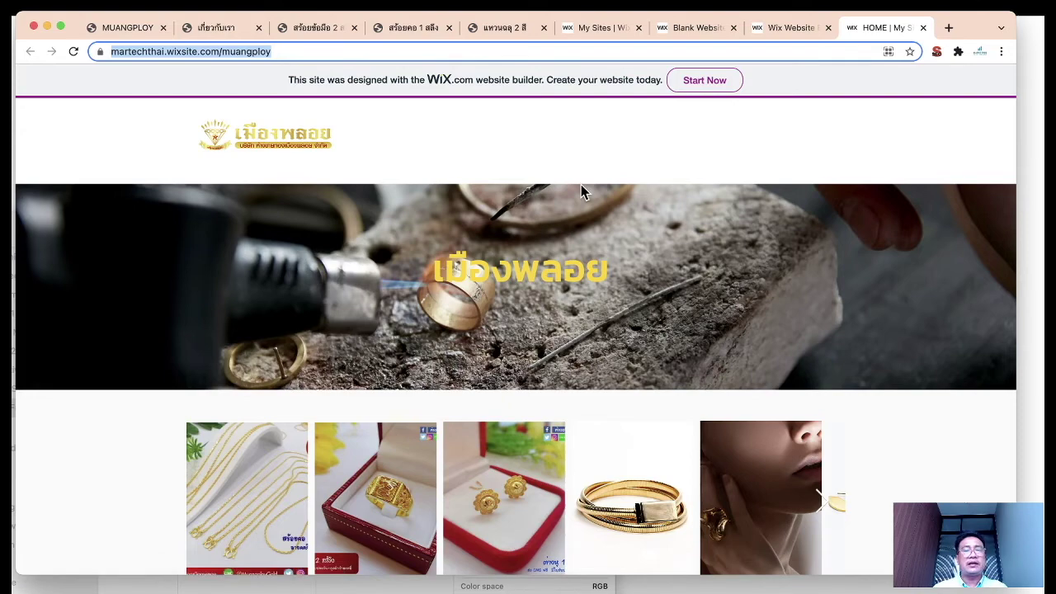
scroll(580, 187, "down", 5)
scroll(596, 231, "up", 5)
scroll(620, 247, "down", 2)
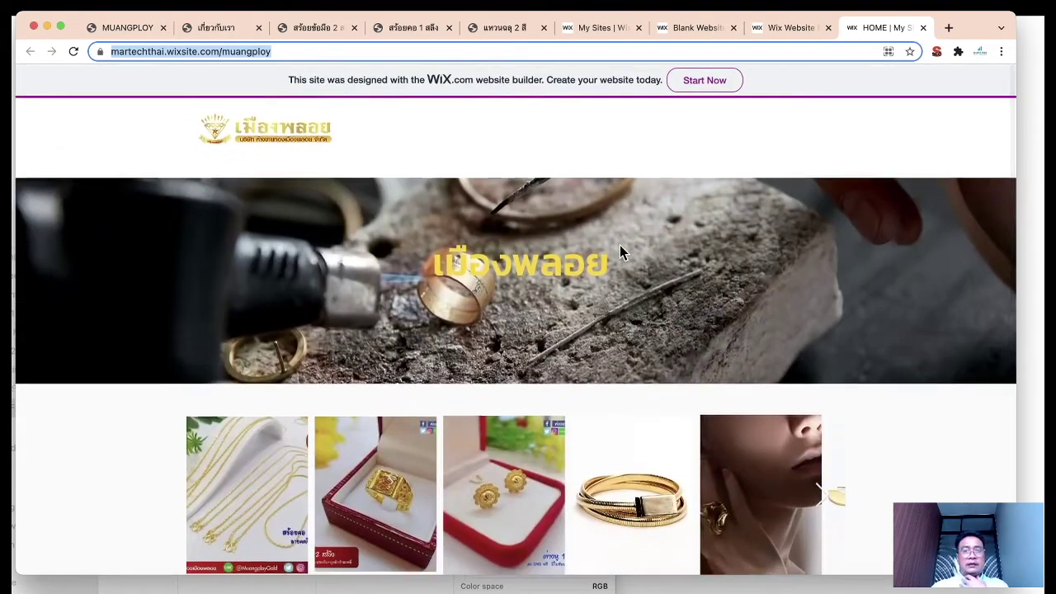
scroll(401, 176, "up", 2)
scroll(371, 173, "down", 1)
scroll(334, 170, "down", 2)
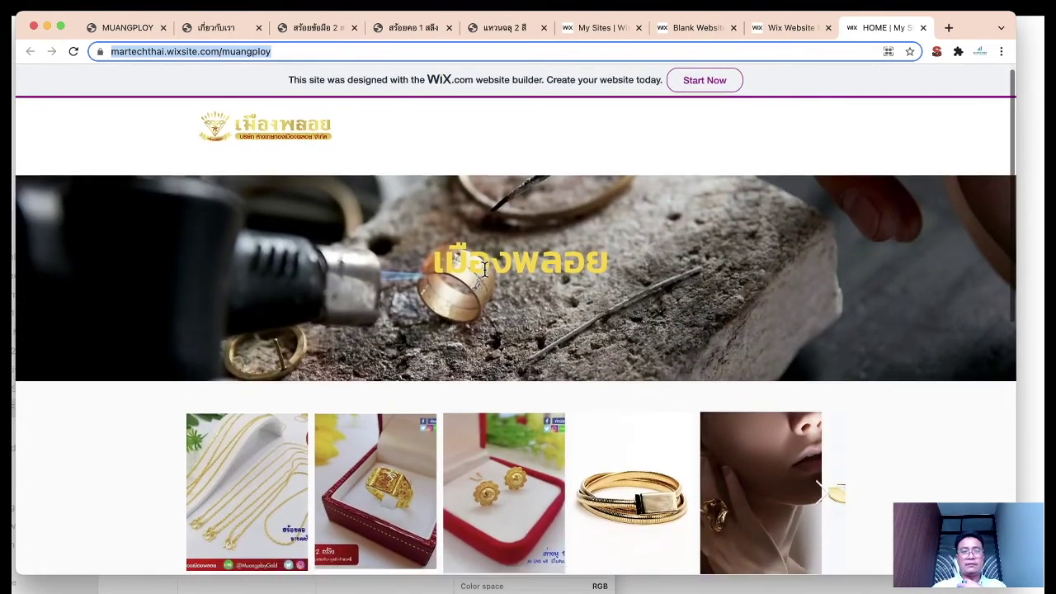
scroll(578, 313, "down", 3)
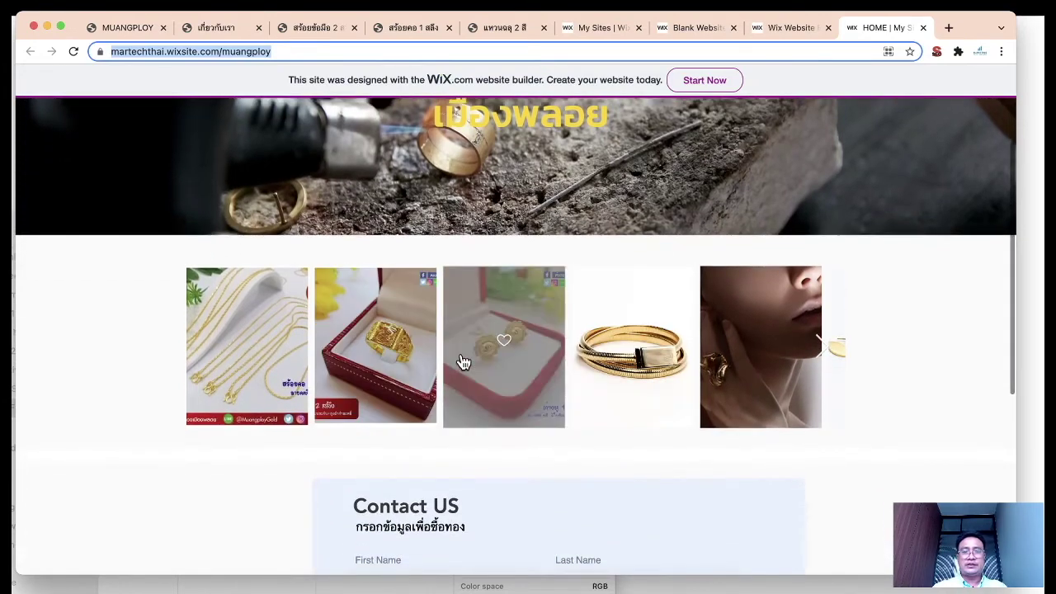
scroll(501, 385, "down", 6)
scroll(528, 400, "down", 1)
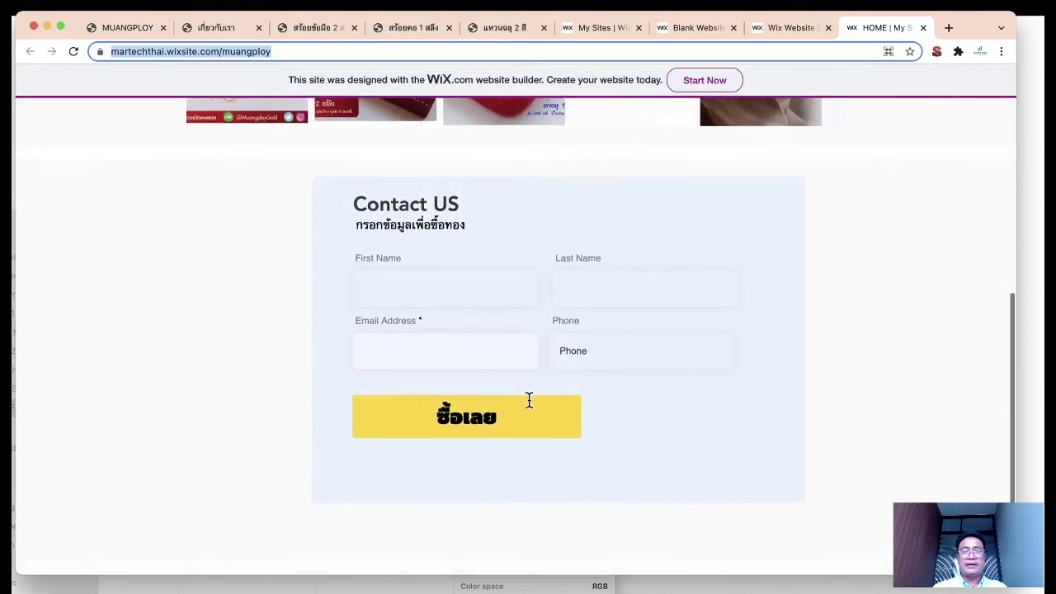
scroll(528, 401, "up", 9)
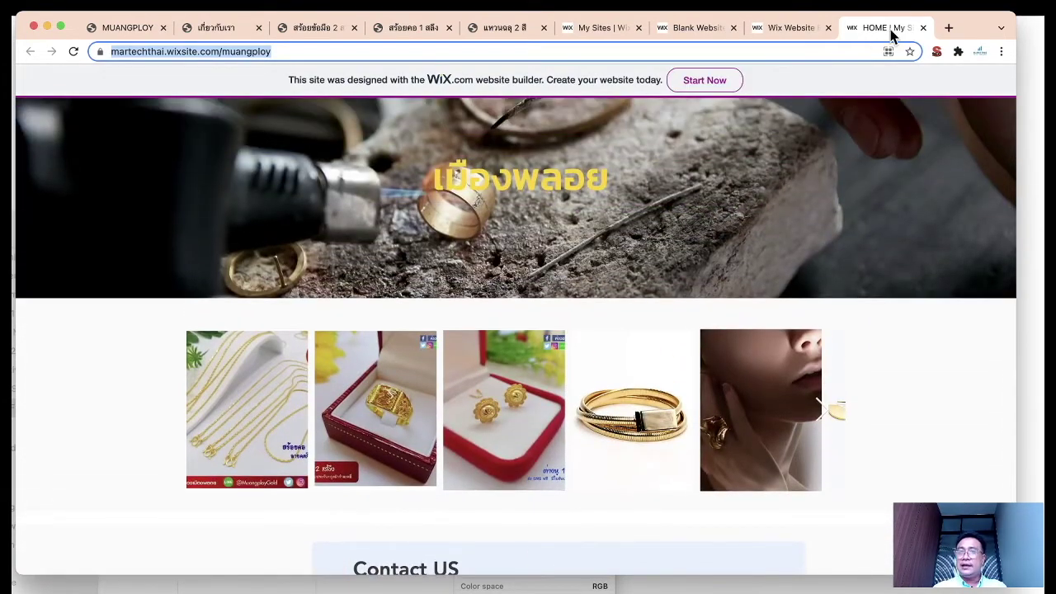
middle_click(891, 29)
Step: Dismiss the Congratulations and mobile-editing dialogs, then open the Contact US form's settings
left_click(693, 442)
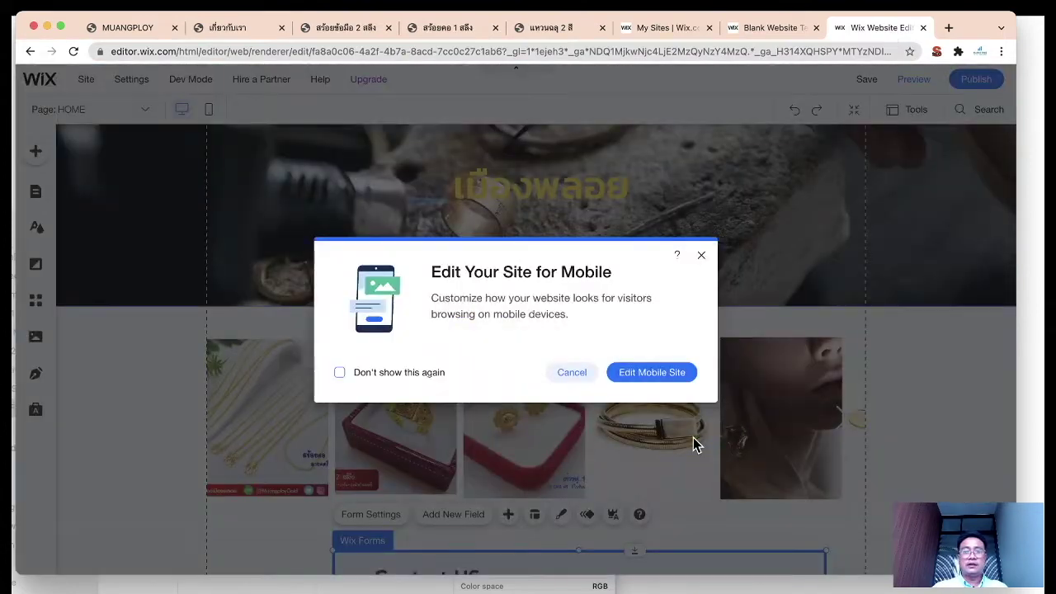
left_click(700, 256)
scroll(850, 338, "down", 5)
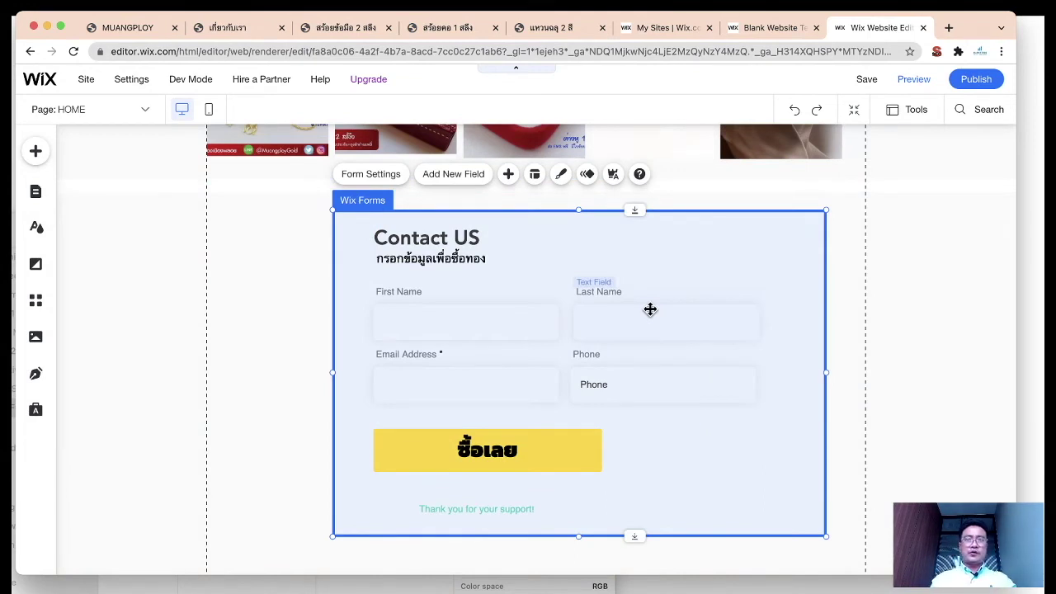
left_click(386, 178)
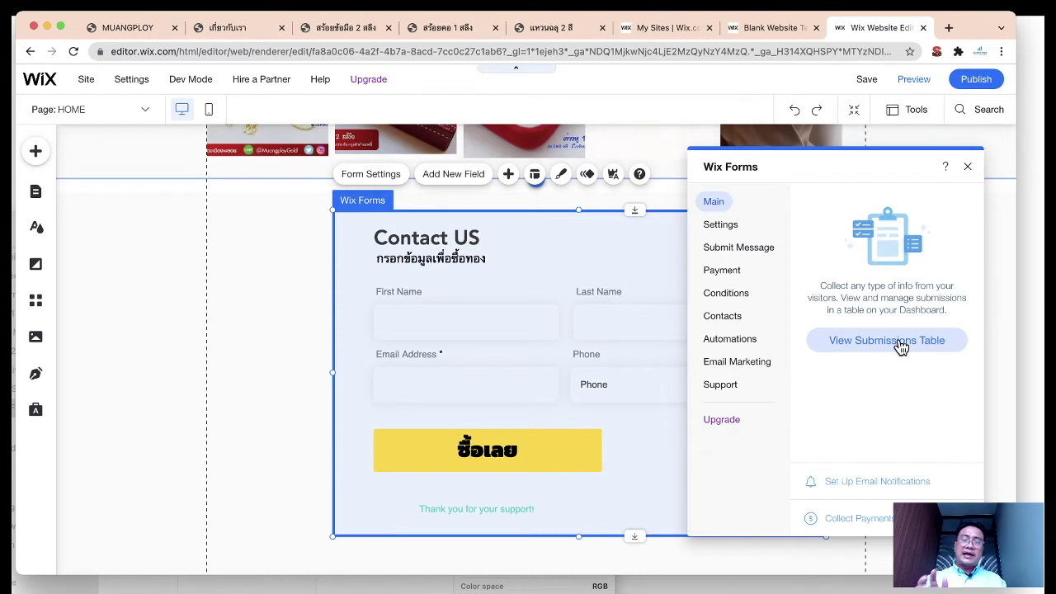
Step: Rename the form from Donation to 'buy gold' and open Email Notifications
left_click(722, 231)
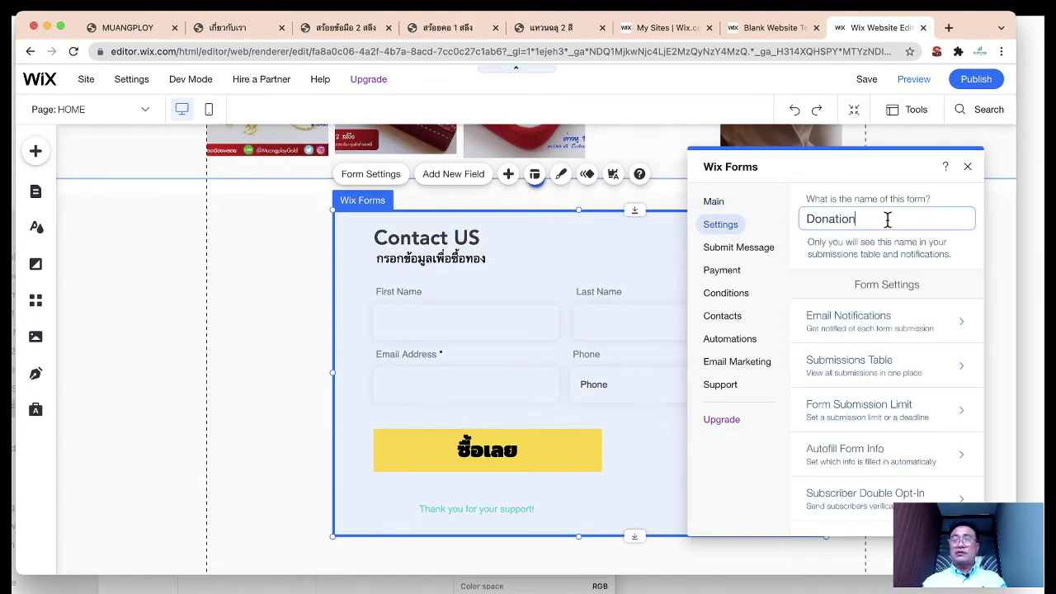
key("super+a")
type("buy gole")
key("BackSpace")
type("d")
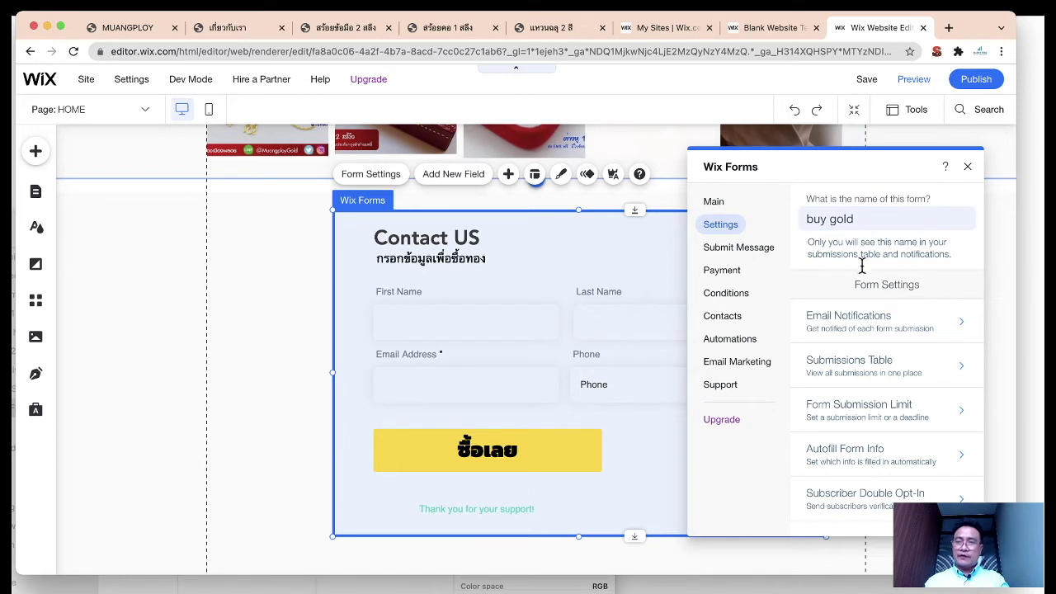
left_click(860, 240)
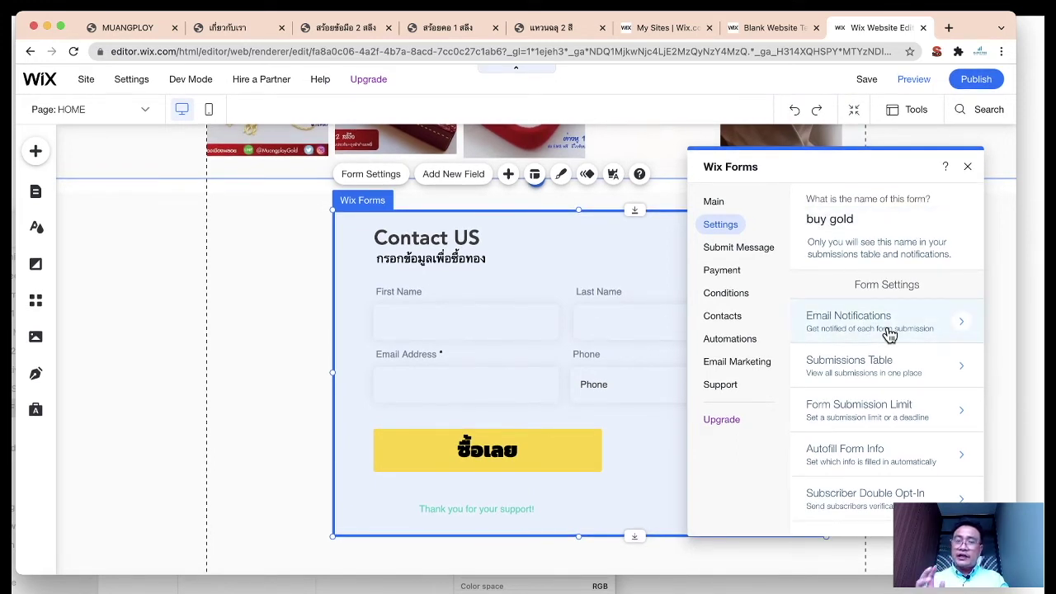
left_click(907, 333)
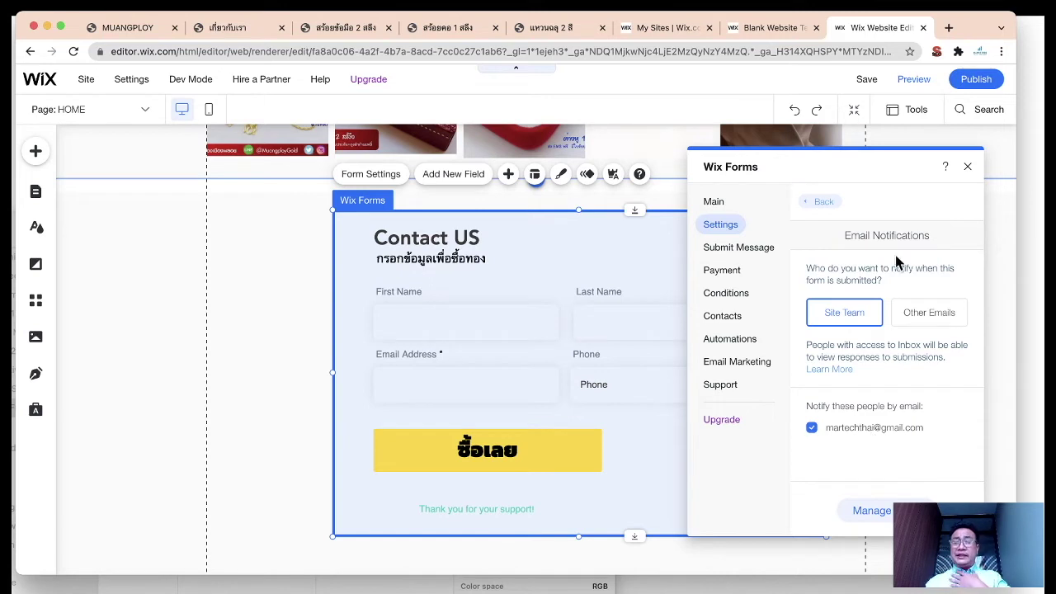
Step: Send form notifications to a new email address; leave the submission limit unlimited
left_click(938, 320)
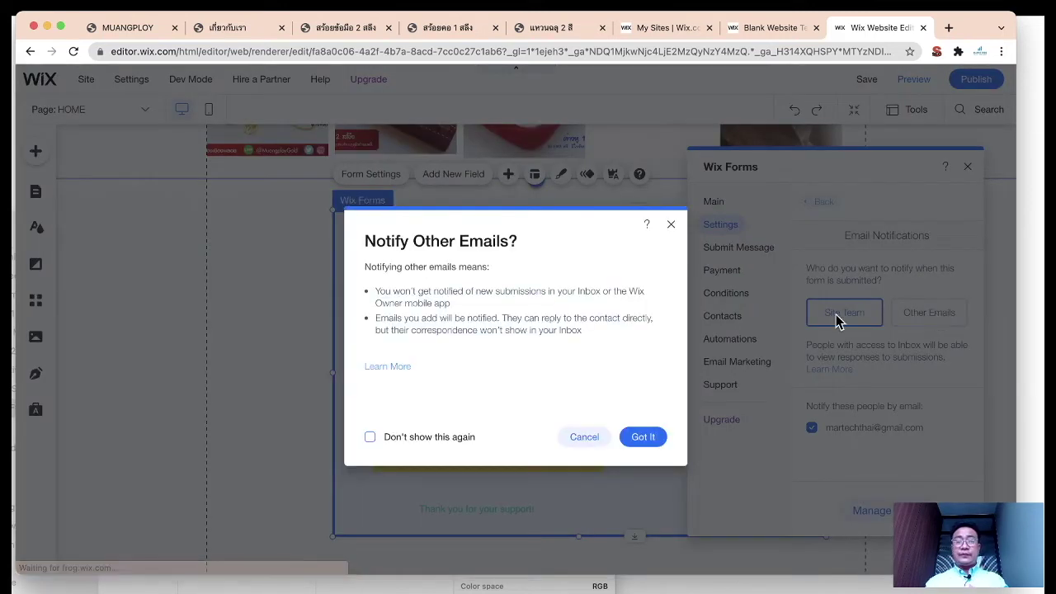
left_click(373, 438)
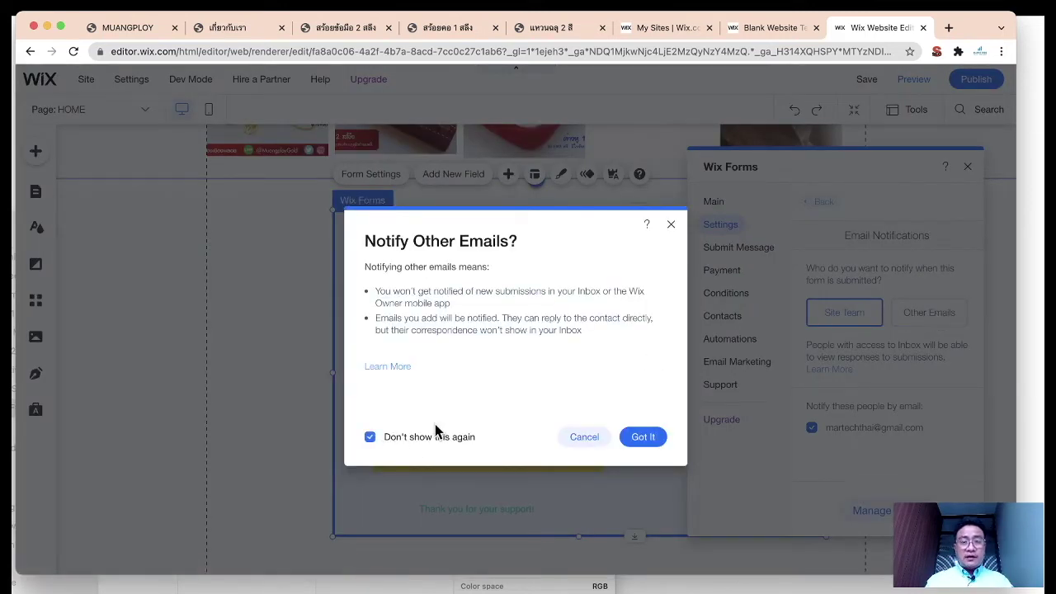
left_click(644, 438)
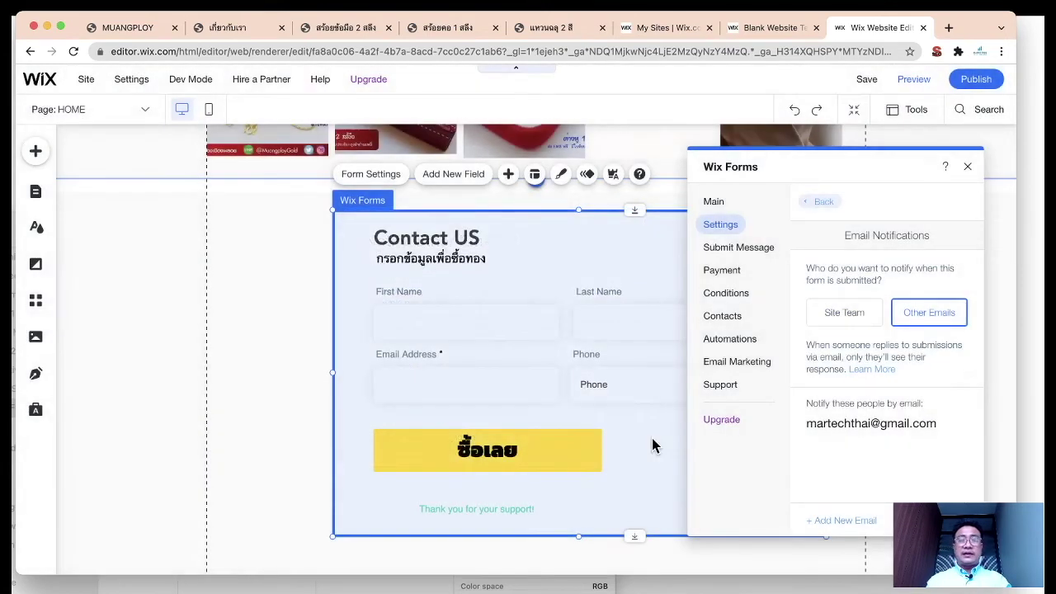
left_click(860, 417)
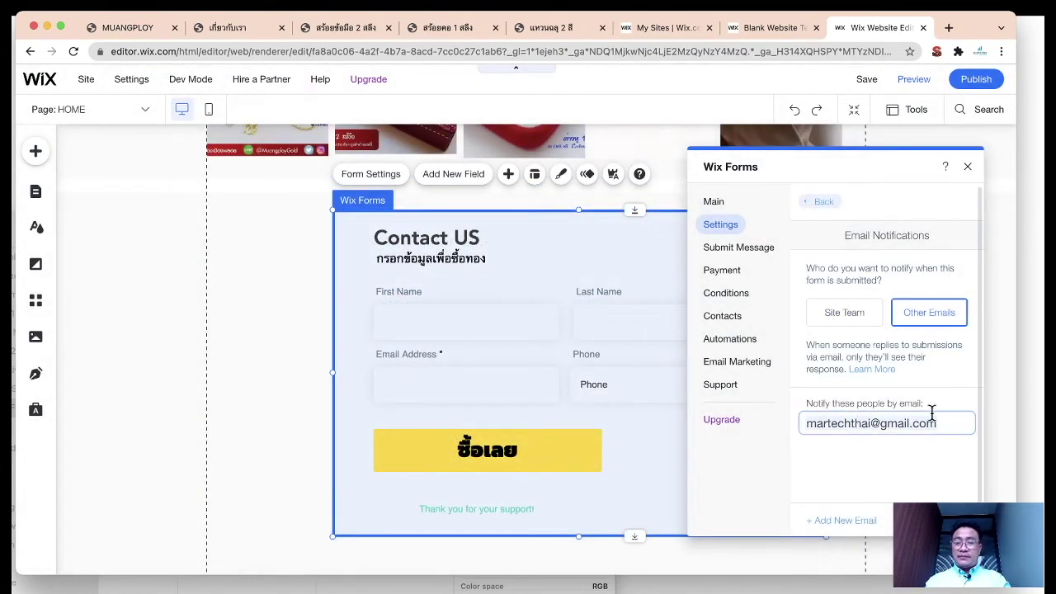
key("super+a")
key("BackSpace")
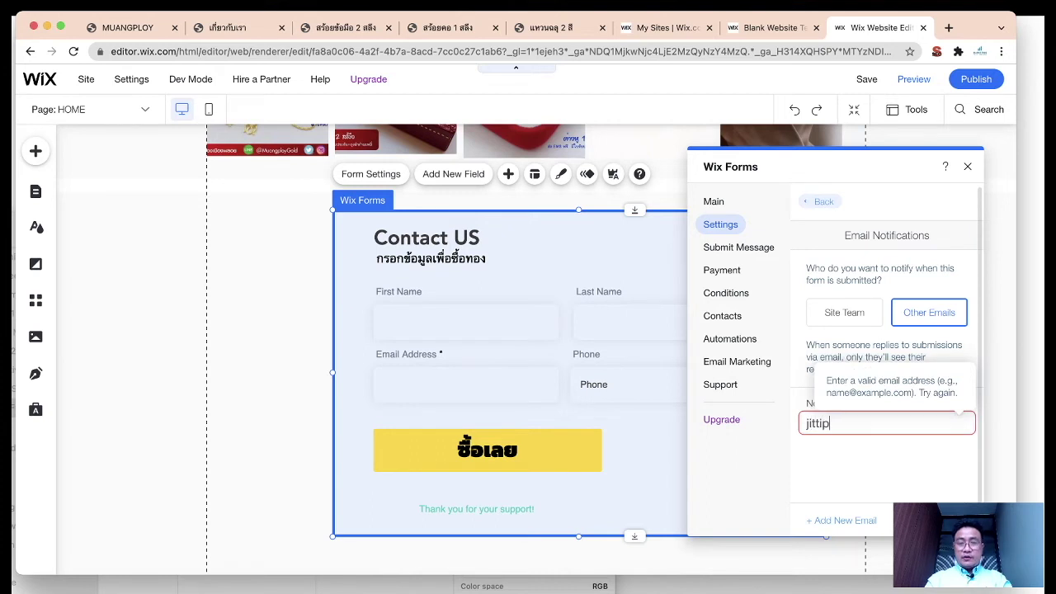
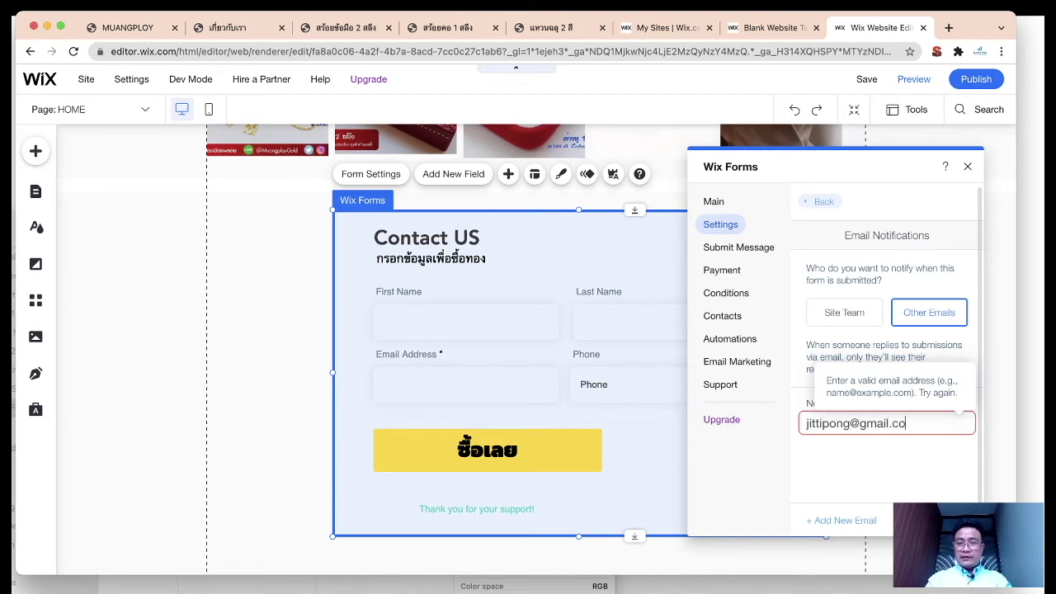
left_click(931, 465)
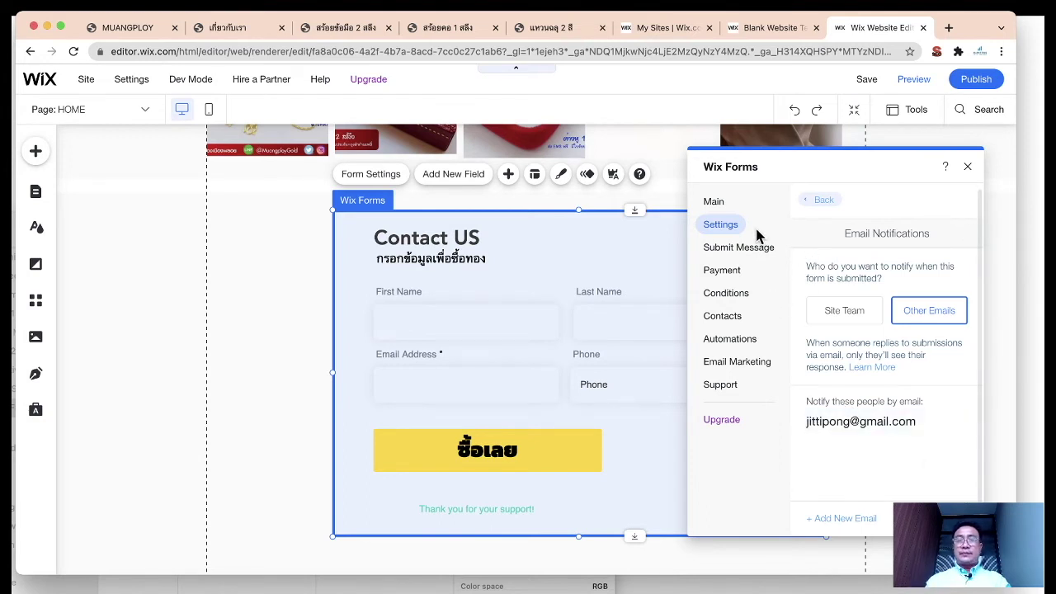
left_click(812, 206)
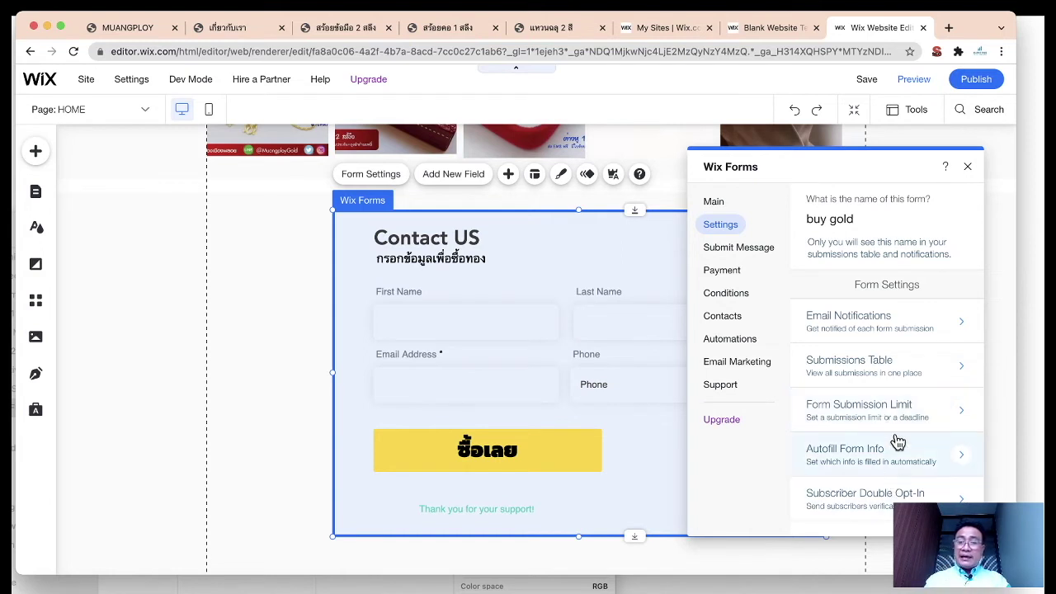
left_click(891, 409)
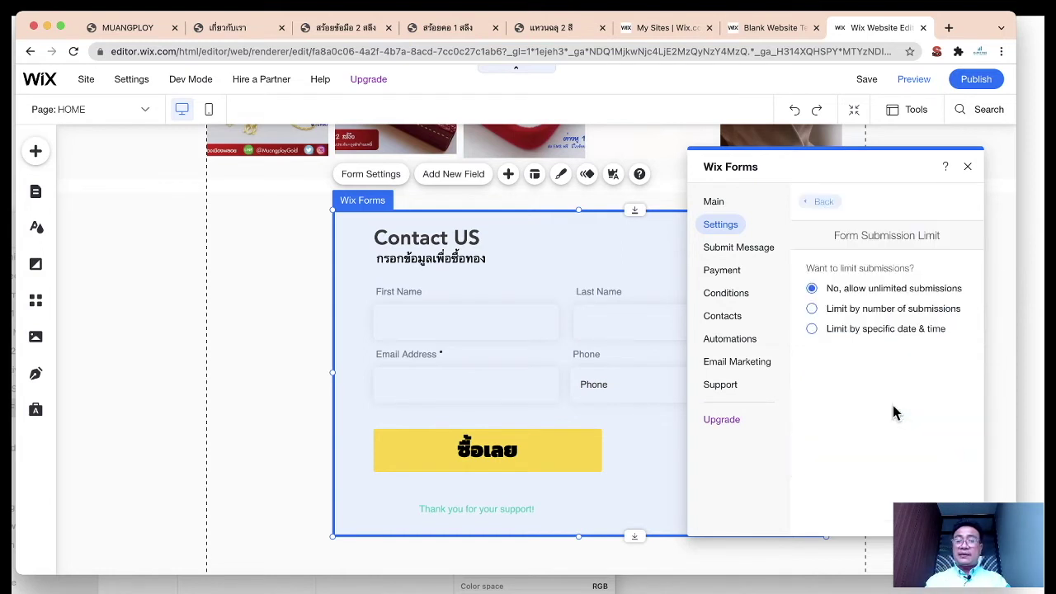
left_click(819, 205)
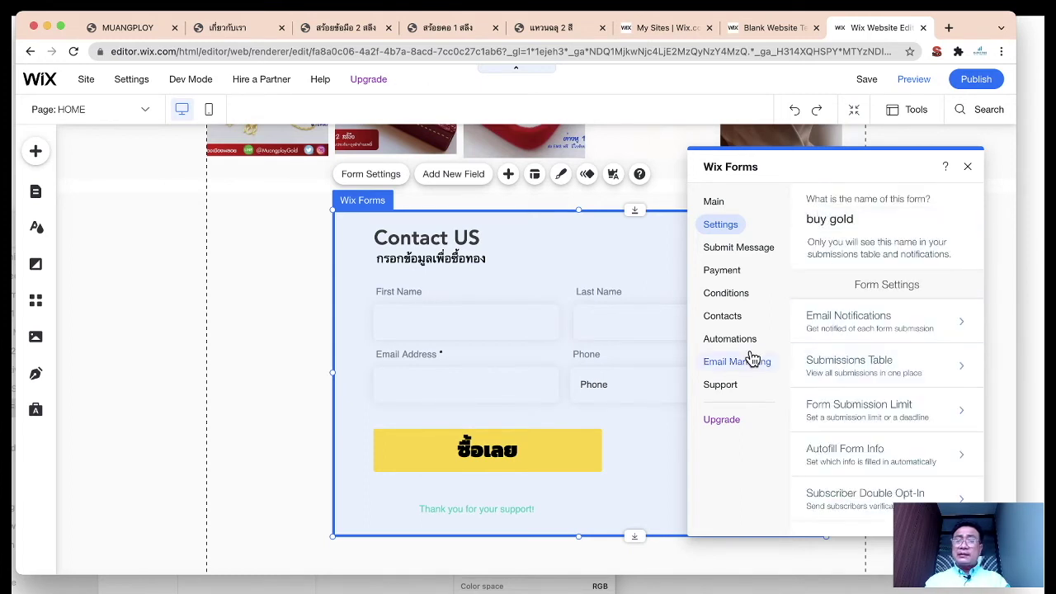
Step: Replace 'Thank you for your support!' with the Thai thank-you ขอบคุณที่สั่งซื้อทองกับเราเมืองพลอย as the form's submit message
left_click(749, 253)
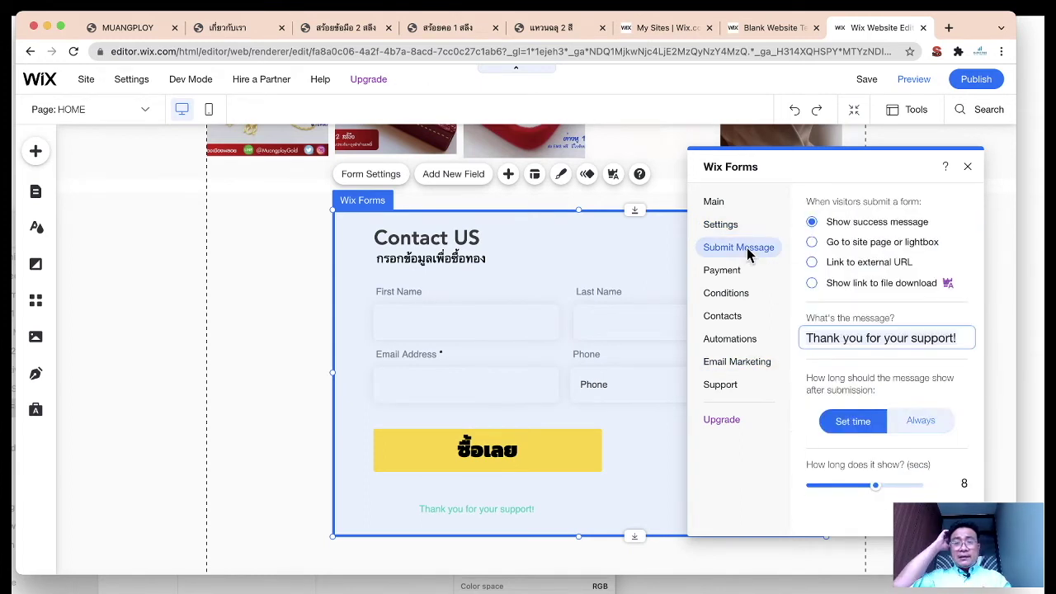
left_click(894, 193)
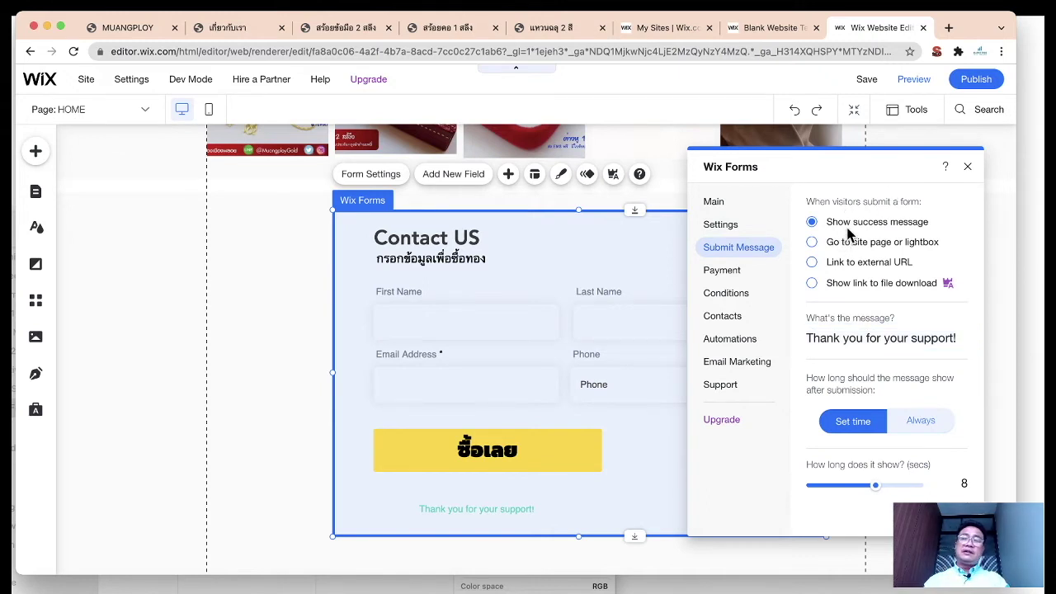
scroll(659, 378, "down", 2)
scroll(569, 427, "up", 1)
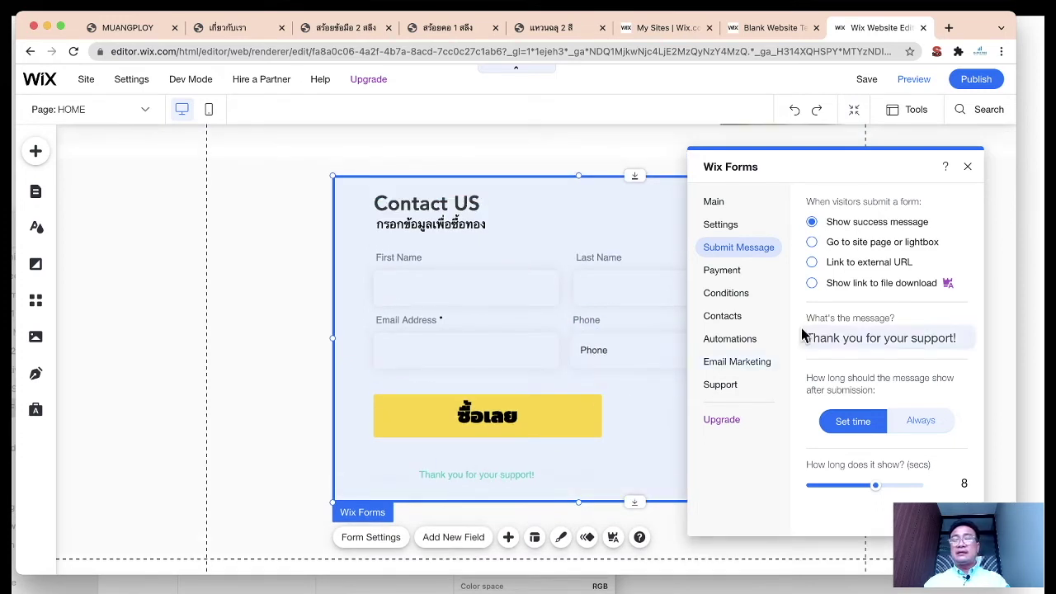
left_click(866, 339)
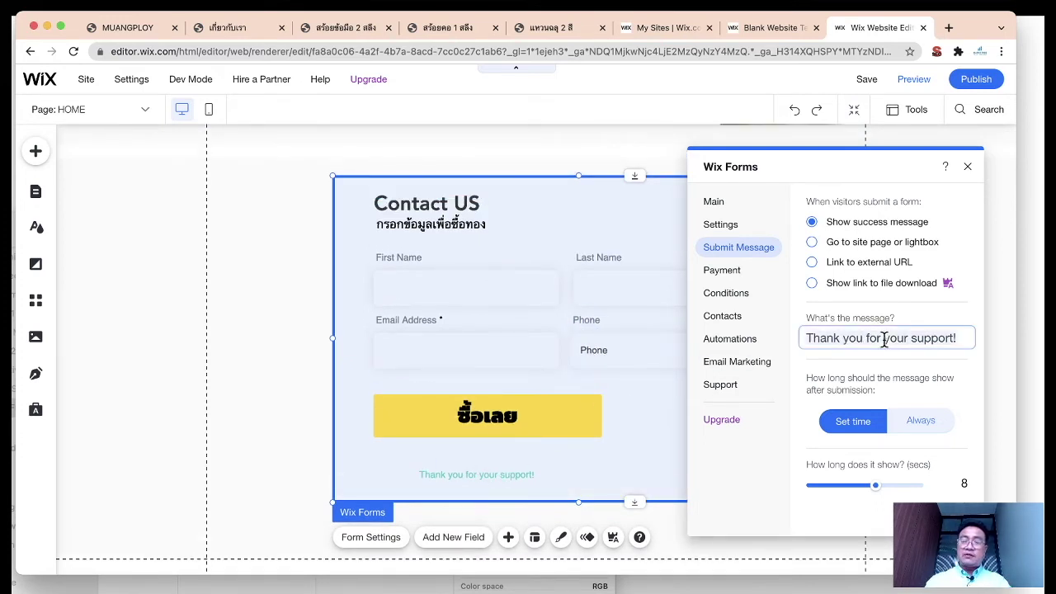
key("super+a")
type("ขอบ")
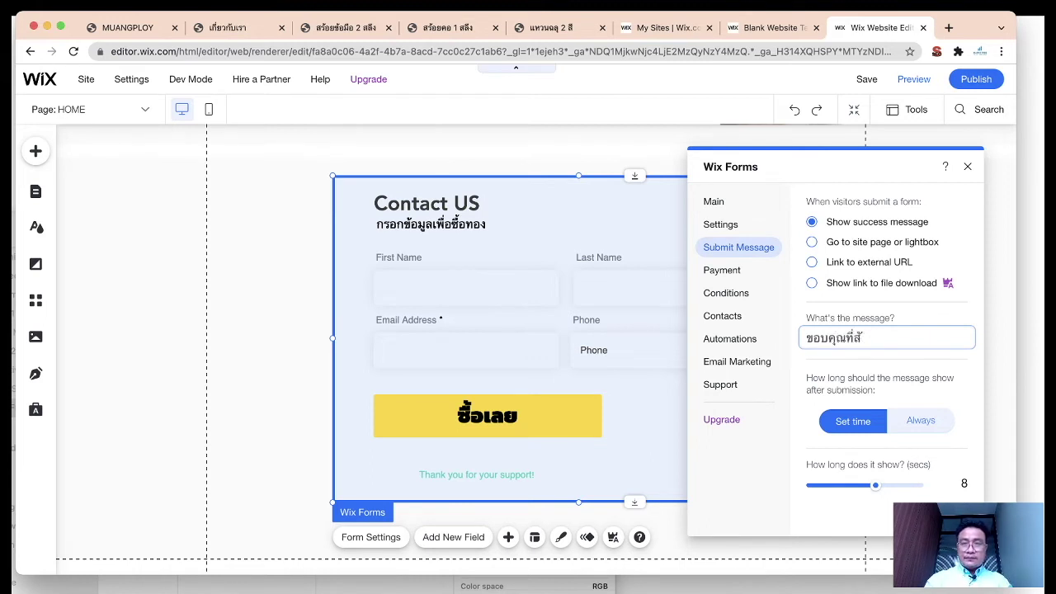
type("คุณที่สั่งซื้อทองกับเรา")
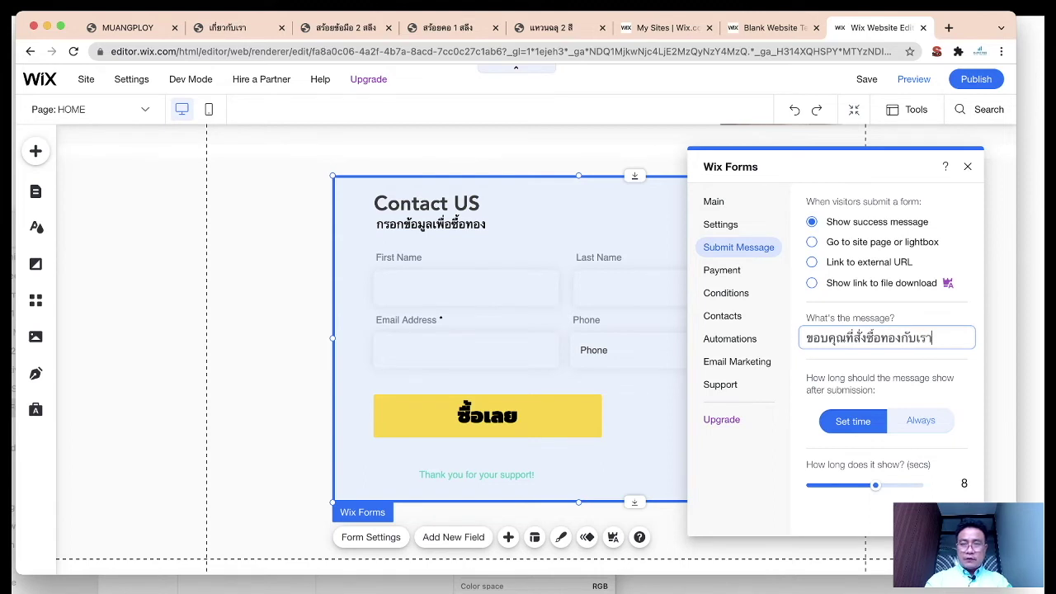
type("เมืองพลอย")
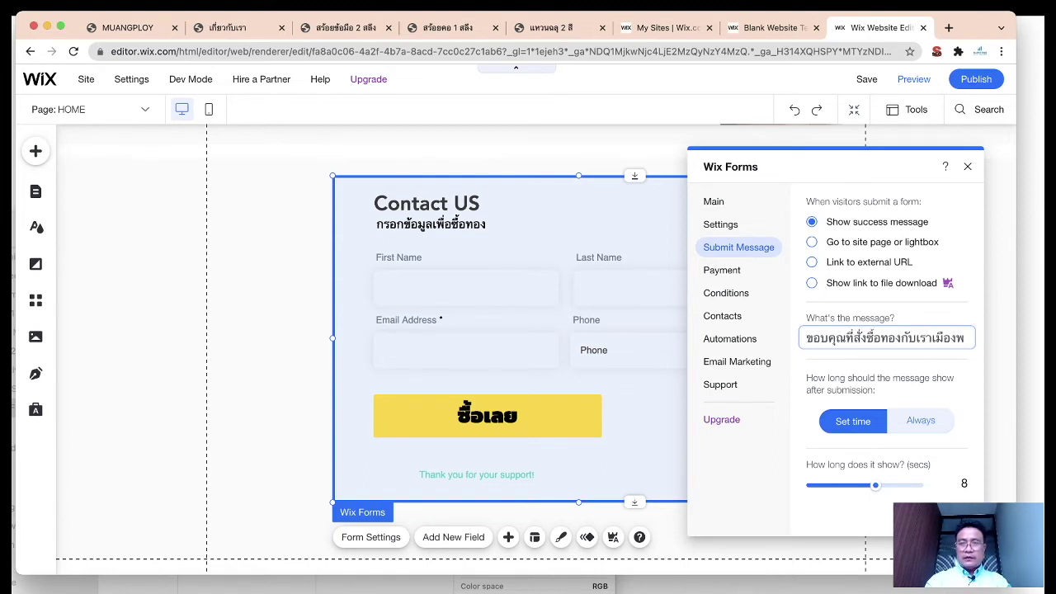
key("Return")
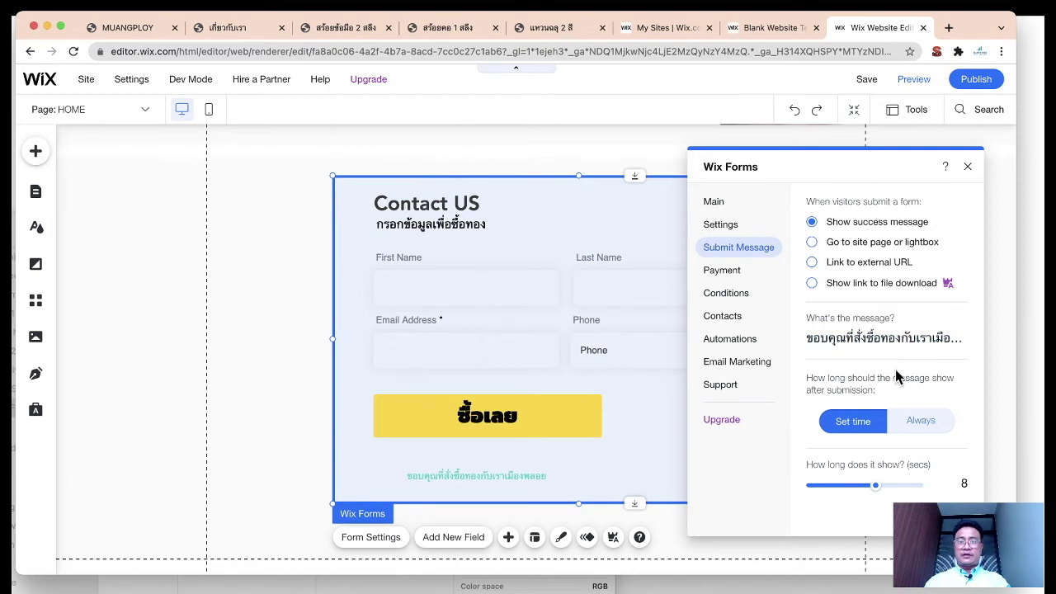
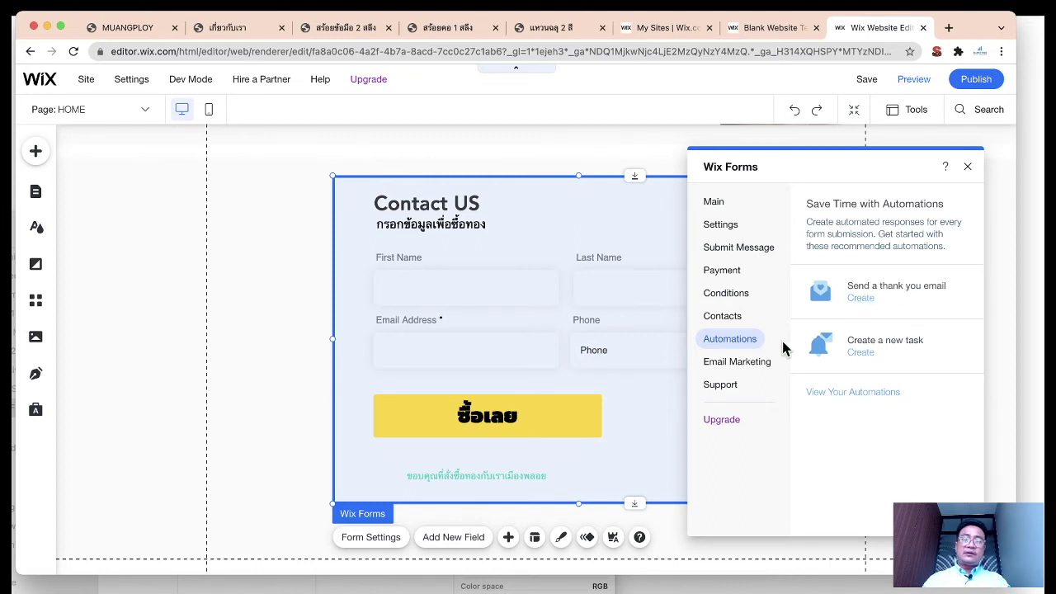
Step: Create a 'Send a thank you email' automation from the Wix Forms Automations tab
left_click(860, 298)
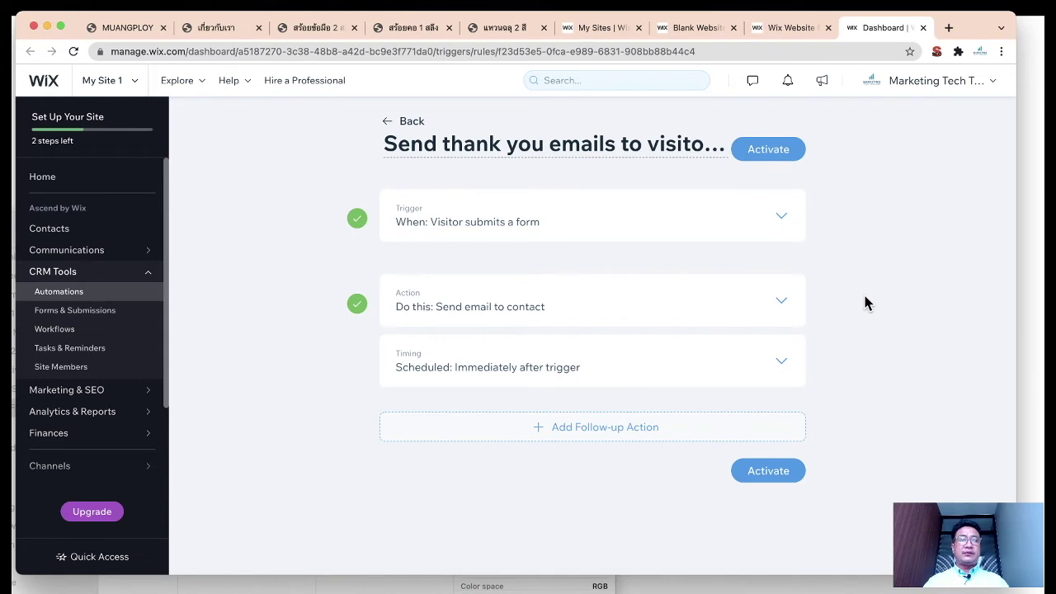
Step: Limit the automation trigger to a specific form, 'buy gold', and apply it
left_click(609, 145)
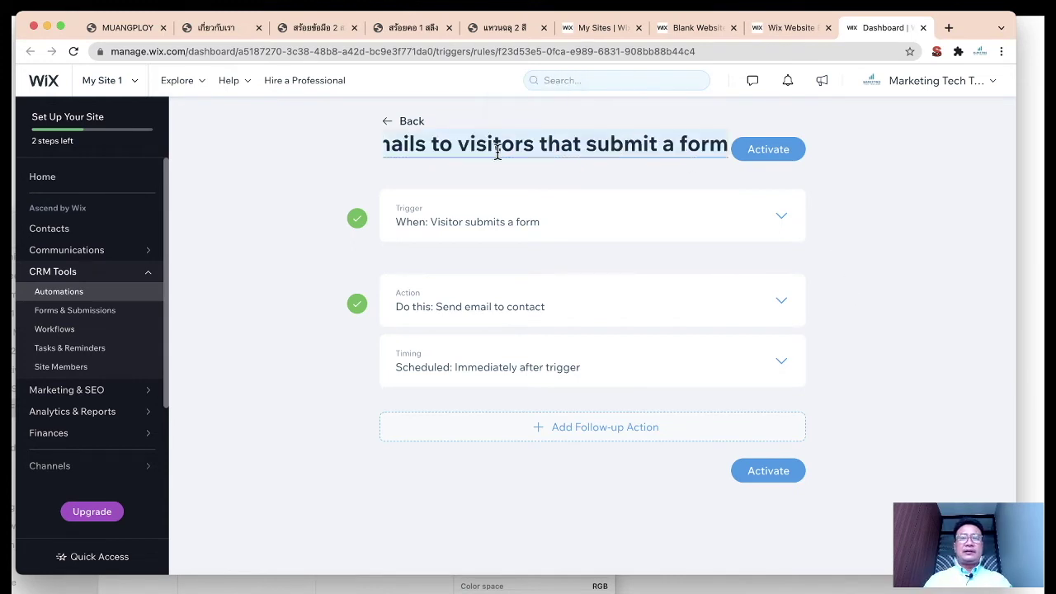
left_click(784, 227)
scroll(827, 285, "down", 1)
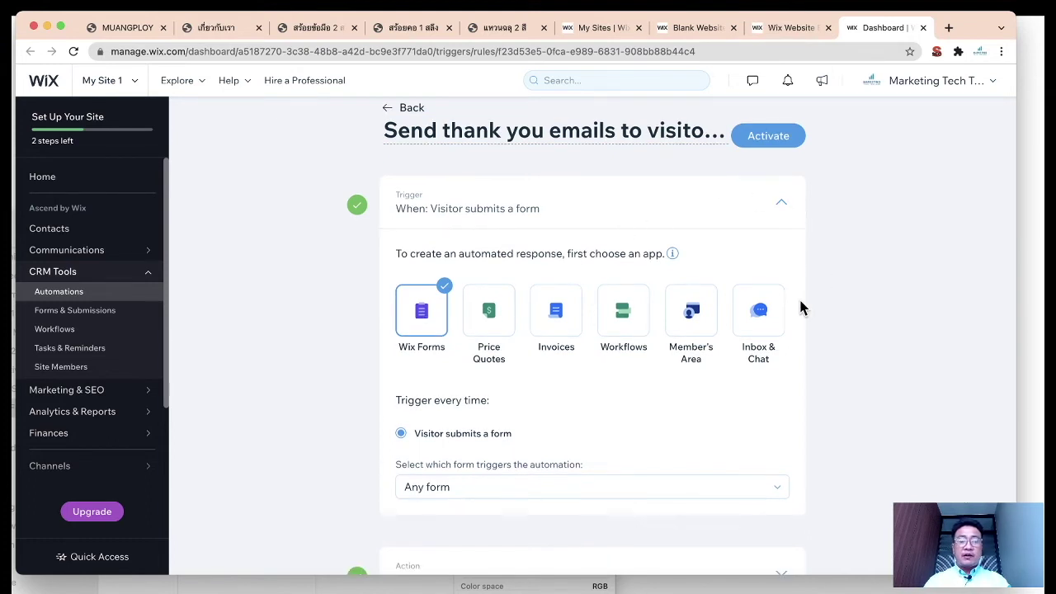
scroll(743, 396, "down", 3)
scroll(738, 388, "up", 2)
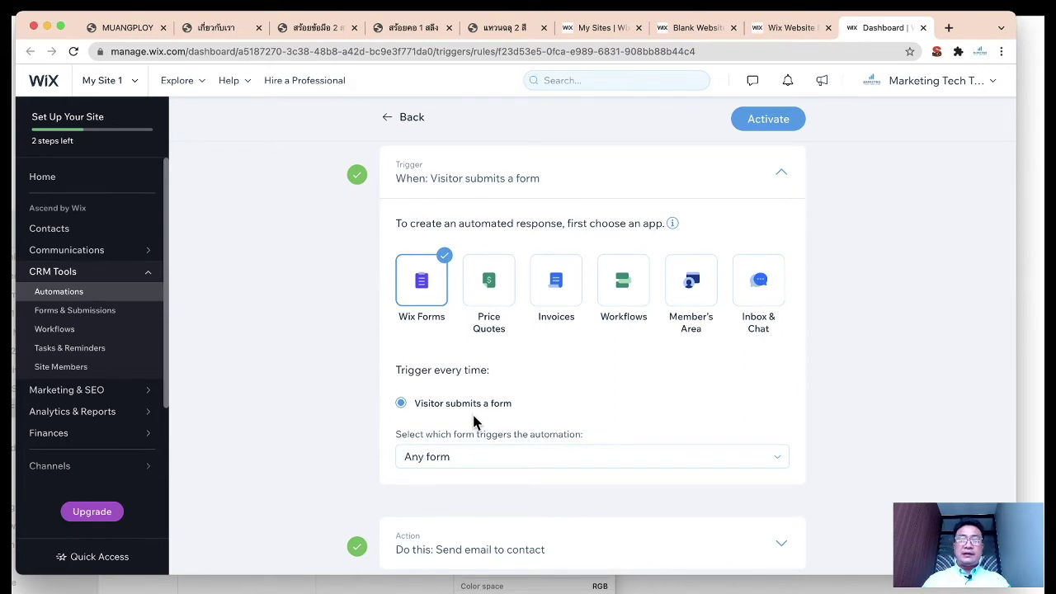
left_click(446, 465)
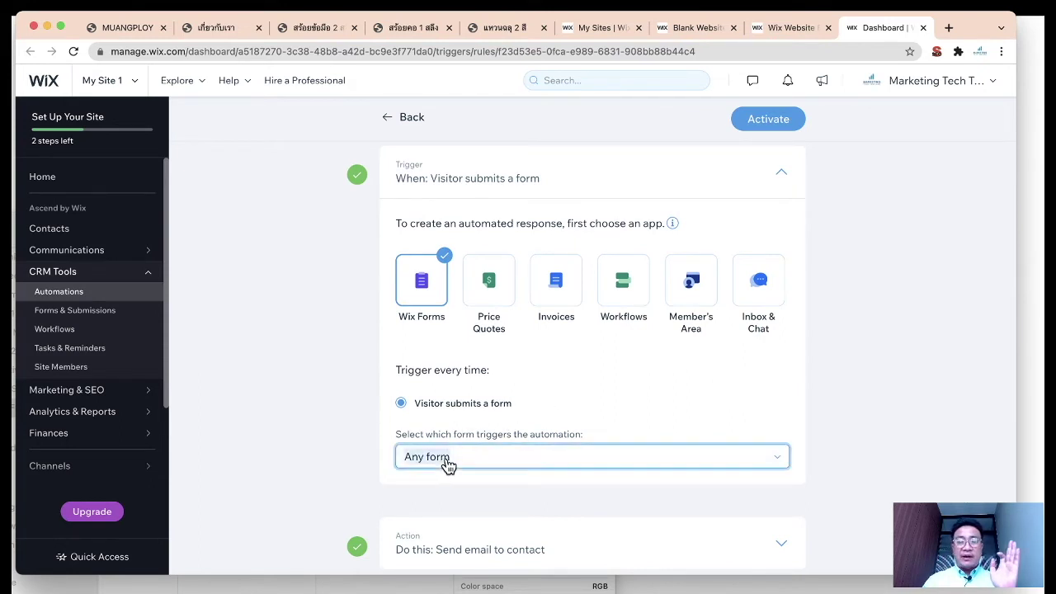
left_click(448, 505)
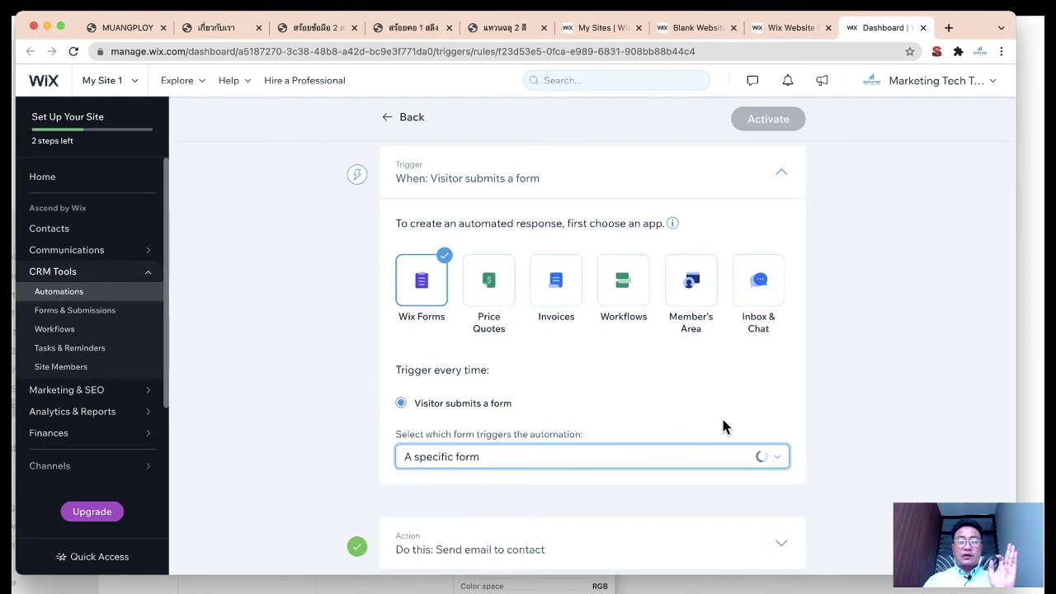
scroll(721, 419, "down", 2)
left_click(561, 447)
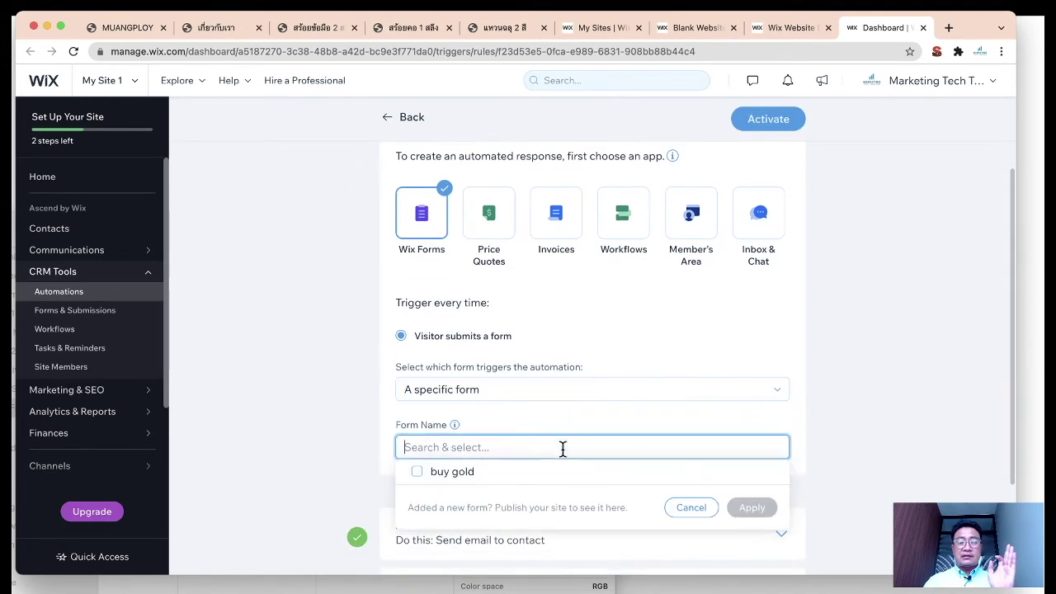
left_click(417, 471)
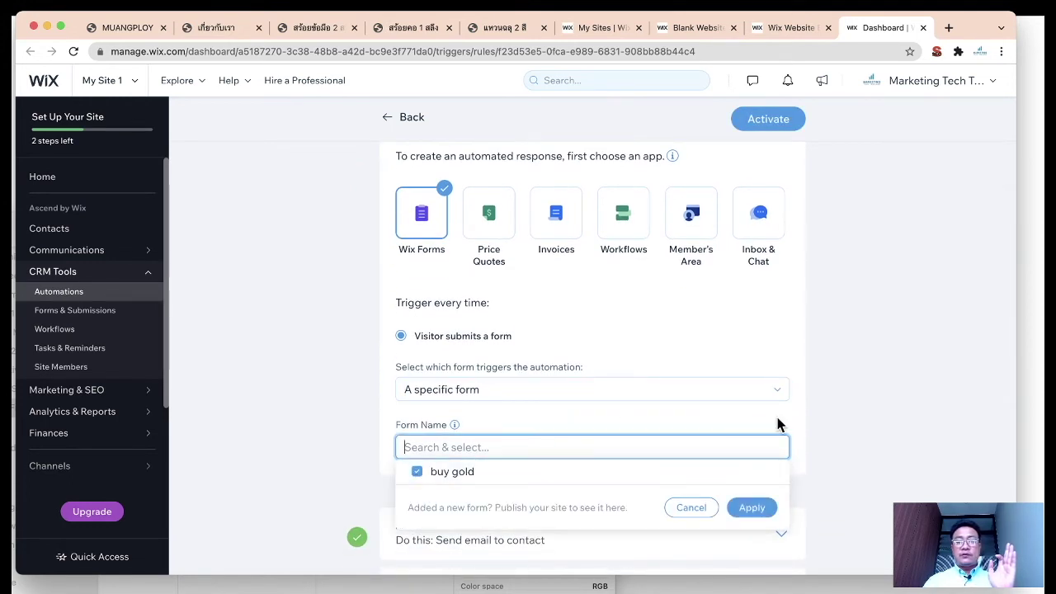
left_click(752, 508)
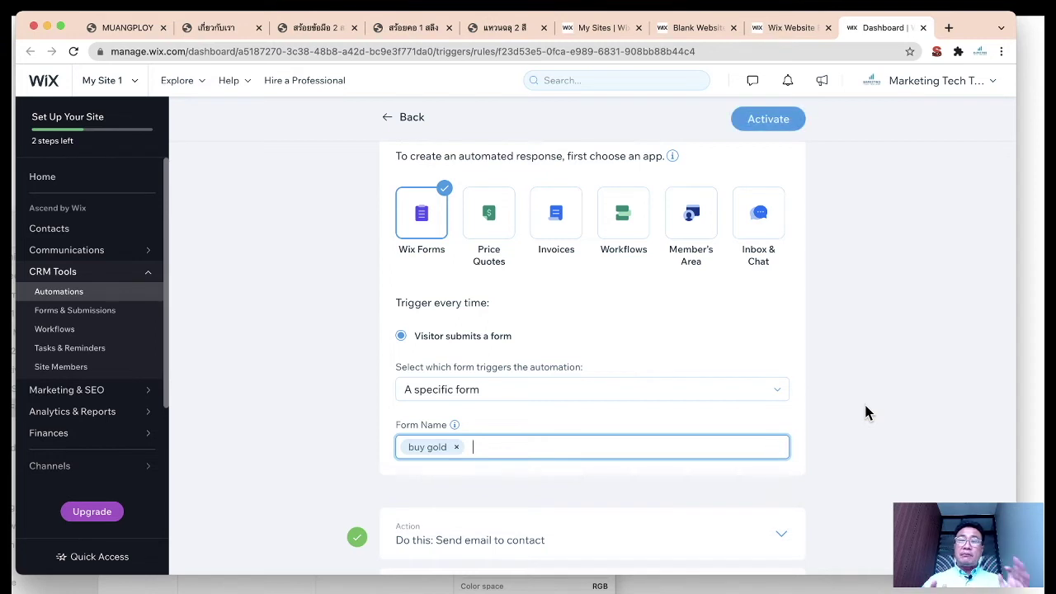
scroll(865, 407, "down", 4)
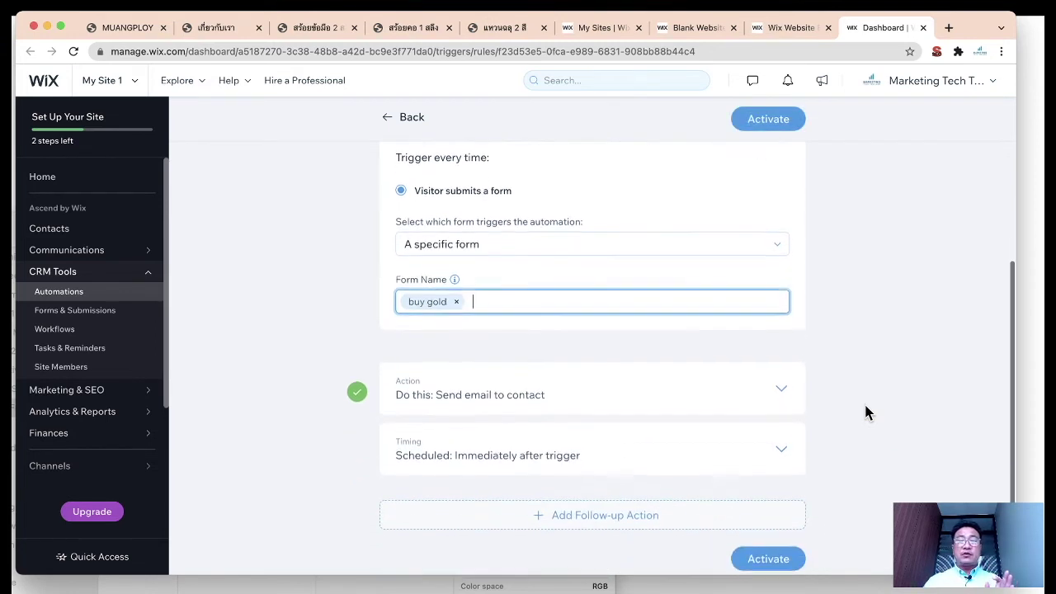
scroll(850, 404, "down", 1)
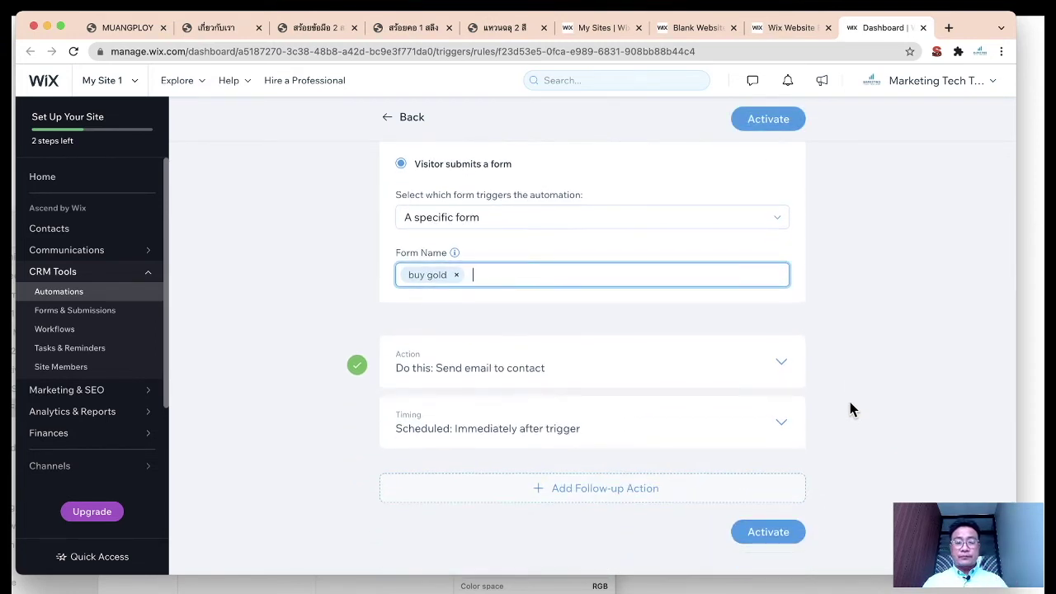
scroll(843, 436, "up", 7)
Step: Activate the automation and reopen it from My Automations with its title unchanged
left_click(773, 147)
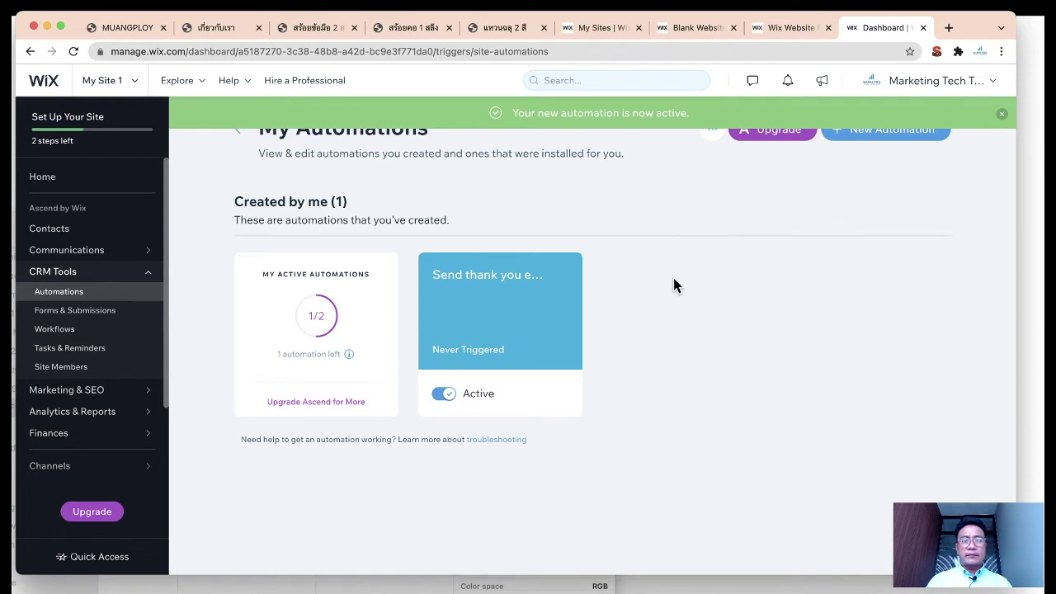
right_click(610, 326)
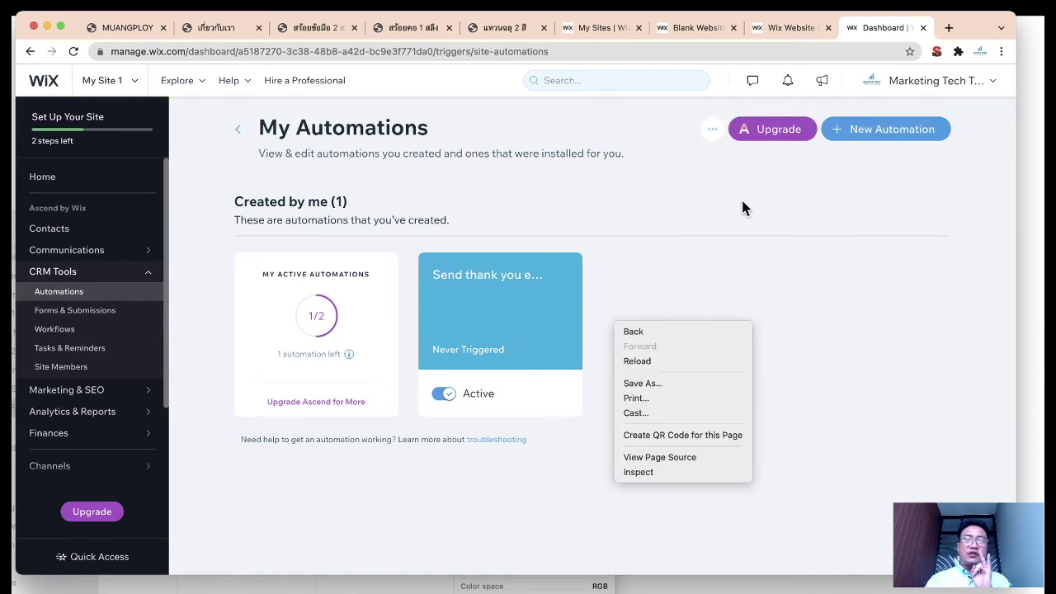
left_click(677, 254)
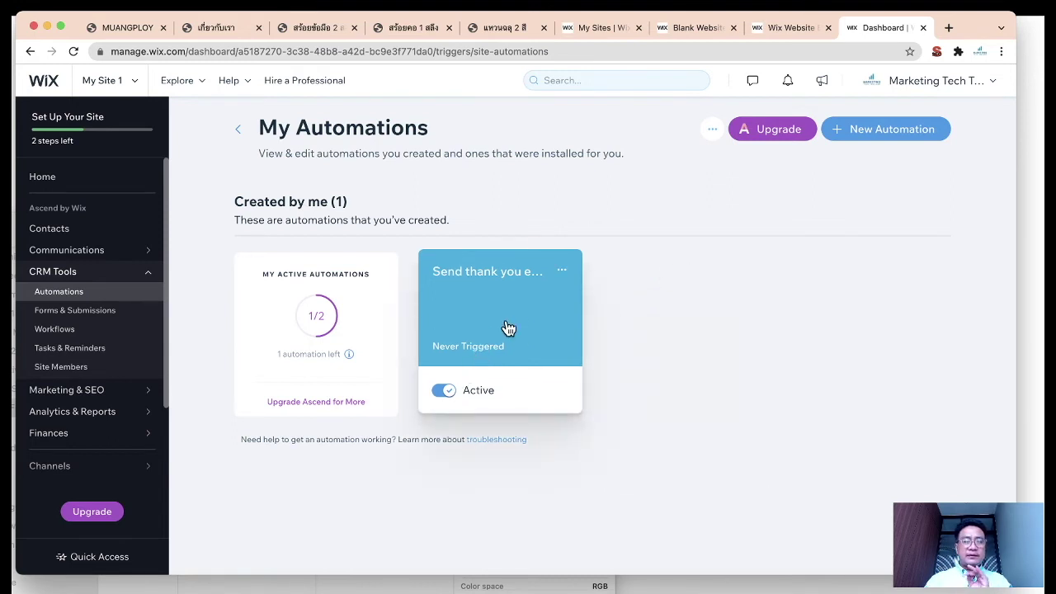
left_click(516, 322)
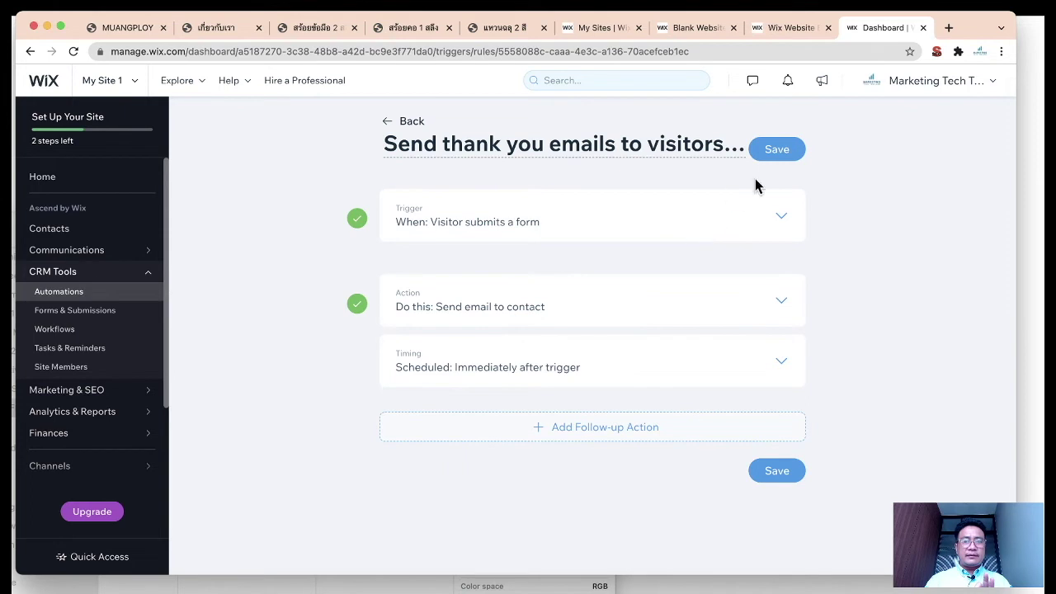
left_click(682, 146)
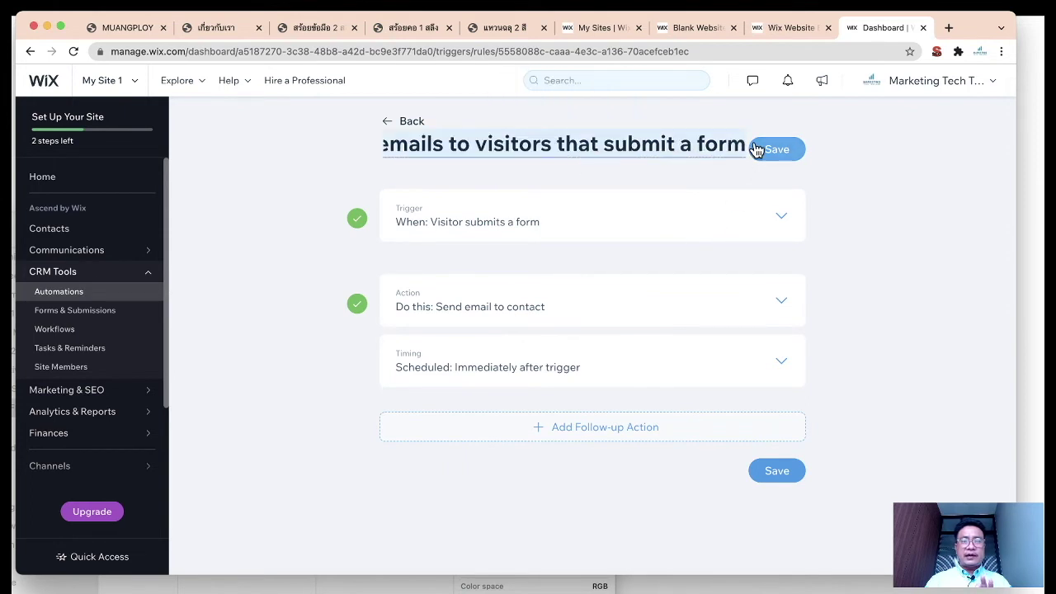
left_click(850, 241)
Step: Review the send-email action and buy gold trigger, scrolling down to the sender details
left_click(781, 304)
left_click(781, 303)
left_click(781, 304)
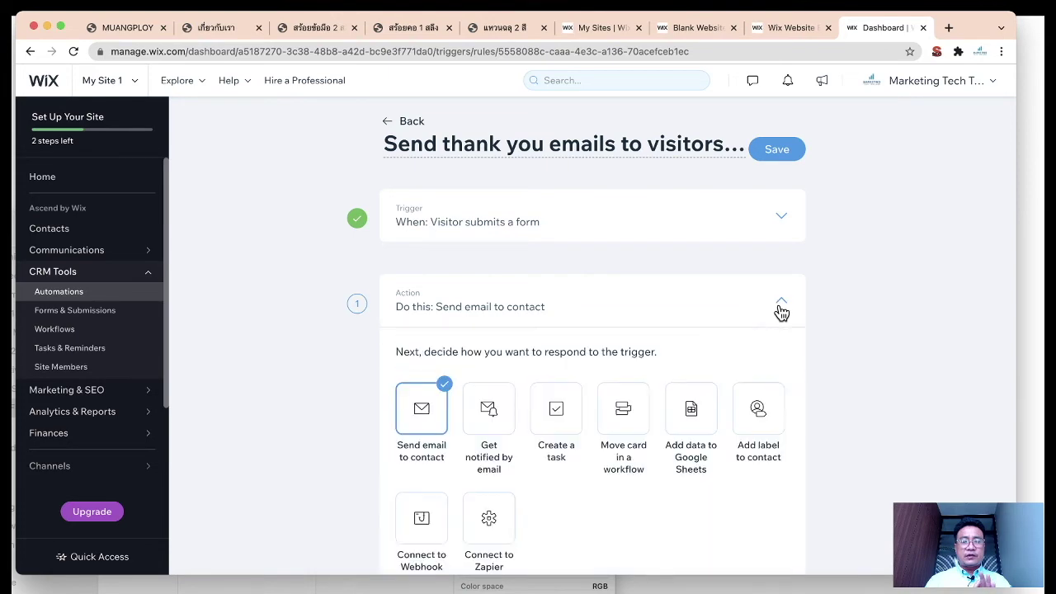
scroll(733, 396, "down", 5)
scroll(752, 414, "down", 1)
scroll(751, 415, "up", 6)
scroll(751, 415, "down", 1)
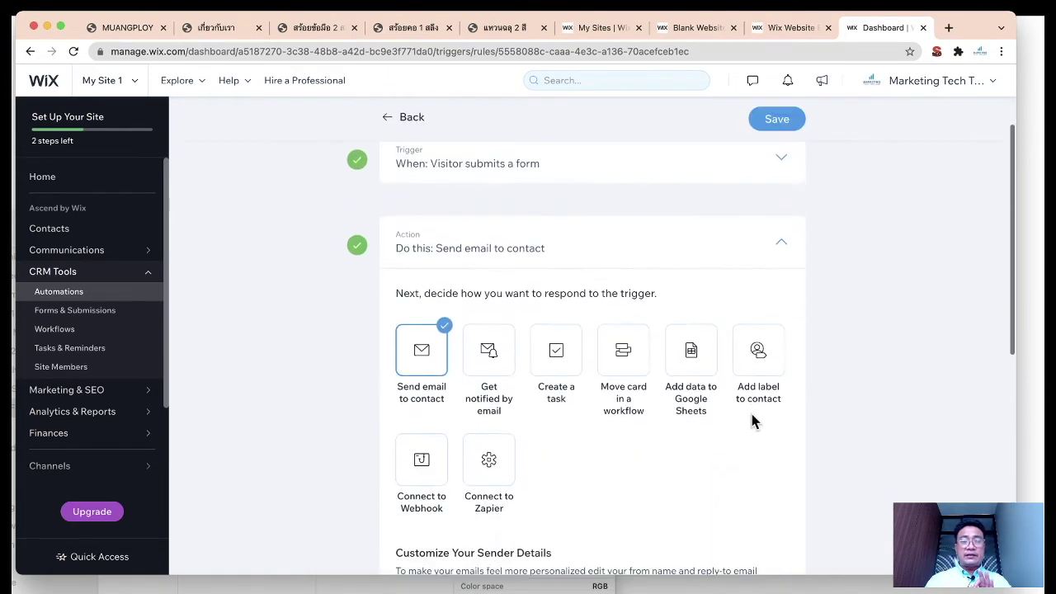
scroll(571, 272, "up", 1)
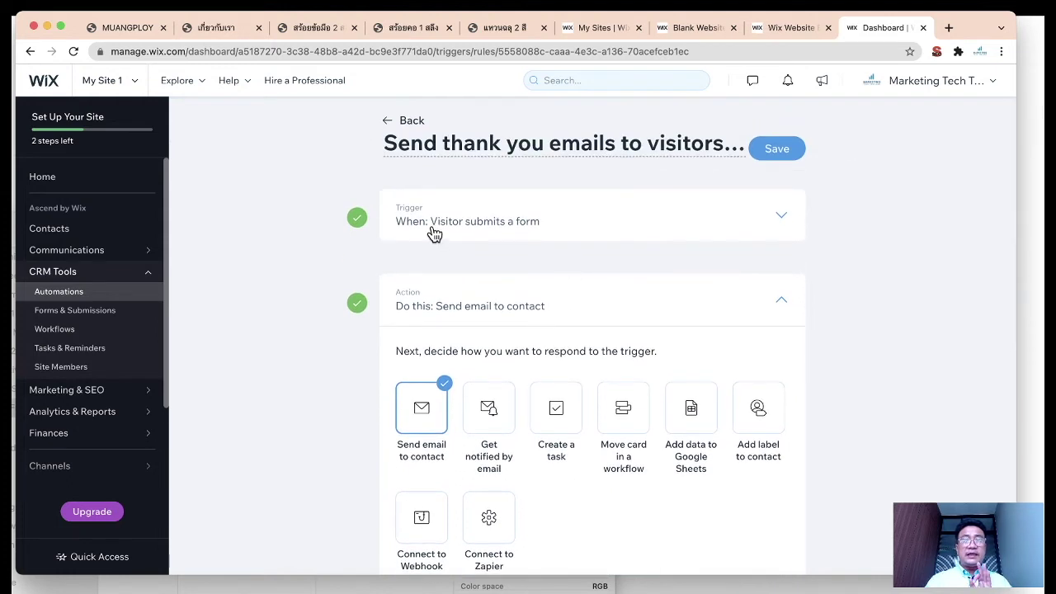
left_click(759, 217)
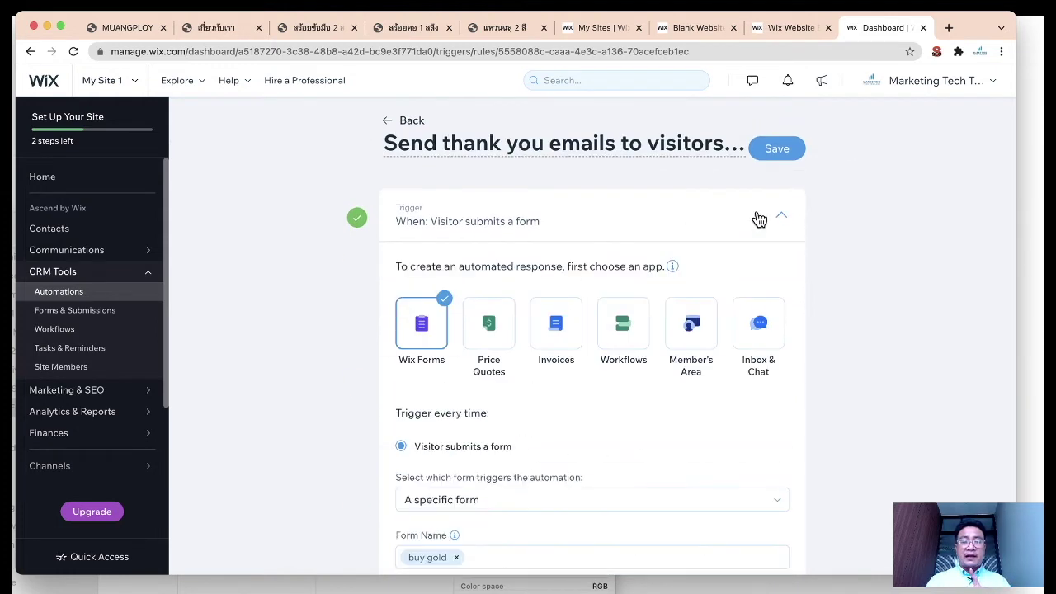
scroll(524, 469, "down", 2)
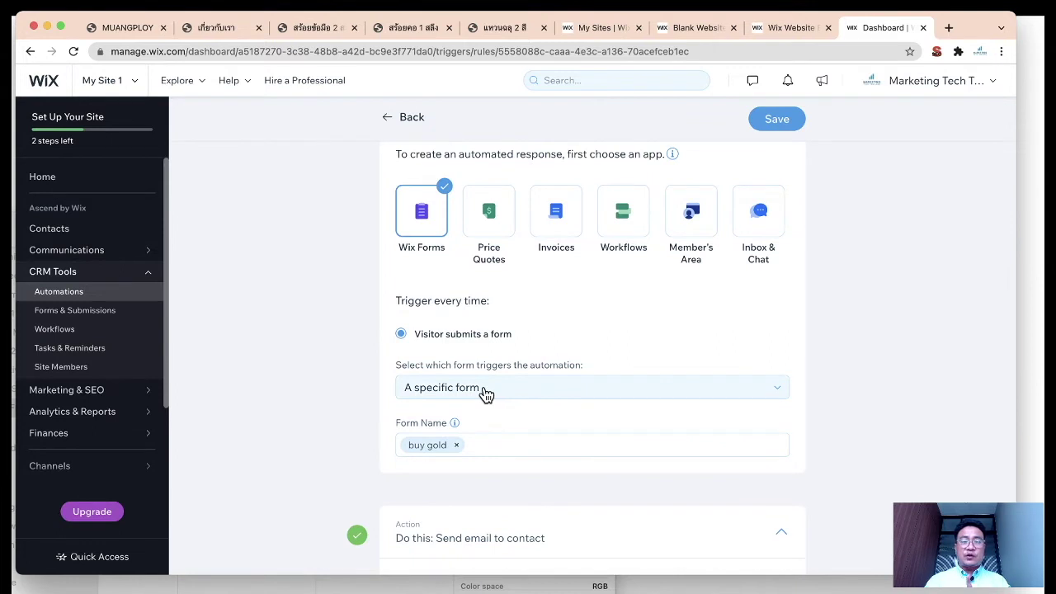
scroll(617, 355, "up", 3)
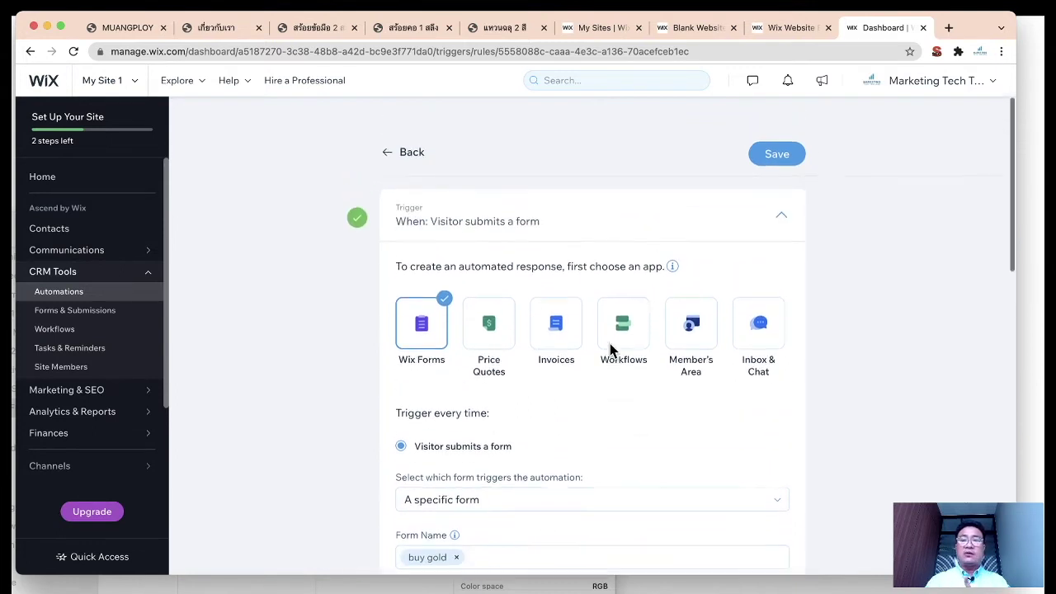
left_click(782, 218)
scroll(810, 278, "down", 2)
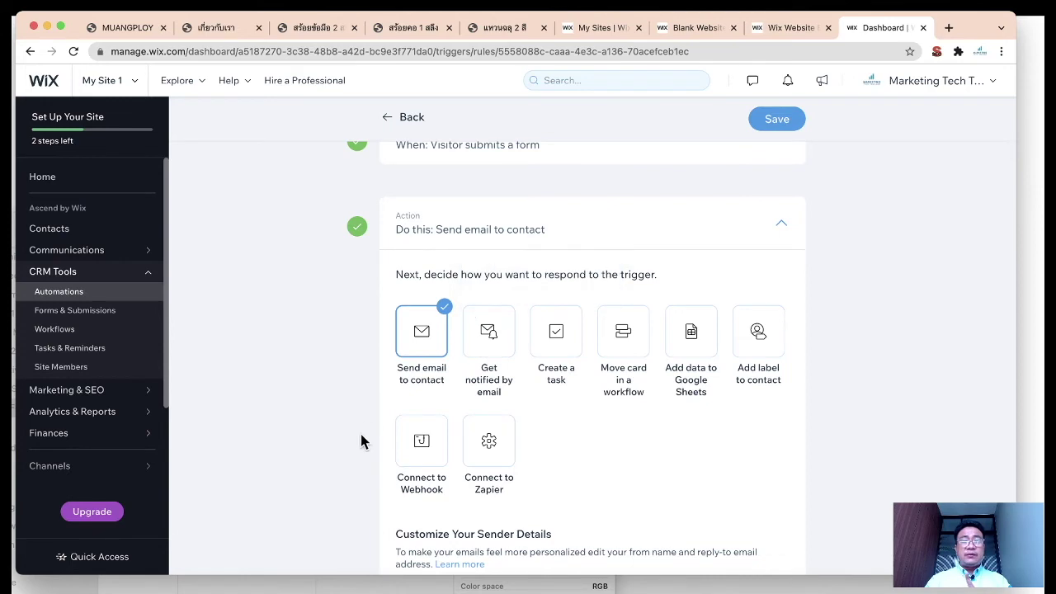
scroll(360, 441, "down", 3)
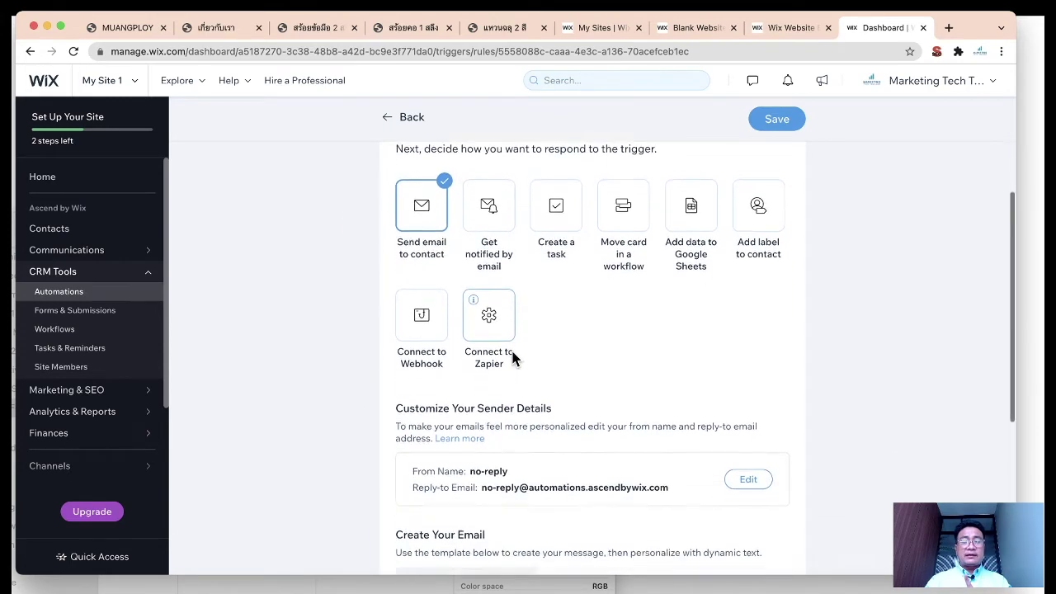
scroll(512, 356, "down", 3)
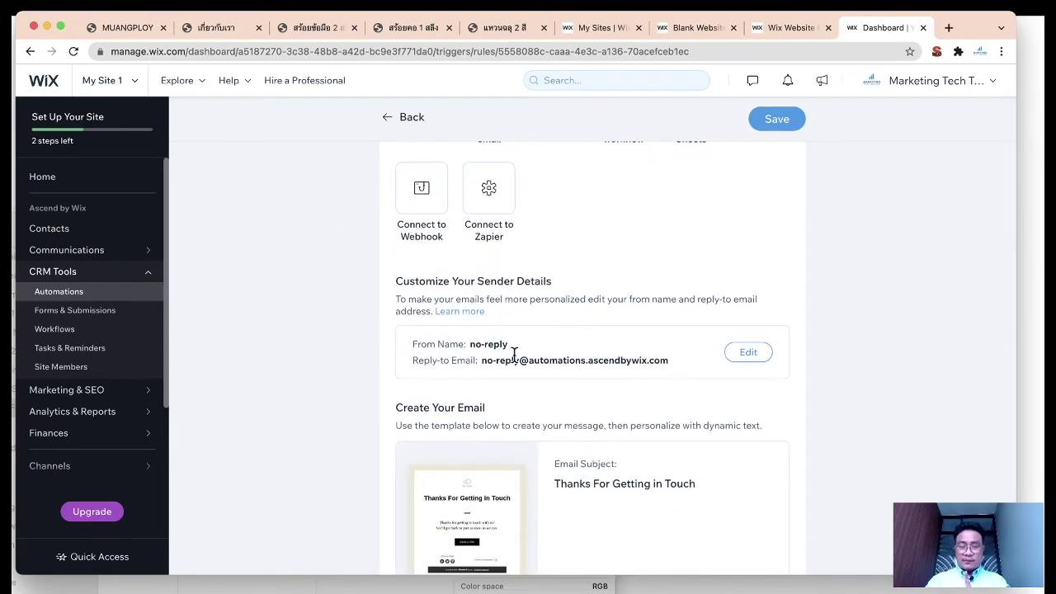
Step: Save the sender details with the existing From name and reply-to email address
left_click(742, 355)
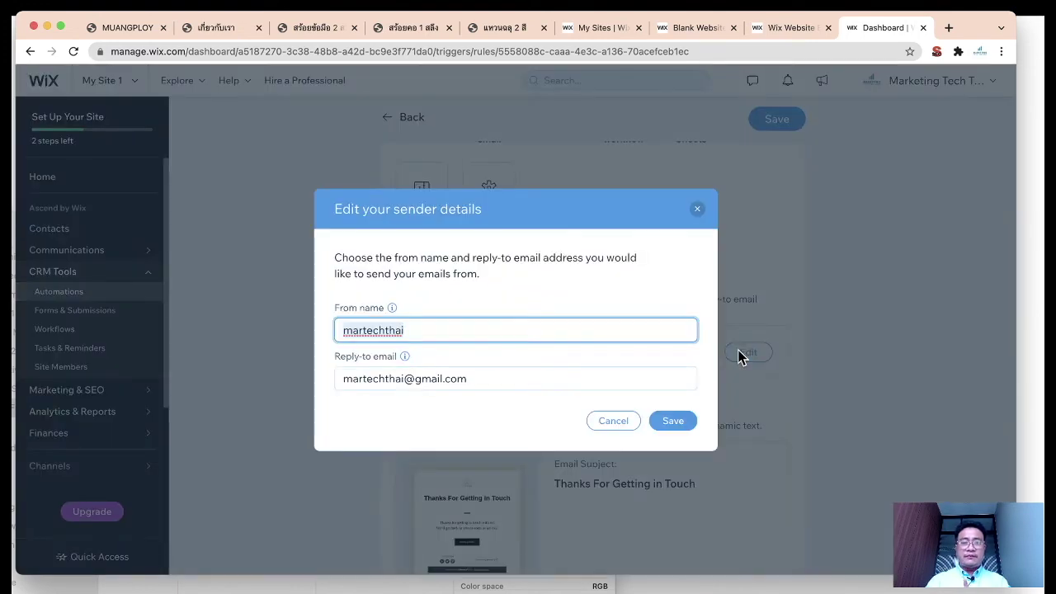
left_click(407, 331)
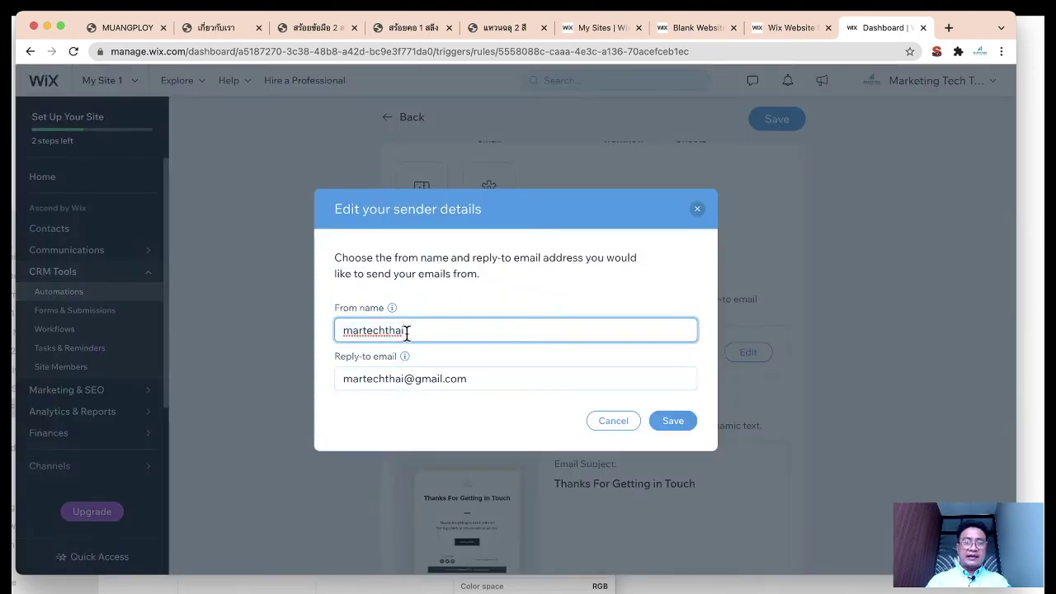
triple_click(482, 378)
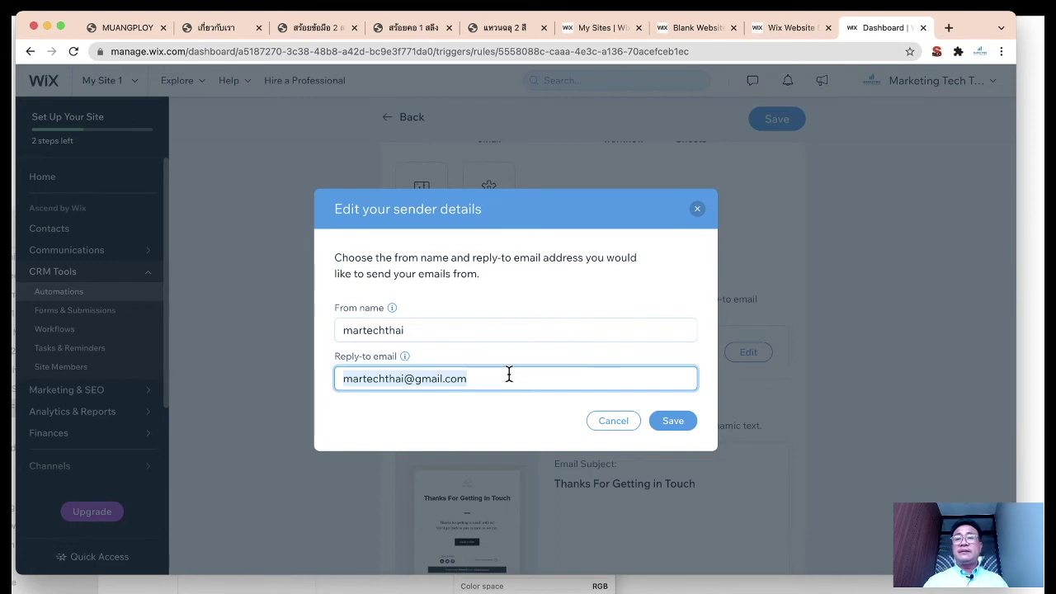
left_click(671, 423)
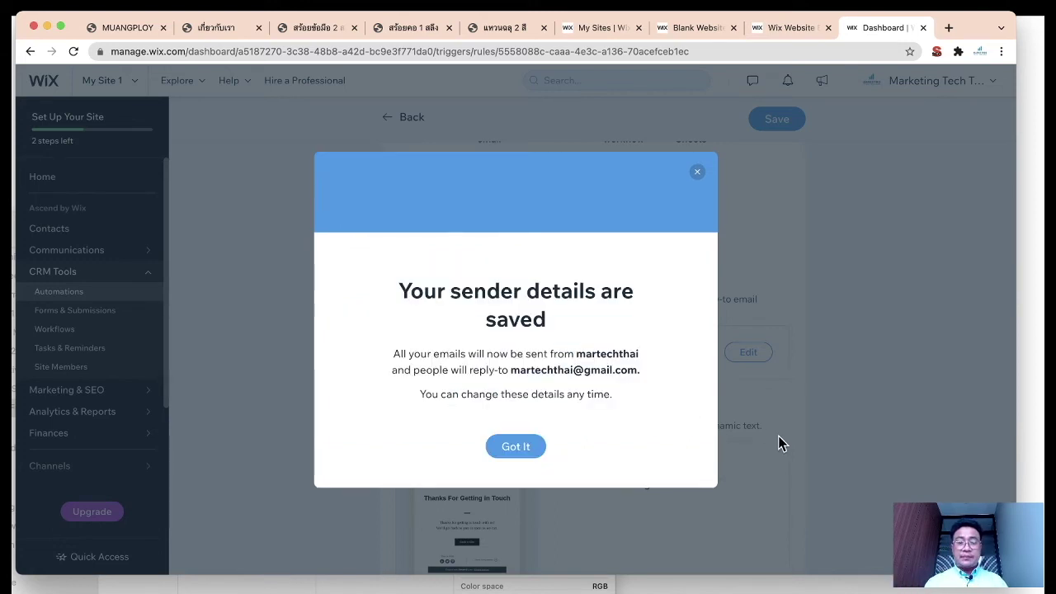
left_click(535, 446)
scroll(740, 417, "down", 3)
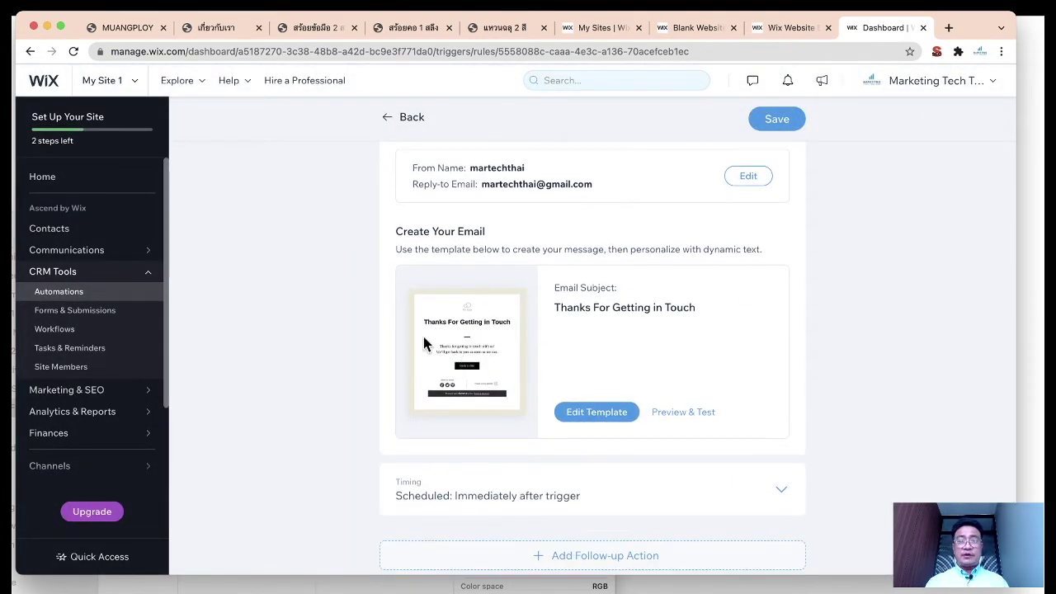
Step: Replace the email template's placeholder logo with logo.png from the site files
left_click(611, 413)
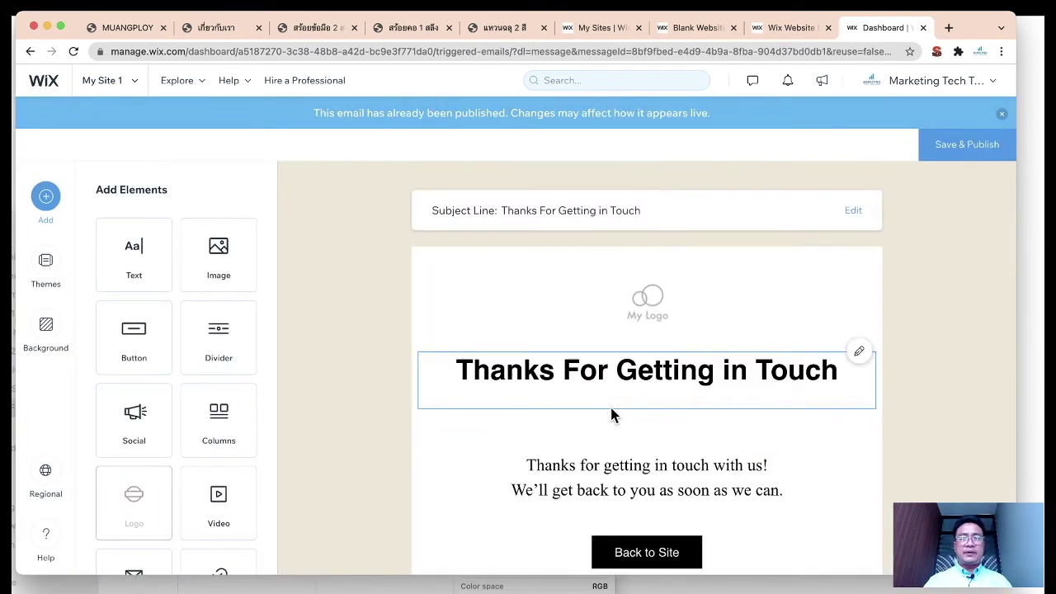
left_click(648, 291)
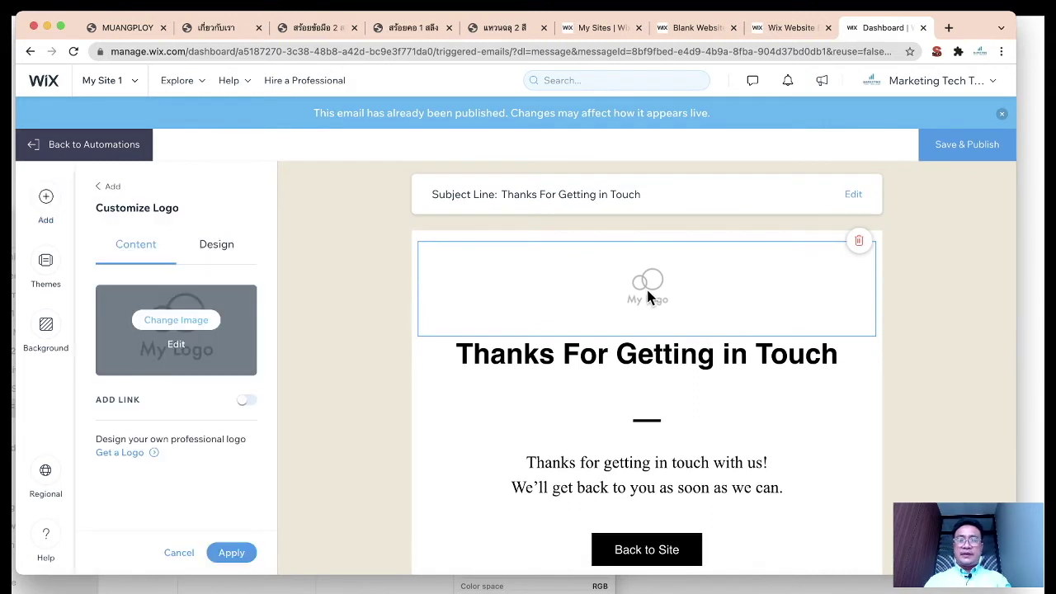
left_click(176, 320)
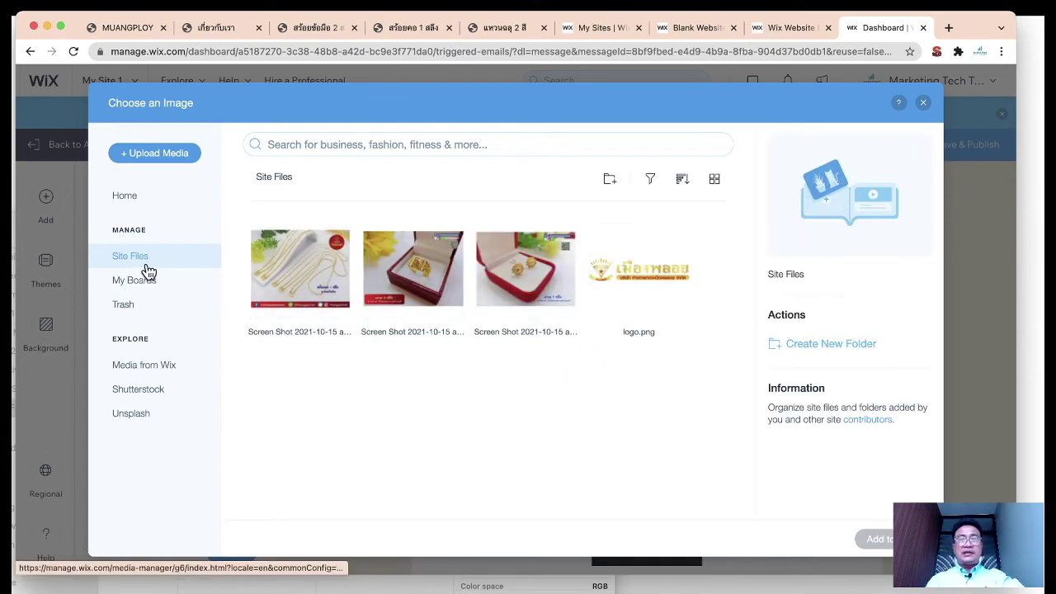
left_click(665, 274)
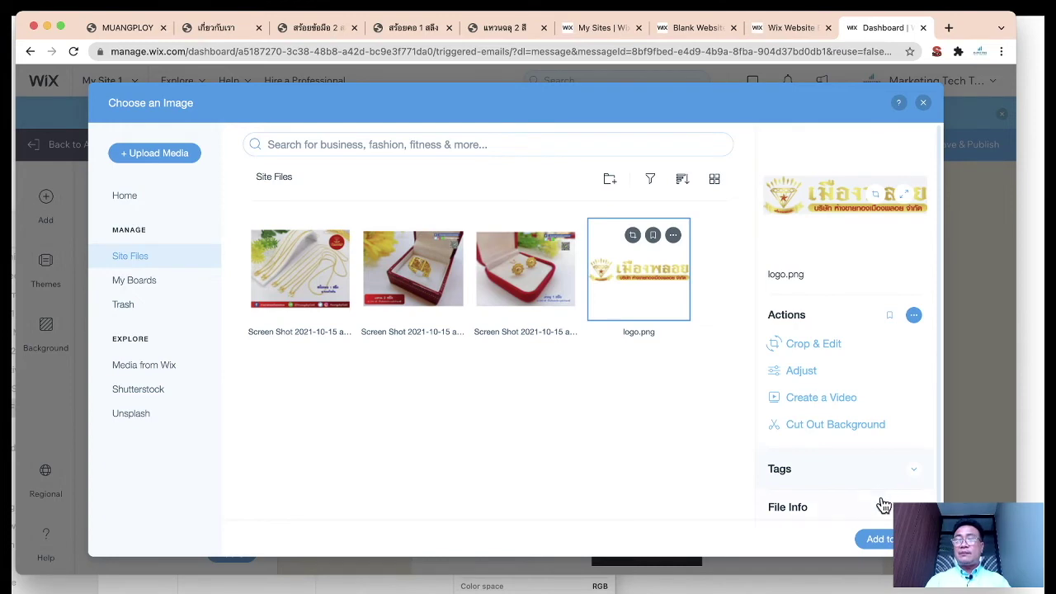
left_click(881, 539)
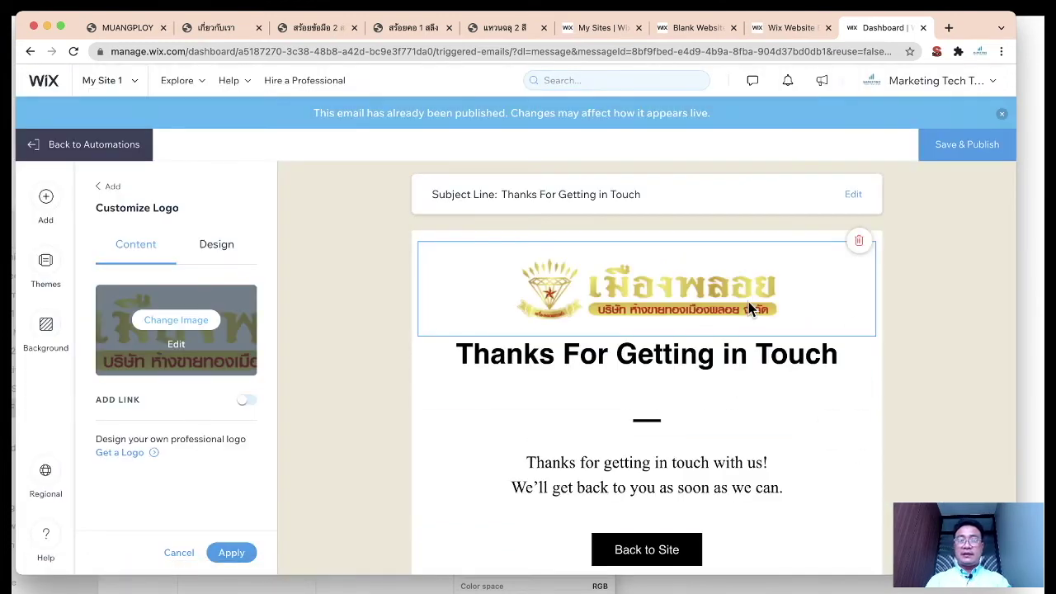
scroll(329, 455, "down", 1)
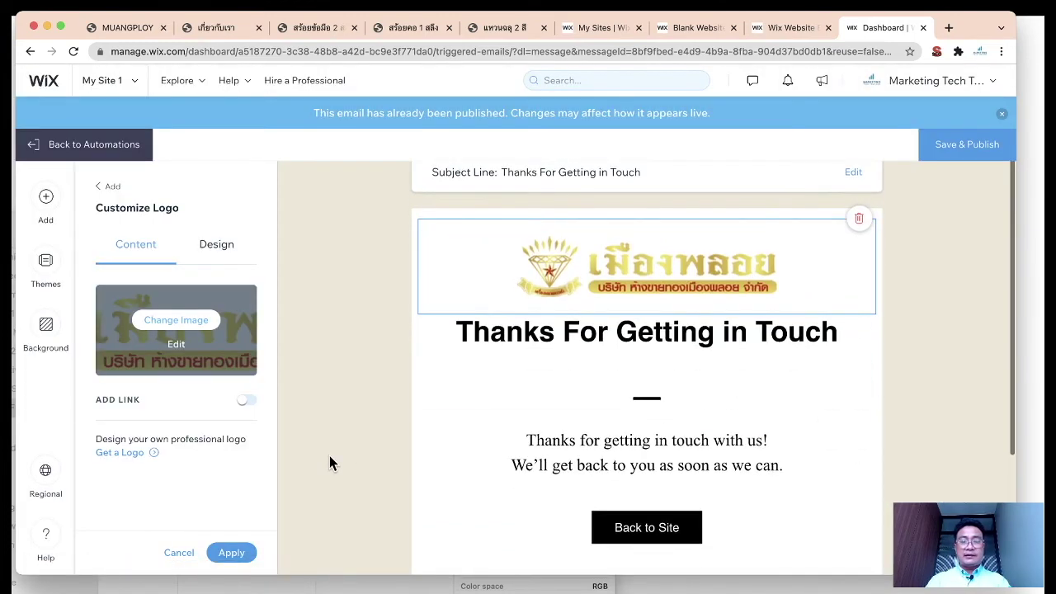
Step: Set the logo's size to small (S) in its Design options
left_click(222, 256)
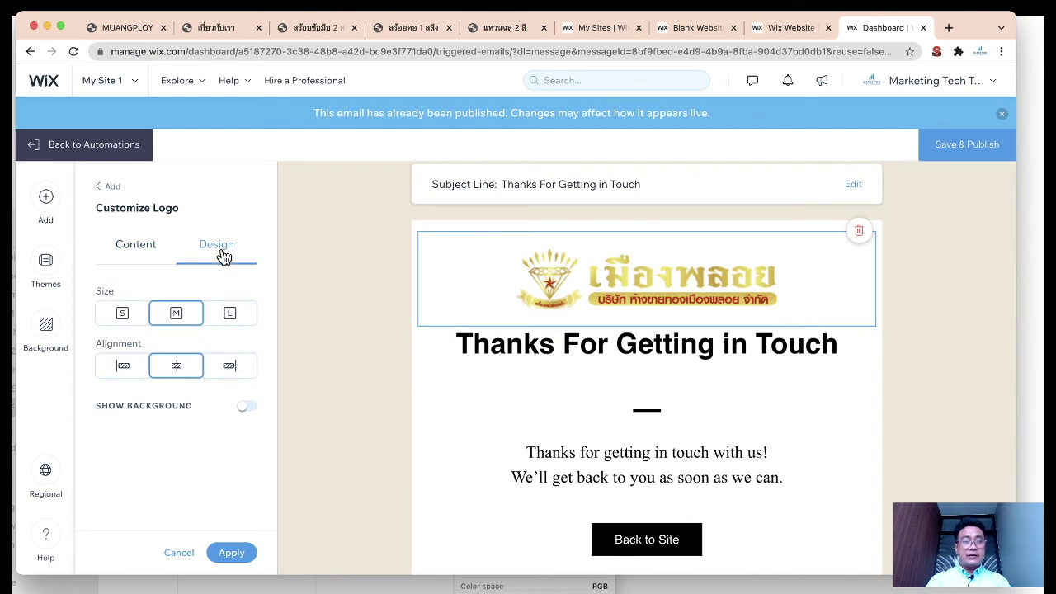
left_click(125, 317)
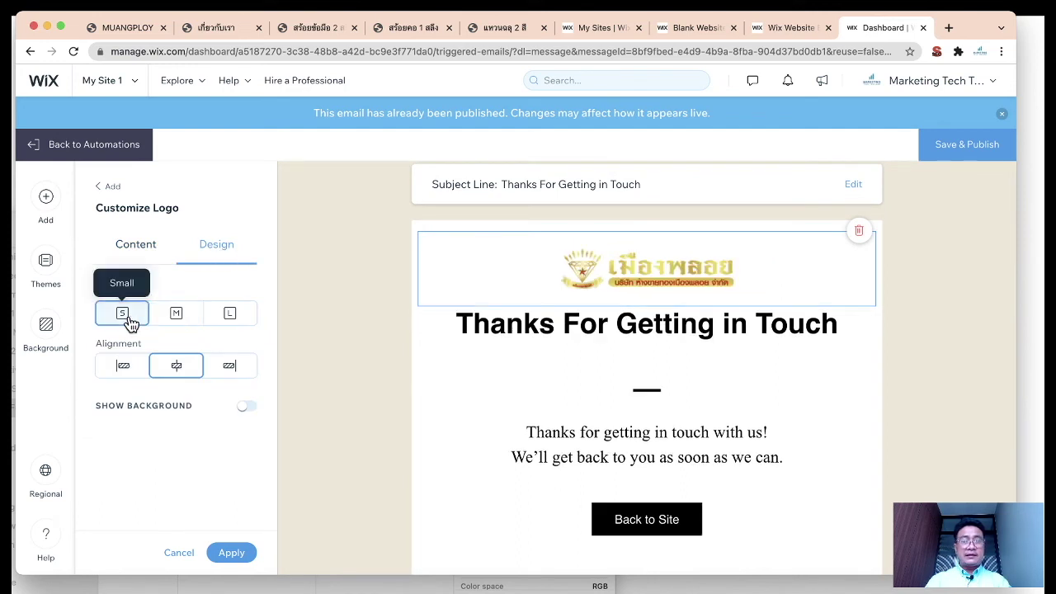
left_click(165, 320)
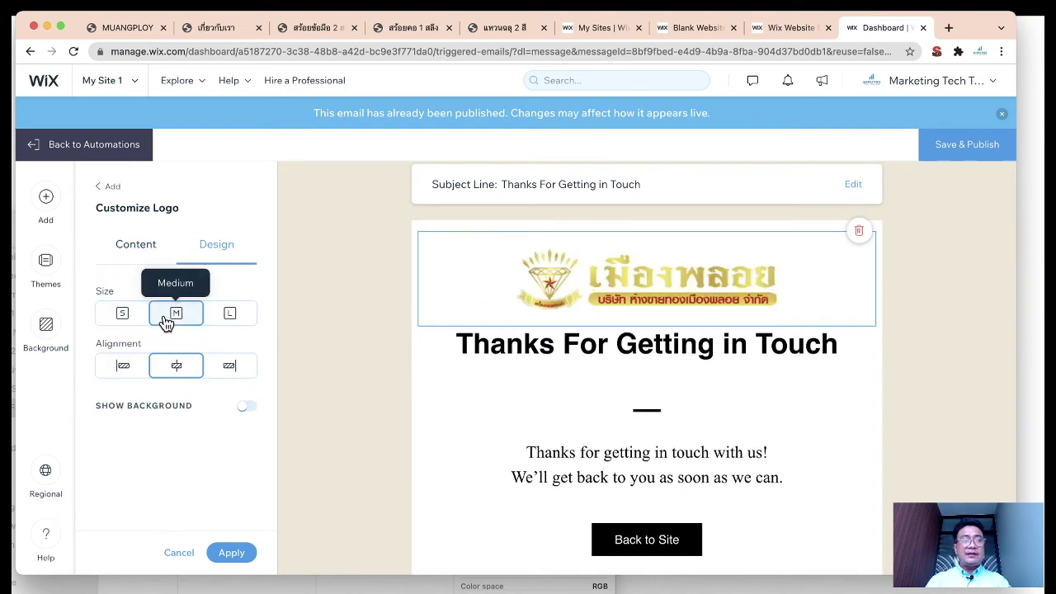
left_click(123, 320)
left_click(611, 322)
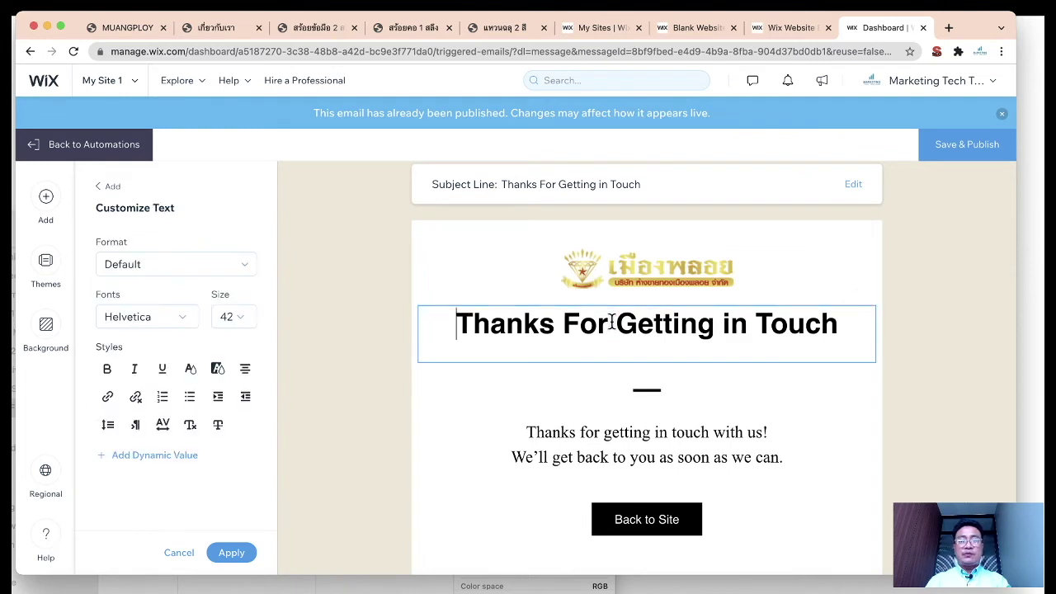
Step: Change the email heading to 'ขอบคุณที่สั่งซื้อทอง'
triple_click(495, 324)
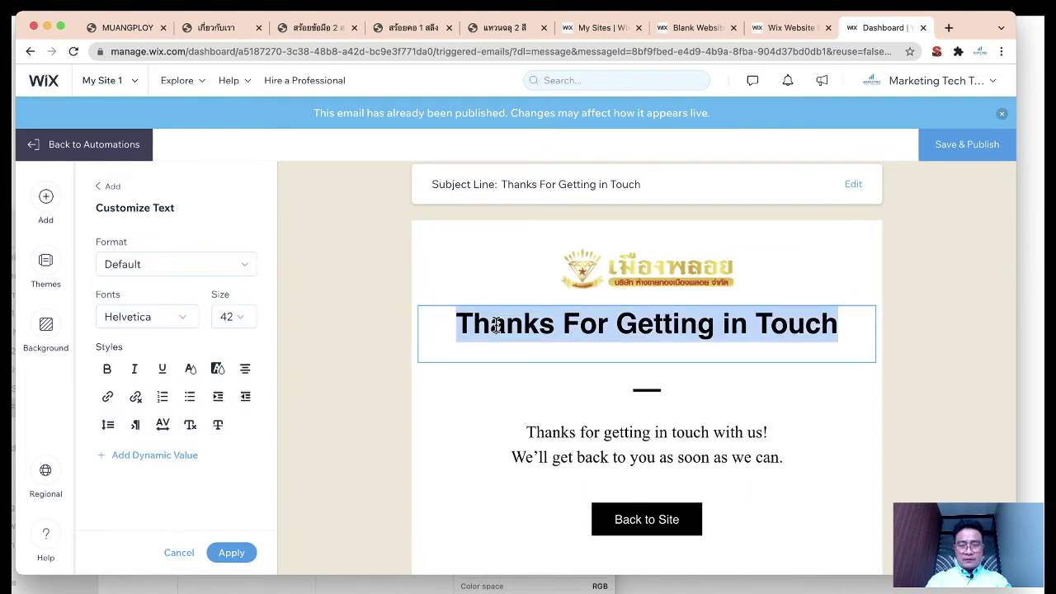
type("-v[")
key("BackSpace")
key("BackSpace")
key("BackSpace")
type("ขอบ")
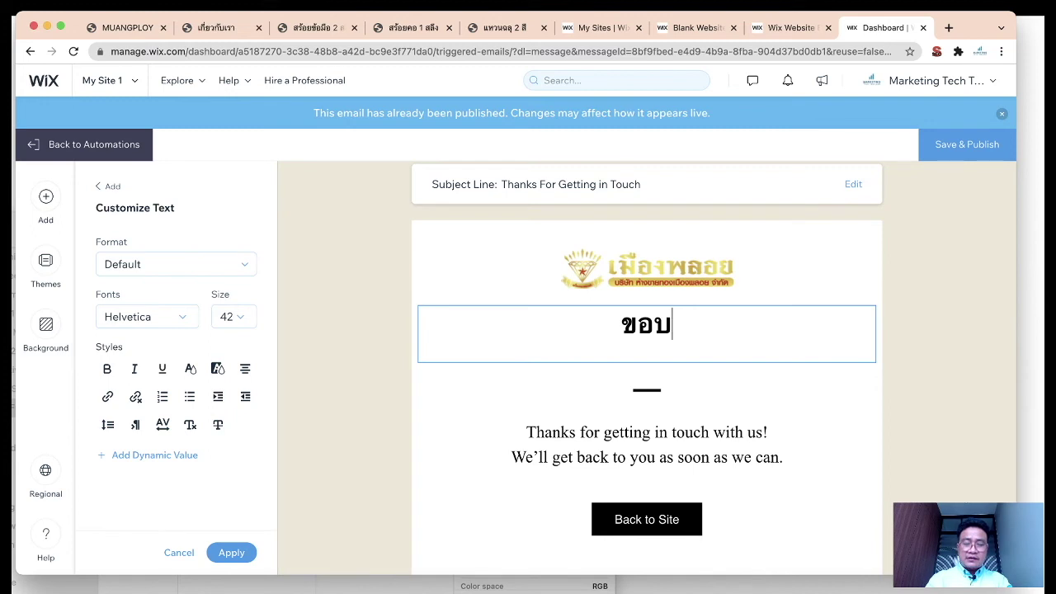
type("คุณที่สั่ง")
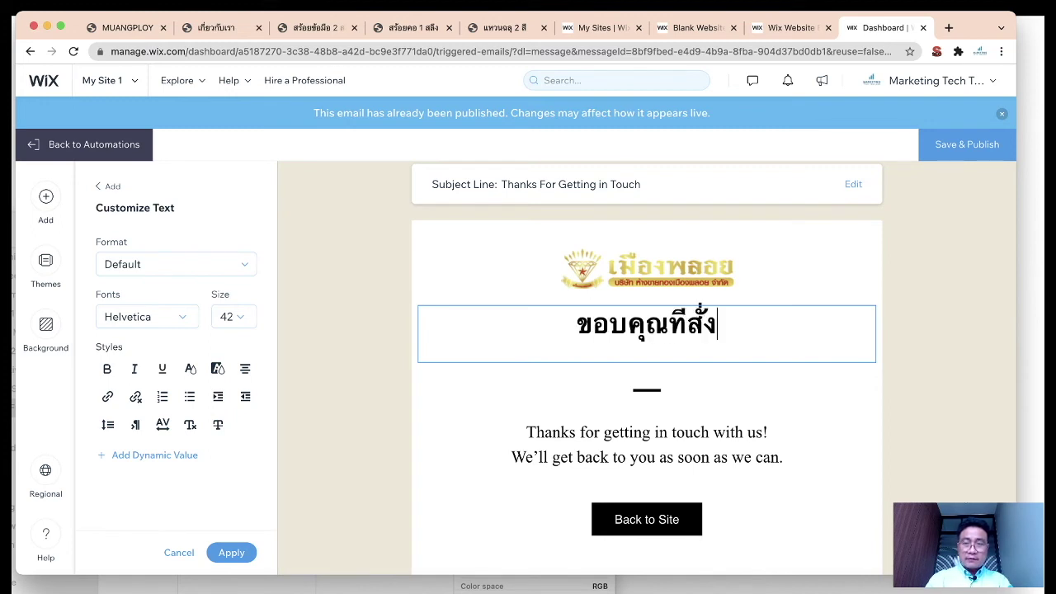
type("ซื้อทอง")
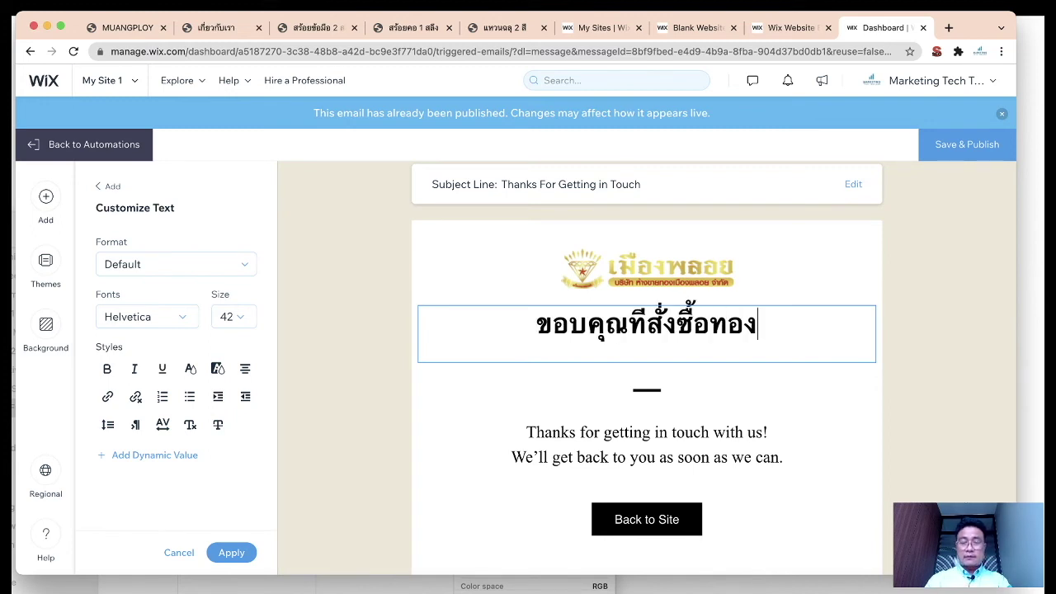
Step: Replace the body text with 'เราจะติดต่อกลับไปเร็วที่สุด'
left_click(684, 436)
scroll(687, 442, "down", 2)
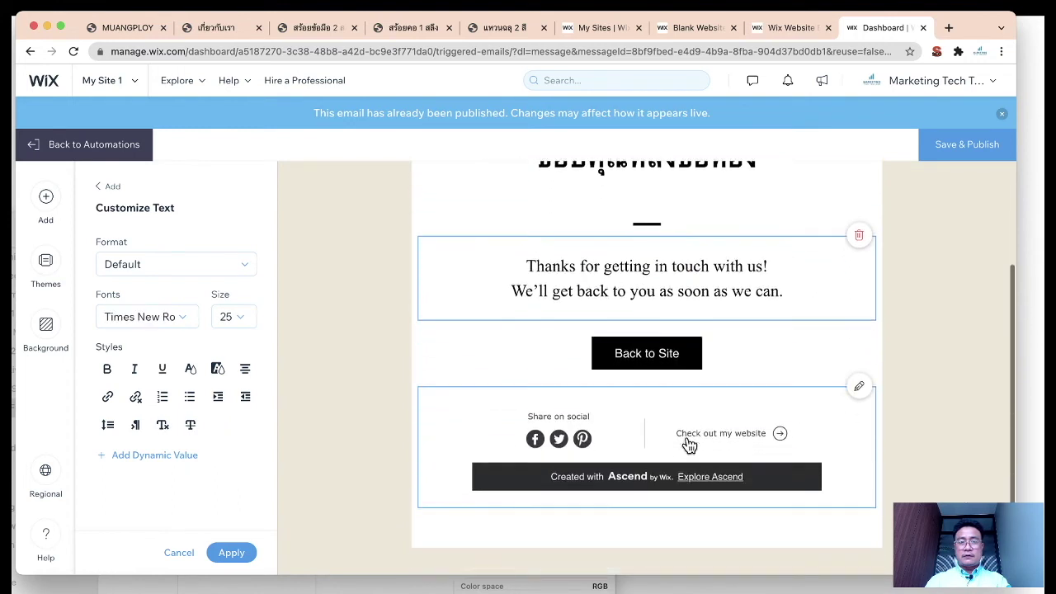
triple_click(670, 265)
key("super+a")
type("เรา")
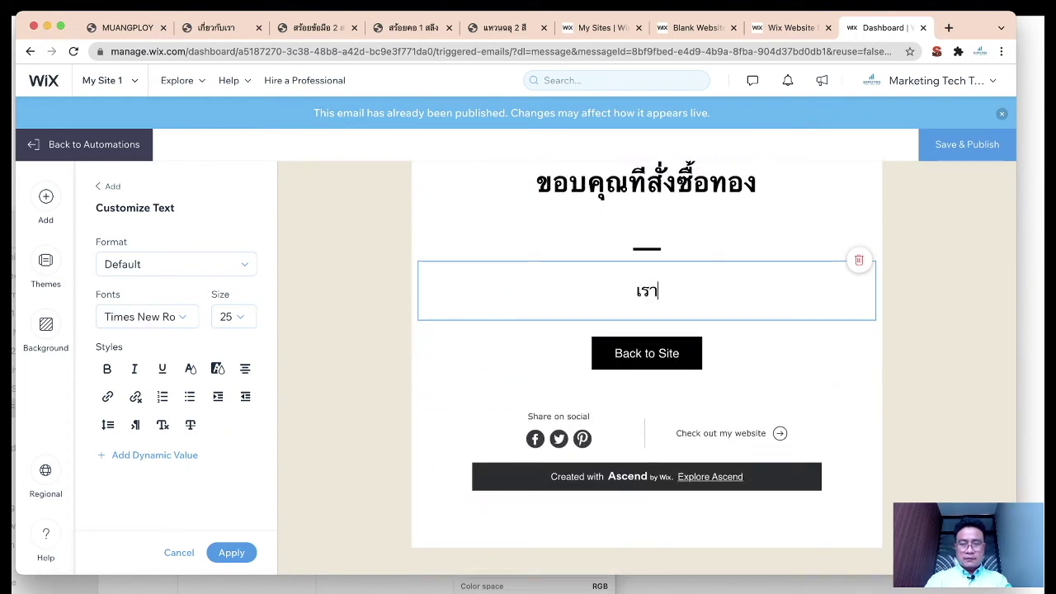
type("จะติดต่อกลับไ")
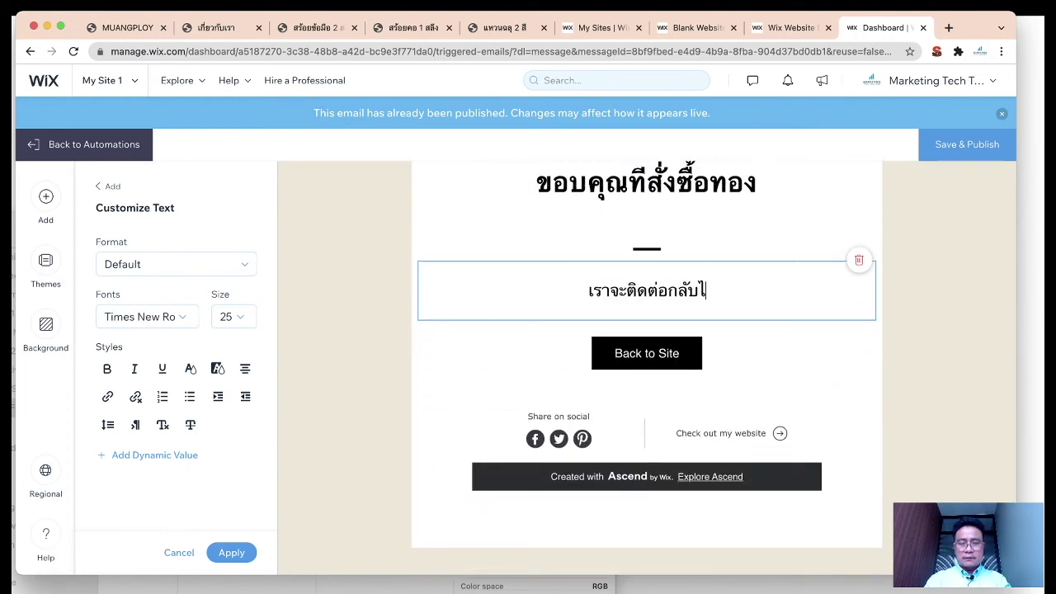
type("ปเร็วที่ส")
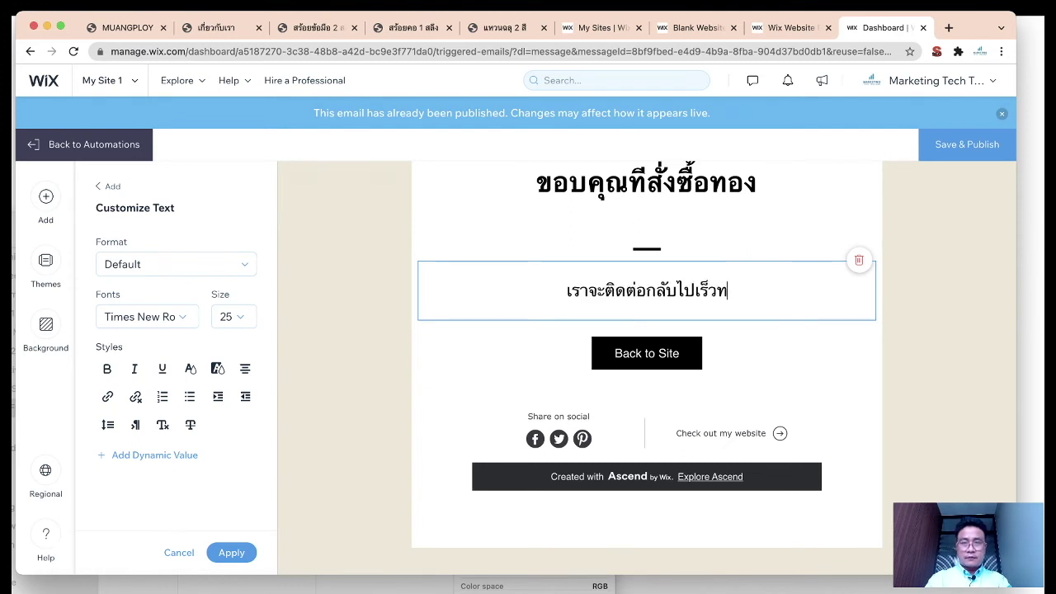
type("ุด")
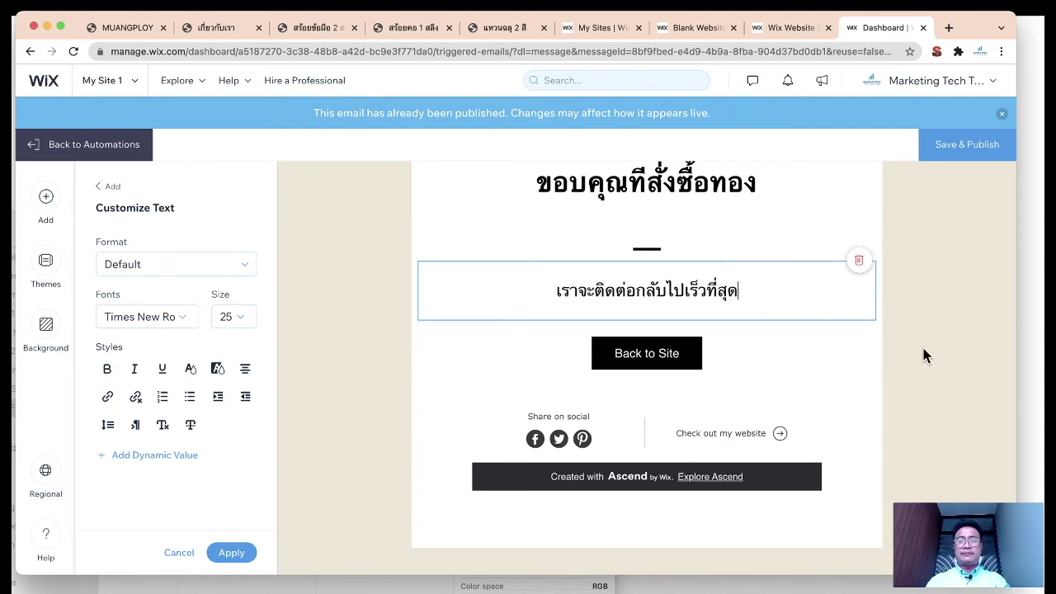
left_click(928, 357)
Step: Add an image block to the email below the heading
scroll(771, 410, "up", 3)
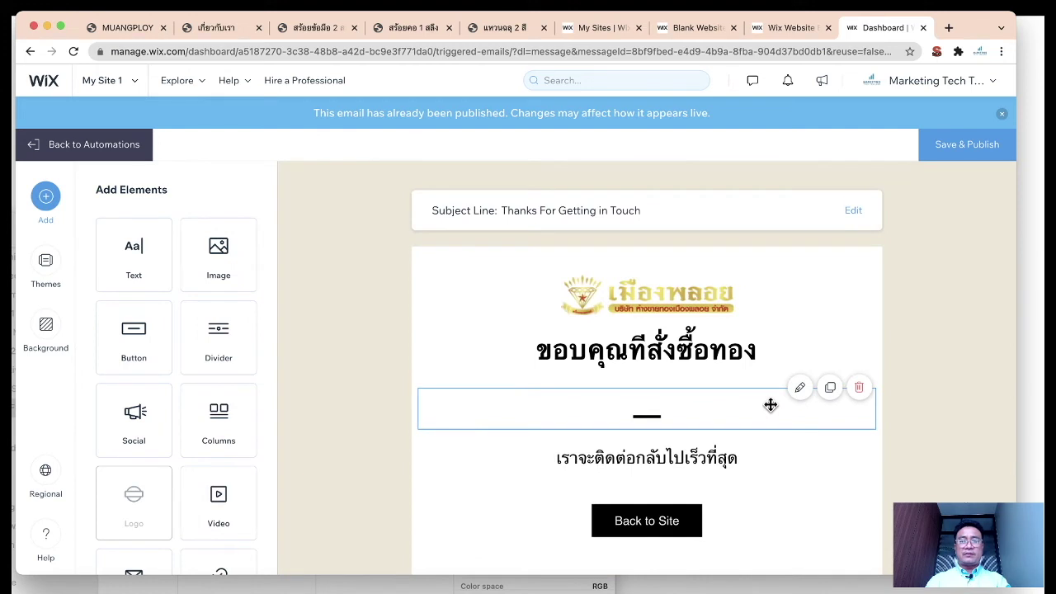
left_click(631, 328)
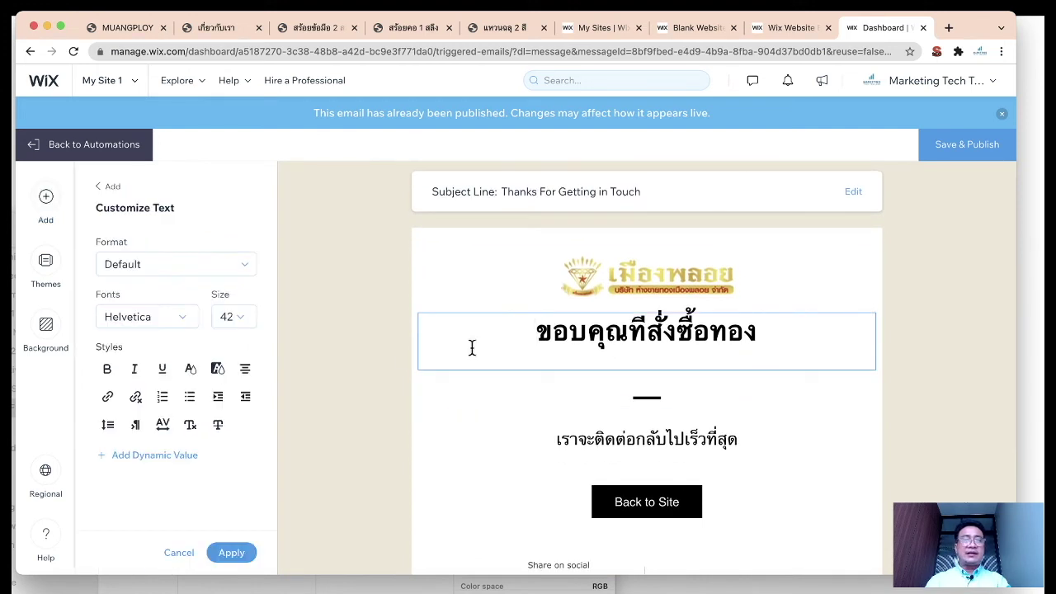
left_click(403, 357)
left_click_drag(219, 249, 456, 338)
Step: Upload slide_51.png from the Sample Wix folder and place it in the email's image block
left_click(217, 255)
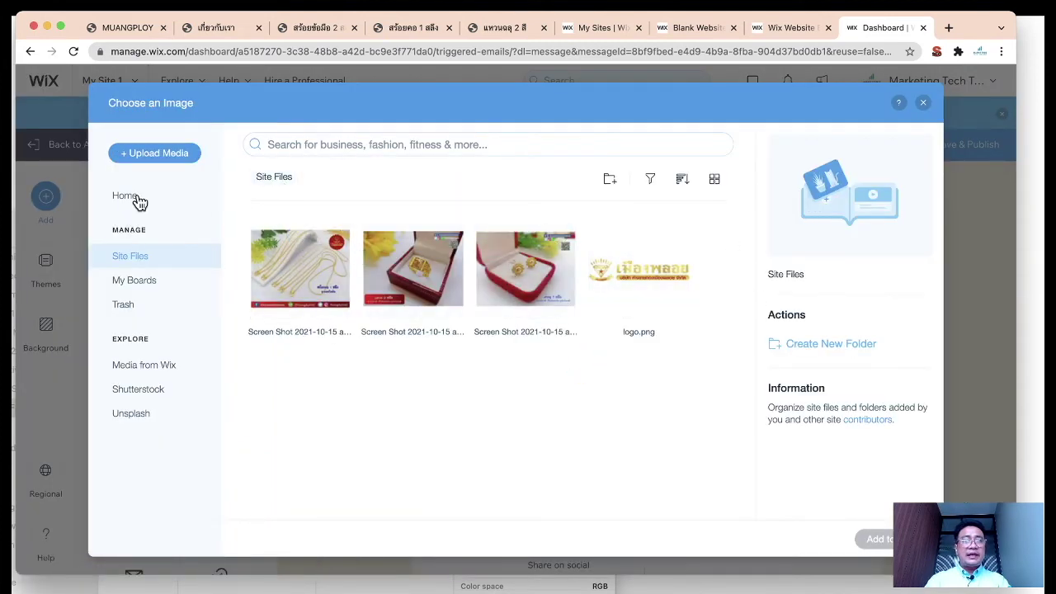
left_click(151, 165)
left_click(507, 357)
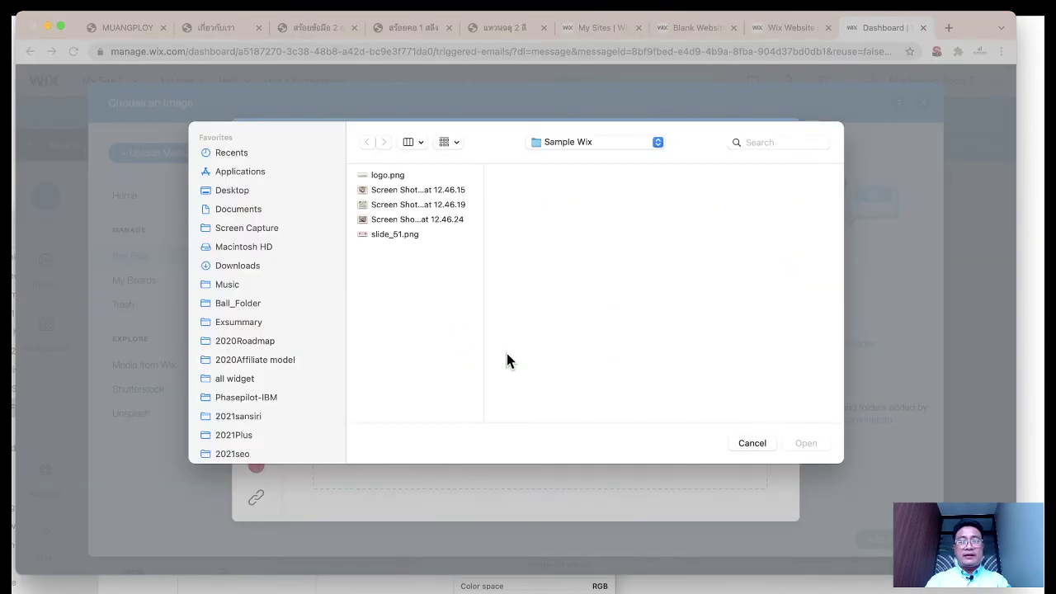
left_click(413, 189)
key("Down")
key("Down")
key("Down")
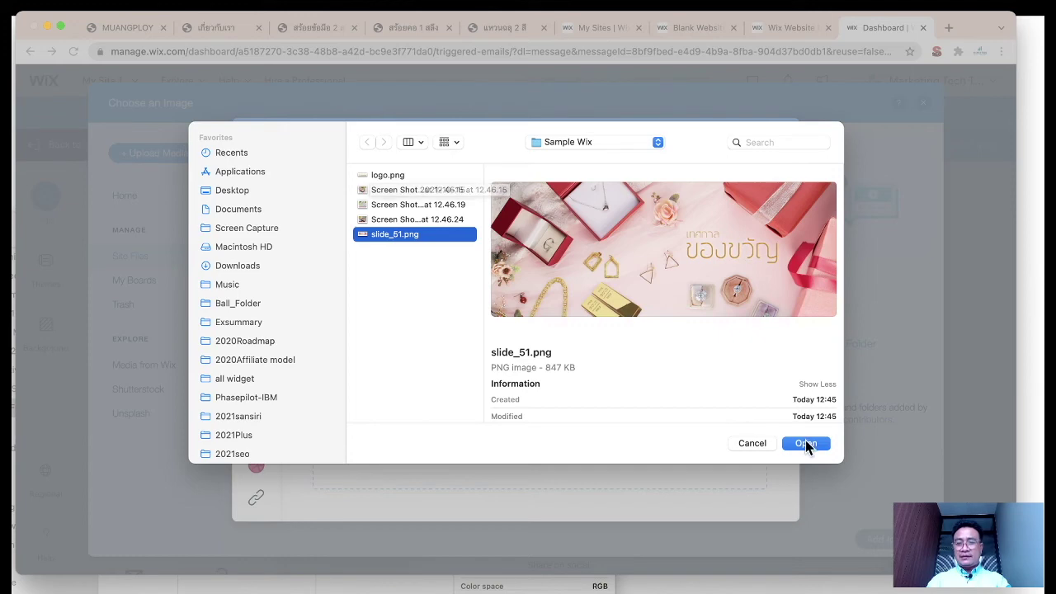
left_click(805, 442)
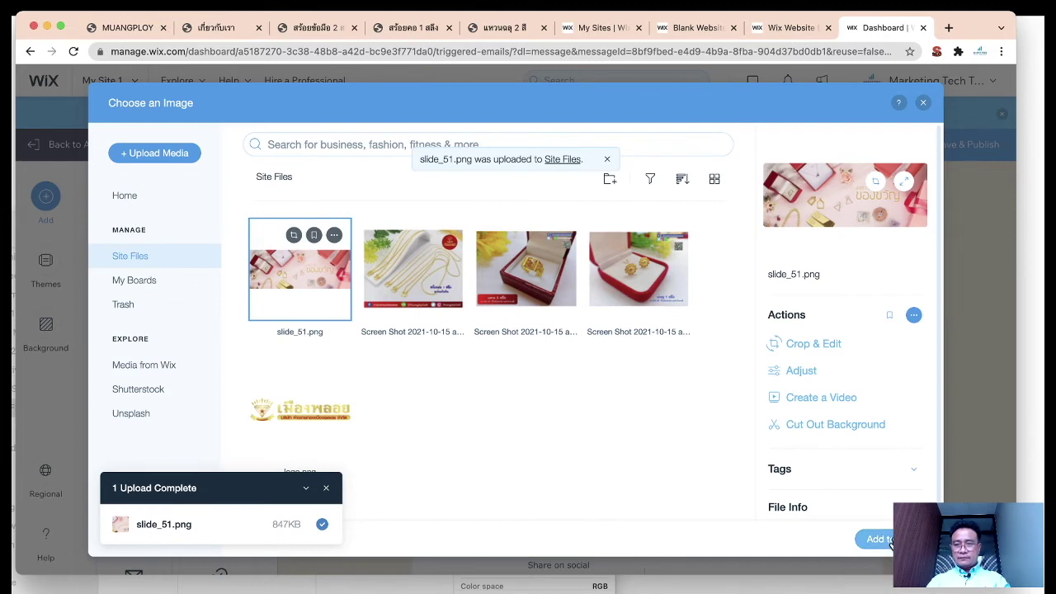
left_click(879, 540)
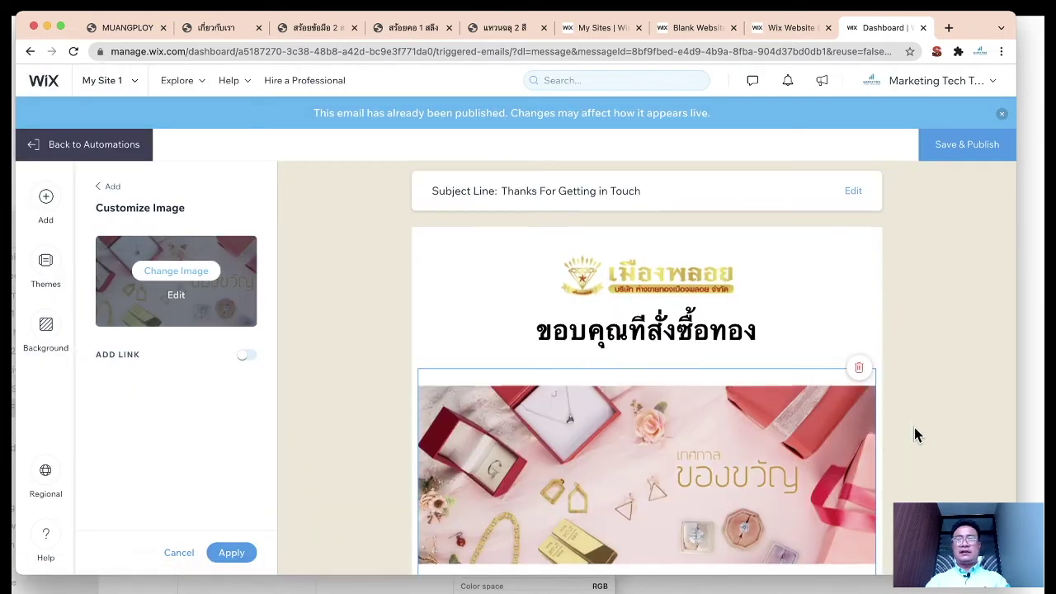
scroll(914, 427, "down", 5)
scroll(914, 427, "up", 5)
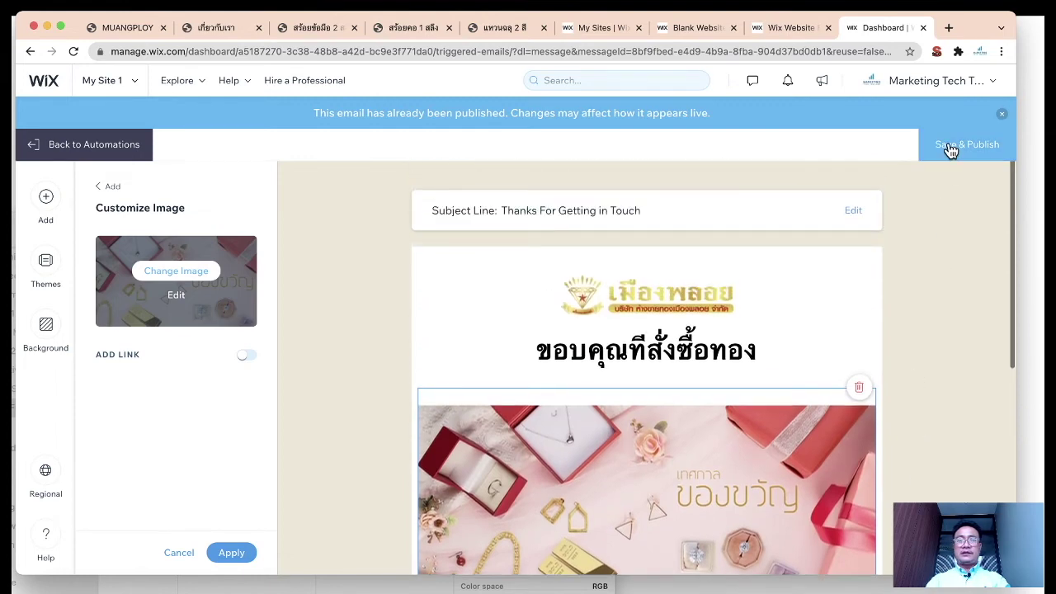
Step: Save & Publish the updated email and review the form trigger settings
left_click(947, 147)
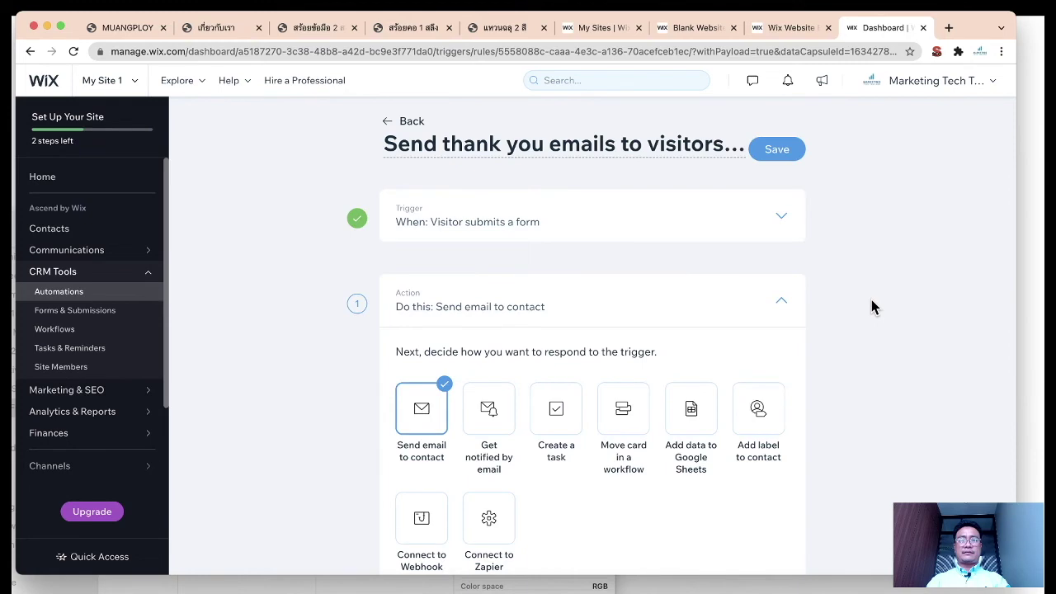
scroll(871, 299, "down", 3)
scroll(848, 331, "up", 1)
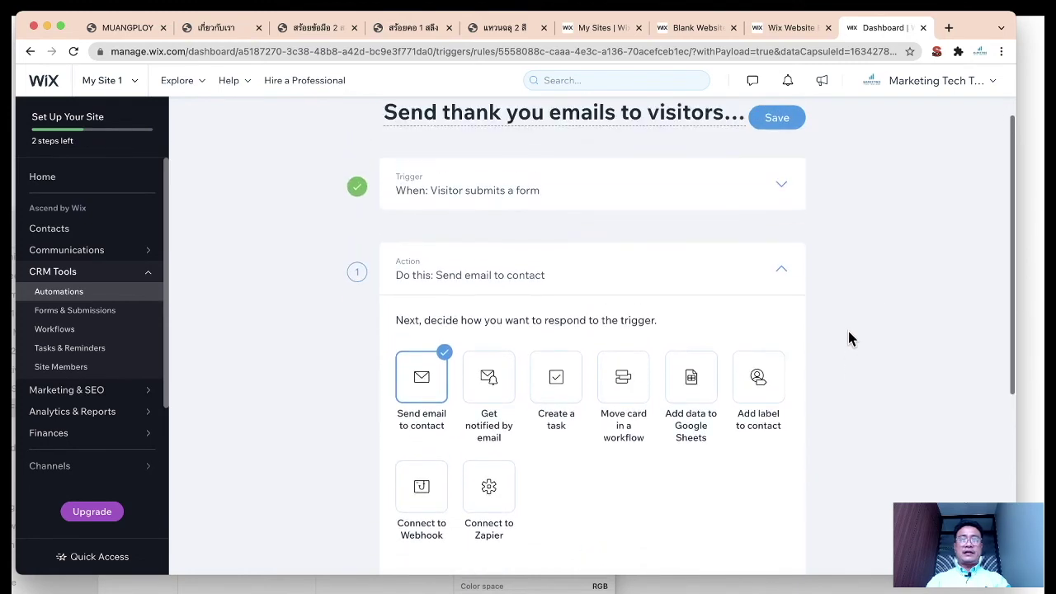
left_click(794, 183)
scroll(780, 252, "down", 5)
scroll(783, 255, "up", 8)
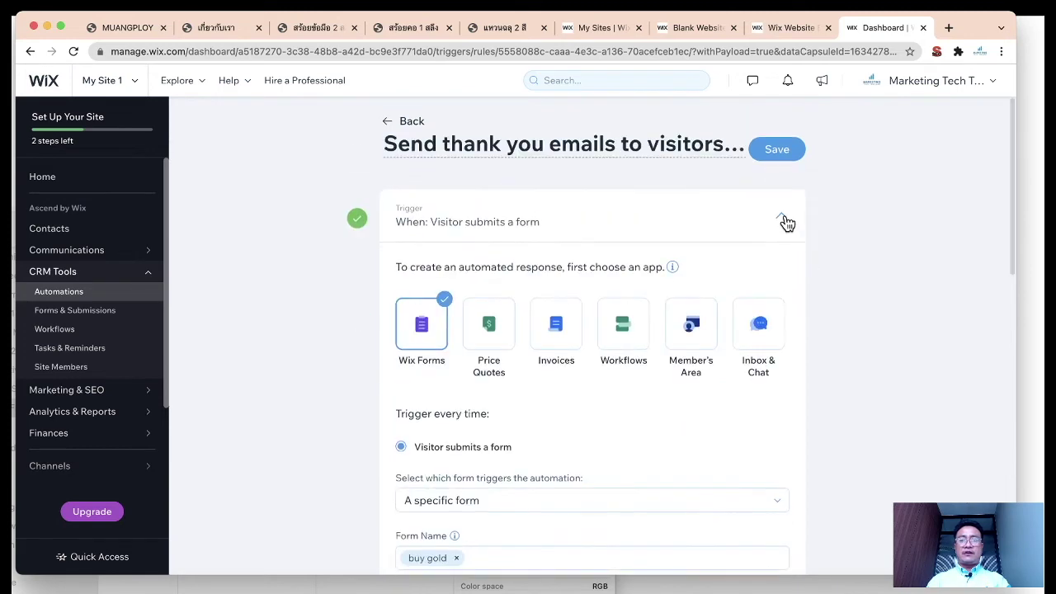
left_click(784, 220)
Step: Review the send-email action details and reopen the email template editor
scroll(813, 309, "down", 1)
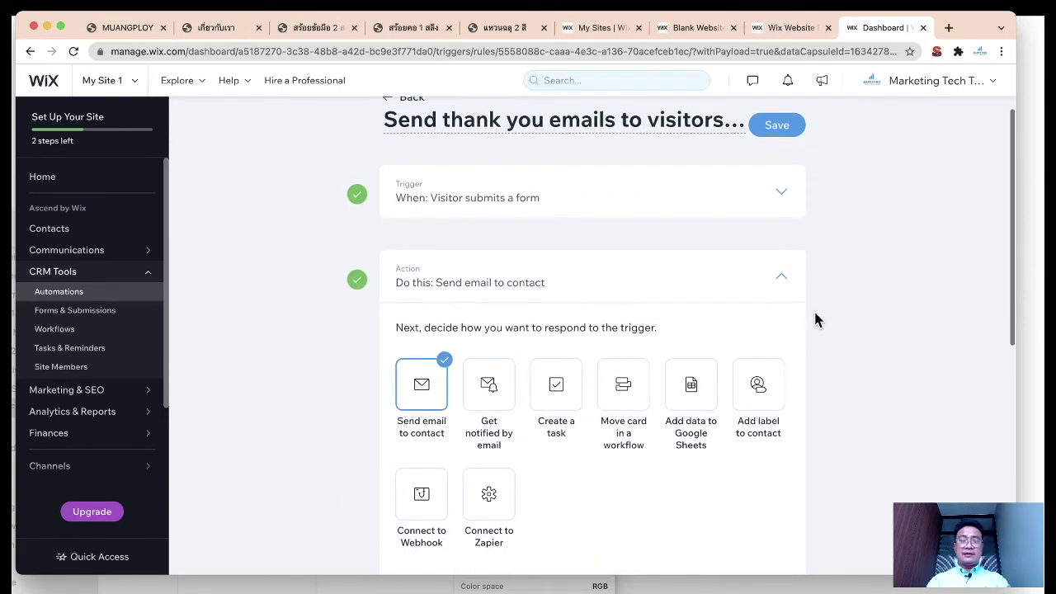
left_click(786, 280)
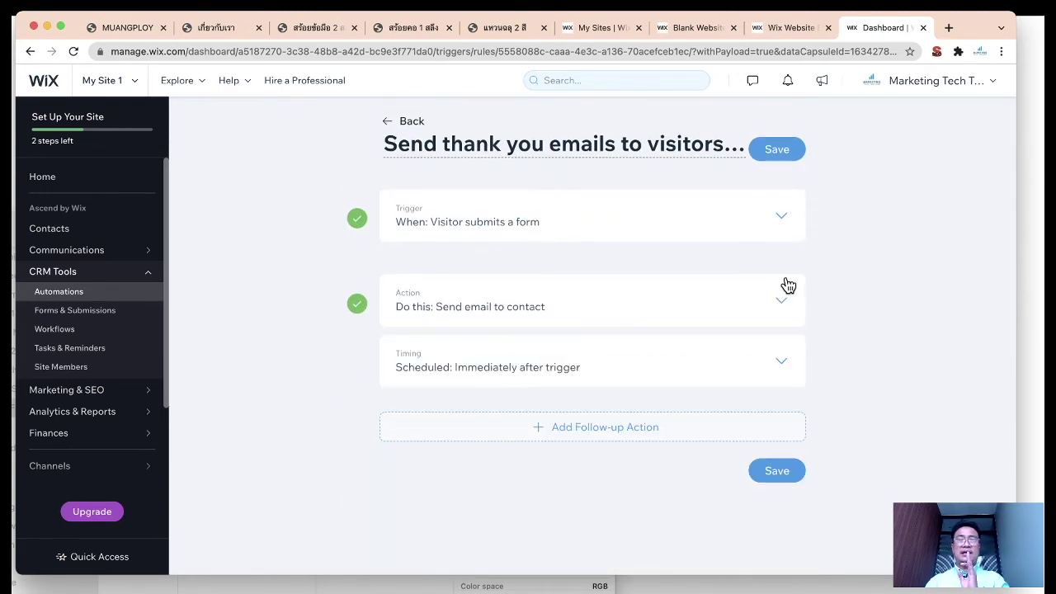
left_click(786, 290)
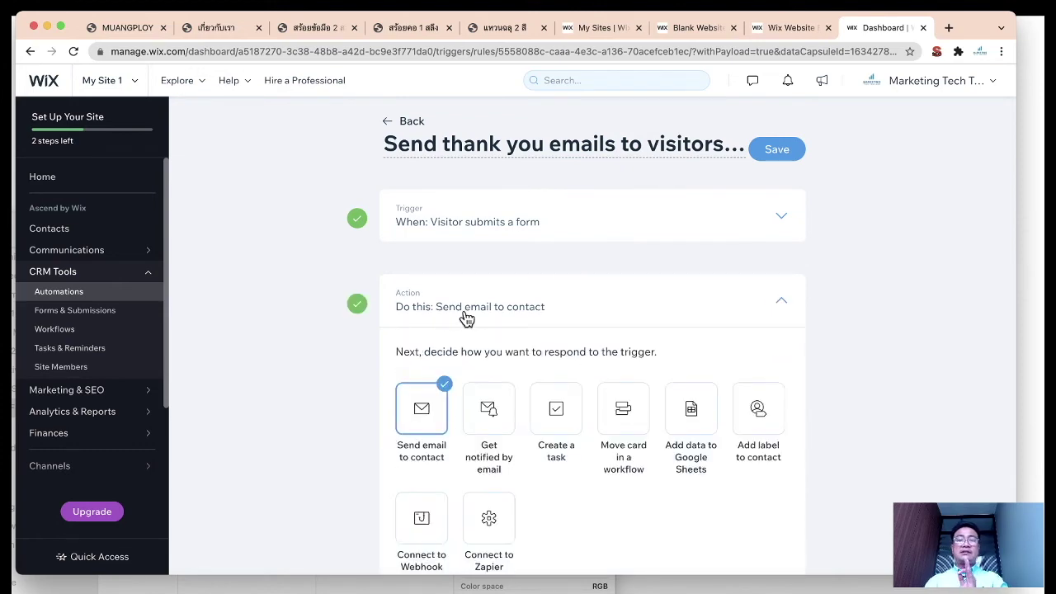
scroll(574, 325, "down", 3)
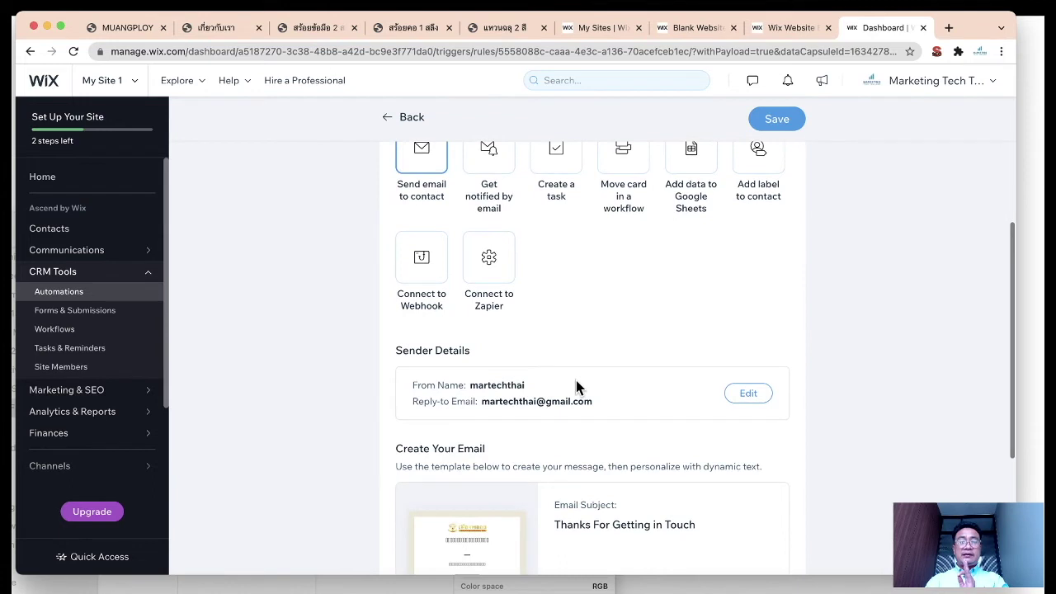
scroll(586, 384, "down", 1)
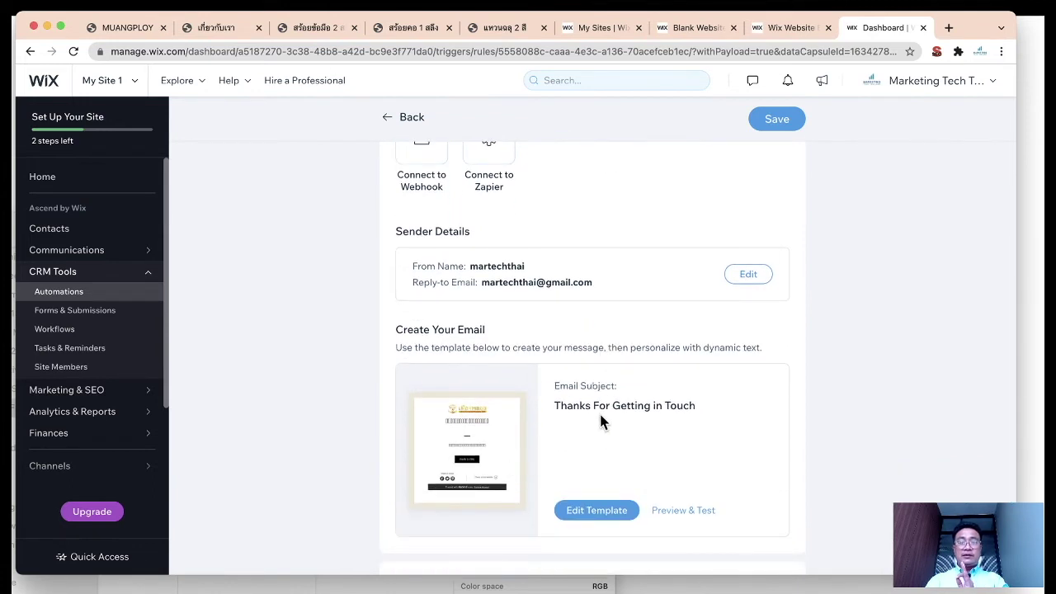
scroll(792, 411, "down", 1)
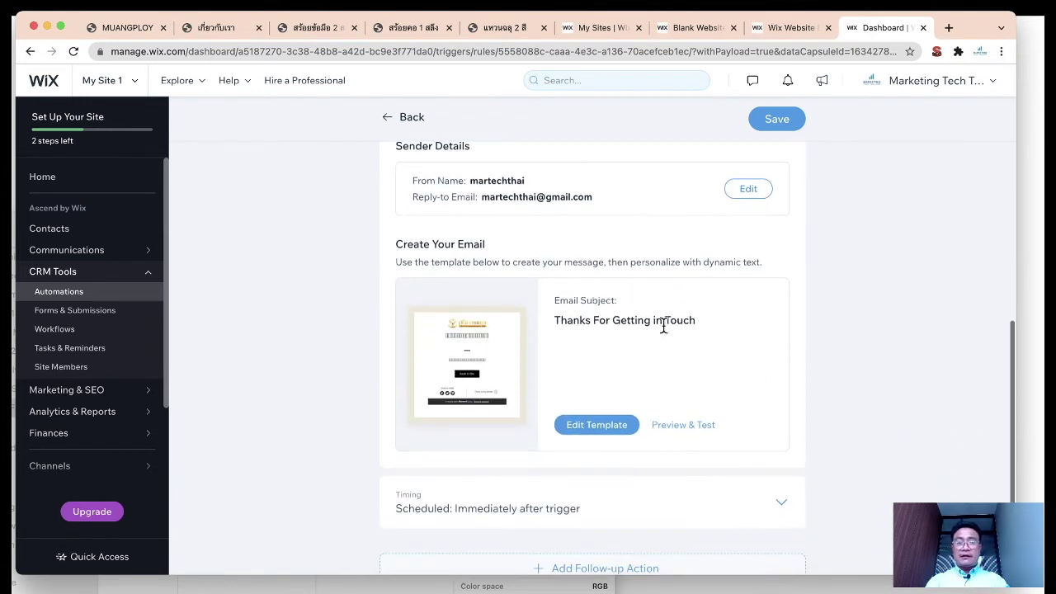
left_click(613, 426)
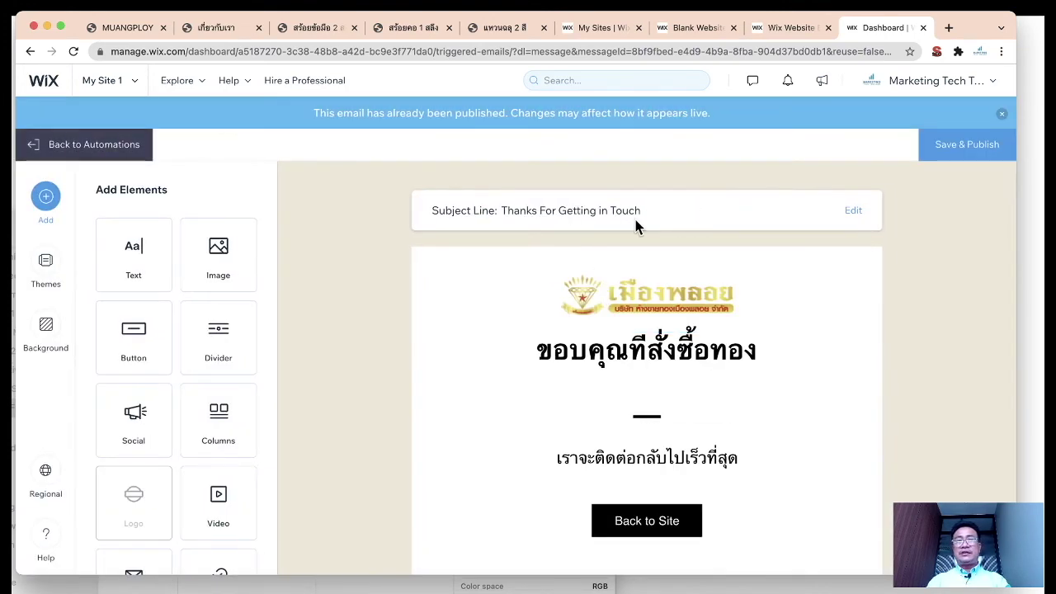
Step: Replace the email subject line with 'ขอบคุณที่ซื้อทองกับเราค่ะ'
left_click(853, 210)
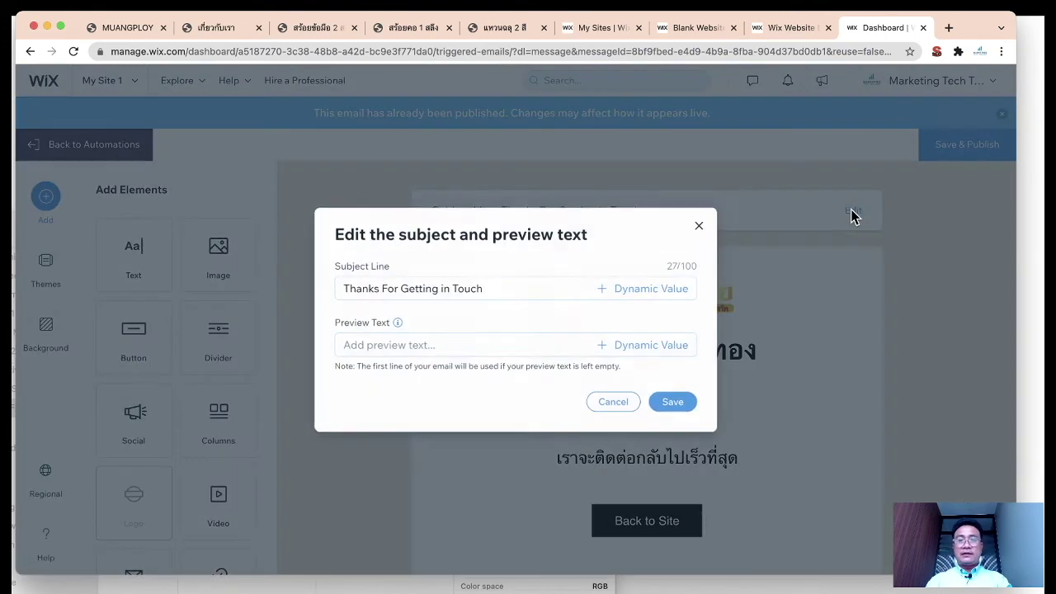
left_click(481, 288)
type("-v[")
key("BackSpace")
key("BackSpace")
key("BackSpace")
type("ขอบคุณที่")
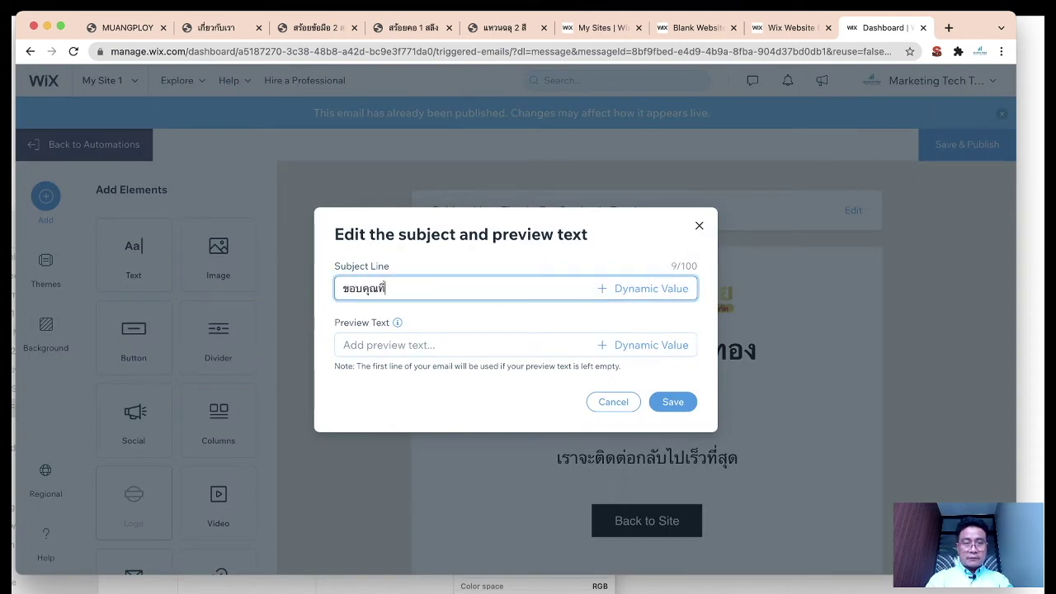
type("ซื้อทองกับเร")
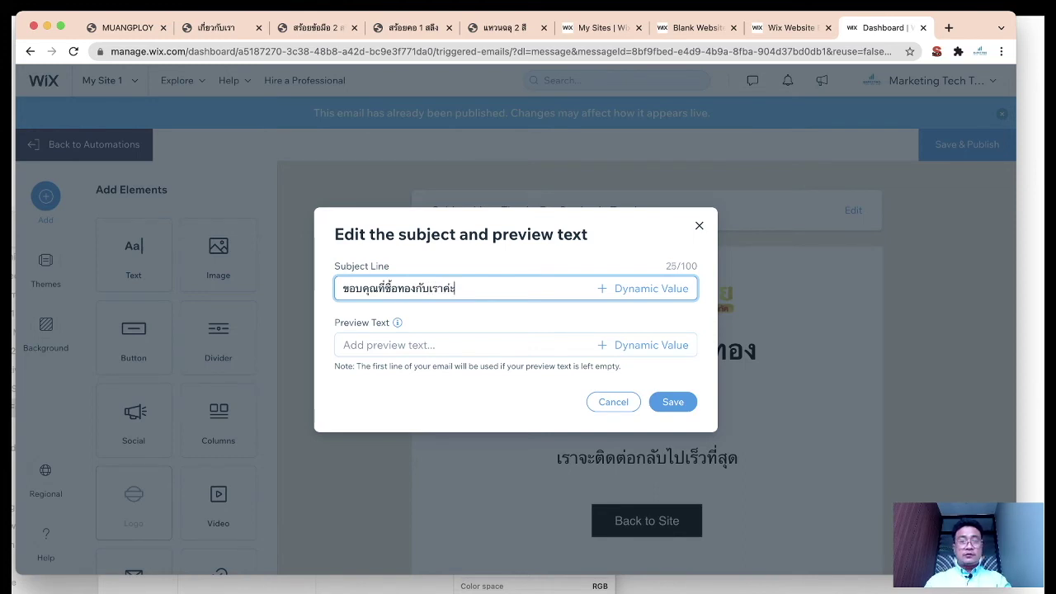
type("าค่ะ")
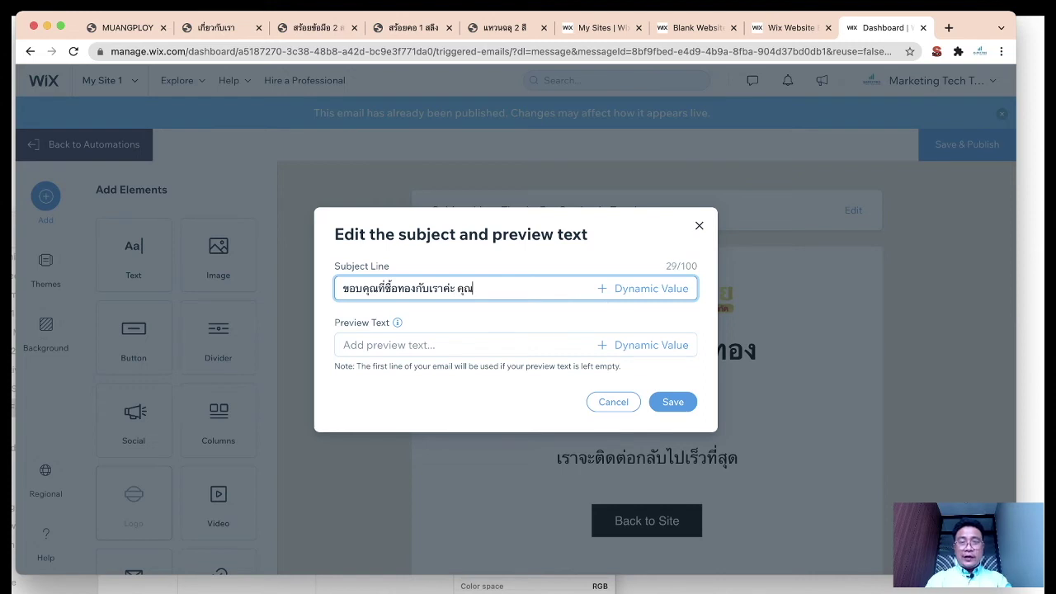
Step: Append the Contact First Name dynamic value to the subject and save it
left_click(653, 289)
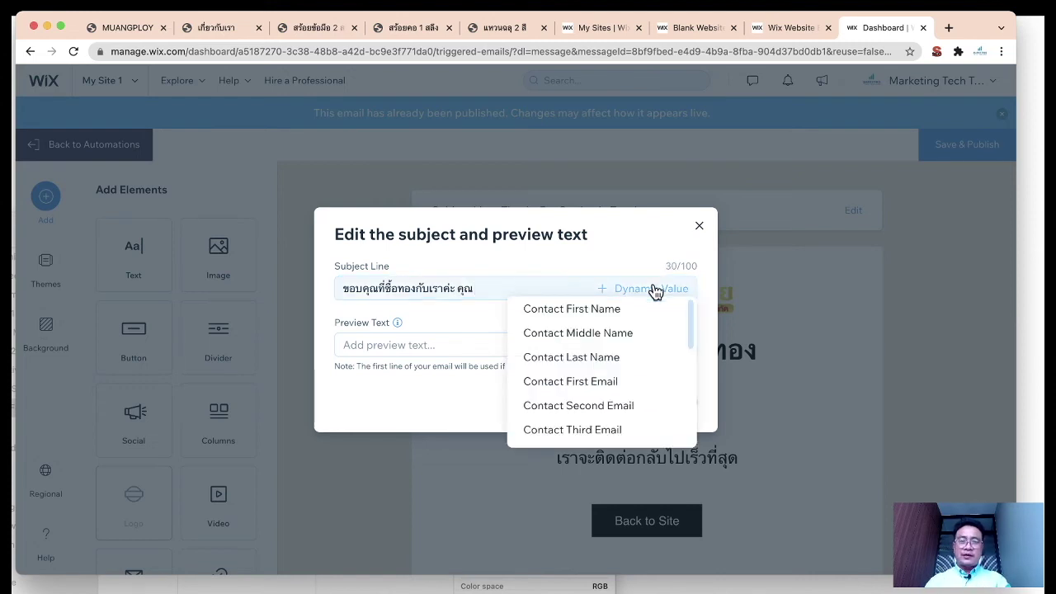
left_click(650, 309)
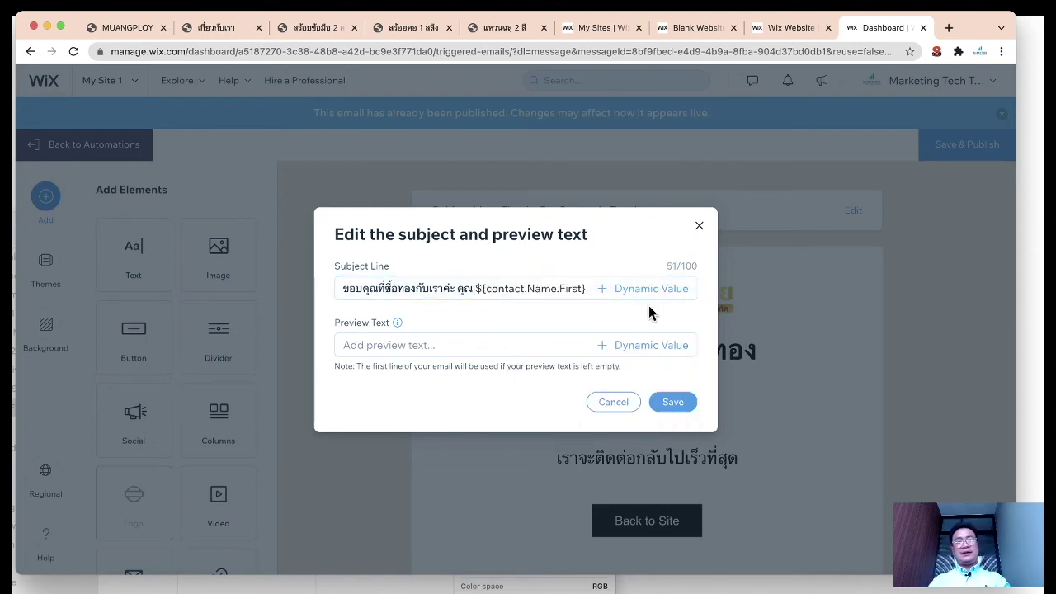
left_click(477, 288)
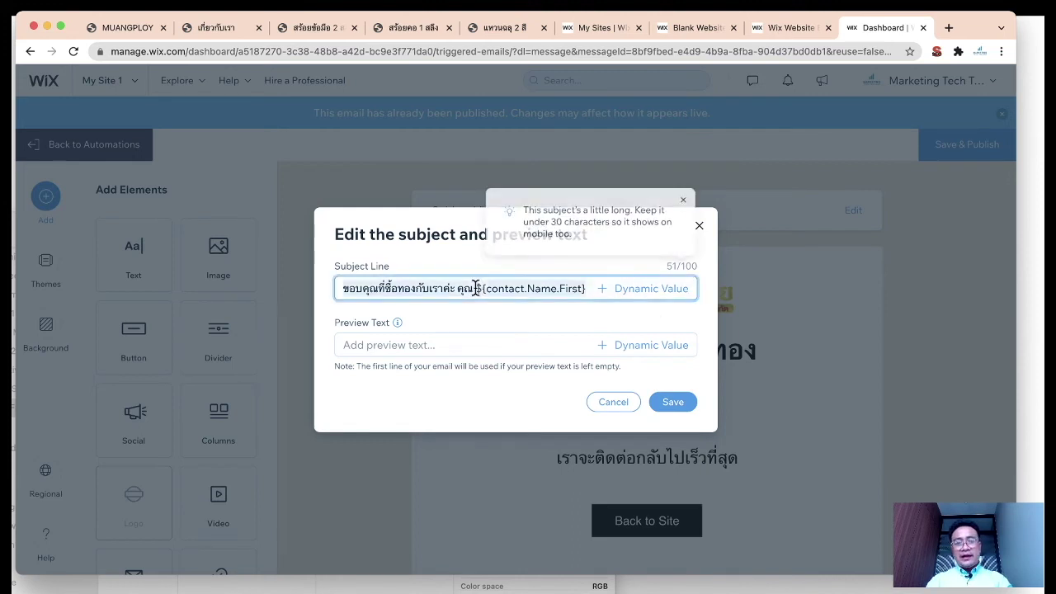
left_click(565, 291)
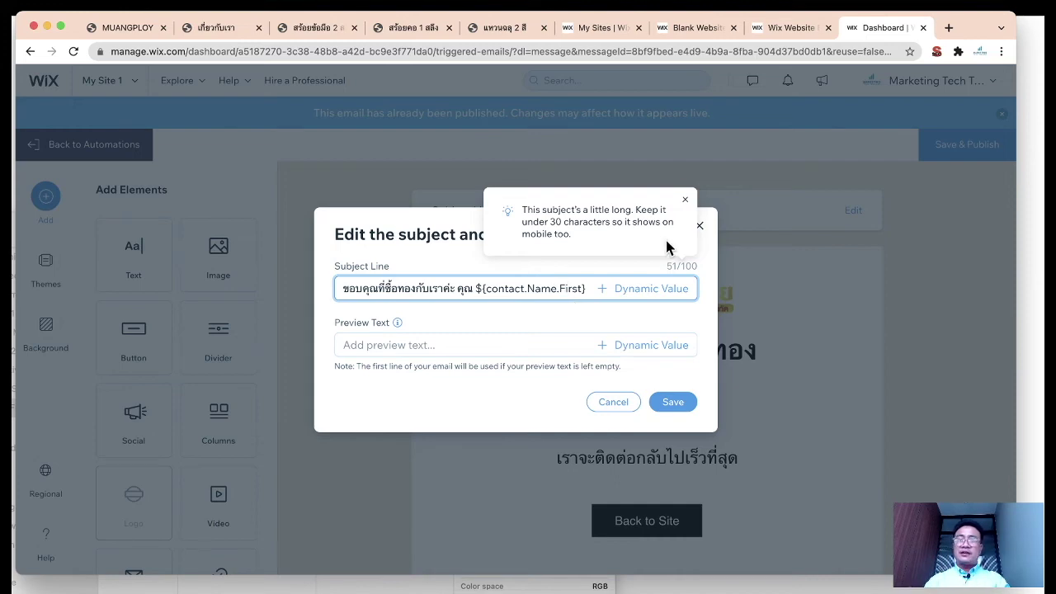
left_click(685, 200)
left_click(673, 402)
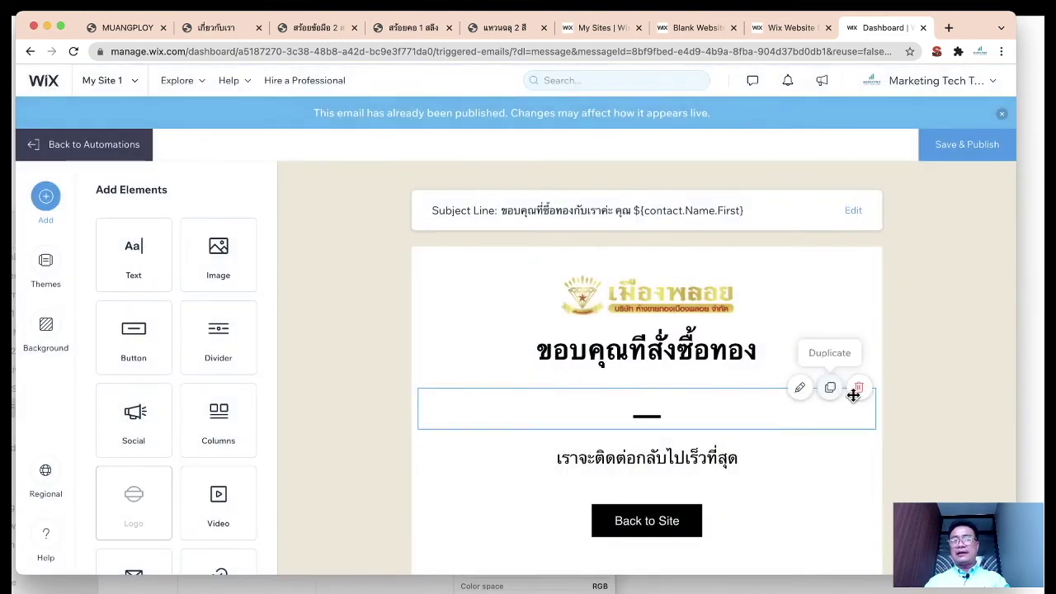
Step: Save & Publish the email again and preview the finished thank-you email
scroll(928, 410, "down", 3)
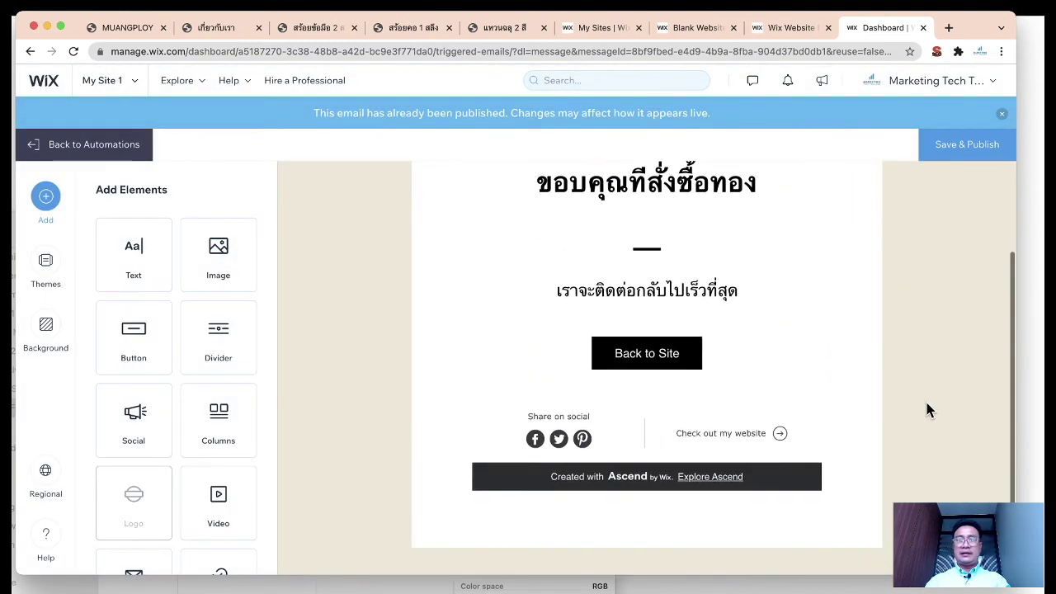
left_click(955, 148)
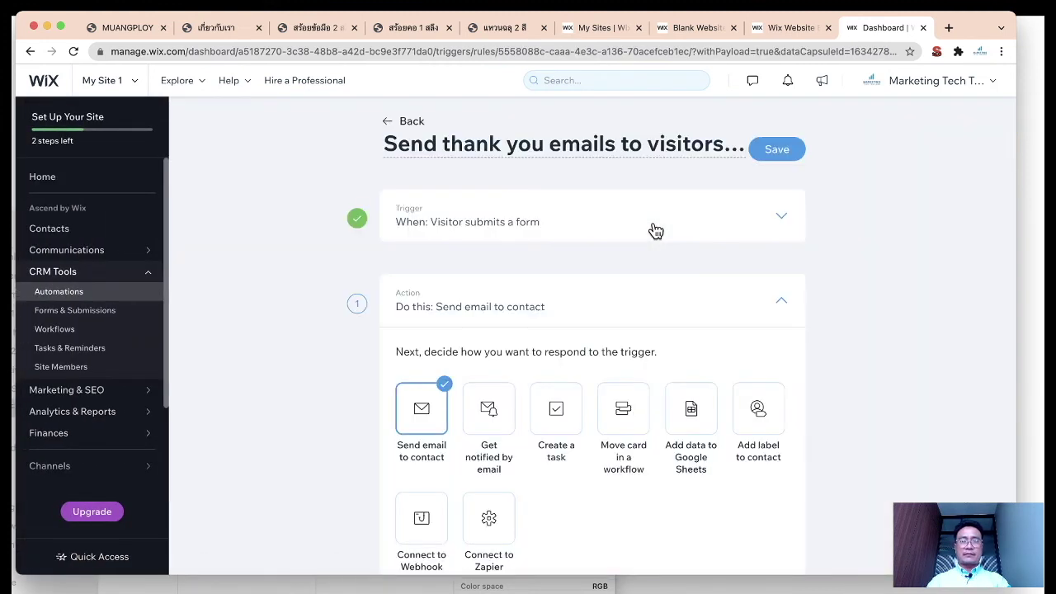
scroll(651, 228, "down", 5)
scroll(758, 320, "down", 2)
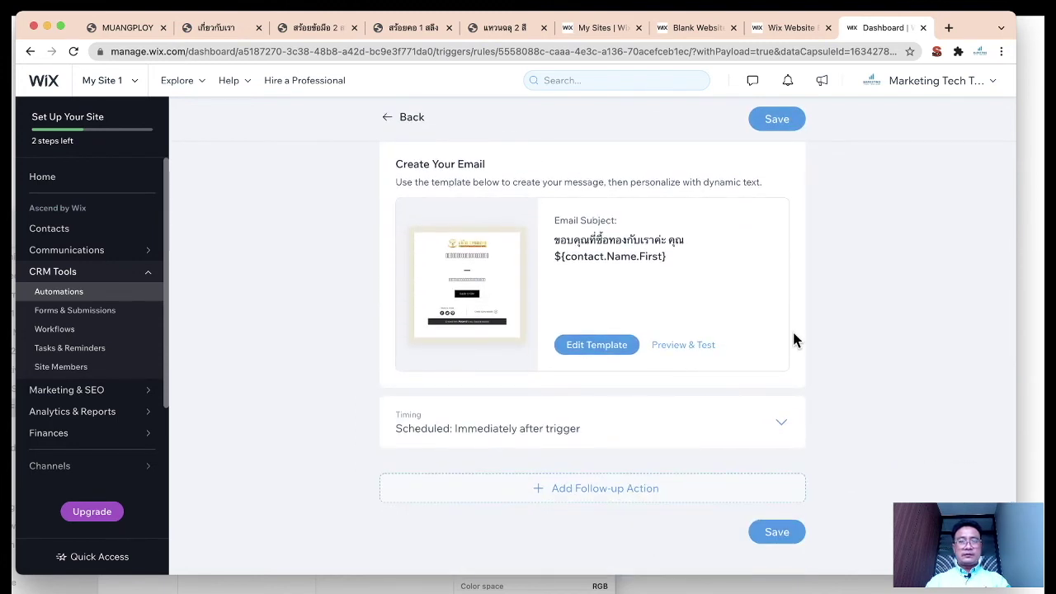
left_click(698, 353)
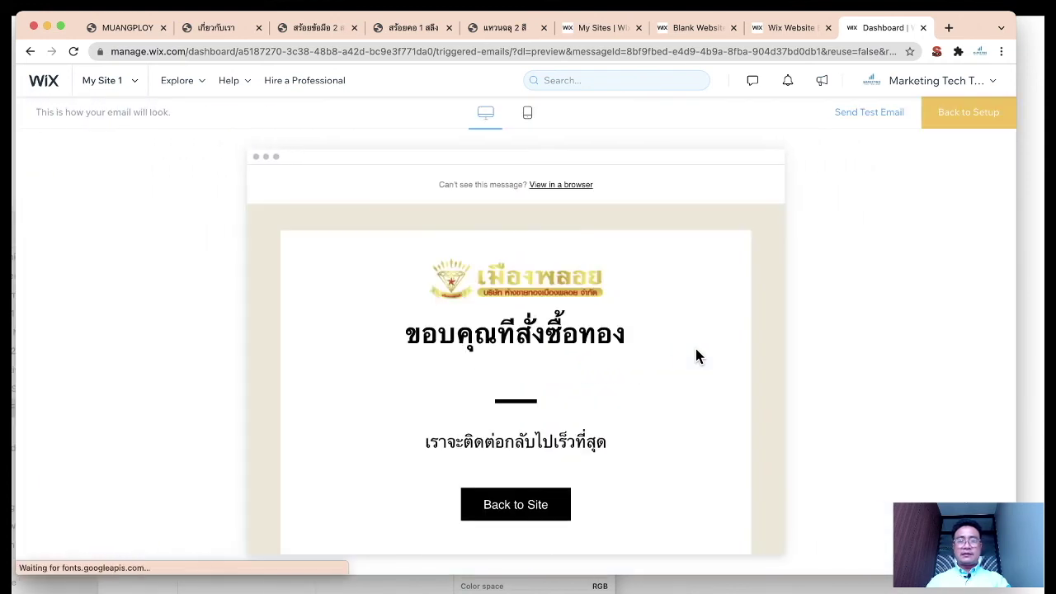
scroll(695, 356, "down", 3)
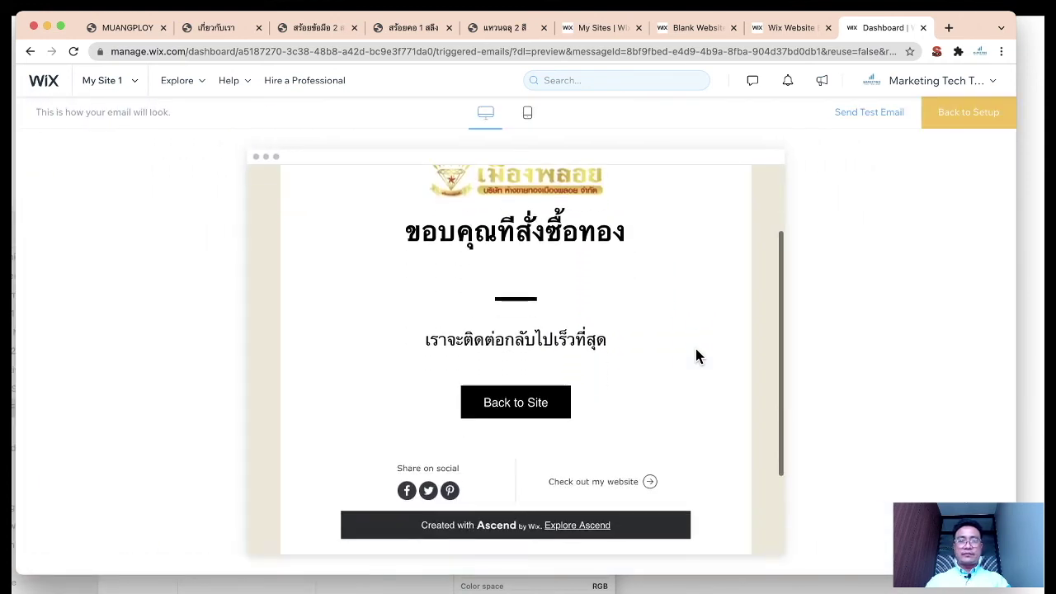
scroll(696, 356, "up", 3)
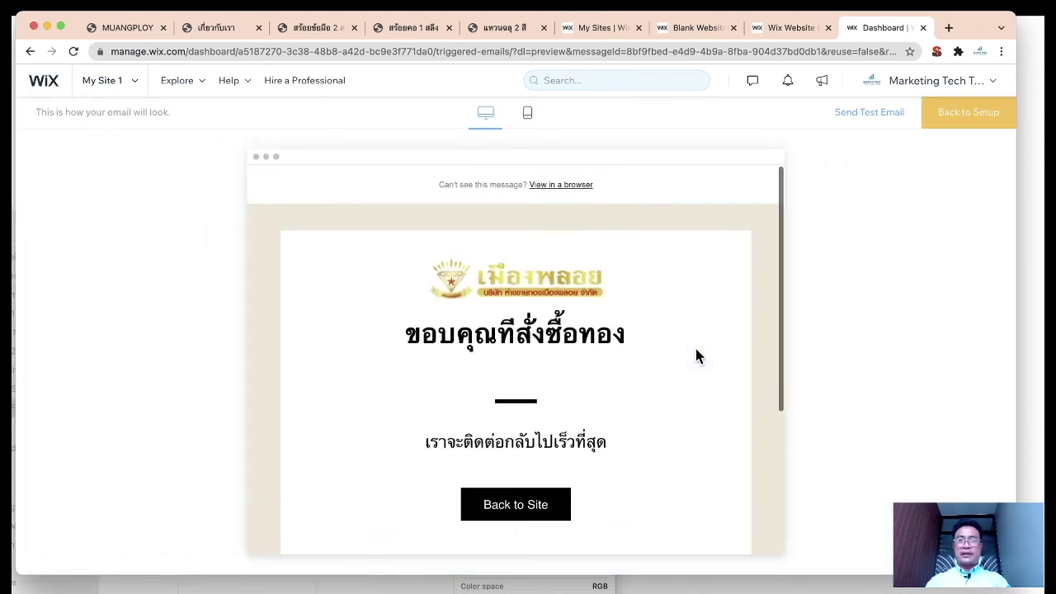
Step: Close the Send Test Email dialog without sending and show the recently opened sites list
left_click(875, 115)
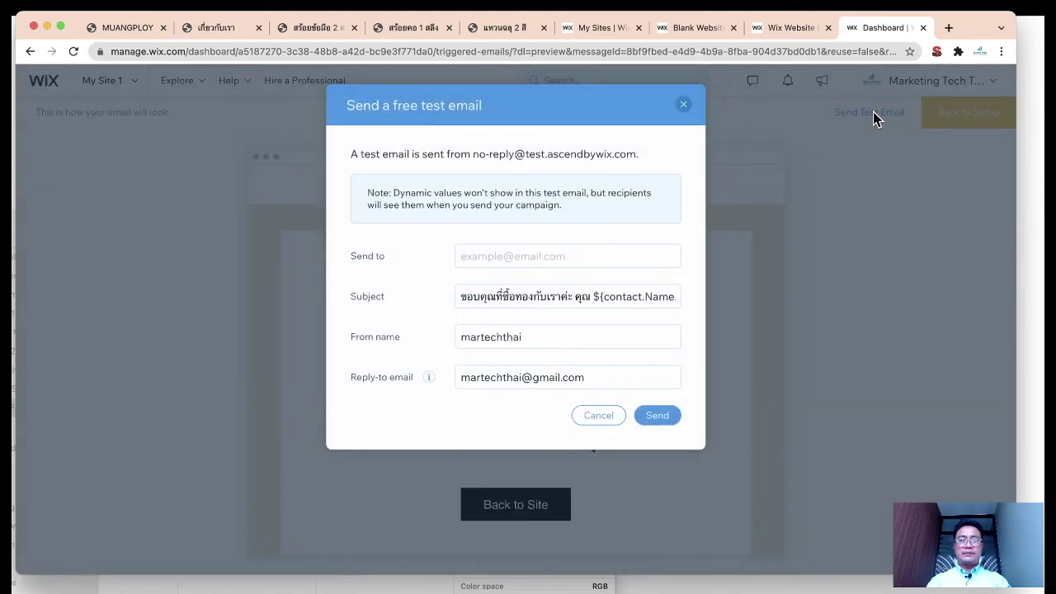
left_click(682, 105)
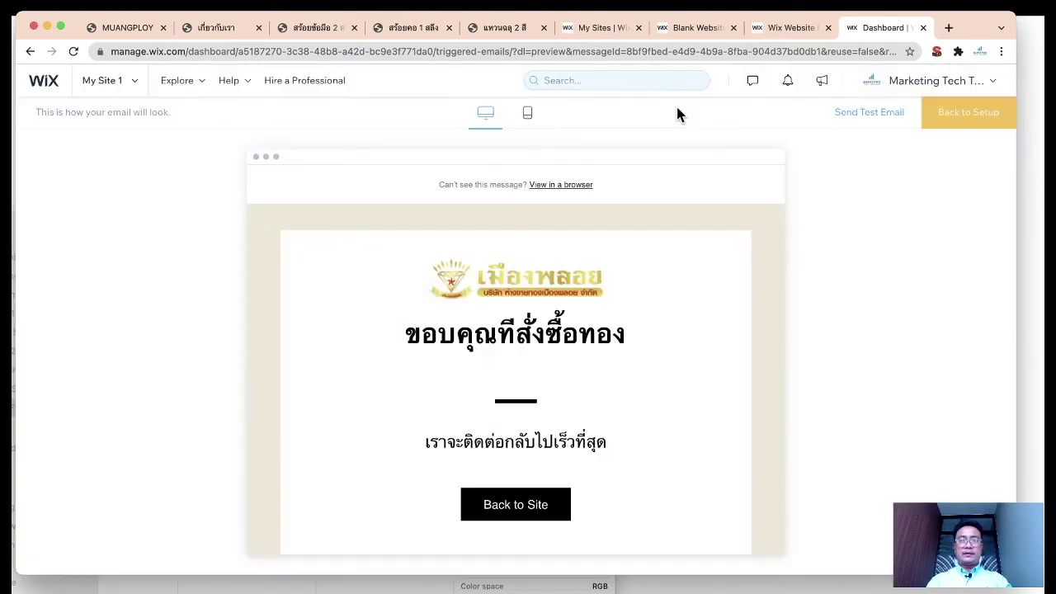
left_click(125, 86)
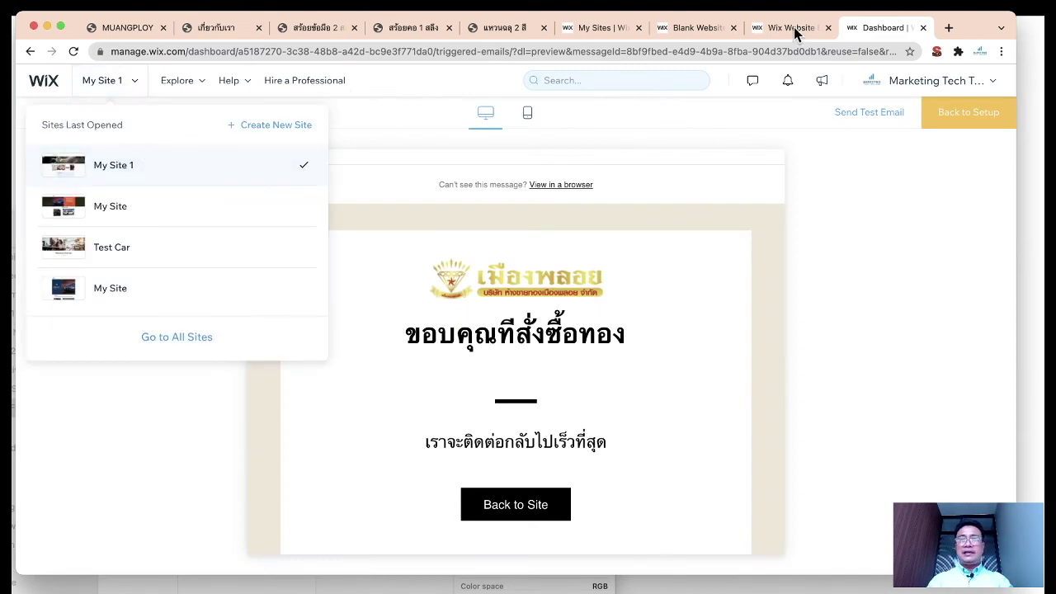
left_click(794, 27)
left_click(883, 29)
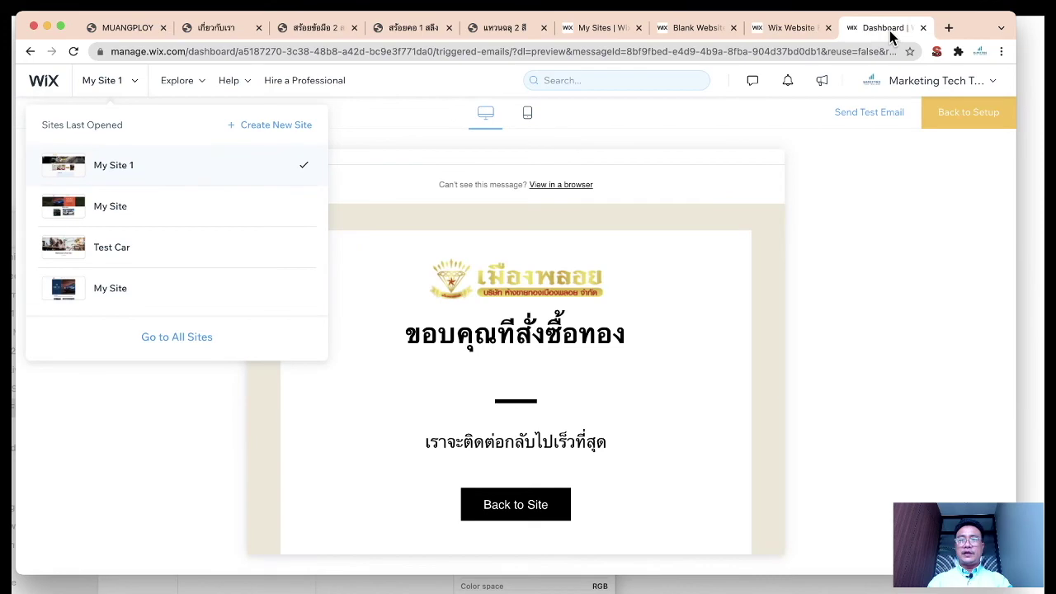
Step: Close the Dashboard tab and return to the HOME page's Contact US form strip in the Editor
left_click(923, 27)
left_click(142, 241)
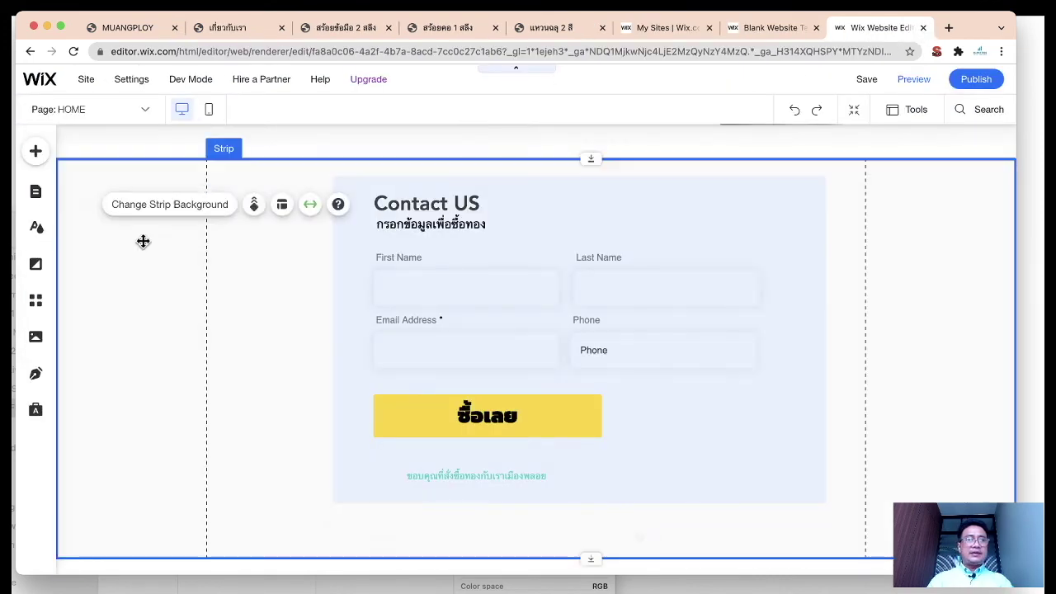
scroll(151, 224, "up", 2)
Step: Look through the Settings menu and toggle the Page: HOME pages list
left_click(85, 80)
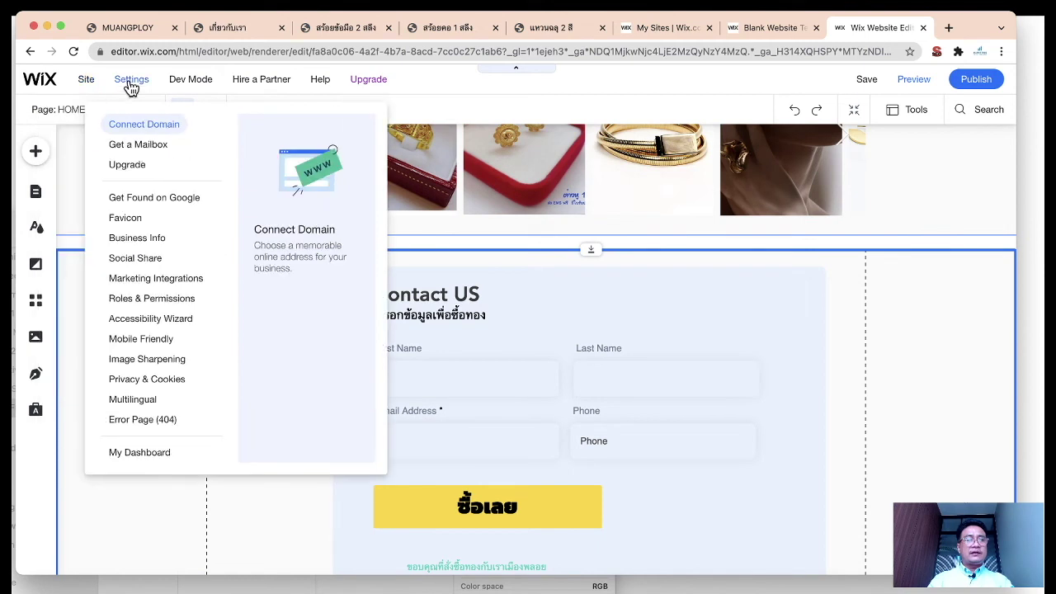
left_click(144, 113)
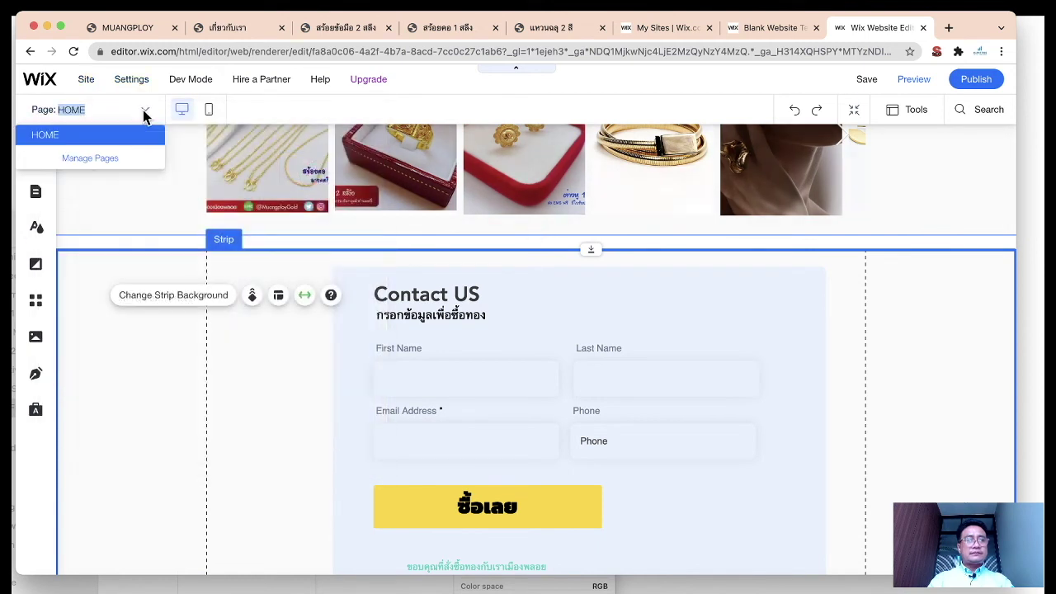
left_click(145, 113)
Step: Open the HOME page's Page Settings through Manage Pages and its ⋯ menu
left_click(143, 113)
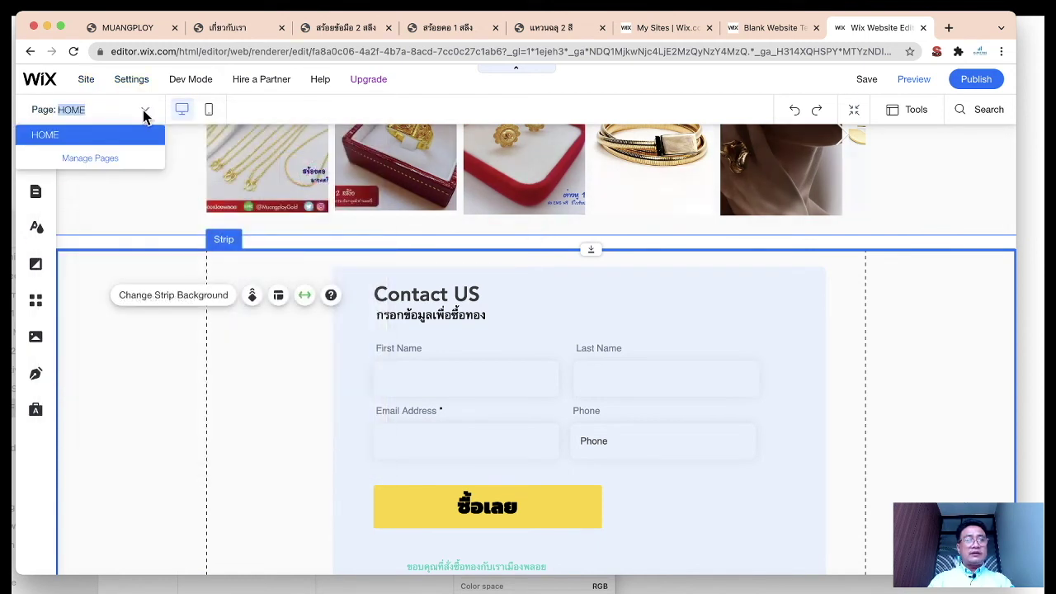
left_click(107, 156)
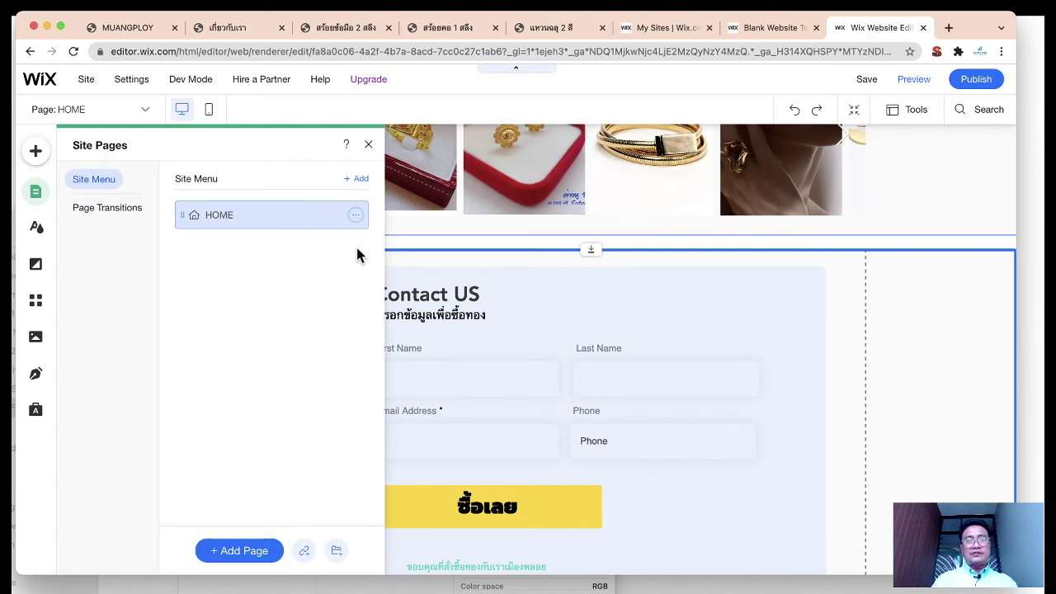
left_click(355, 216)
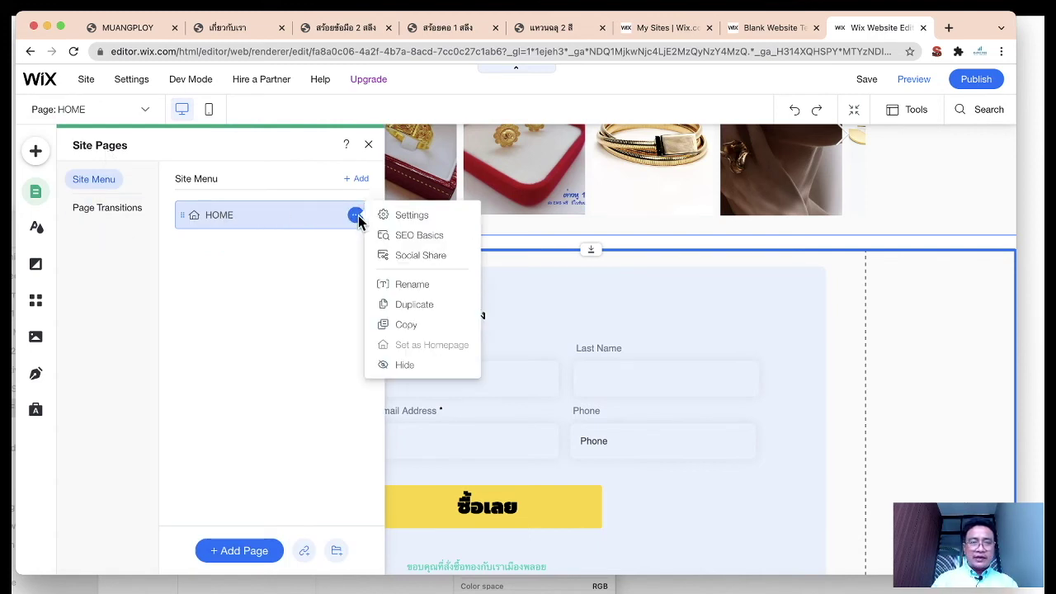
left_click(405, 216)
left_click(443, 239)
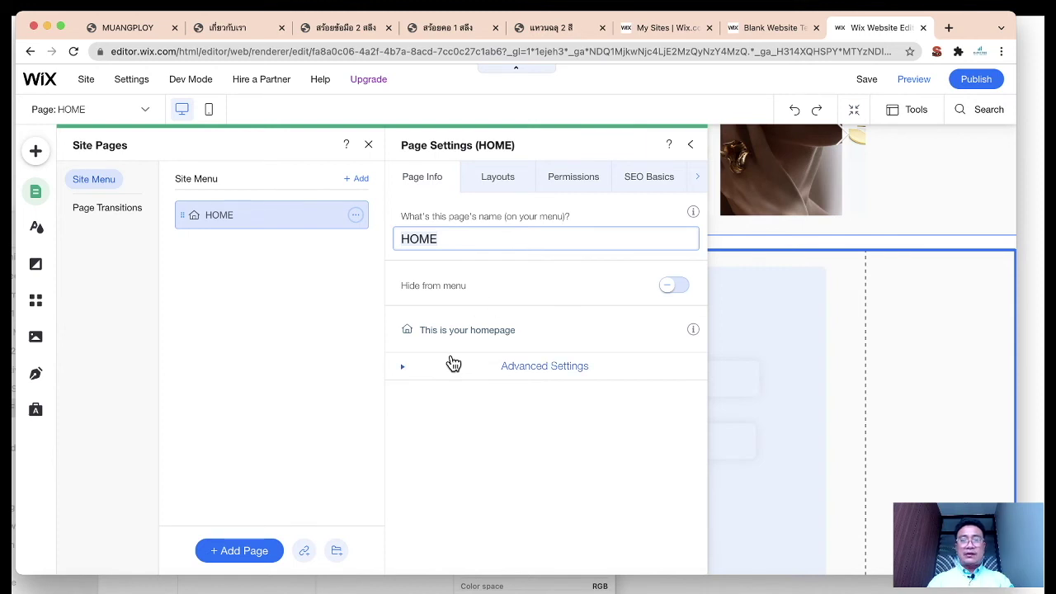
Step: Expand Advanced Settings, review the Standard layout, and switch to the SEO Basics tab
left_click(405, 373)
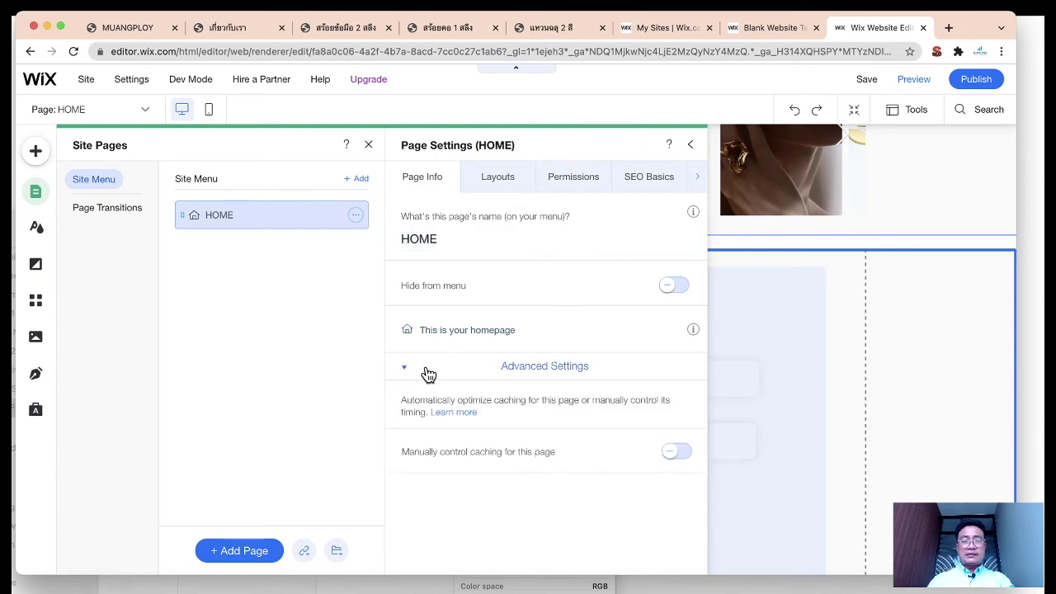
left_click(503, 193)
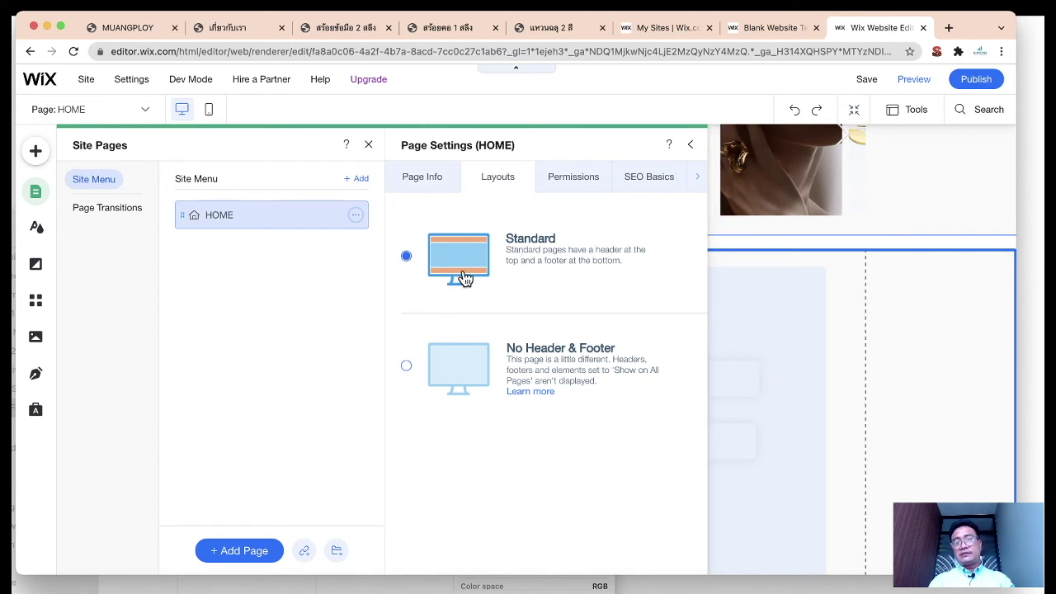
left_click(634, 188)
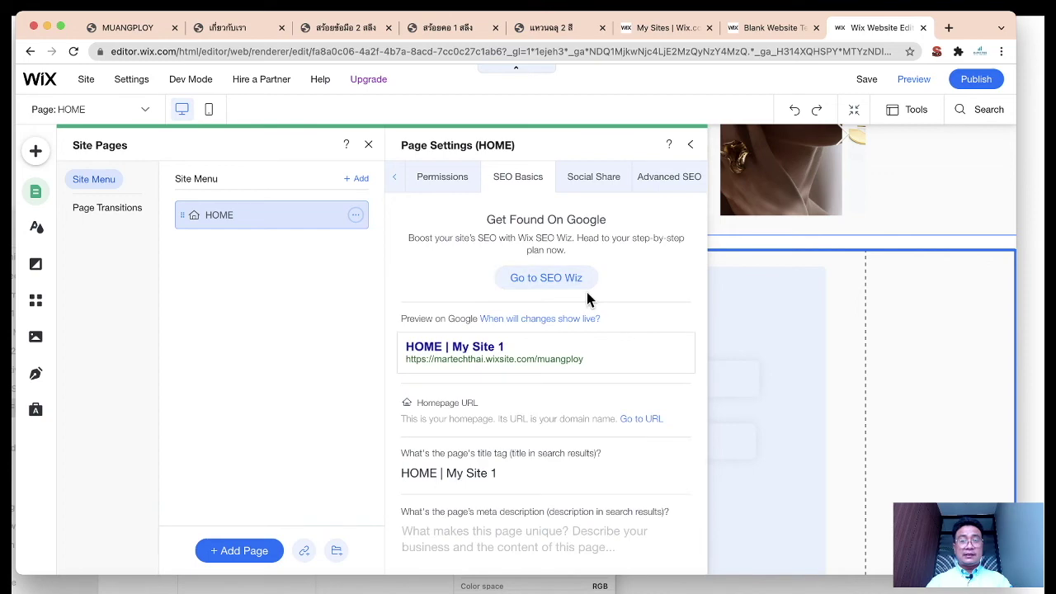
Step: Begin editing the HOME title tag and look over the MUANGPLOY shop website for text
scroll(613, 359, "down", 1)
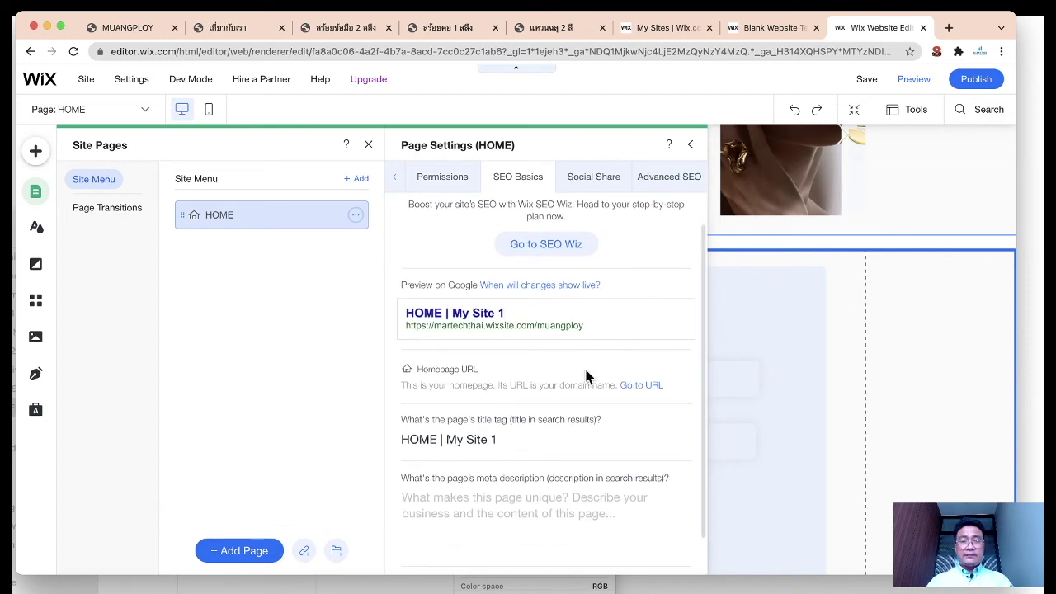
left_click(458, 446)
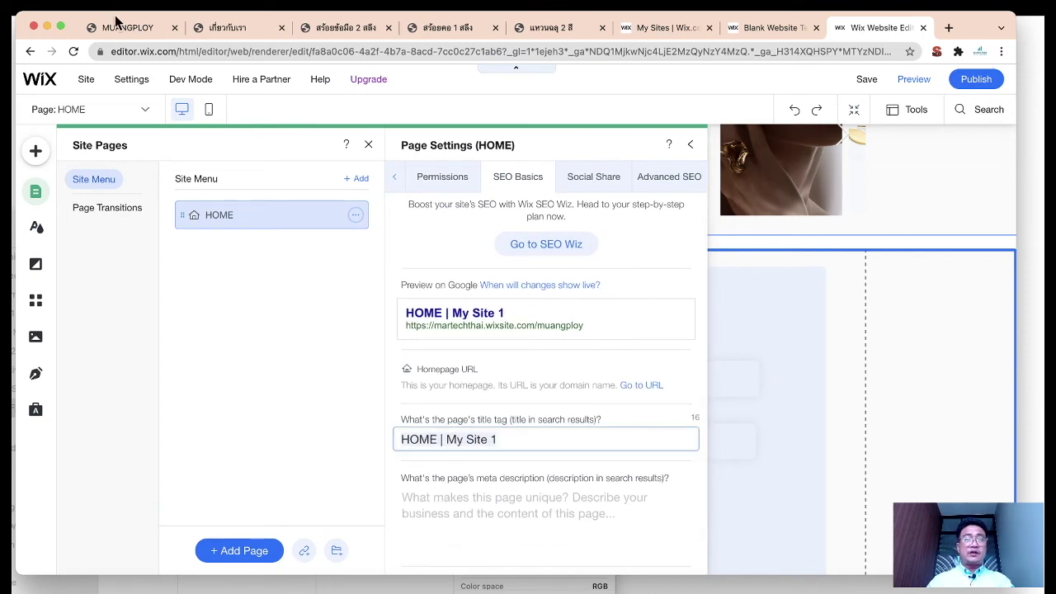
left_click(124, 27)
scroll(721, 317, "up", 5)
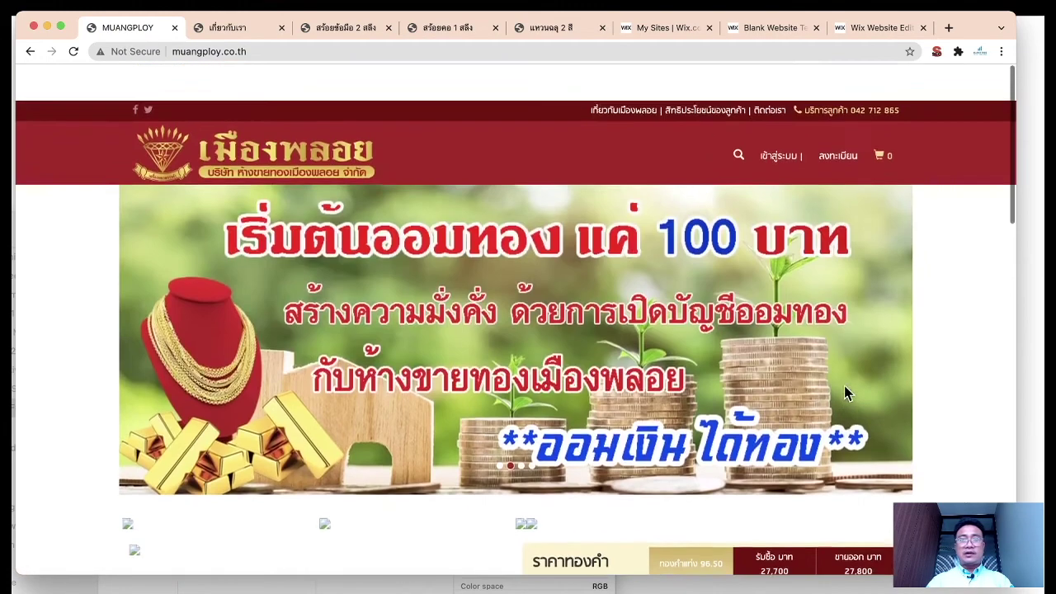
right_click(935, 294)
left_click(960, 272)
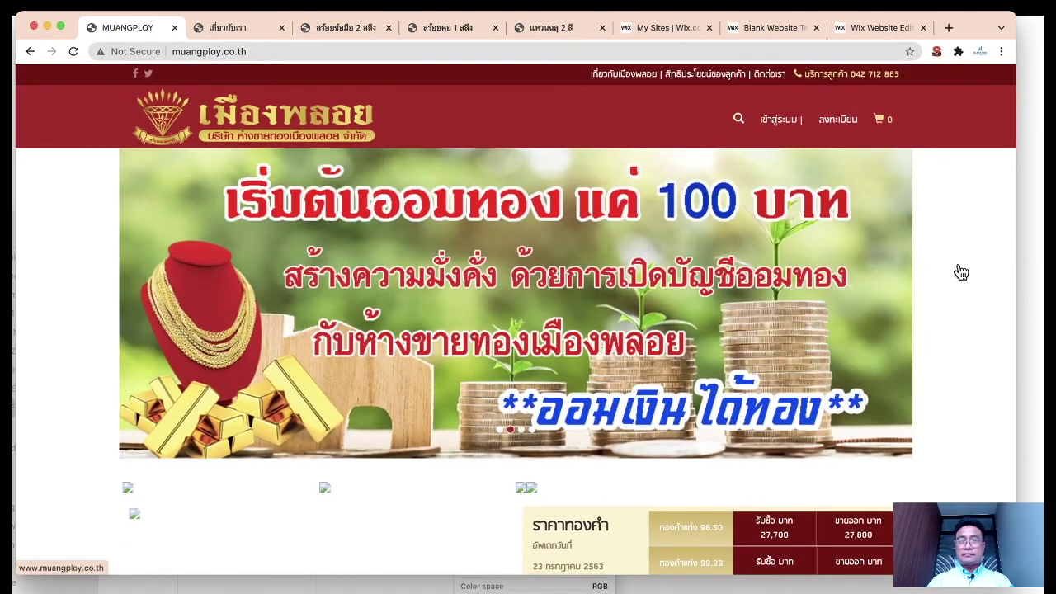
scroll(961, 272, "down", 1)
scroll(889, 165, "up", 1)
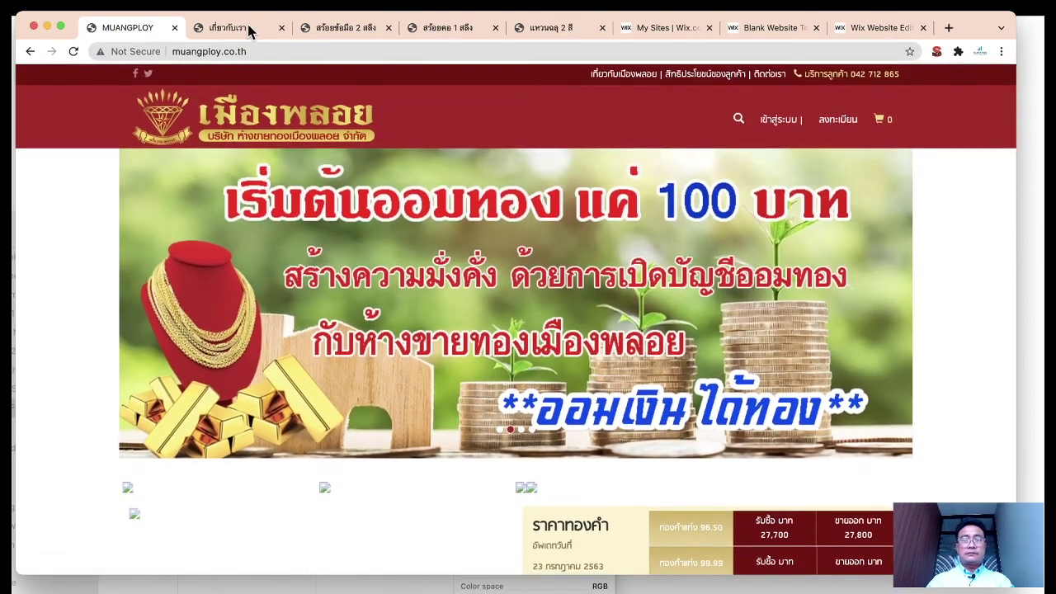
Step: Copy the About Us page's opening sentence and paste it as the HOME title tag
left_click(249, 29)
left_click(385, 237)
left_click_drag(329, 225, 549, 228)
key("ctrl+c")
left_click(853, 27)
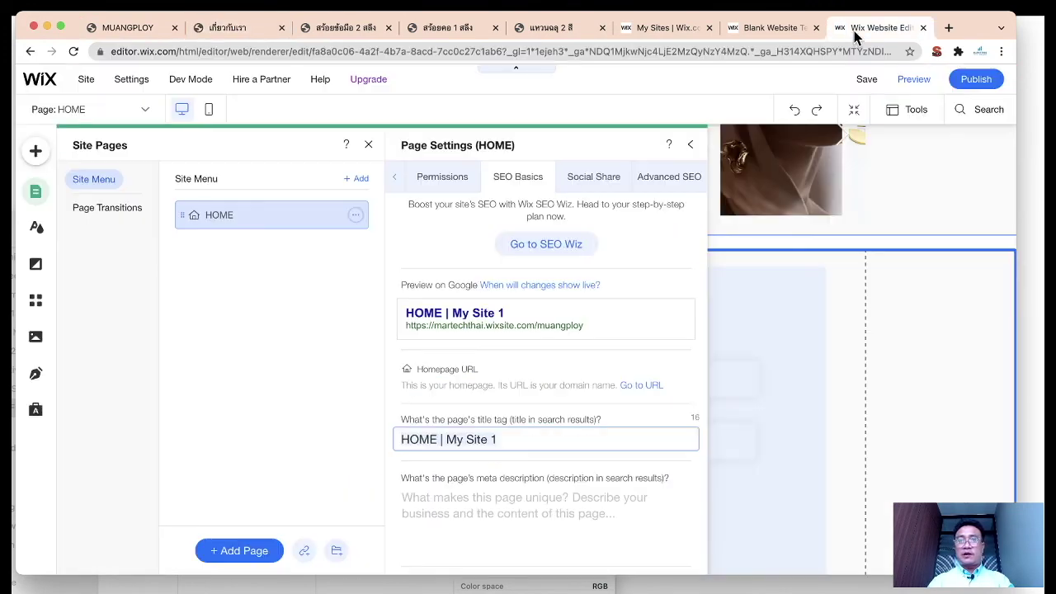
triple_click(528, 439)
key("ctrl+v")
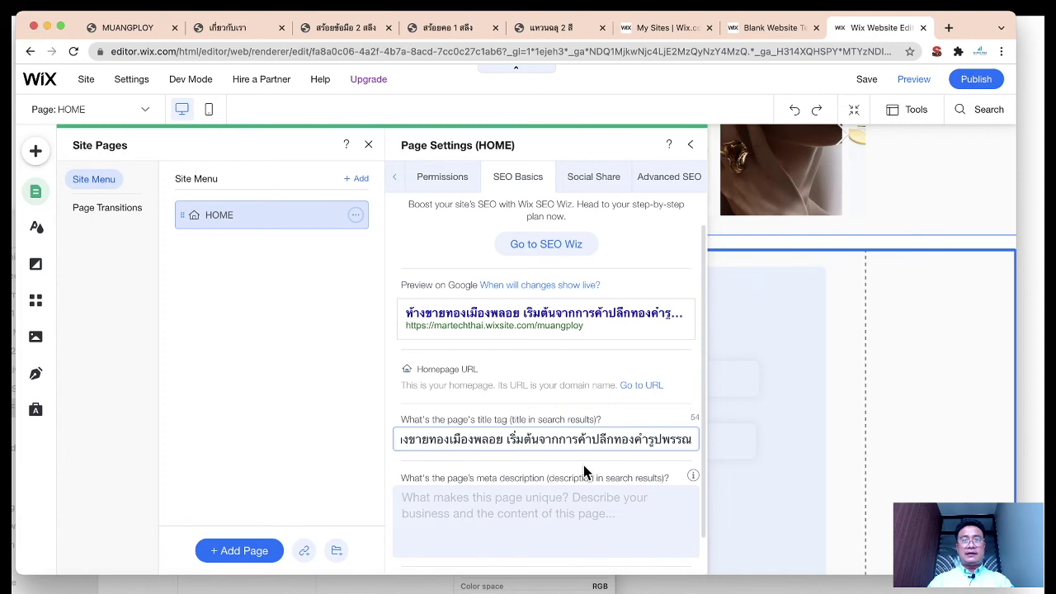
Step: Paste the About Us second paragraph as the meta description, removing its leading blank line and spaces
scroll(584, 472, "down", 1)
left_click(584, 472)
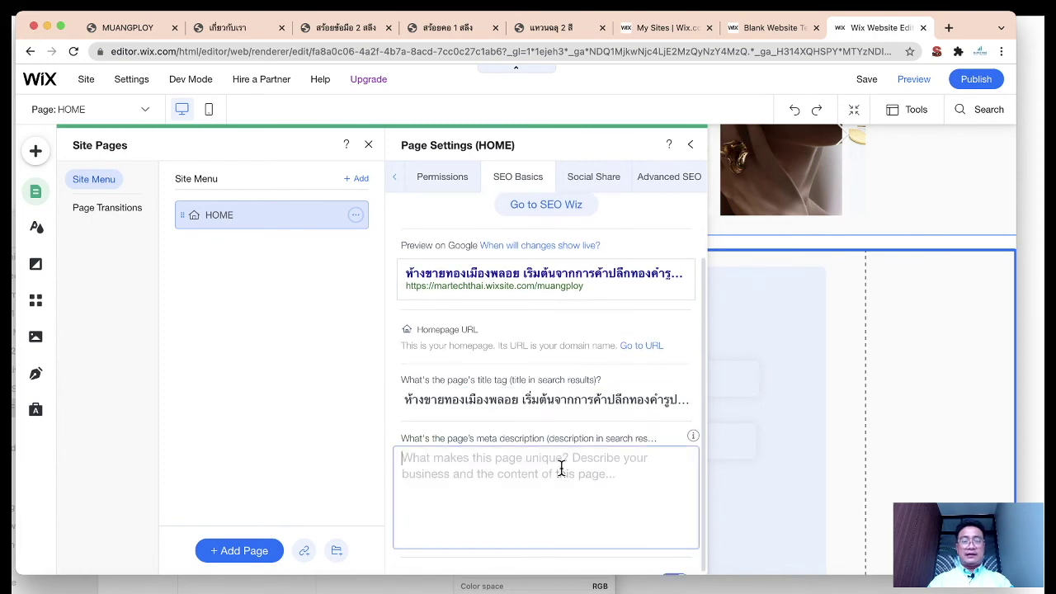
left_click(143, 30)
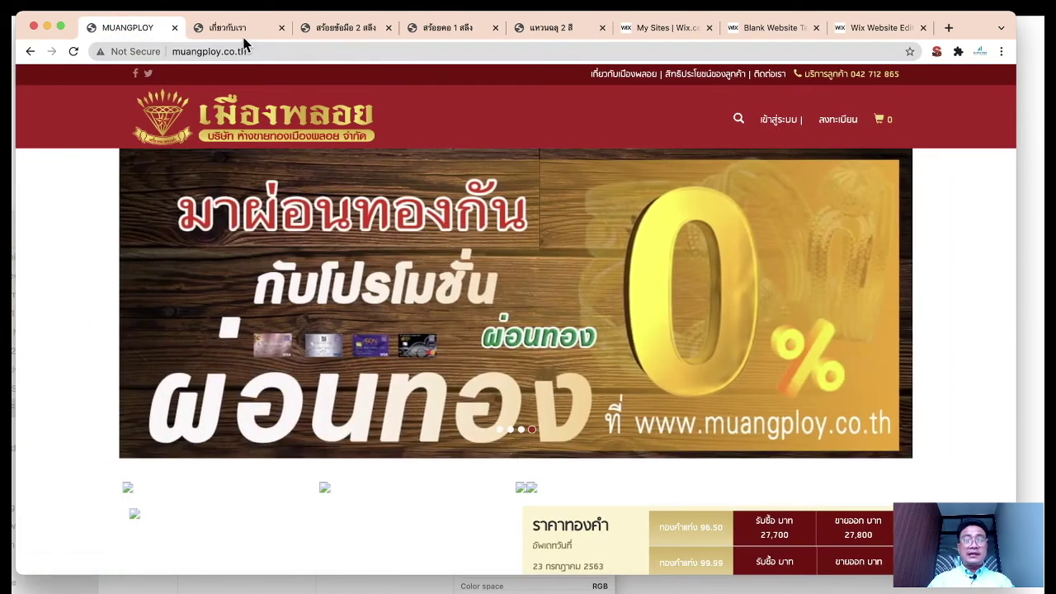
left_click(239, 28)
left_click_drag(357, 262, 554, 305)
key("super+c")
left_click(861, 30)
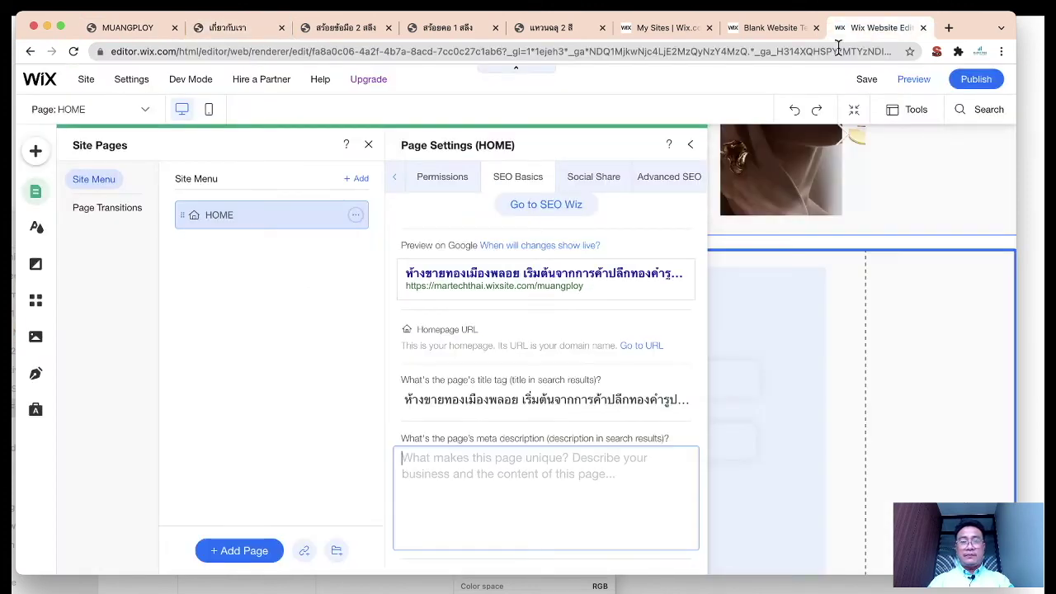
key("super+v")
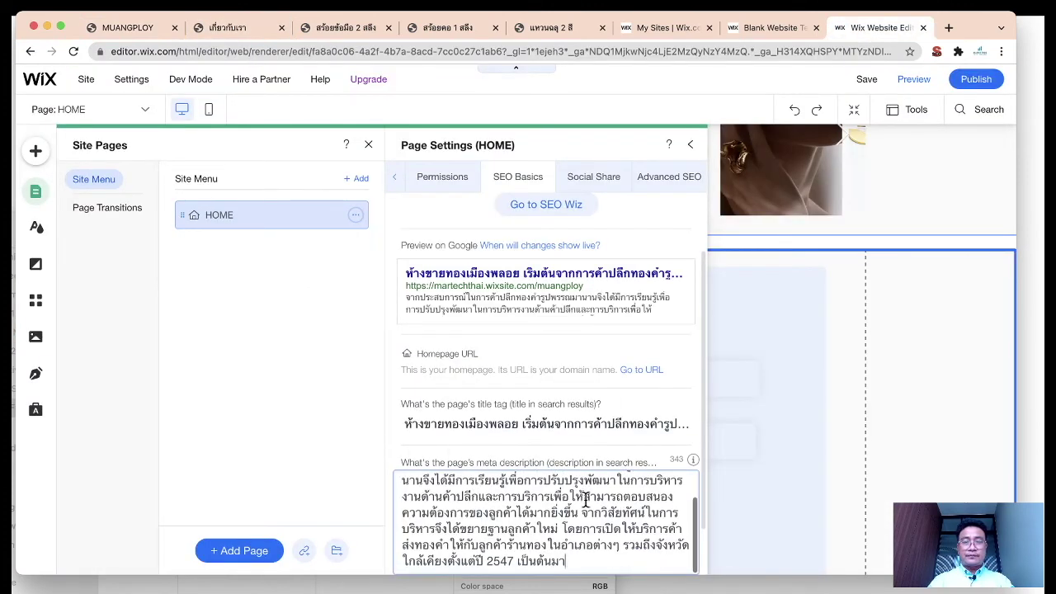
key("super+Up")
key("Delete")
key("Delete")
key("Delete")
key("Delete")
key("Delete")
key("Delete")
key("Delete")
key("Delete")
key("Delete")
key("Delete")
key("Delete")
key("Delete")
scroll(560, 354, "down", 1)
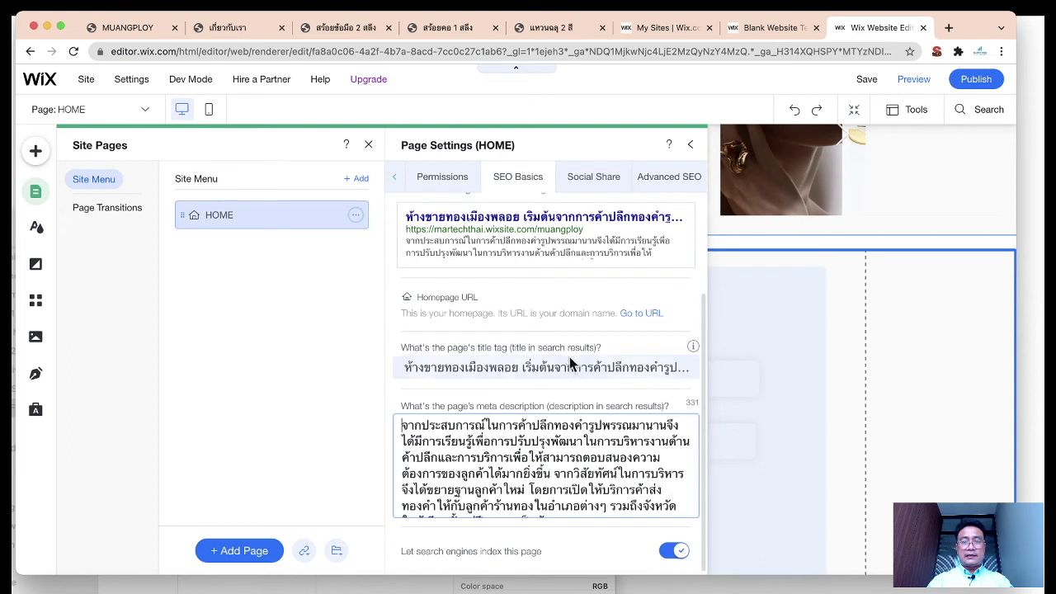
Step: Set slide_51.png as the HOME page's Social Share image
left_click(594, 181)
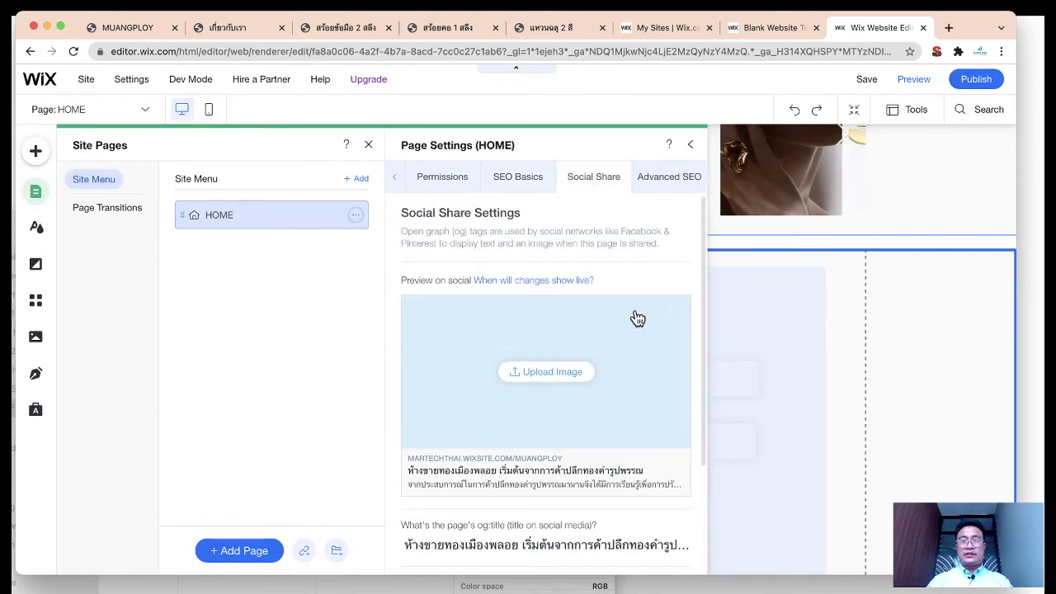
scroll(638, 318, "down", 1)
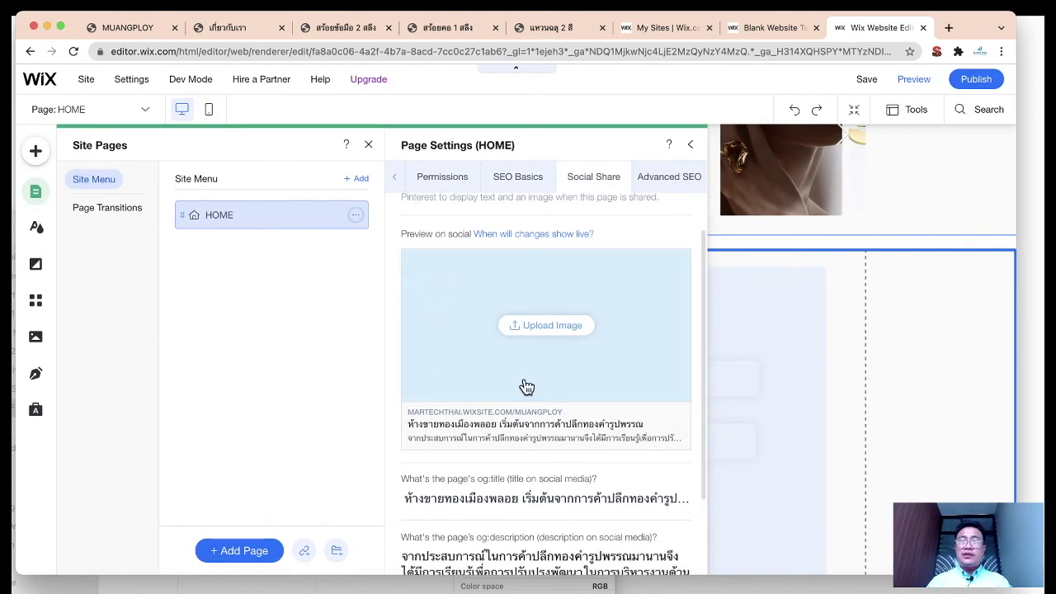
left_click(578, 324)
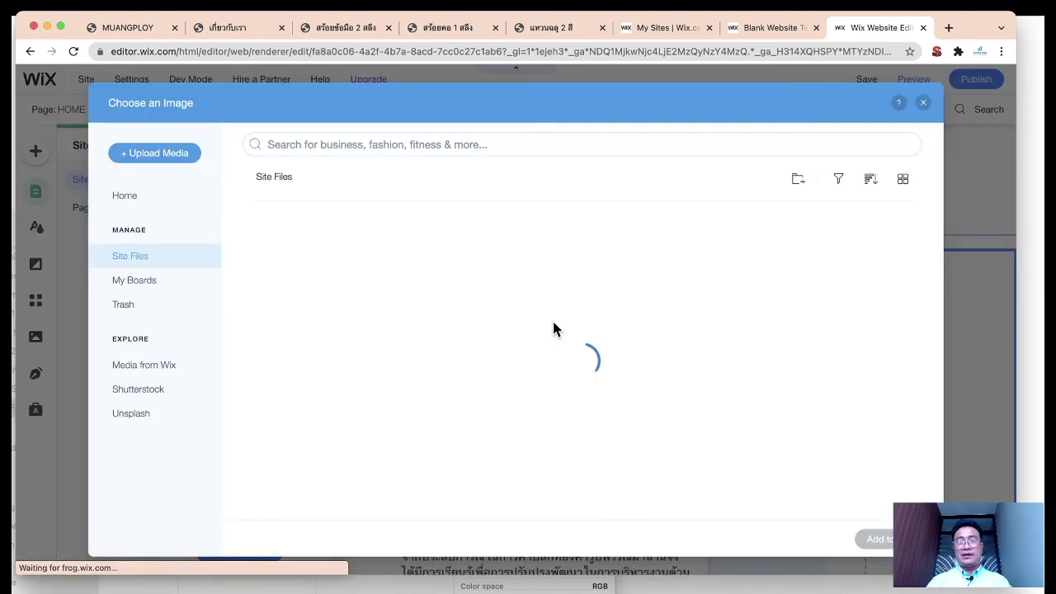
left_click(287, 302)
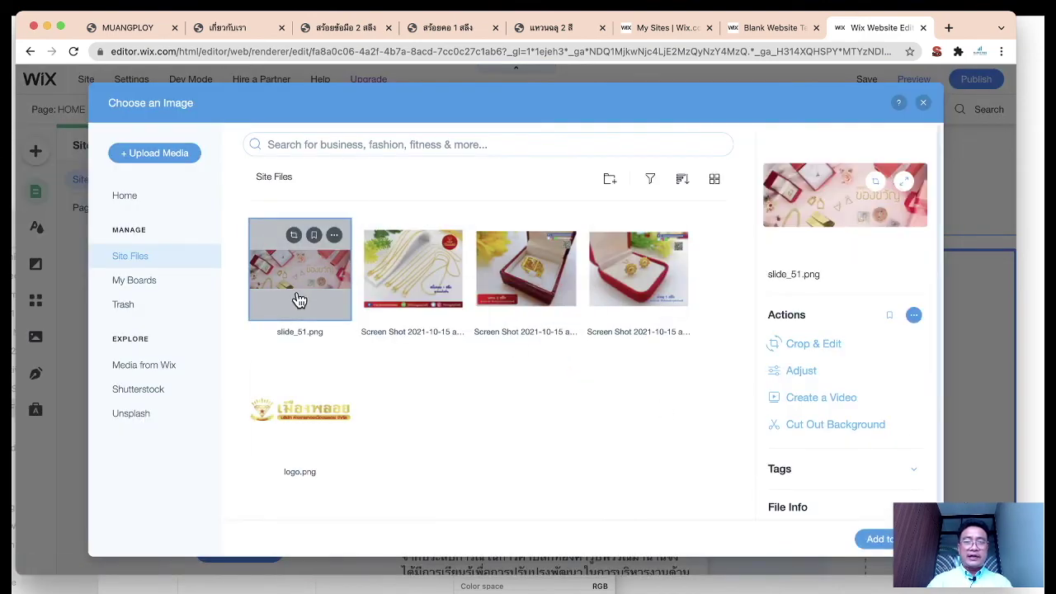
left_click(878, 538)
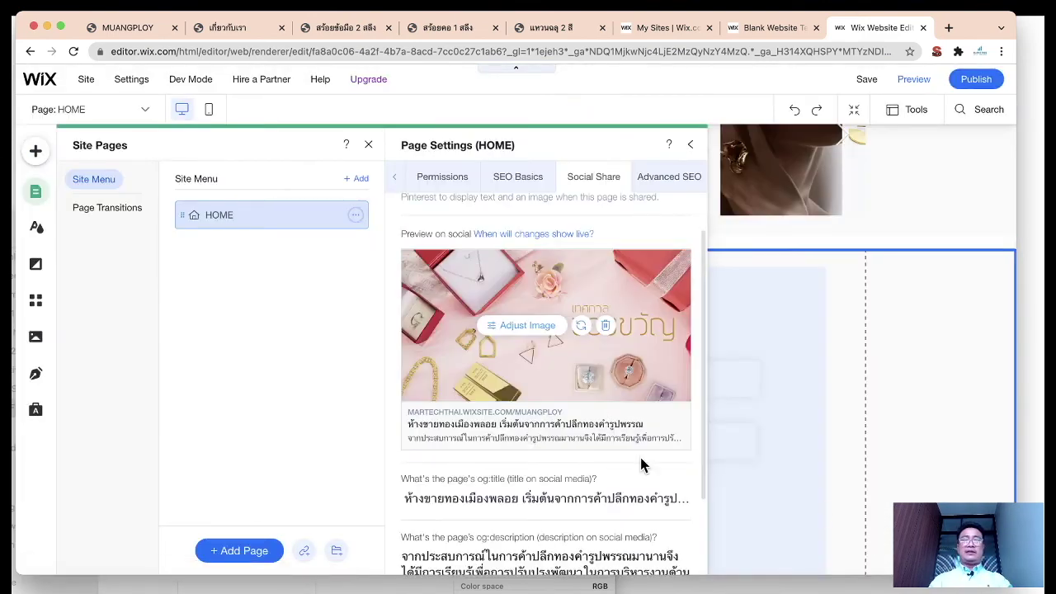
Step: Review Advanced SEO, publish the site, and view the live site from the Congratulations dialog
scroll(640, 462, "down", 3)
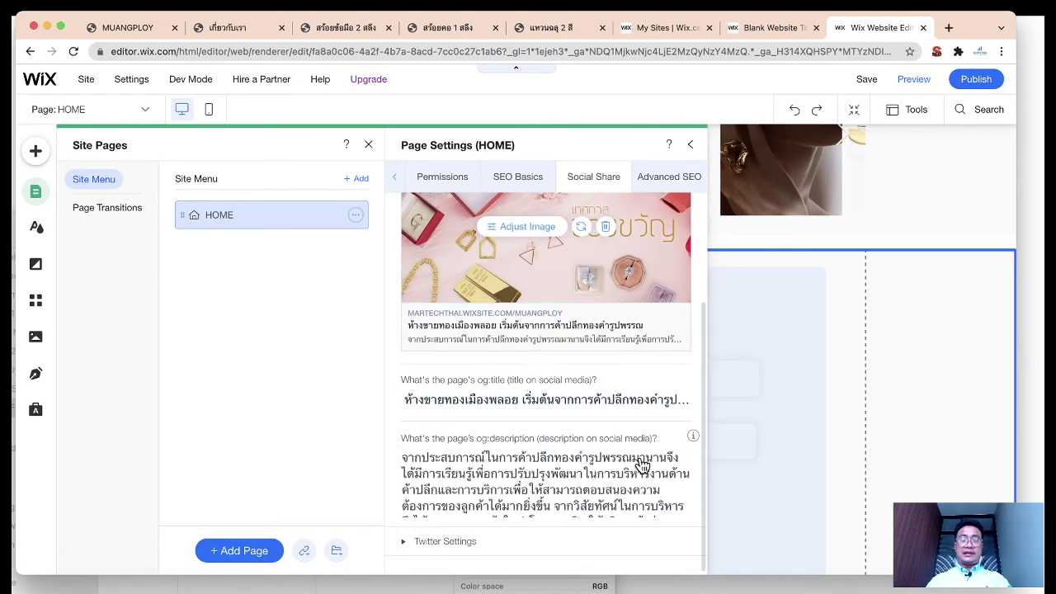
scroll(640, 464, "up", 4)
left_click(671, 178)
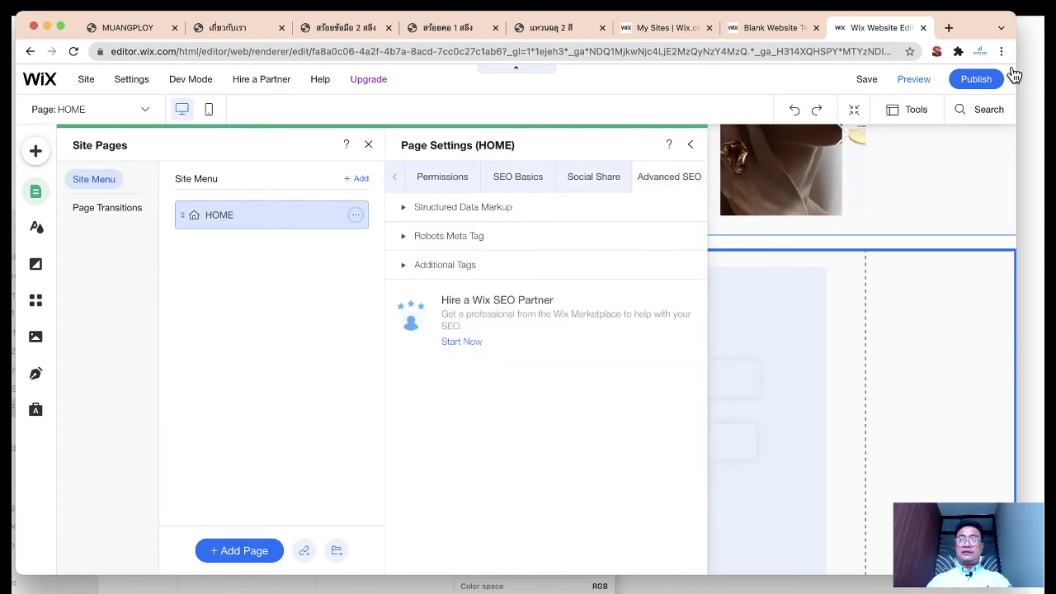
left_click(979, 80)
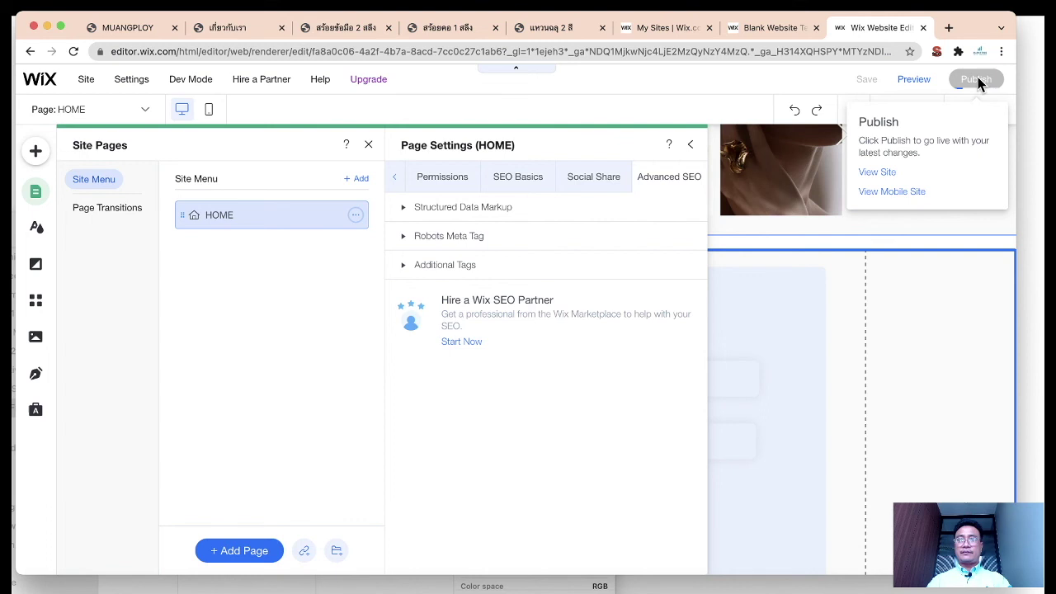
left_click(690, 146)
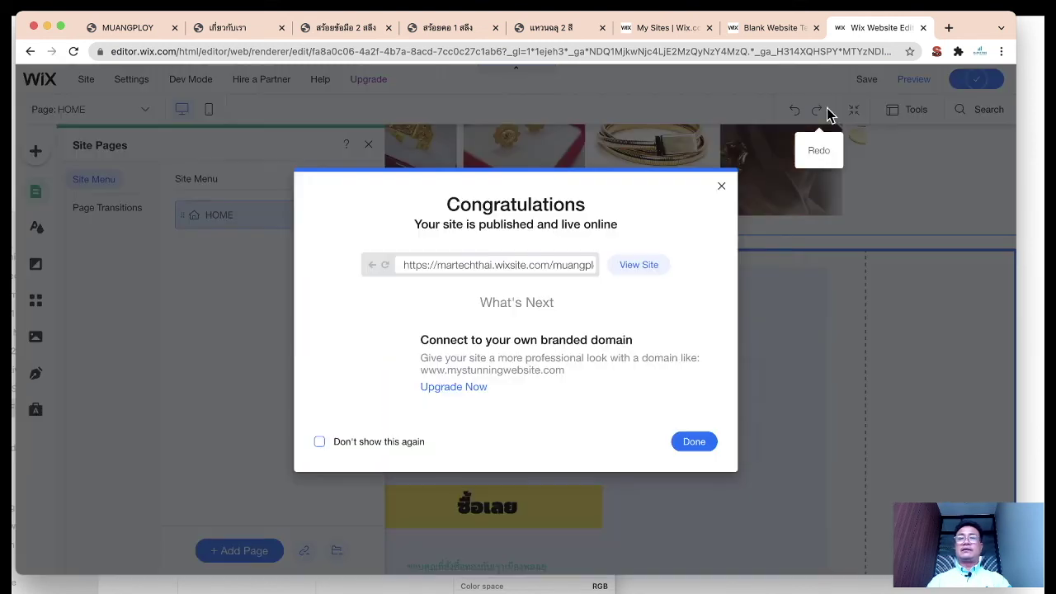
left_click(625, 270)
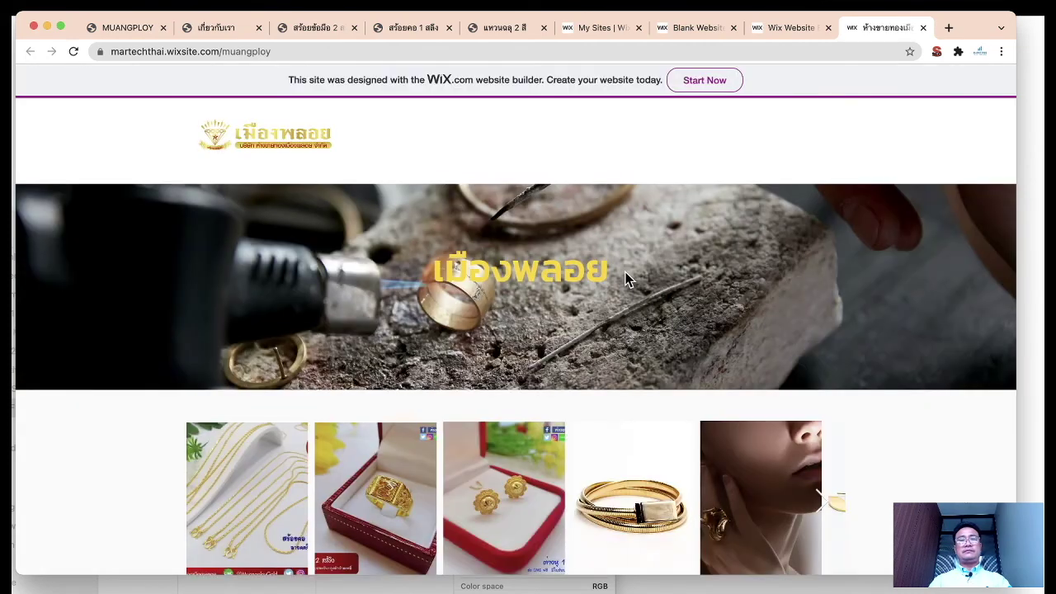
Step: Fill the Contact US form's First Name, Last Name, Email and Phone with test values
scroll(459, 260, "down", 10)
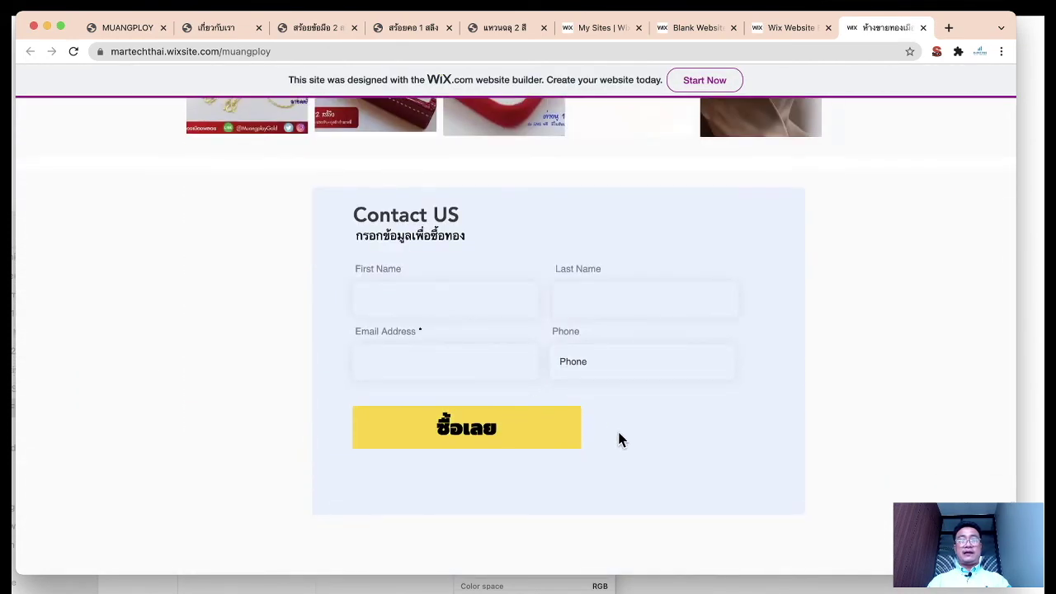
scroll(619, 438, "down", 1)
scroll(619, 438, "up", 3)
left_click(462, 387)
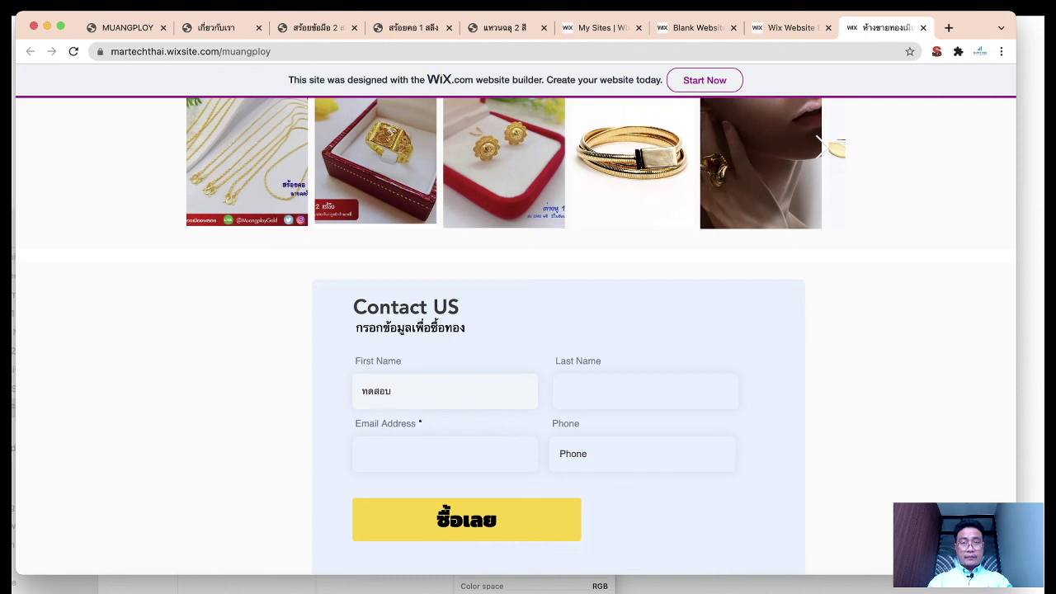
left_click(649, 390)
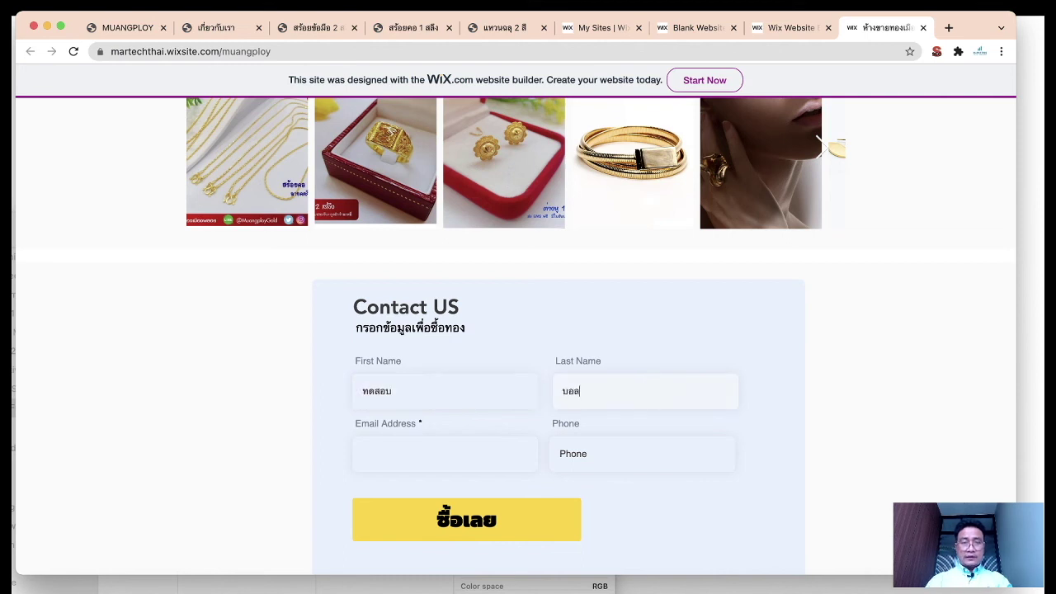
left_click(489, 449)
type("aa")
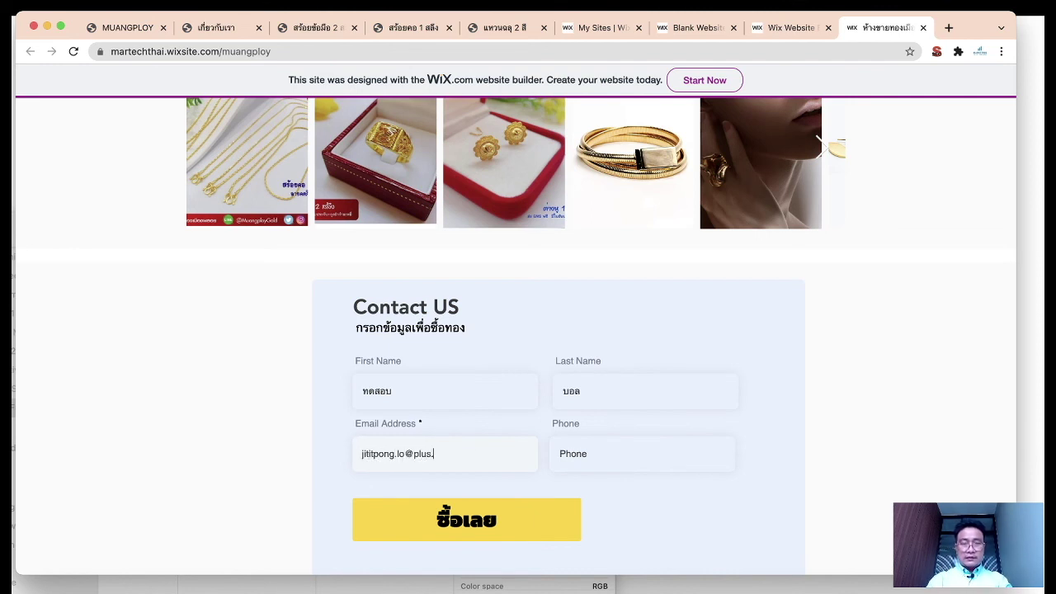
left_click(624, 458)
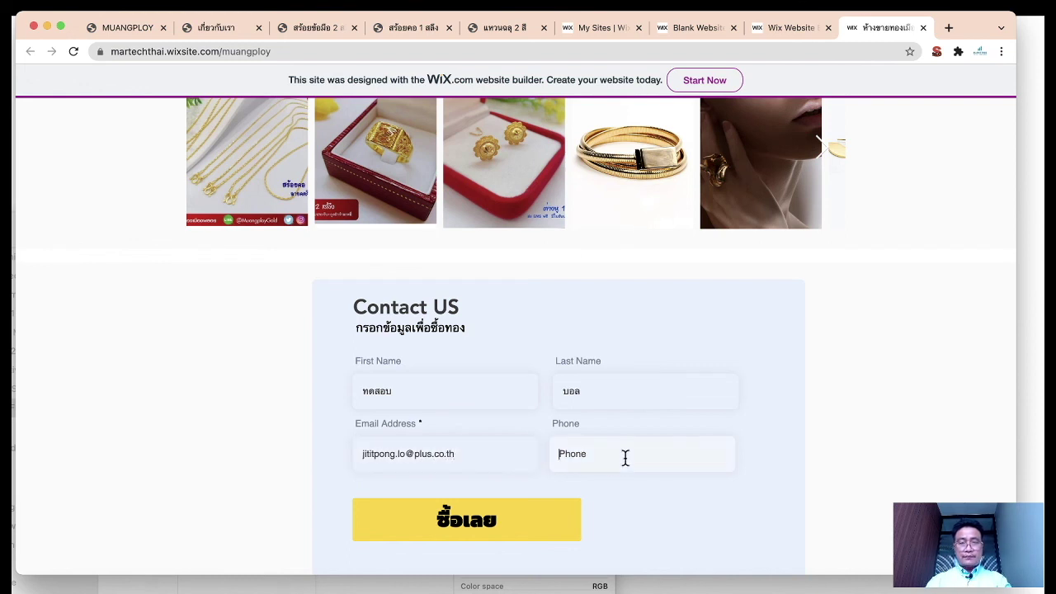
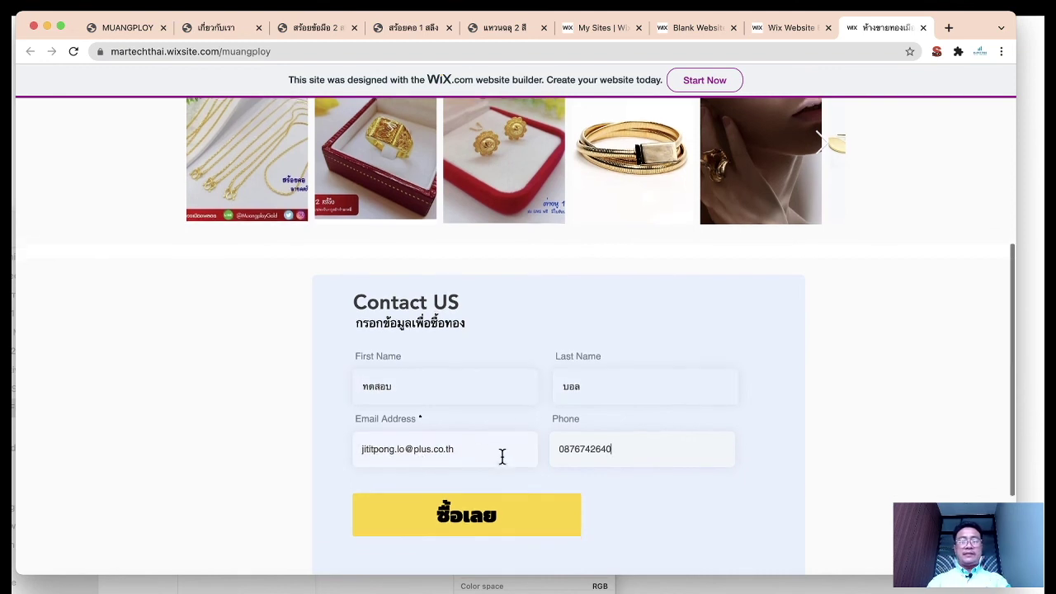
Step: Submit the test entry with the ซื้อเลย button and select the confirmation text
scroll(501, 454, "down", 1)
left_click(504, 515)
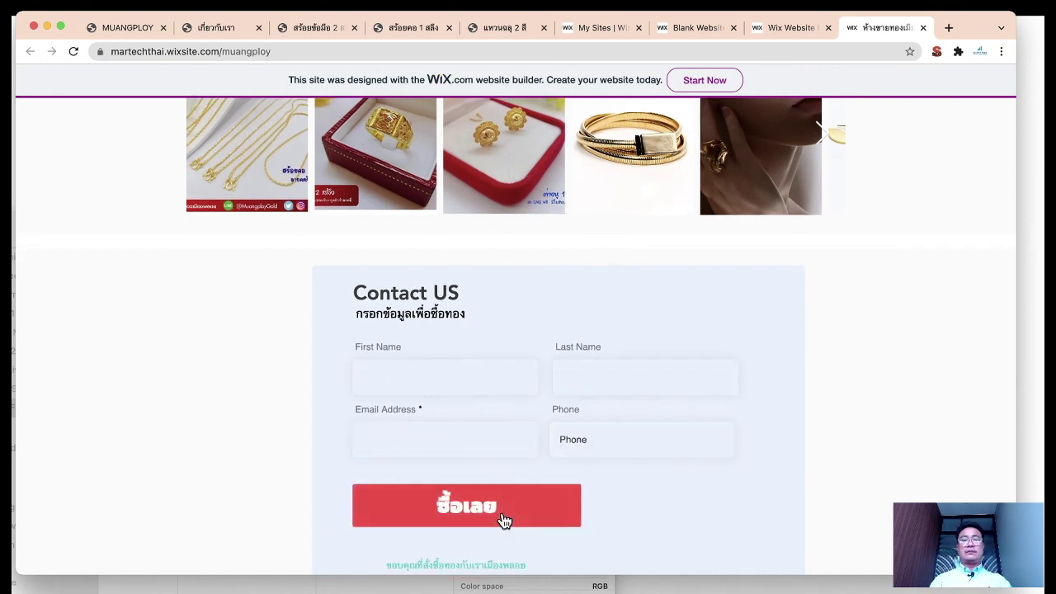
scroll(577, 442, "down", 2)
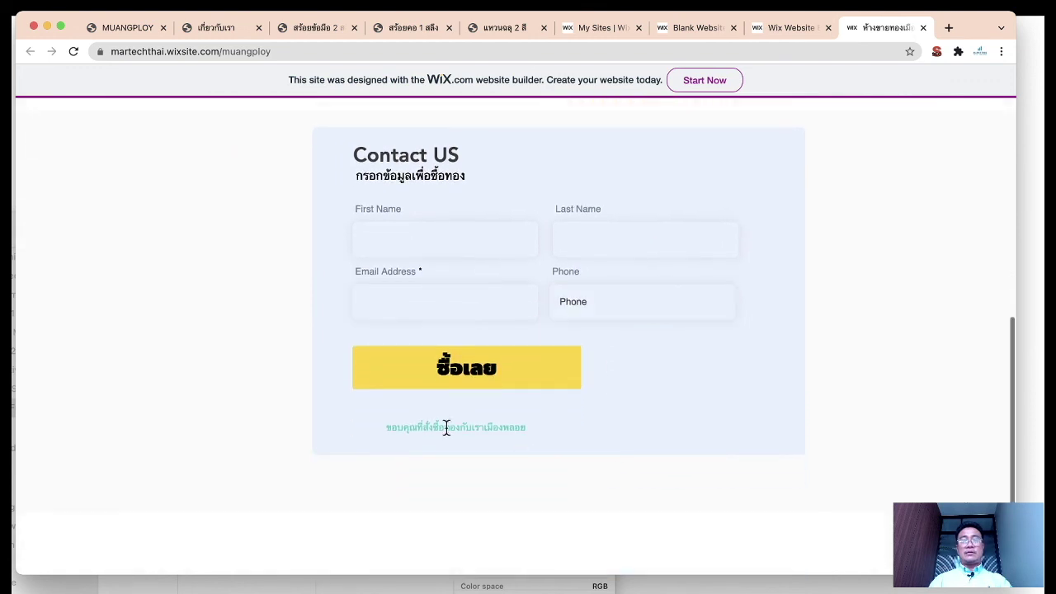
left_click_drag(374, 429, 550, 431)
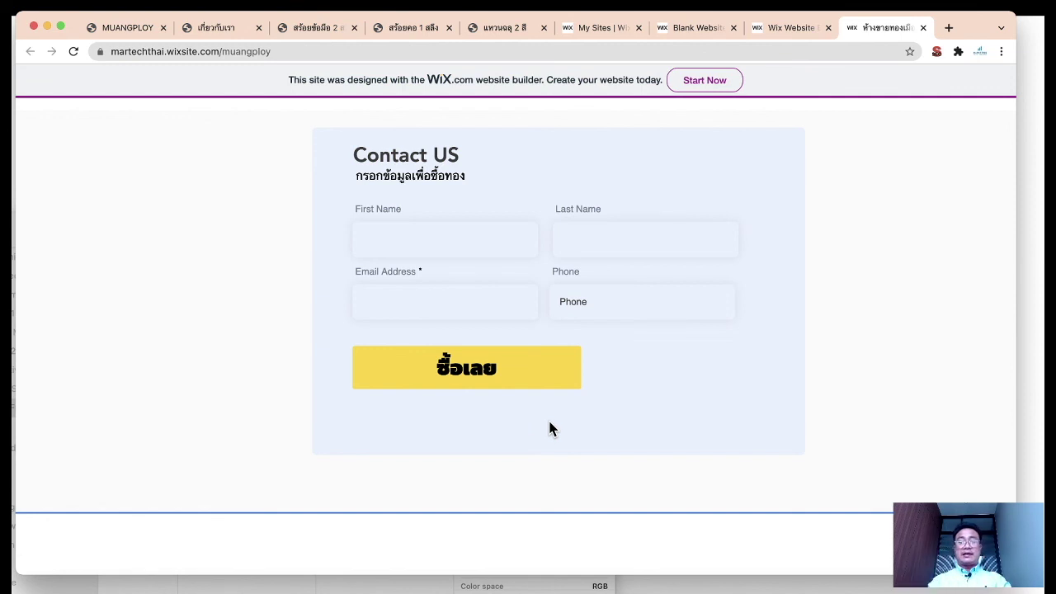
Step: Go to gmail.com in a new browser tab
left_click(948, 27)
type("g")
key("Return")
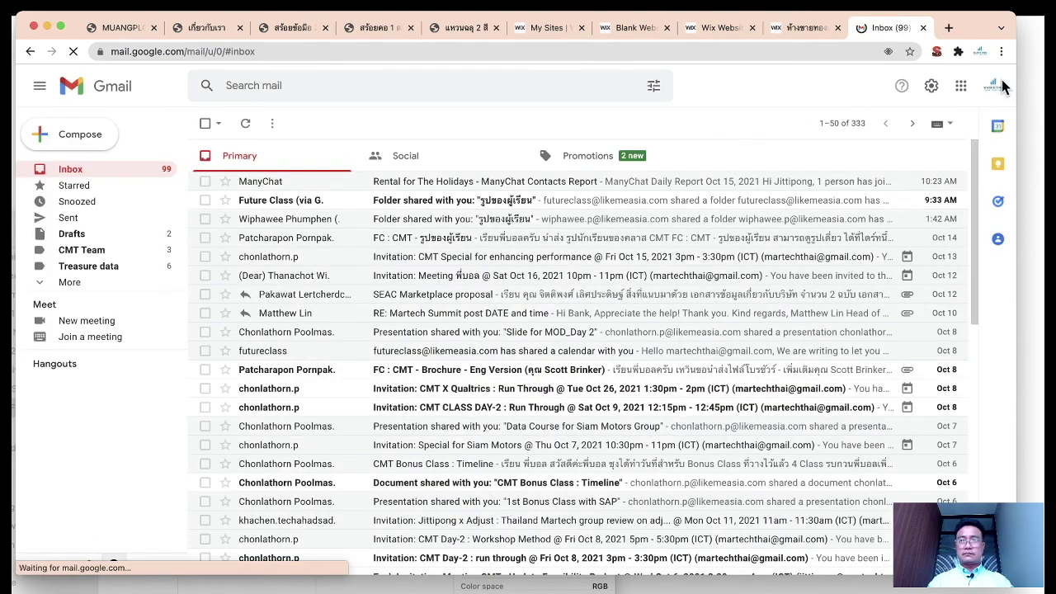
Step: Switch to the other Chrome profile and load Gmail there
left_click(995, 86)
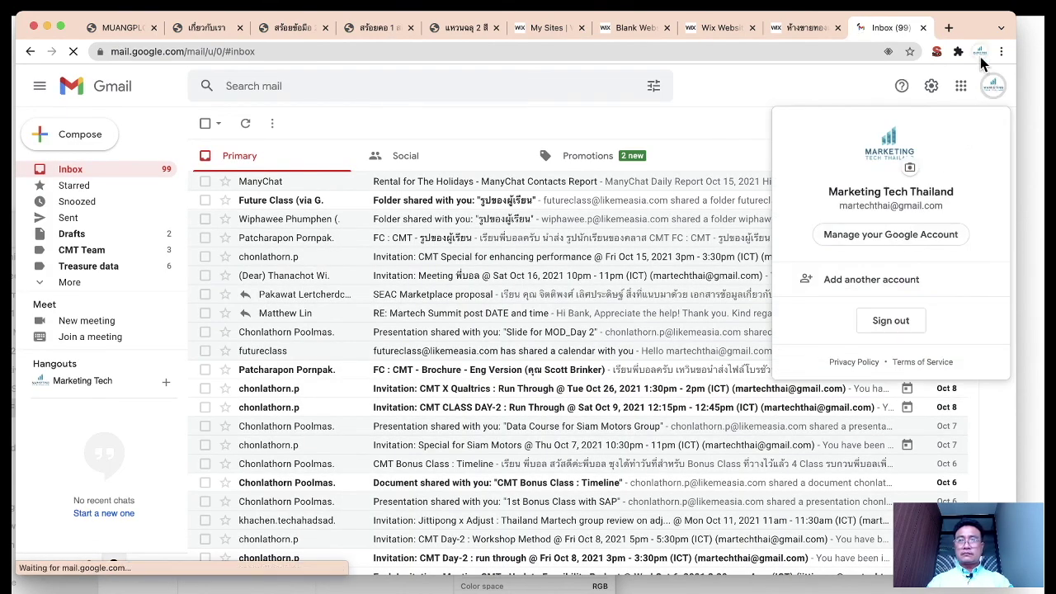
left_click(979, 52)
left_click(873, 375)
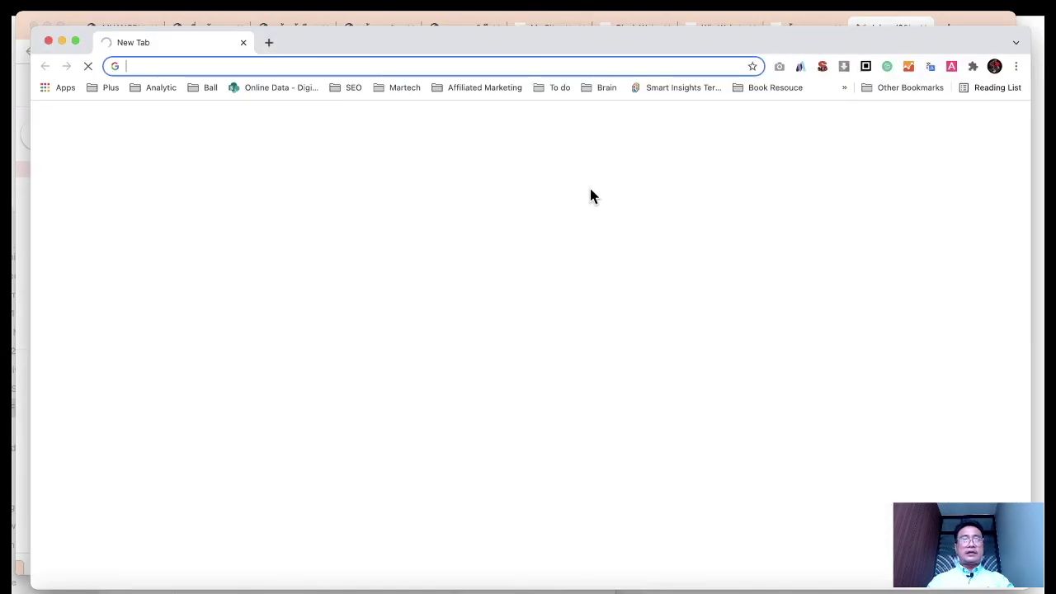
type("f")
key("BackSpace")
key("BackSpace")
type("g")
key("Return")
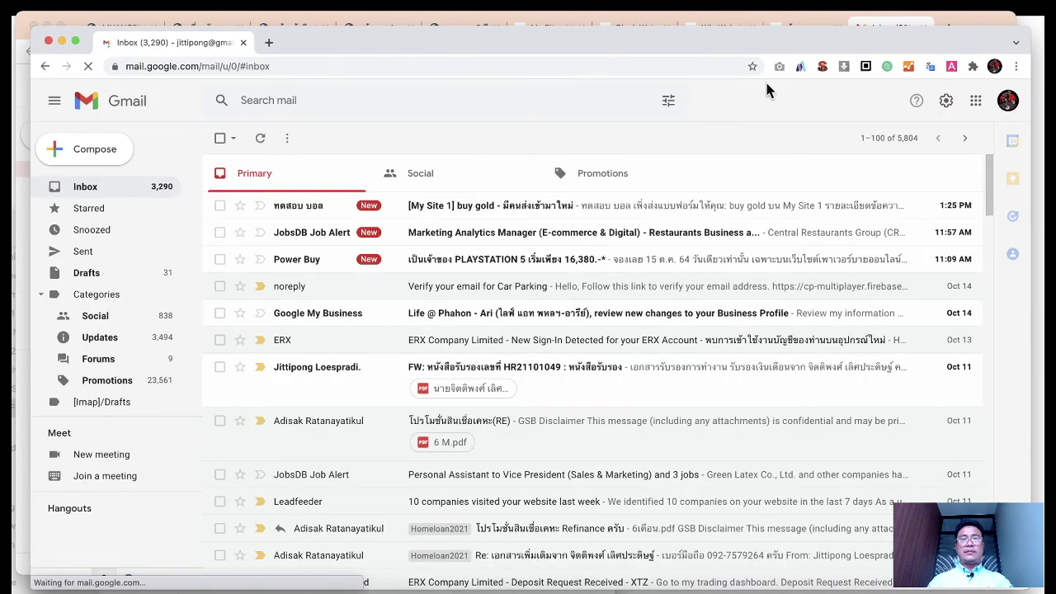
Step: Read the [My Site 1] buy gold notification, then bring up the Assignment 2 PowerPoint slide
left_click(502, 205)
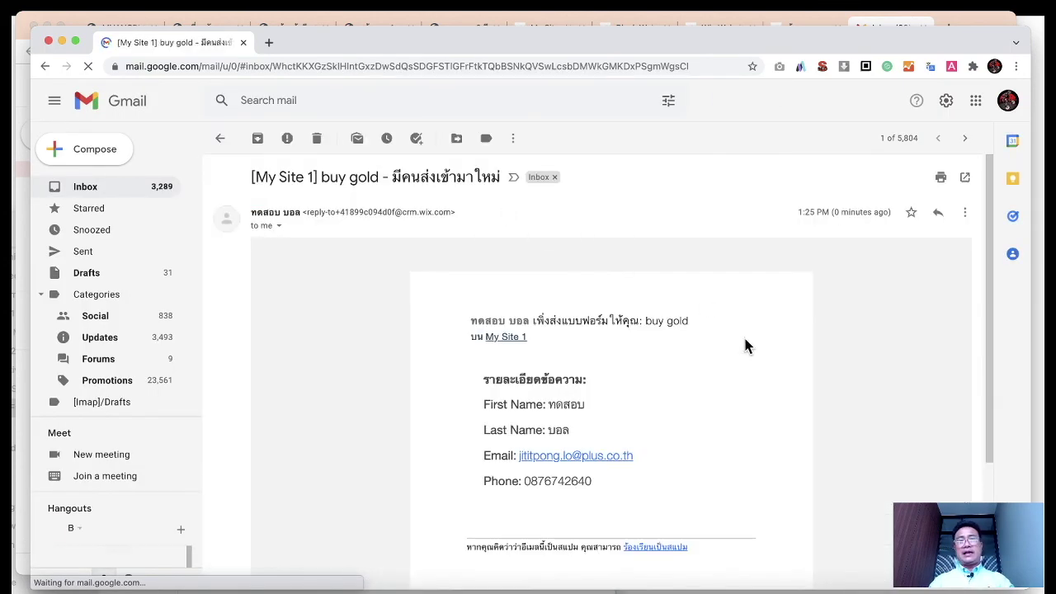
scroll(745, 345, "down", 1)
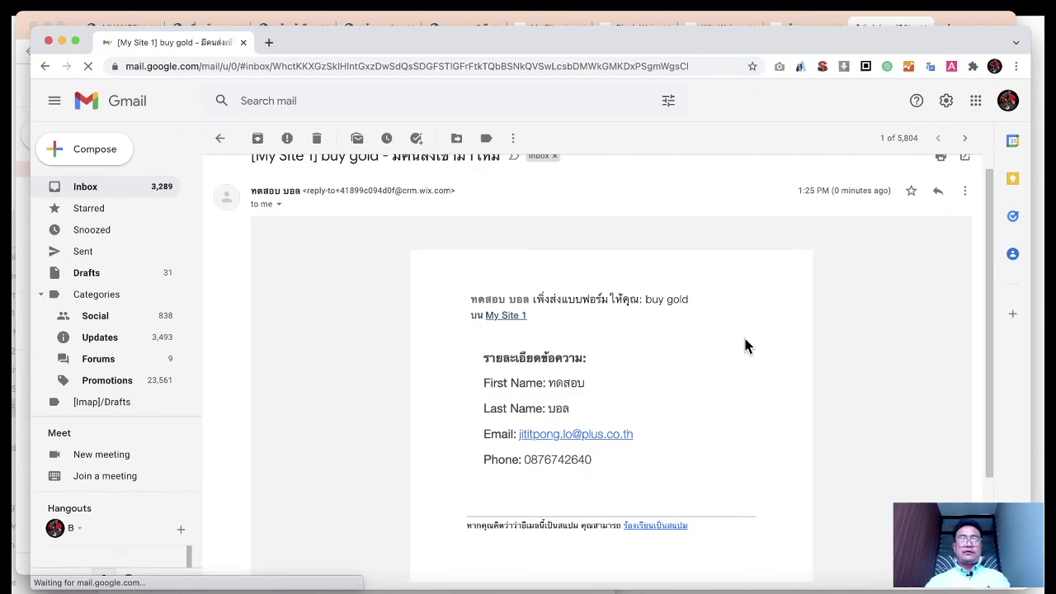
left_click(218, 579)
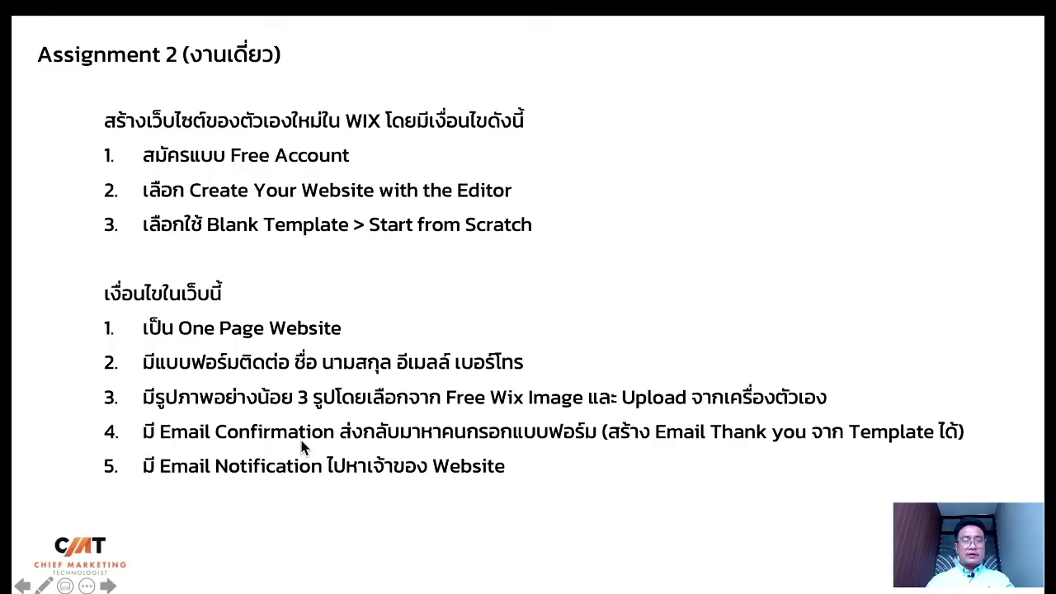